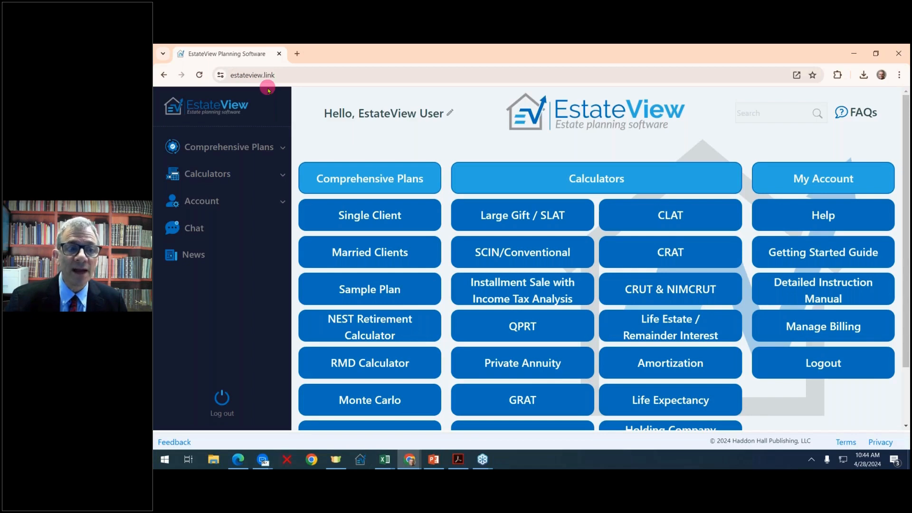
- Start a new single-client estate plan and widen the assumptions panel beside the diagram
click(362, 219)
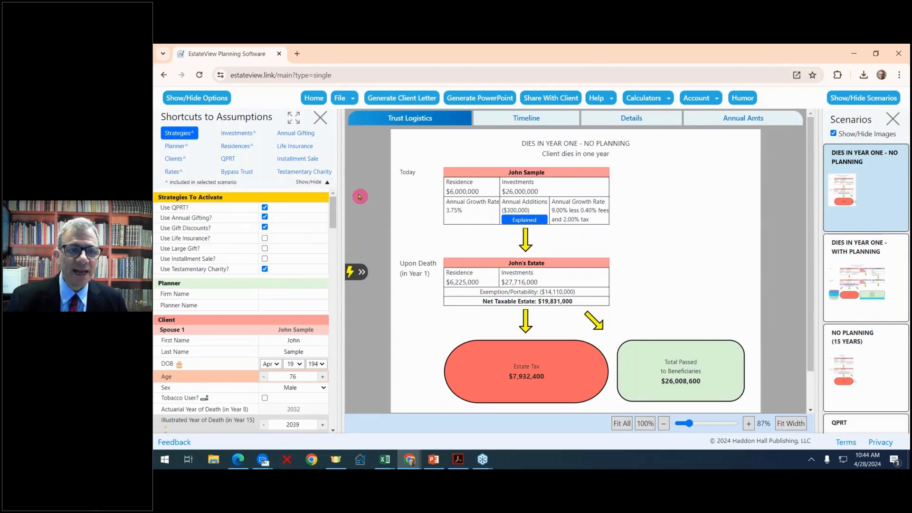
mouse_move(343, 183)
mouse_down()
mouse_move(361, 179)
mouse_move(351, 180)
mouse_up()
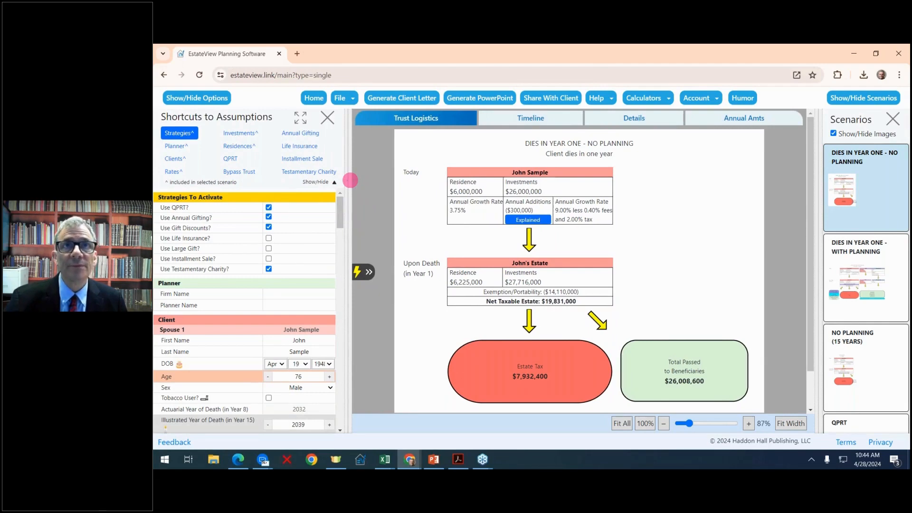
- Activate the Life Insurance, Large Gift and Installment Sale strategies
click(269, 238)
click(269, 249)
click(269, 259)
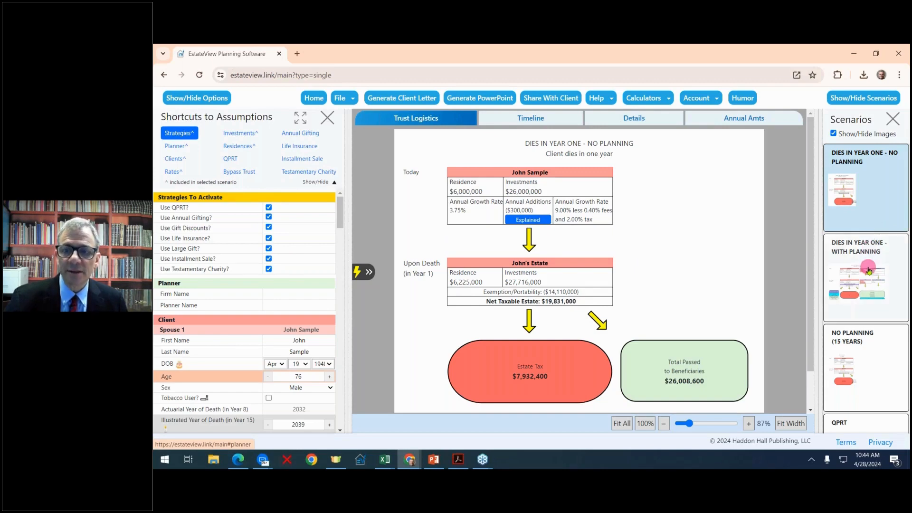
scroll(869, 270, down, 2)
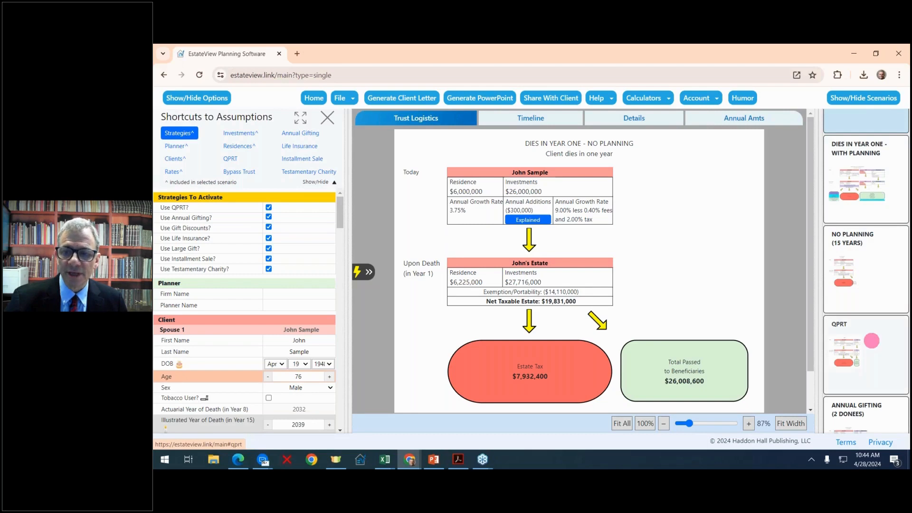
scroll(872, 341, up, 2)
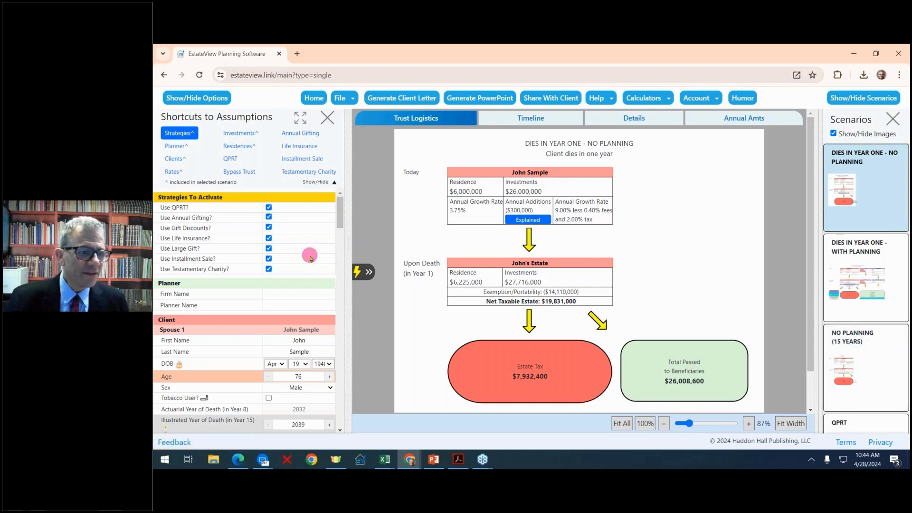
scroll(311, 258, down, 2)
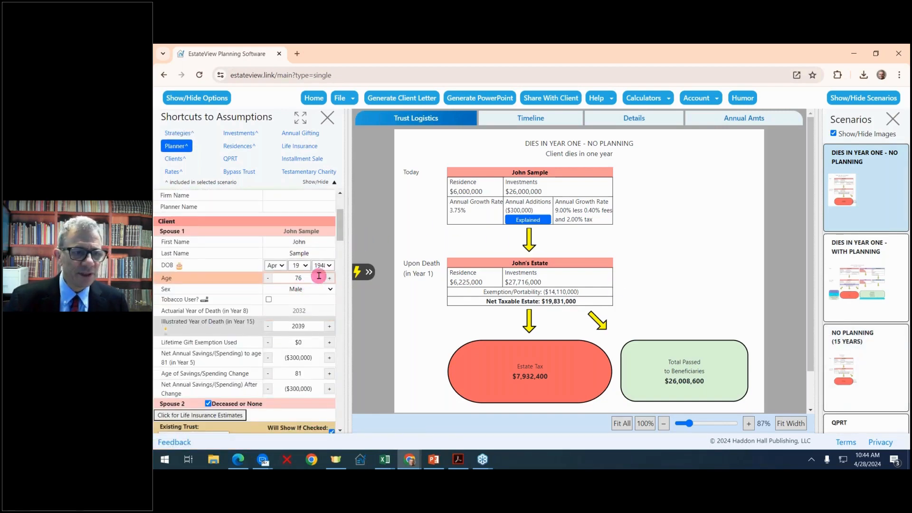
scroll(316, 304, down, 2)
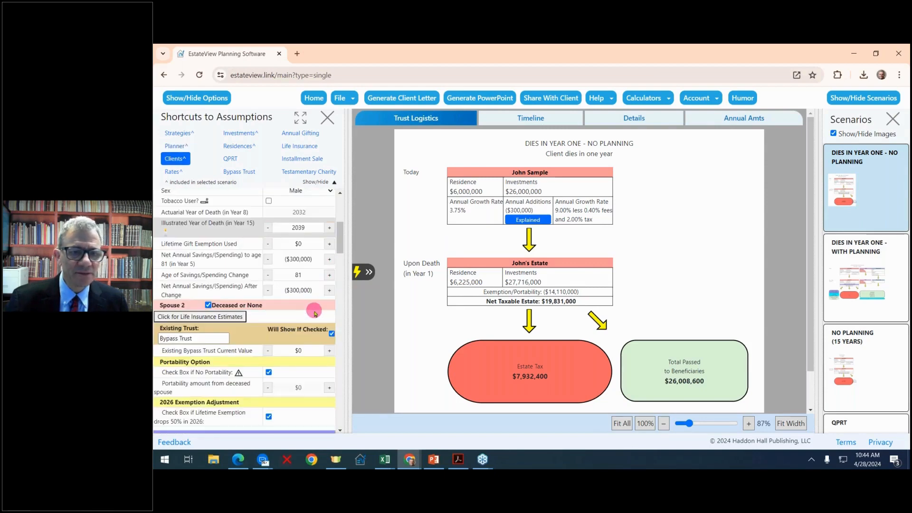
scroll(316, 310, down, 5)
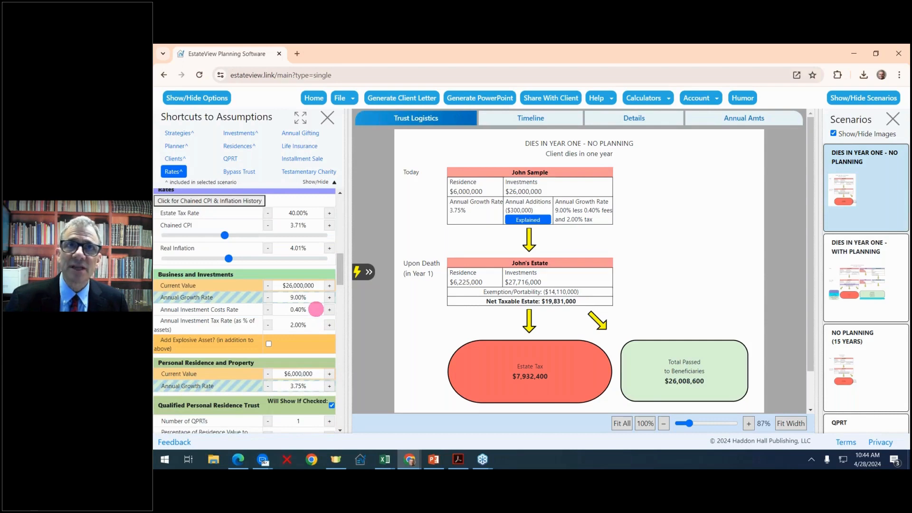
scroll(315, 309, down, 4)
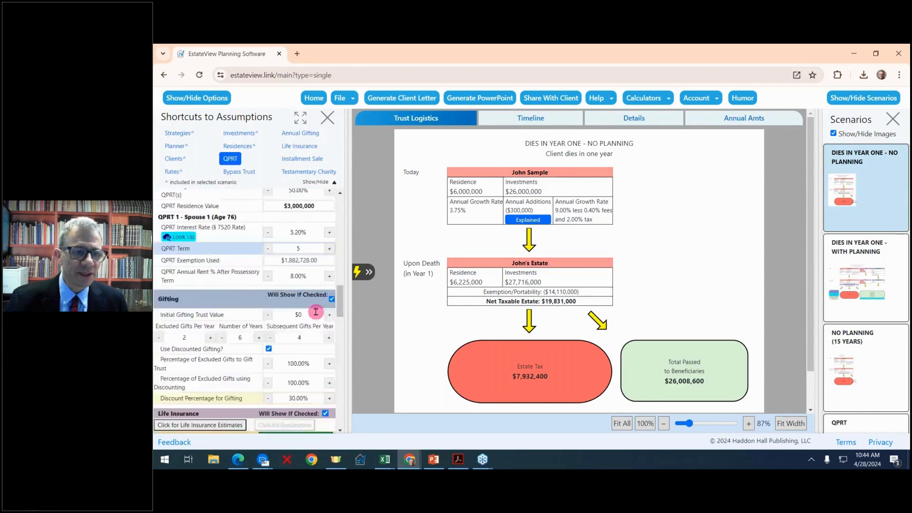
scroll(316, 312, up, 4)
scroll(315, 311, up, 10)
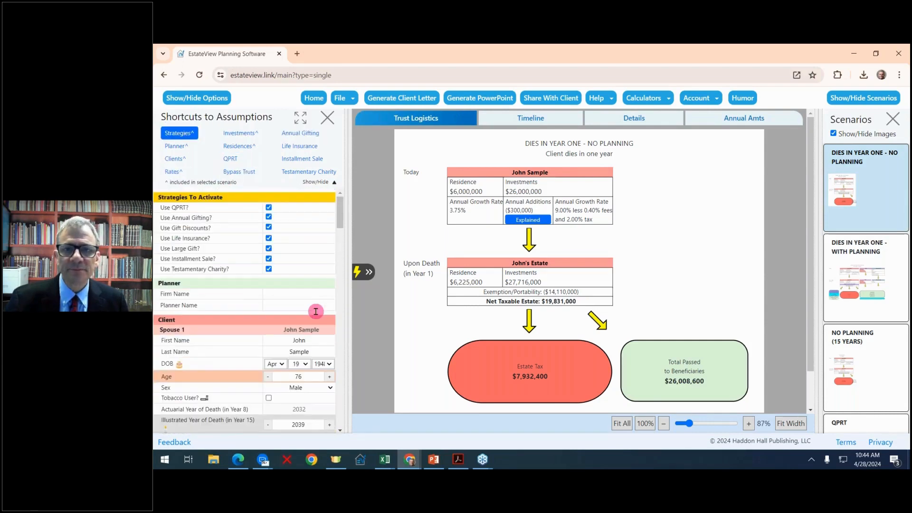
- Jump the assumptions panel to the Planner section
click(858, 190)
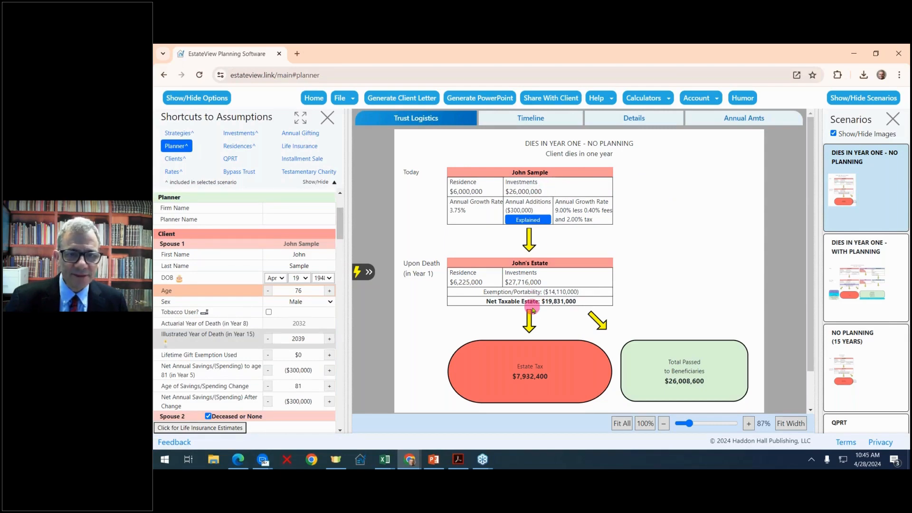
mouse_move(525, 386)
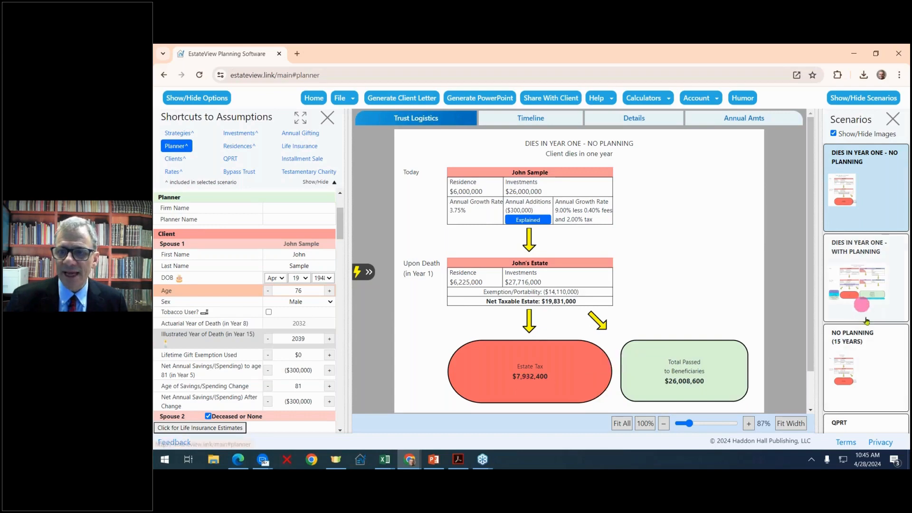
scroll(886, 351, down, 1)
scroll(886, 352, down, 2)
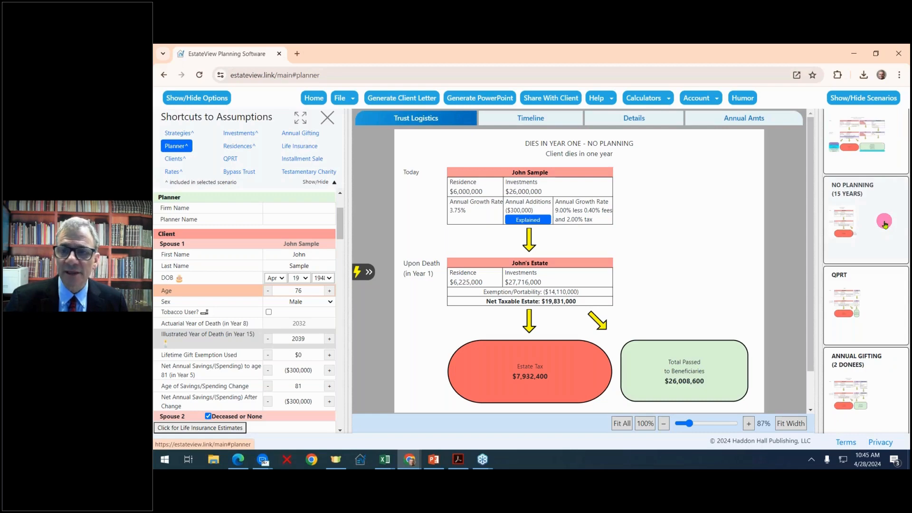
- Switch to the No Planning (15 Years) scenario: $57,687,058 net taxable estate, $23,074,823 estate tax
click(884, 223)
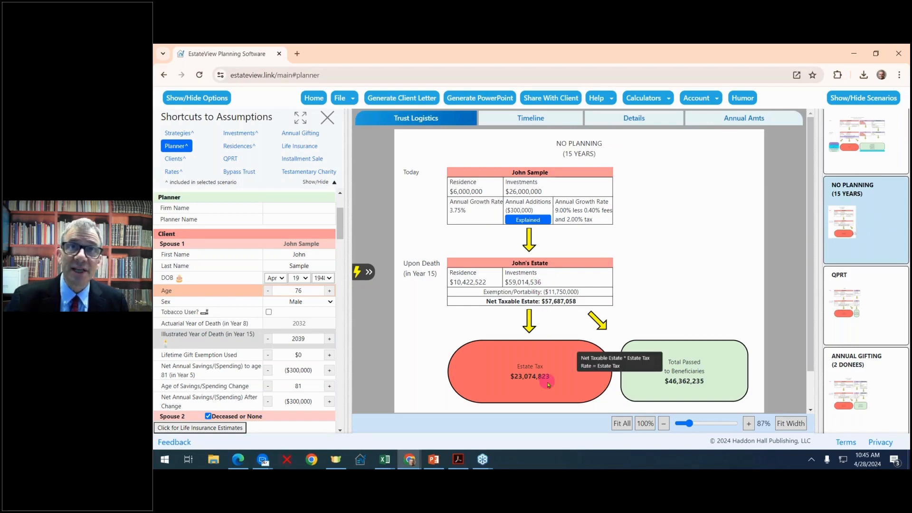
scroll(885, 321, down, 6)
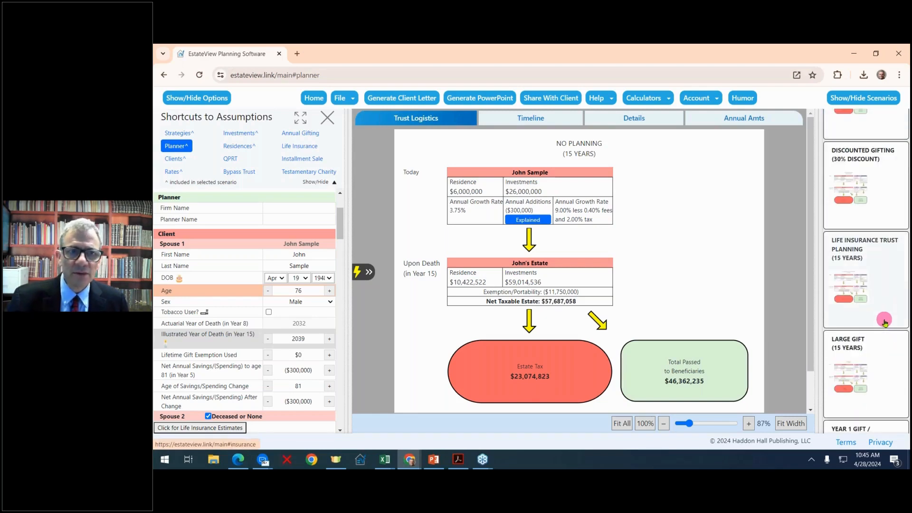
scroll(885, 321, up, 8)
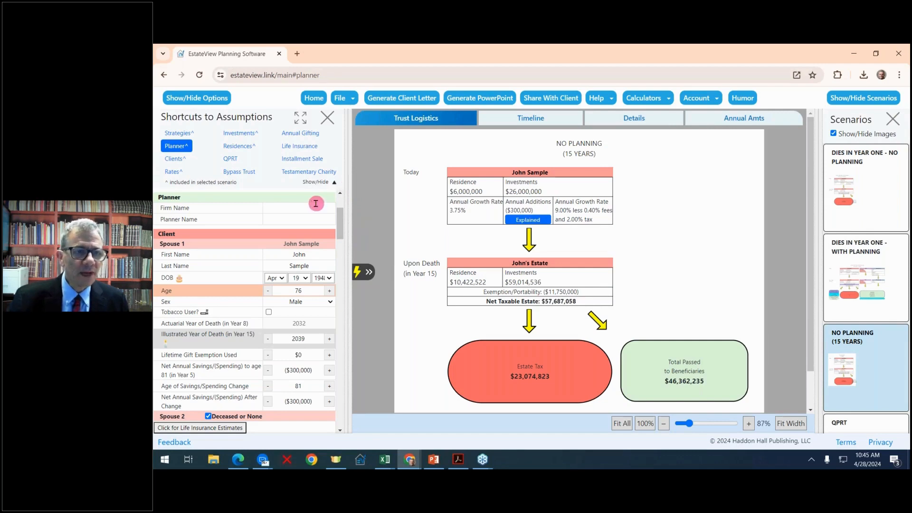
scroll(310, 219, down, 10)
scroll(310, 218, down, 3)
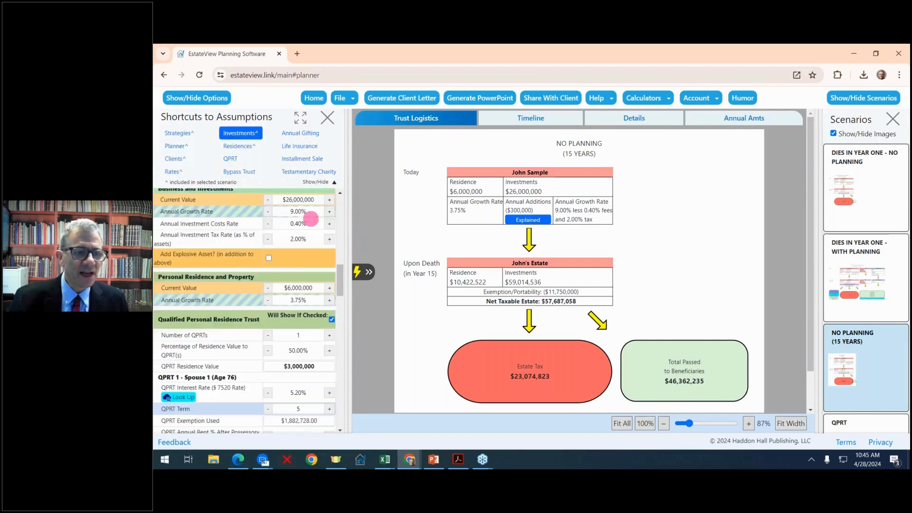
scroll(310, 219, up, 12)
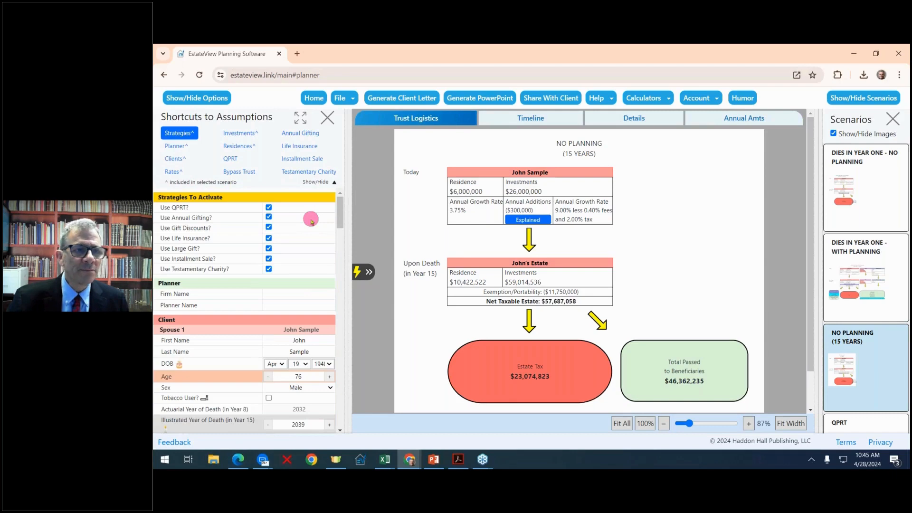
- Expand the assumptions to full page and fill in the Firm Name and Planner Name fields
click(300, 116)
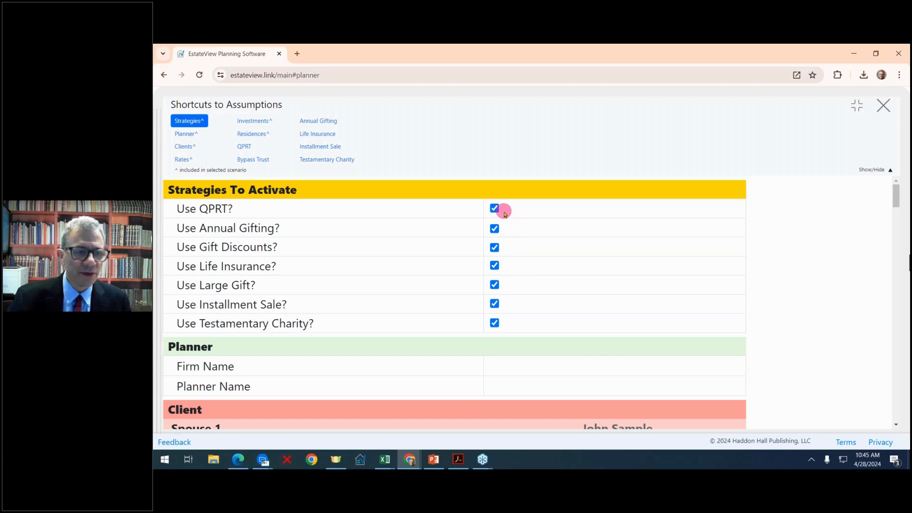
scroll(504, 211, down, 3)
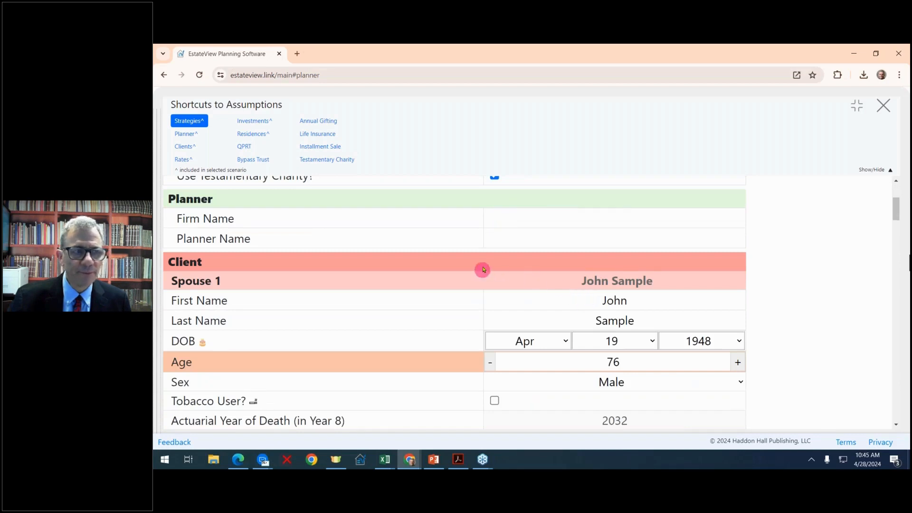
click(565, 225)
text(Alan Gassman)
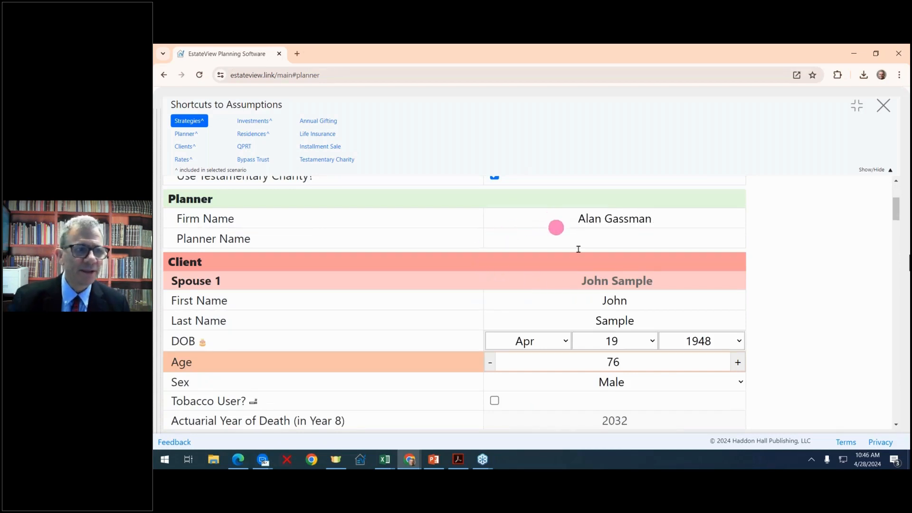
click(611, 242)
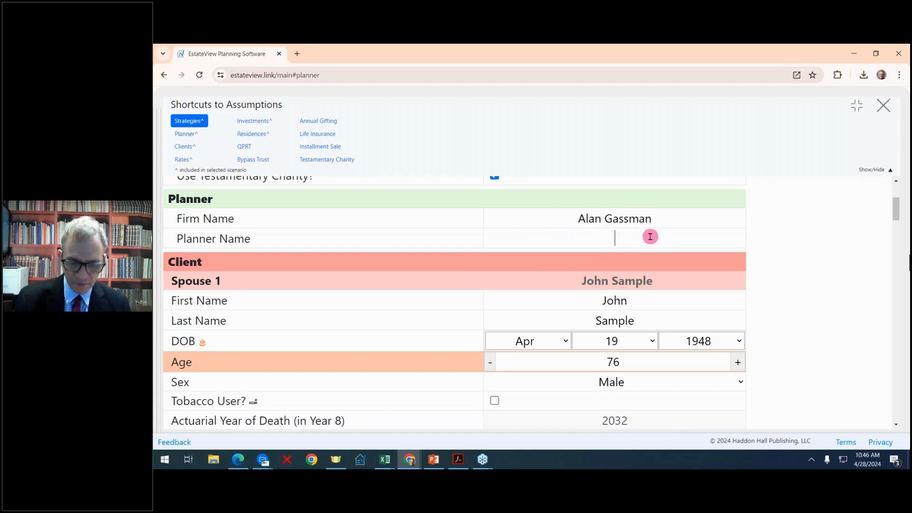
text(Law Firm OK)
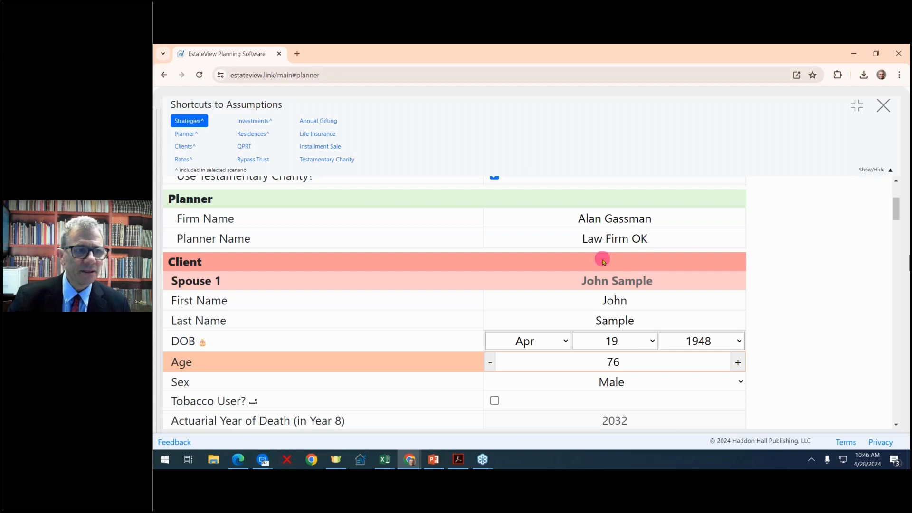
- Swap the entries so Firm Name reads 'Law Firm OK' and Planner Name holds the planner's name
click(644, 219)
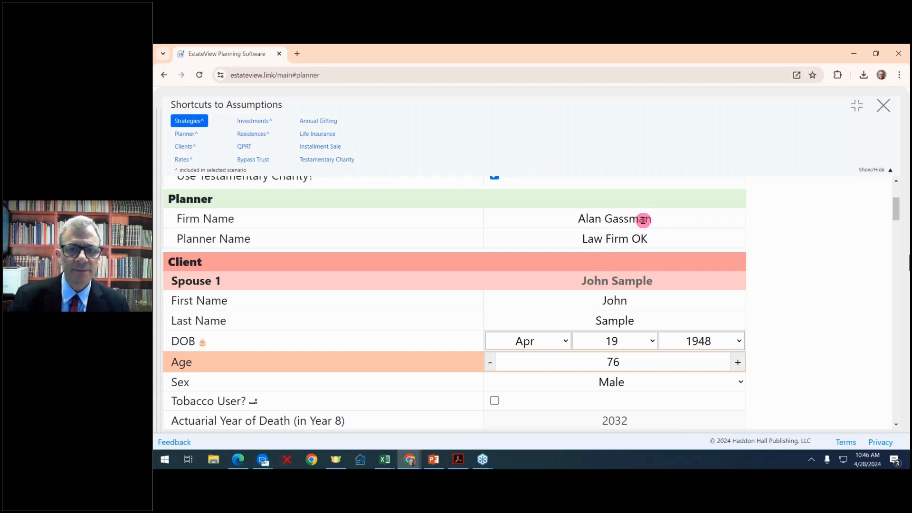
drag(643, 219, 568, 217)
text(Law)
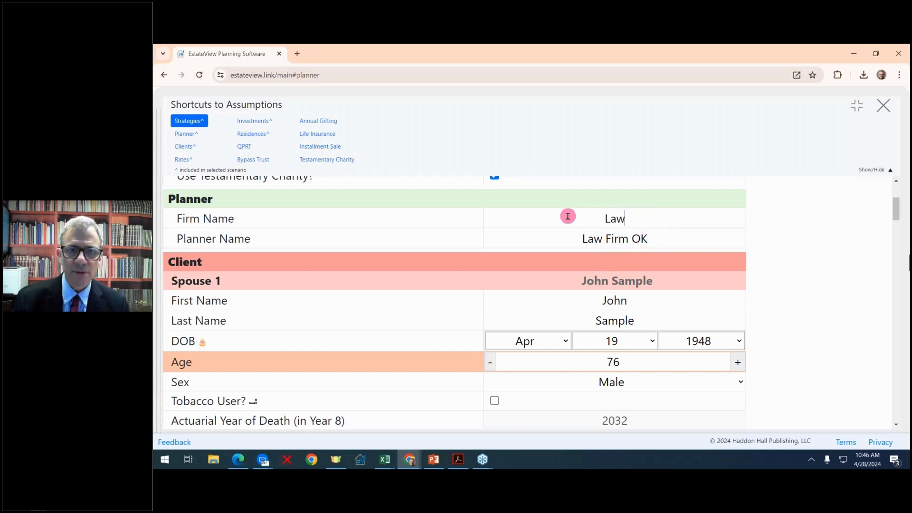
text( Firm OK)
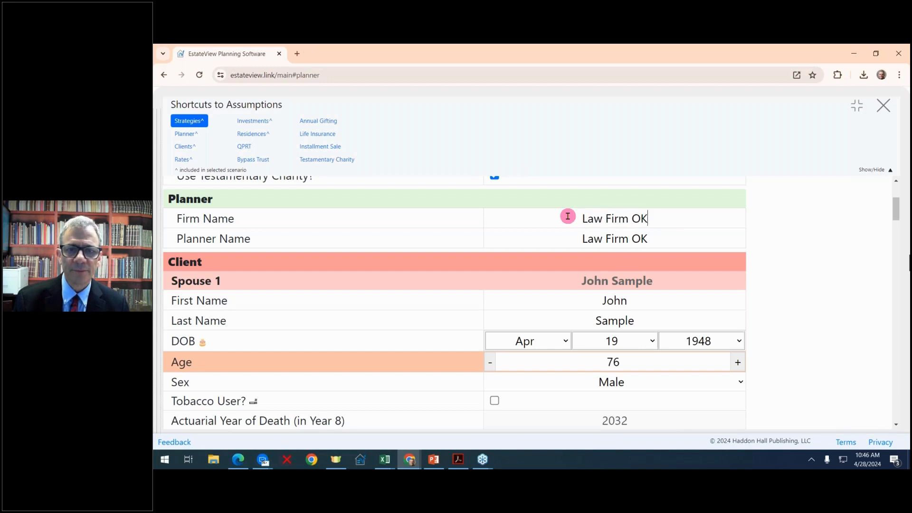
drag(649, 241, 568, 242)
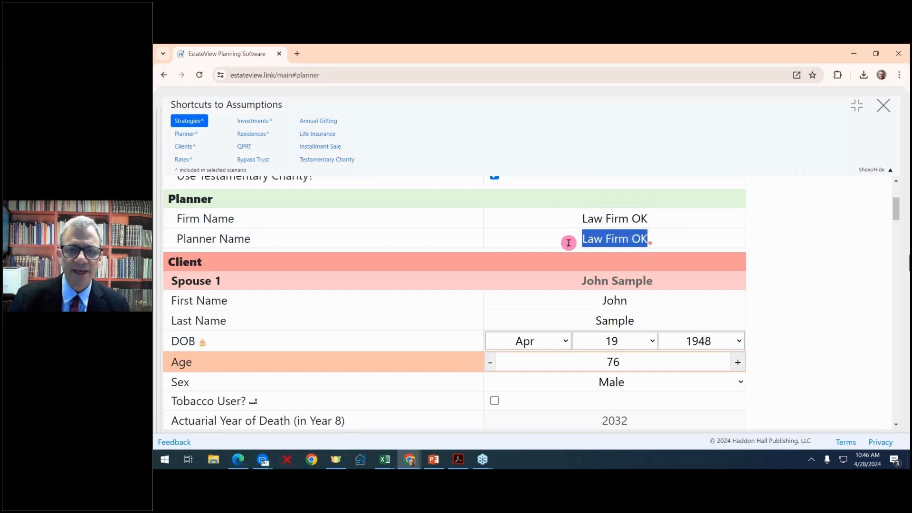
text(Alan Gassman)
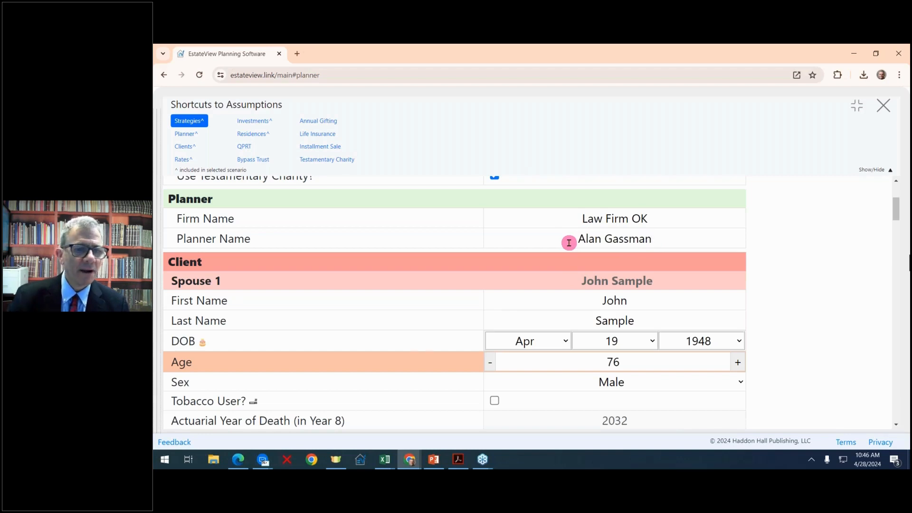
scroll(569, 242, down, 2)
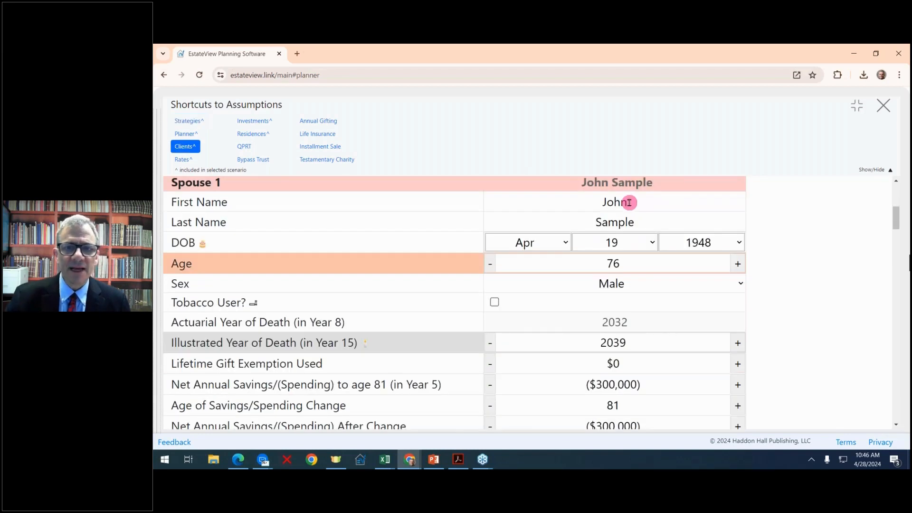
- Replace Spouse 1's first and last name with the client's name
drag(627, 203, 584, 204)
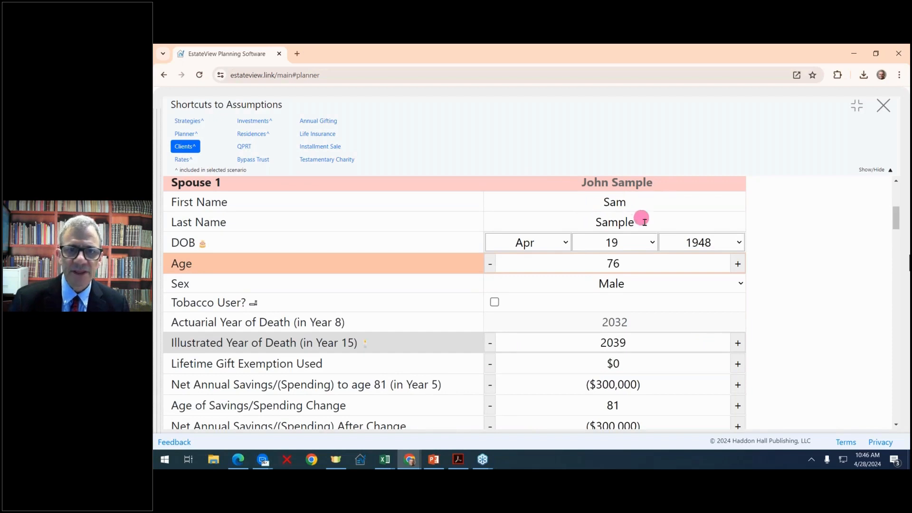
drag(648, 224, 559, 221)
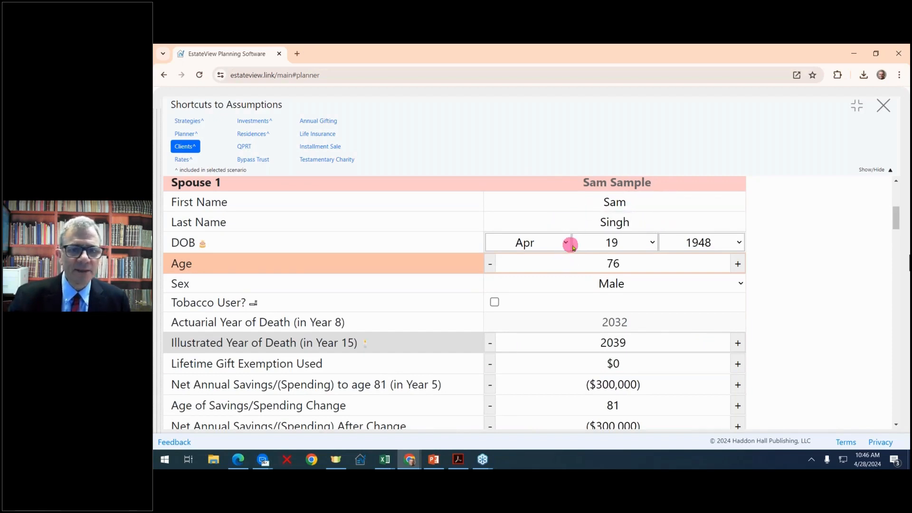
- Set the client's age to 70 and leave Tobacco User unchecked
click(738, 264)
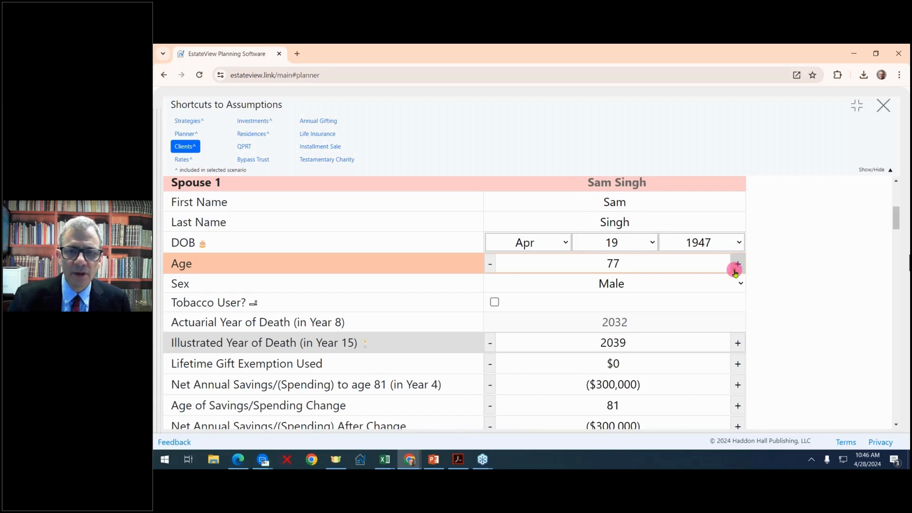
click(738, 264)
click(489, 264)
click(489, 263)
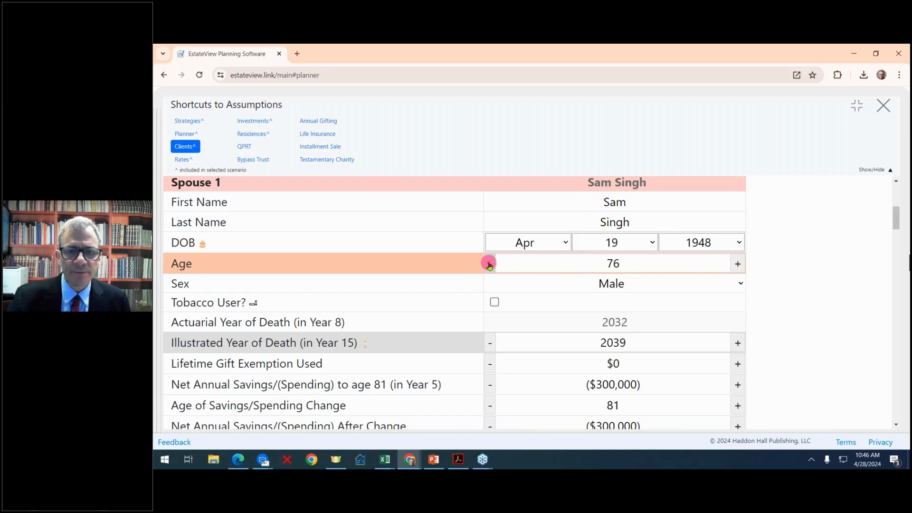
click(489, 264)
click(489, 264)
click(489, 264)
click(489, 263)
click(490, 264)
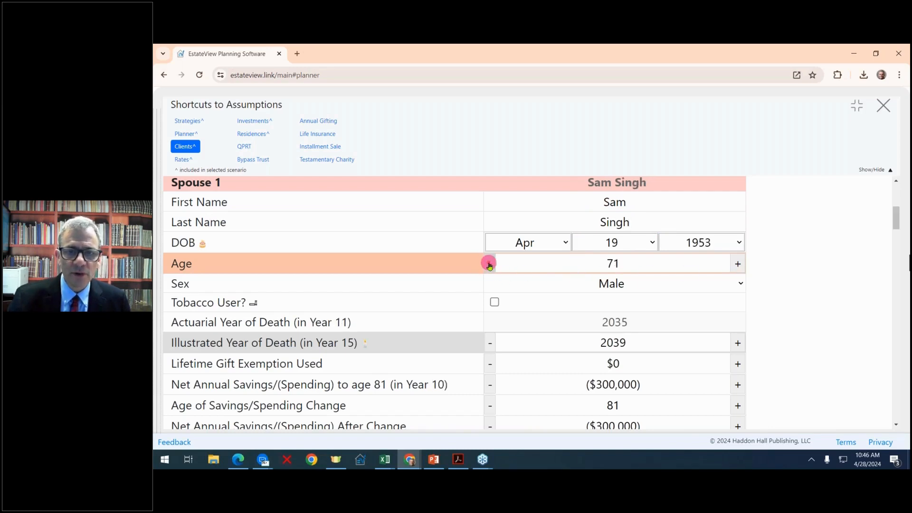
click(490, 264)
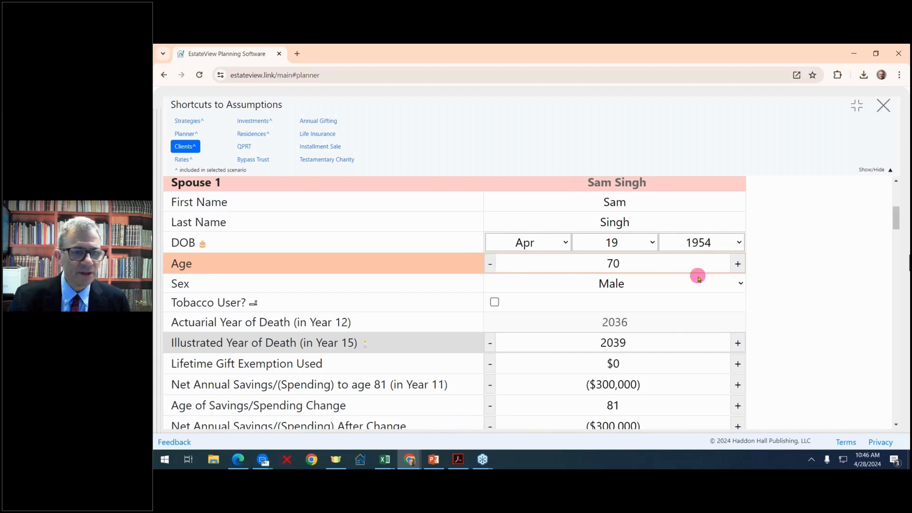
scroll(698, 278, down, 1)
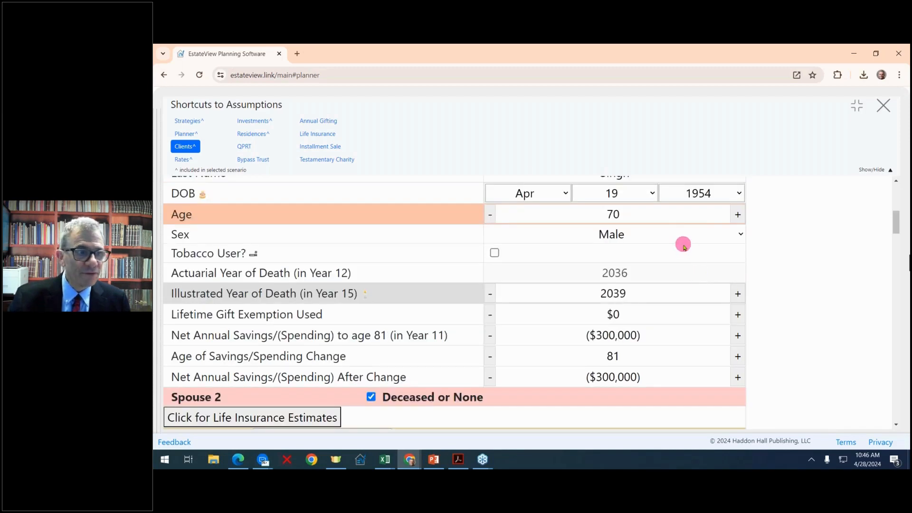
click(495, 254)
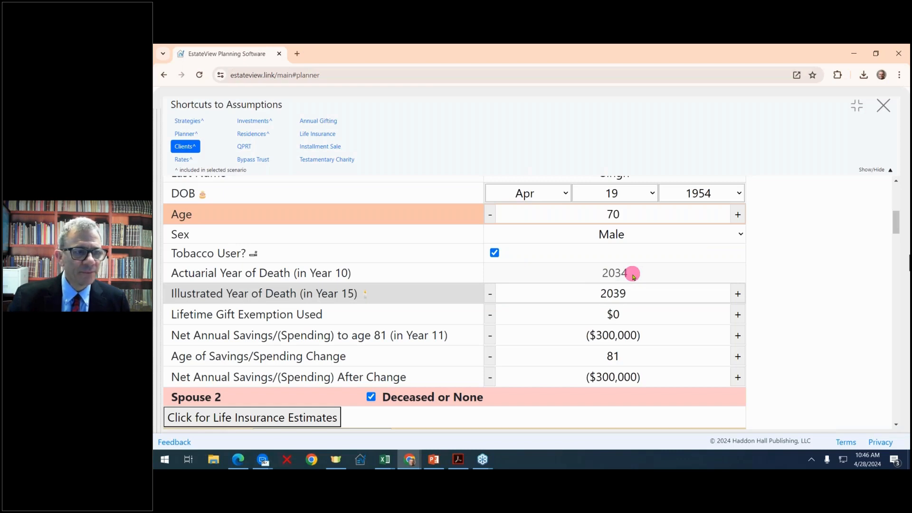
click(495, 253)
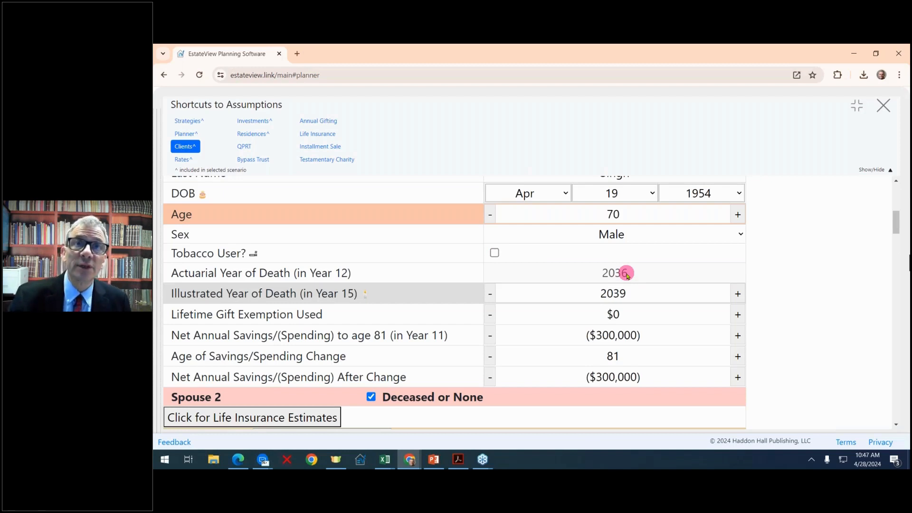
- Set Illustrated Year of Death to 2042 and Lifetime Gift Exemption Used to $1,000,000
click(738, 295)
click(739, 296)
click(738, 295)
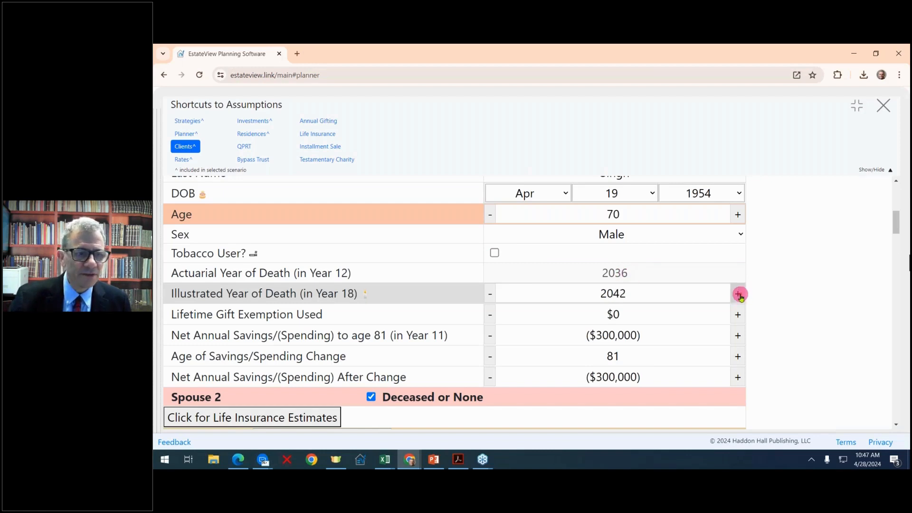
scroll(738, 296, down, 1)
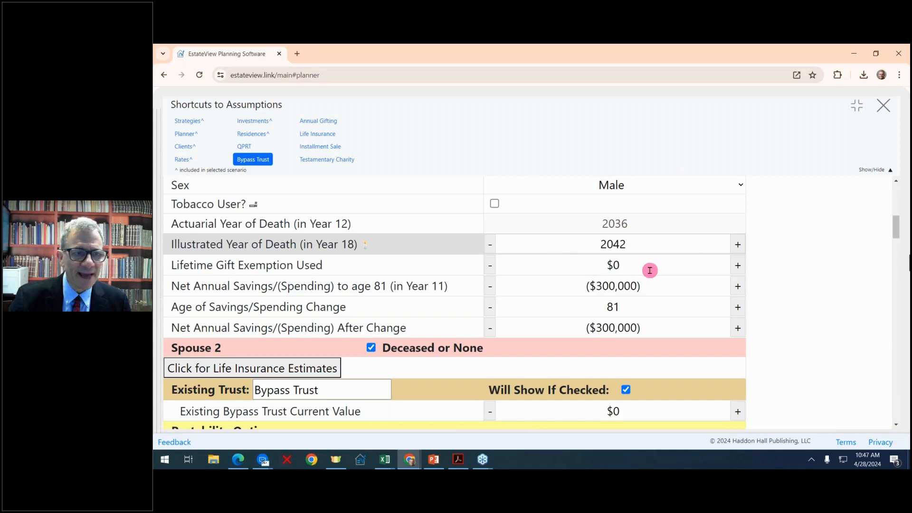
click(739, 265)
click(738, 265)
click(739, 265)
click(738, 265)
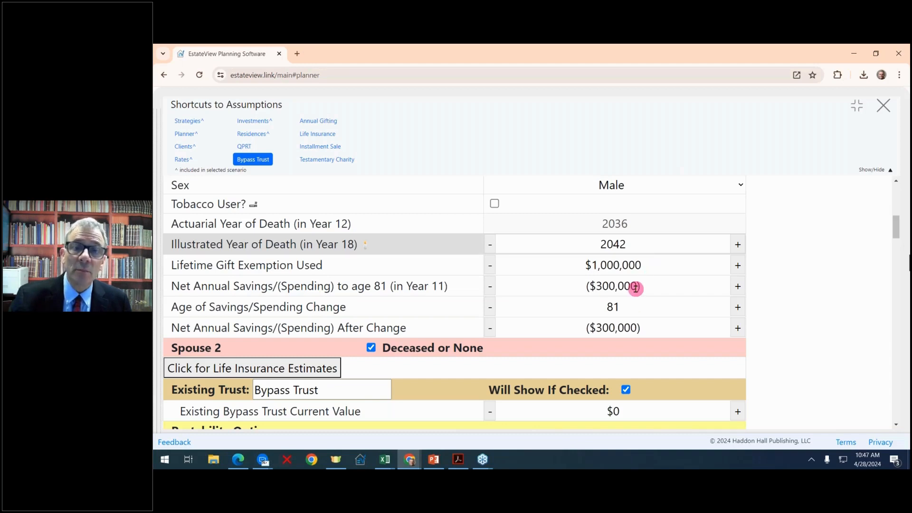
- Try higher annual spending, then return it to $300,000
click(491, 286)
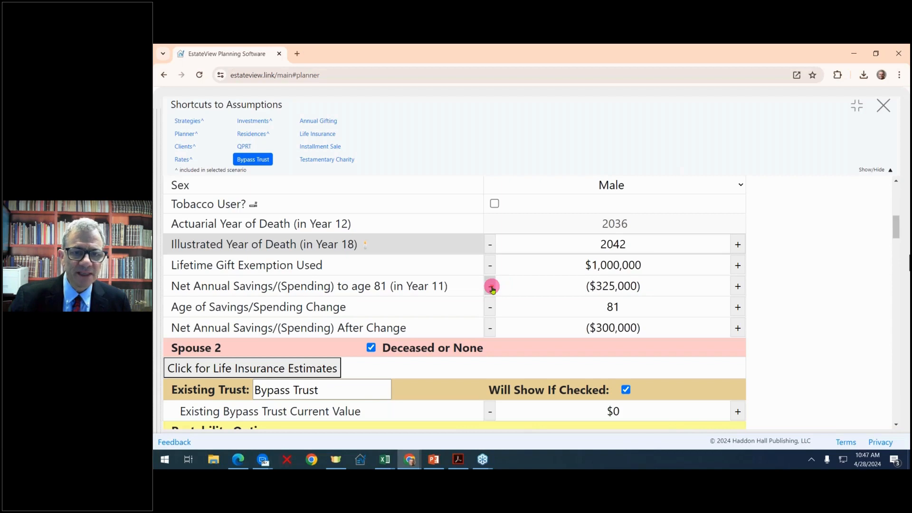
click(490, 286)
click(490, 286)
click(491, 286)
click(491, 287)
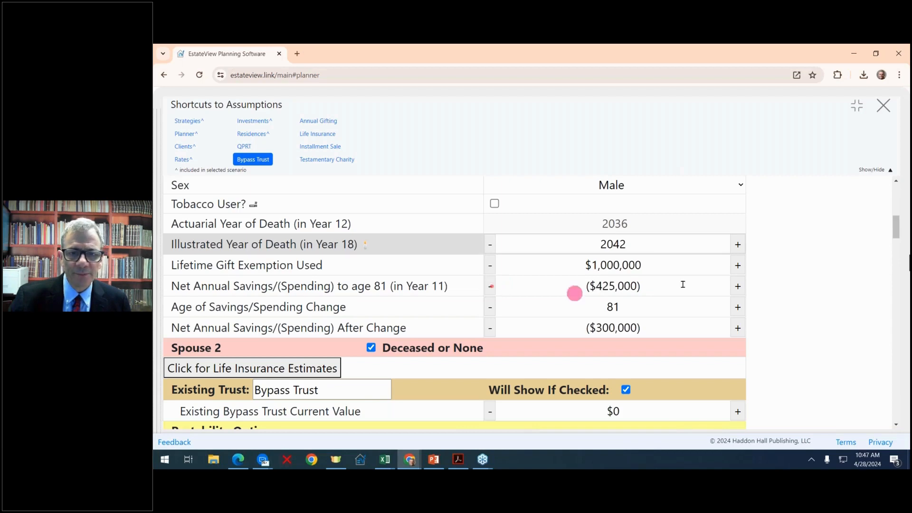
click(738, 285)
click(739, 285)
click(739, 285)
click(740, 285)
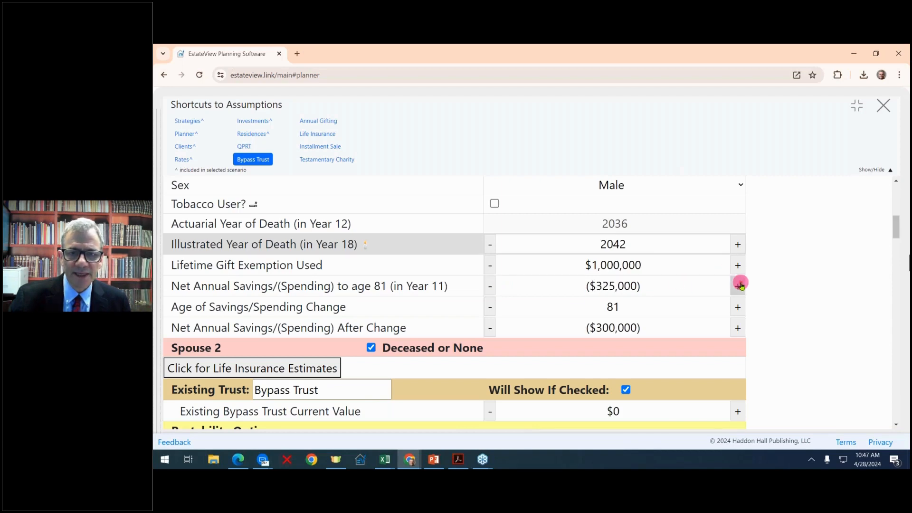
click(740, 285)
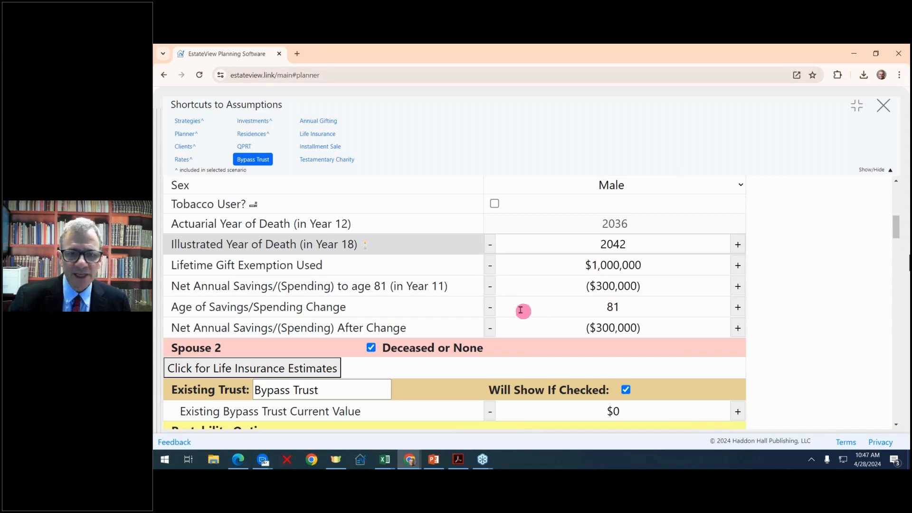
- Move the spending change to age 80 with after-change spending of ($250,000)
click(491, 307)
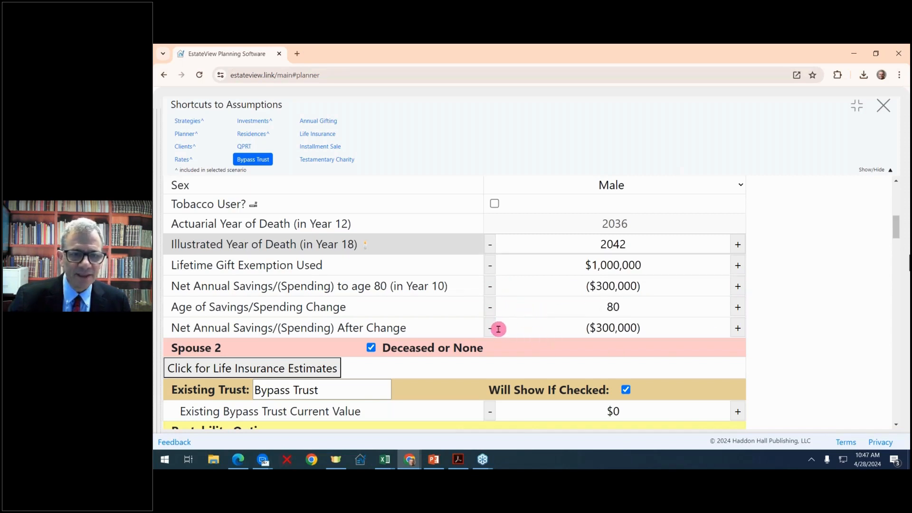
click(489, 329)
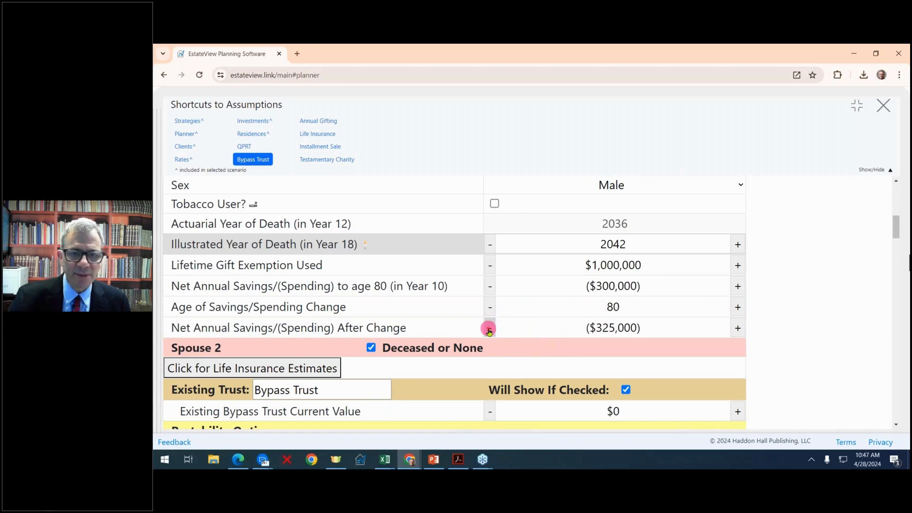
click(736, 329)
click(737, 329)
click(736, 330)
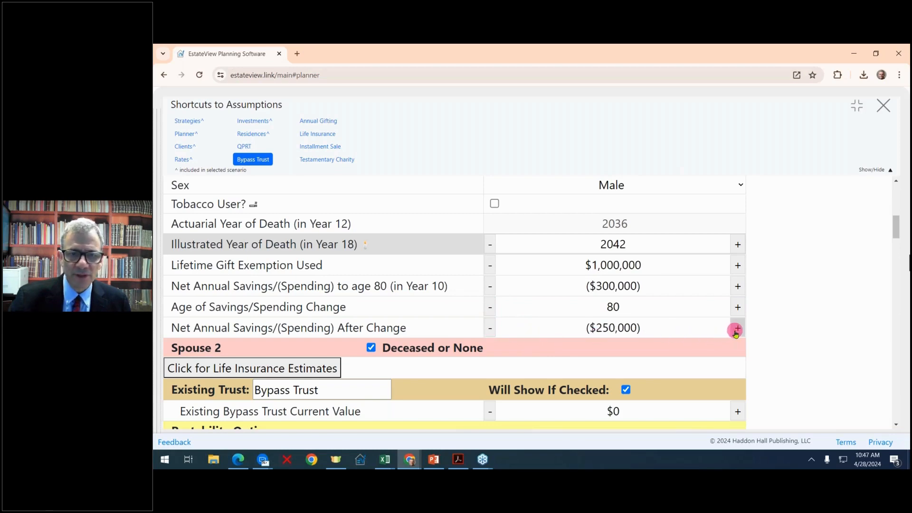
scroll(736, 331, down, 2)
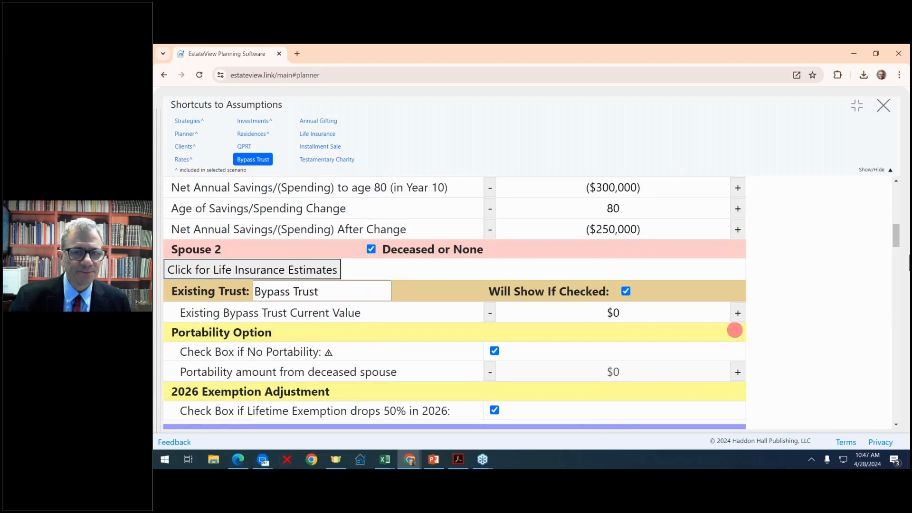
scroll(734, 329, down, 1)
scroll(734, 330, up, 1)
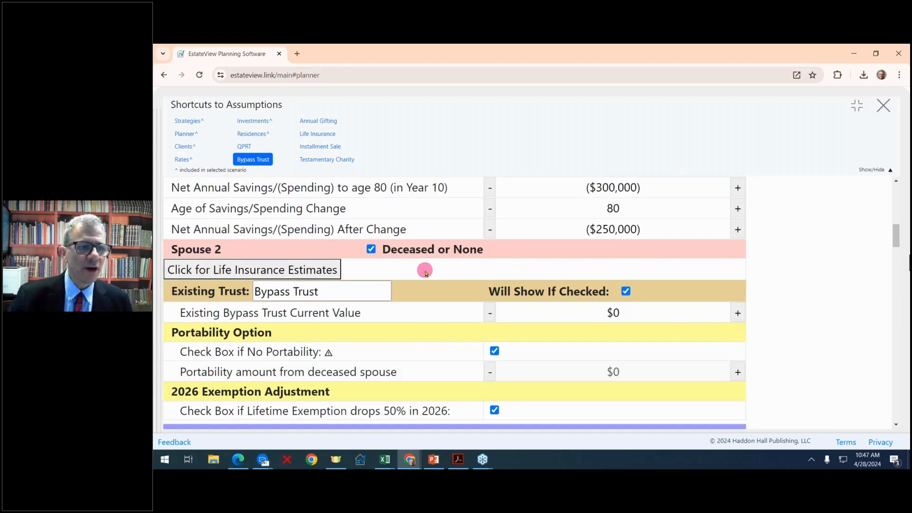
click(319, 270)
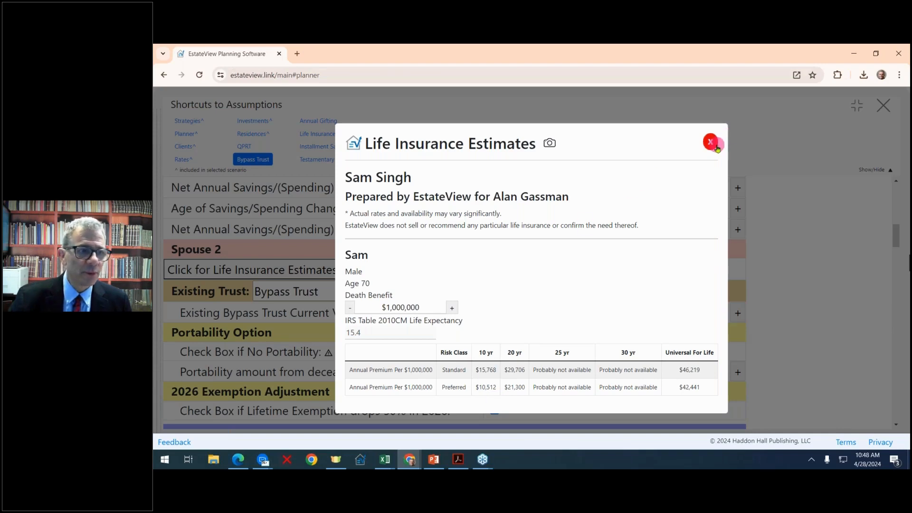
click(711, 142)
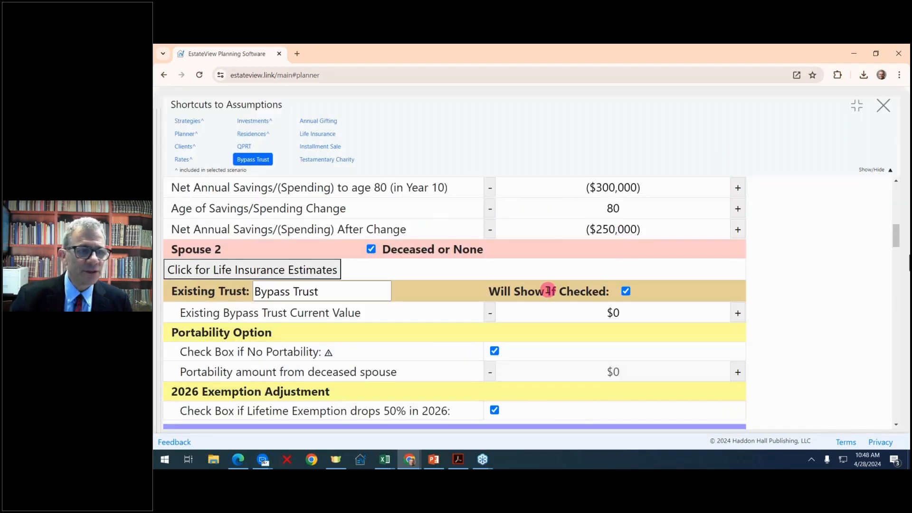
- Rename the existing trust and correct the misspelled trust name
scroll(547, 290, down, 1)
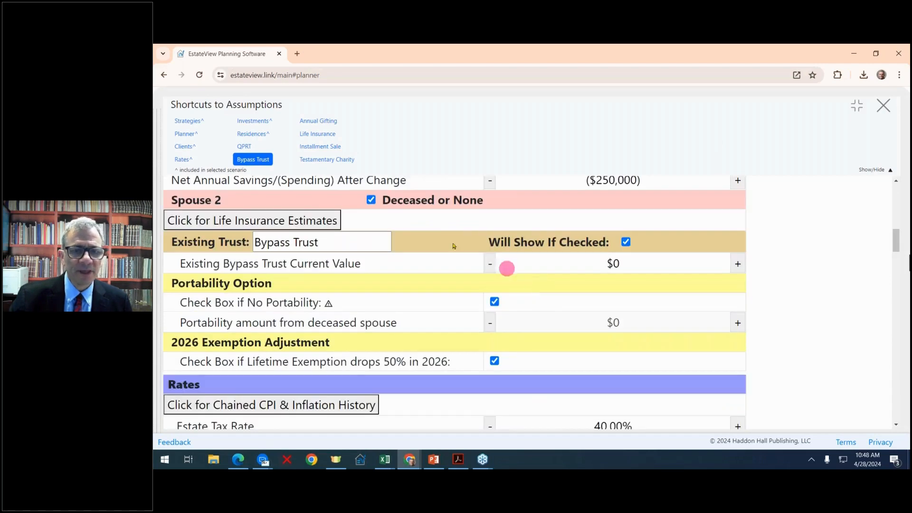
click(360, 239)
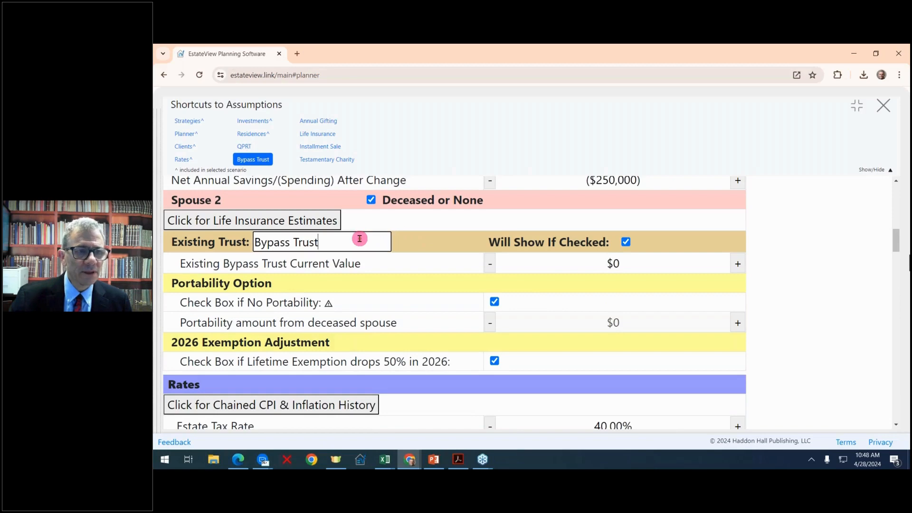
drag(359, 239, 241, 239)
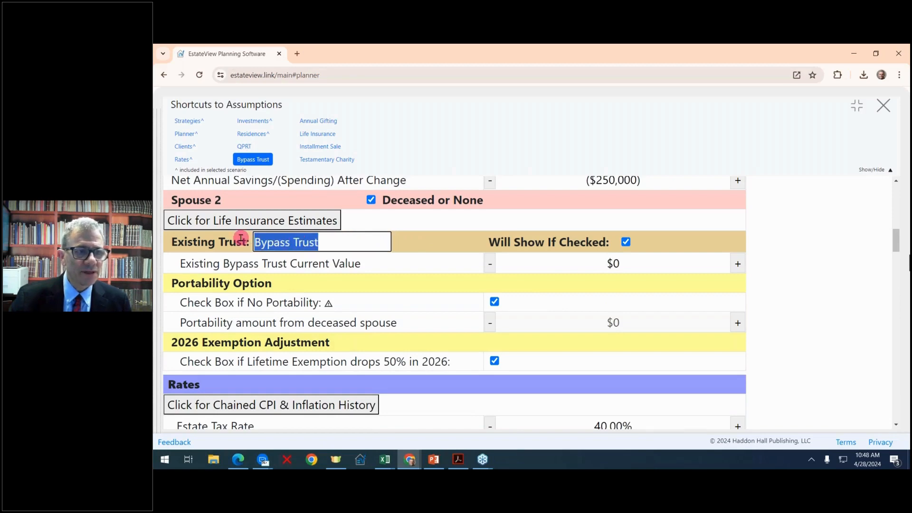
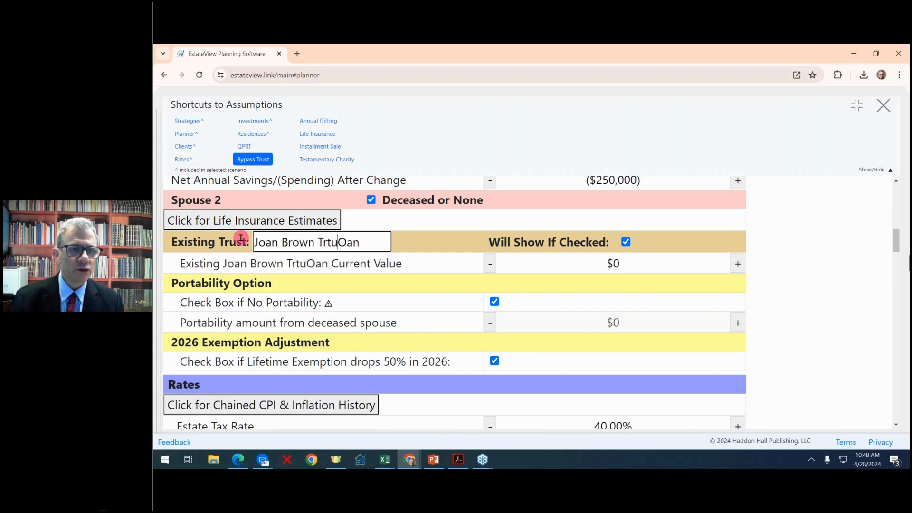
text(ust)
key(Delete)
key(Delete)
key(Delete)
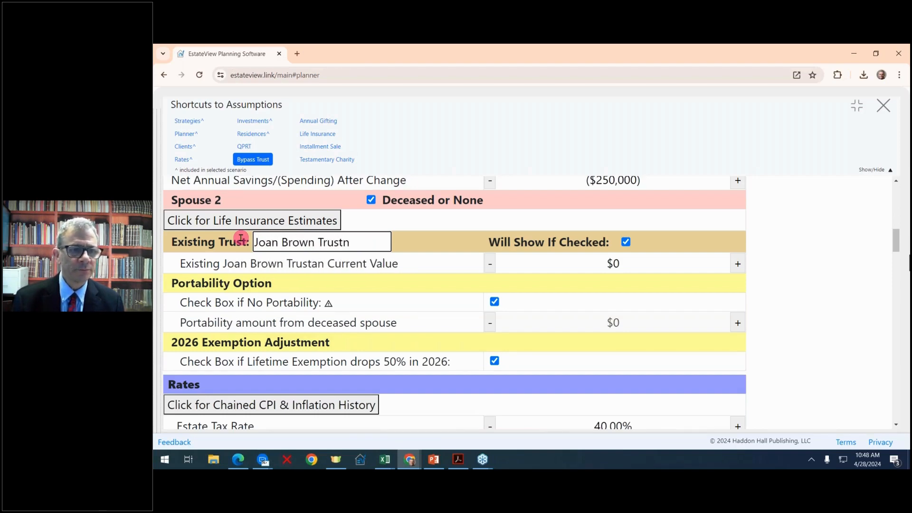
- Raise the existing trust's current value to $2,500,000
click(738, 264)
triple_click(738, 264)
triple_click(739, 264)
triple_click(738, 263)
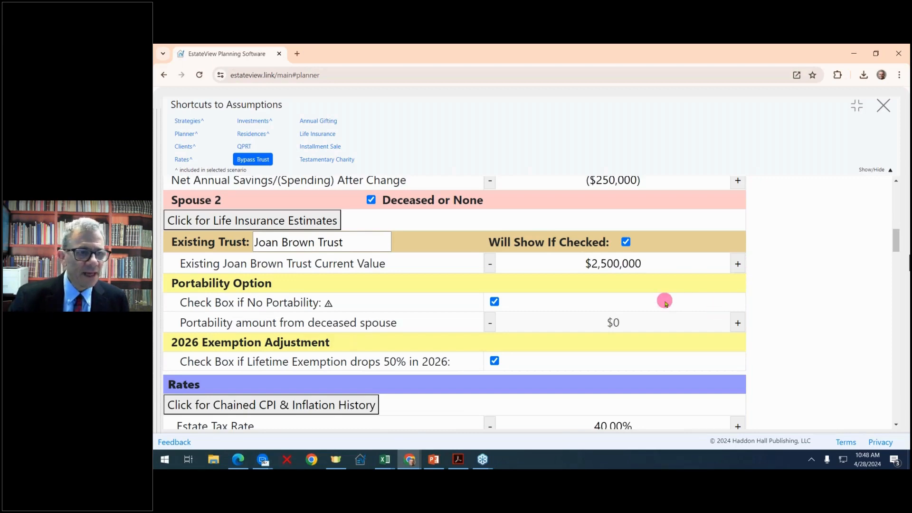
- Allow portability and raise the portability amount to $4,250,000
click(494, 302)
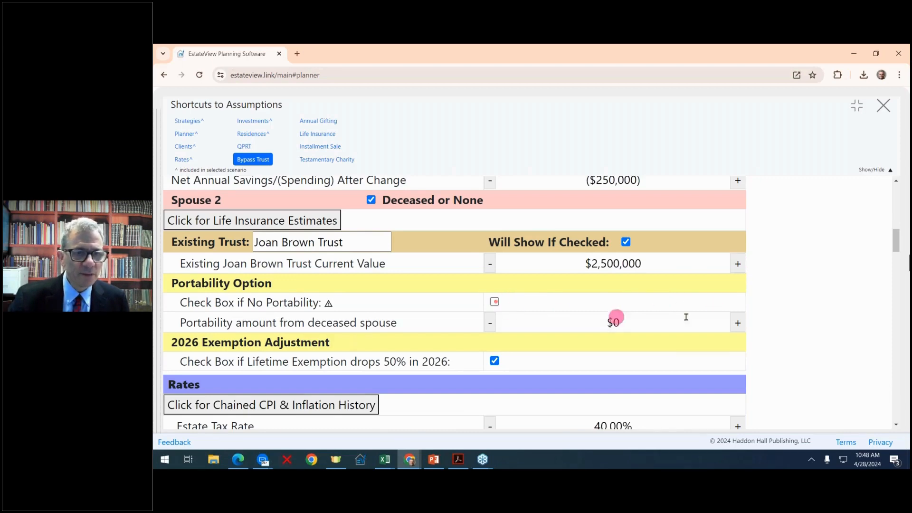
click(737, 323)
double_click(738, 323)
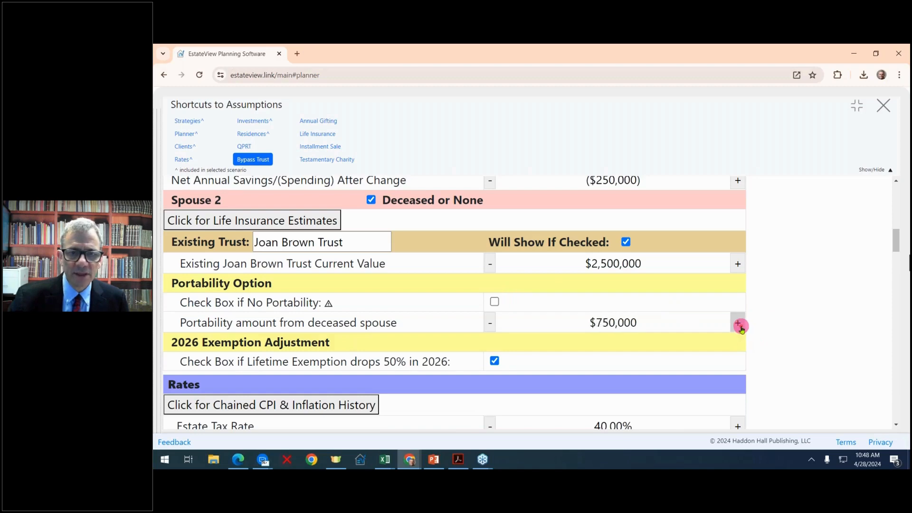
triple_click(738, 324)
click(738, 324)
double_click(738, 324)
double_click(738, 324)
double_click(738, 324)
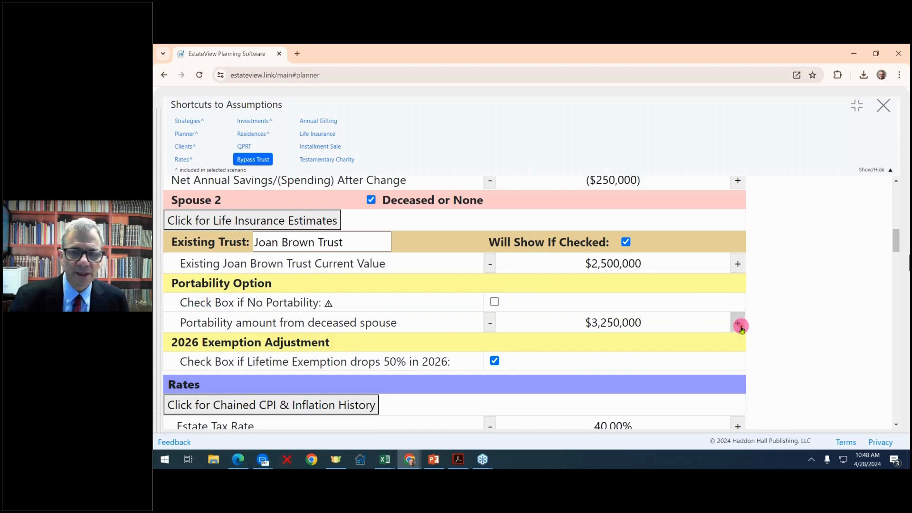
triple_click(739, 325)
click(739, 325)
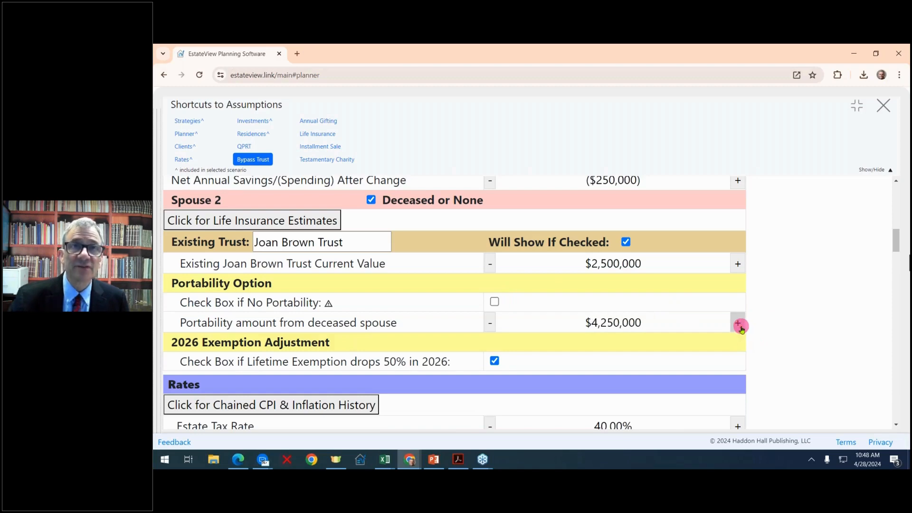
- Reset the portability amount to $0 and raise it again toward $3,250,000
click(494, 302)
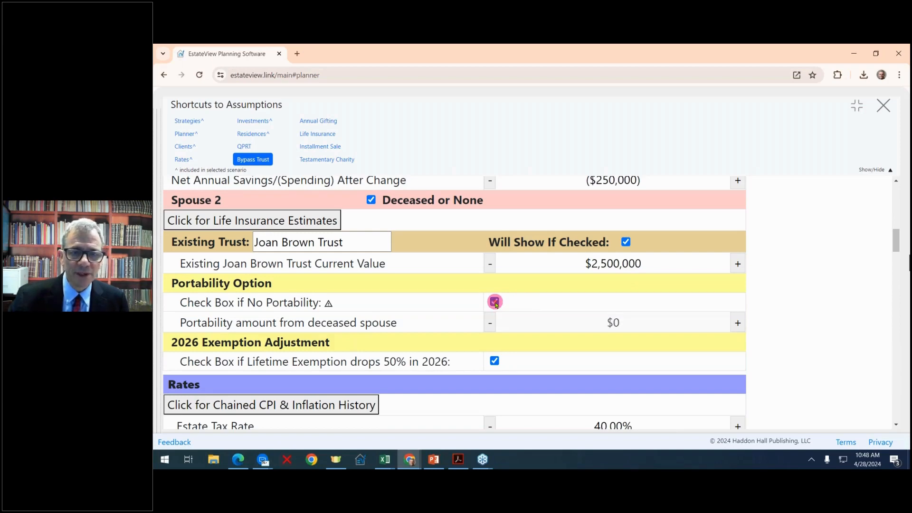
click(736, 323)
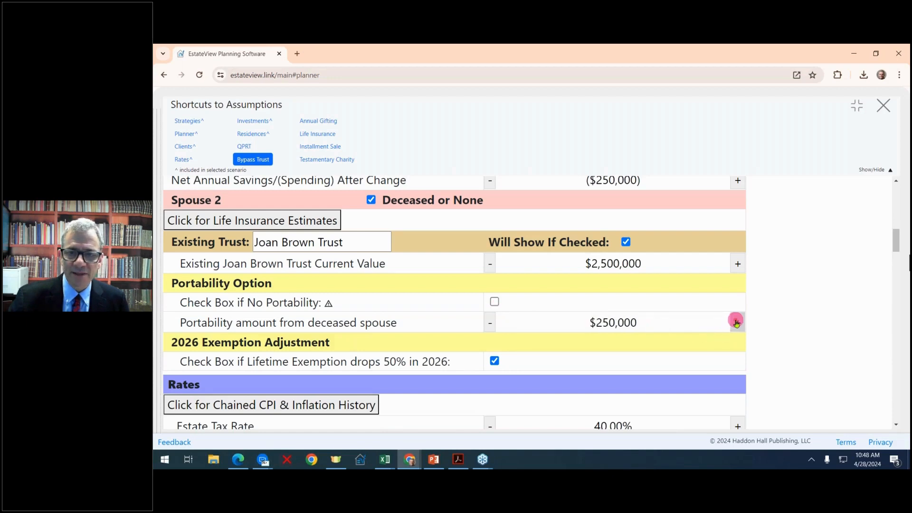
click(737, 323)
click(736, 323)
click(737, 323)
click(736, 323)
click(736, 323)
click(736, 323)
click(736, 323)
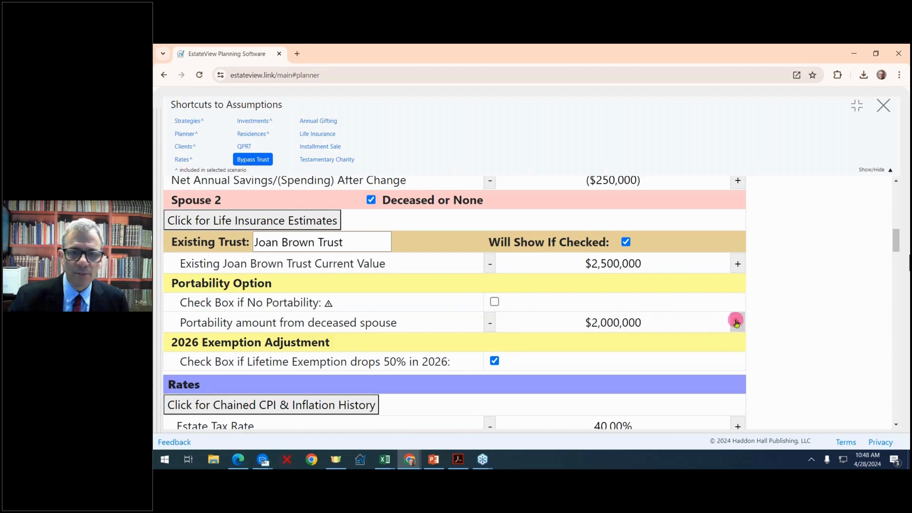
click(736, 323)
click(736, 323)
click(736, 323)
click(736, 323)
click(737, 323)
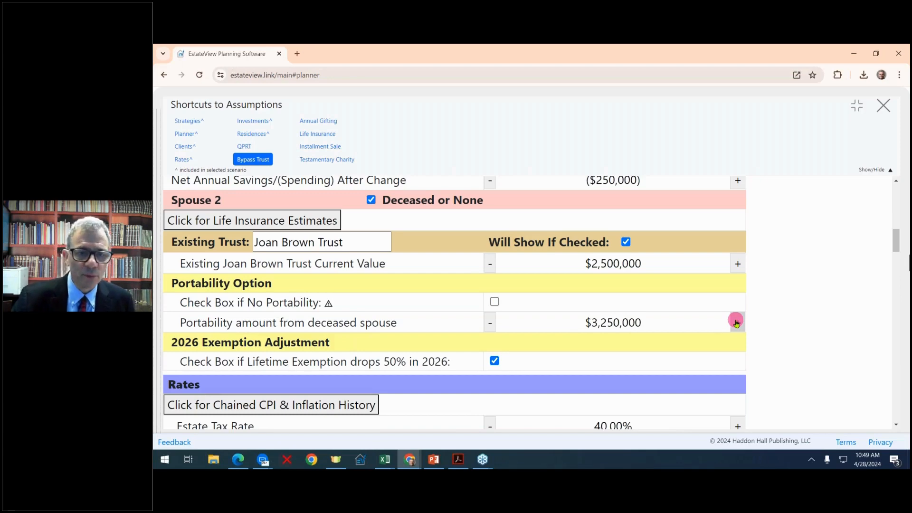
- In the Rates section, bump Real Inflation one notch to 4.26%, leaving Chained CPI at 3.71%
scroll(737, 323, down, 2)
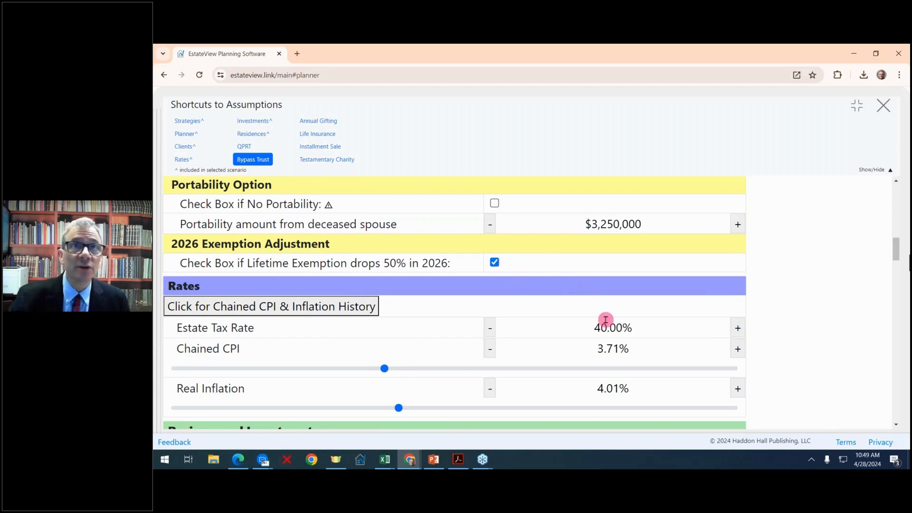
scroll(677, 308, down, 3)
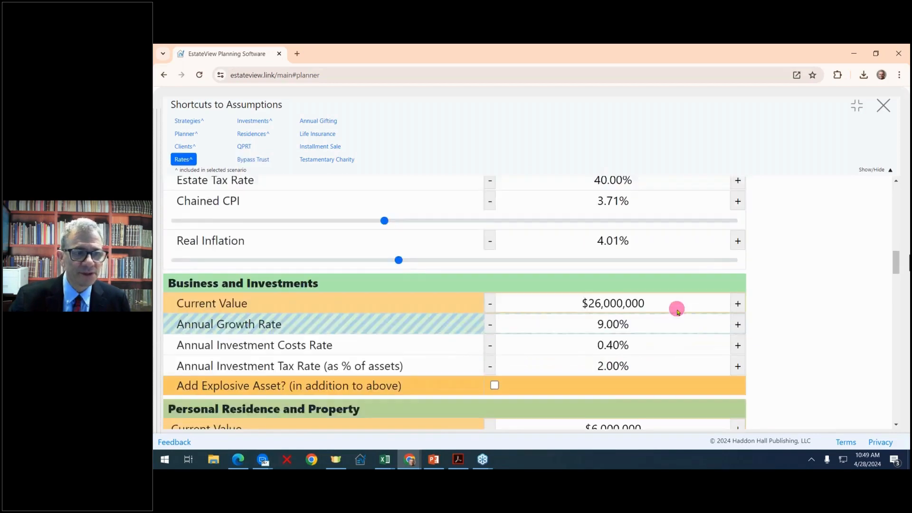
scroll(677, 308, up, 1)
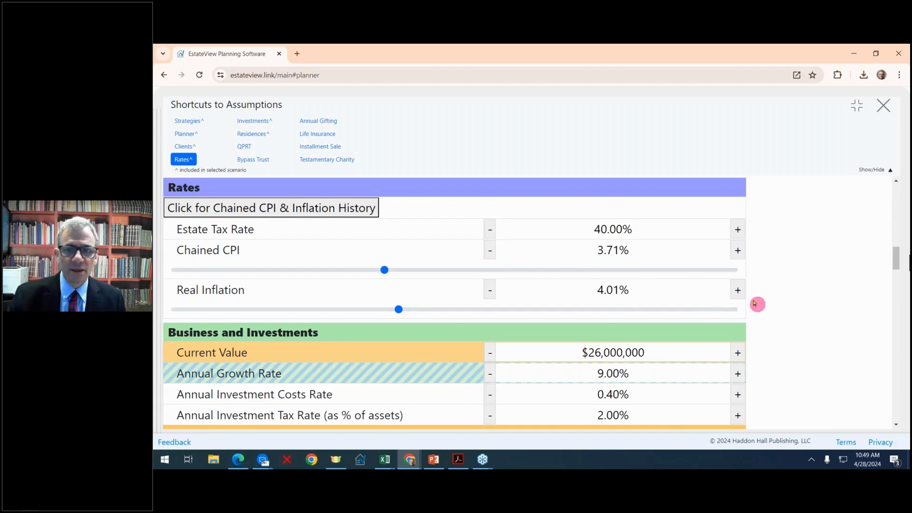
click(742, 294)
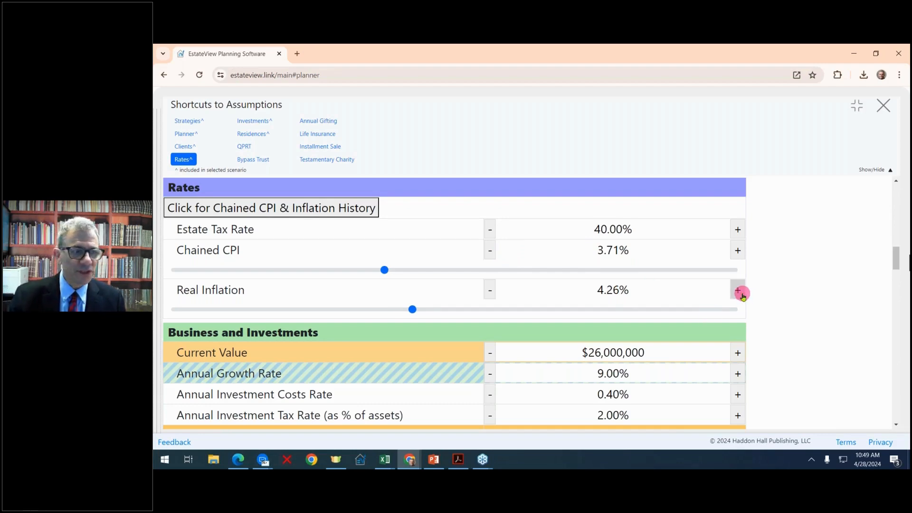
scroll(741, 293, down, 2)
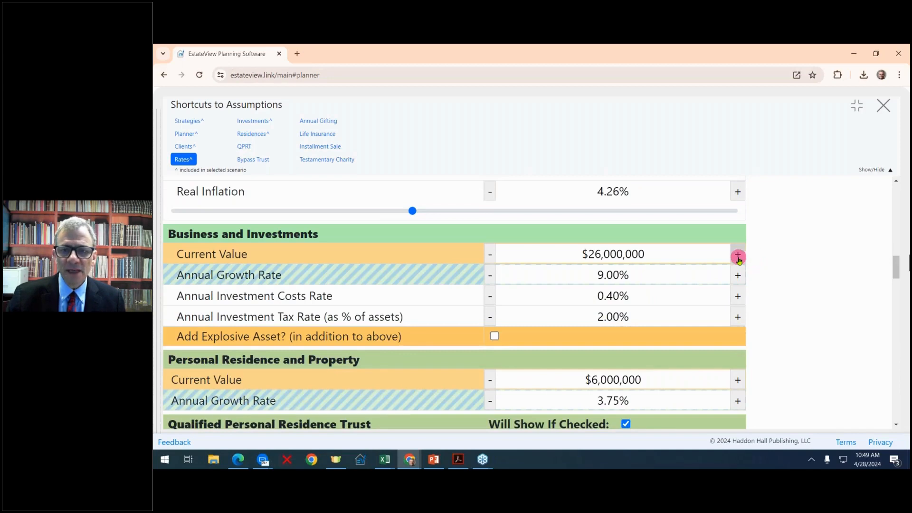
- Raise business investments' current value to $32,000,000 and lower annual growth to 8.00%
click(738, 257)
click(739, 256)
click(738, 257)
click(739, 257)
click(739, 257)
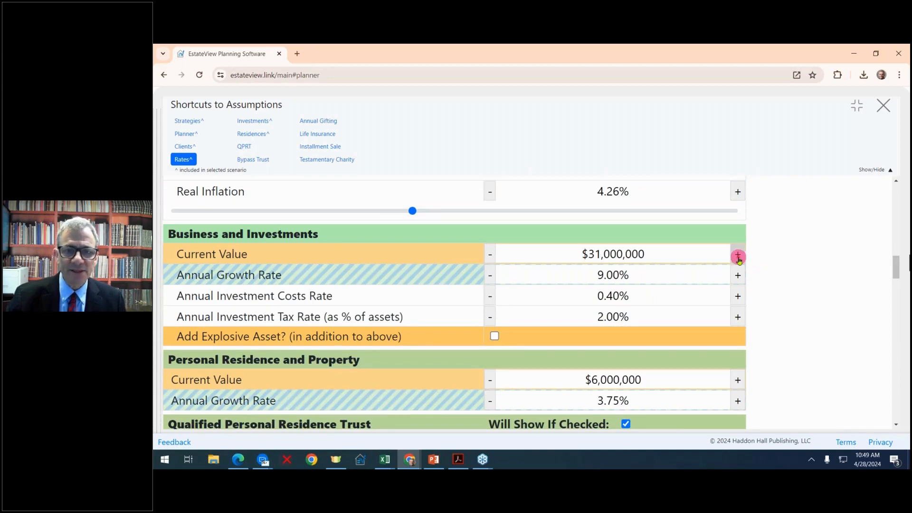
click(739, 257)
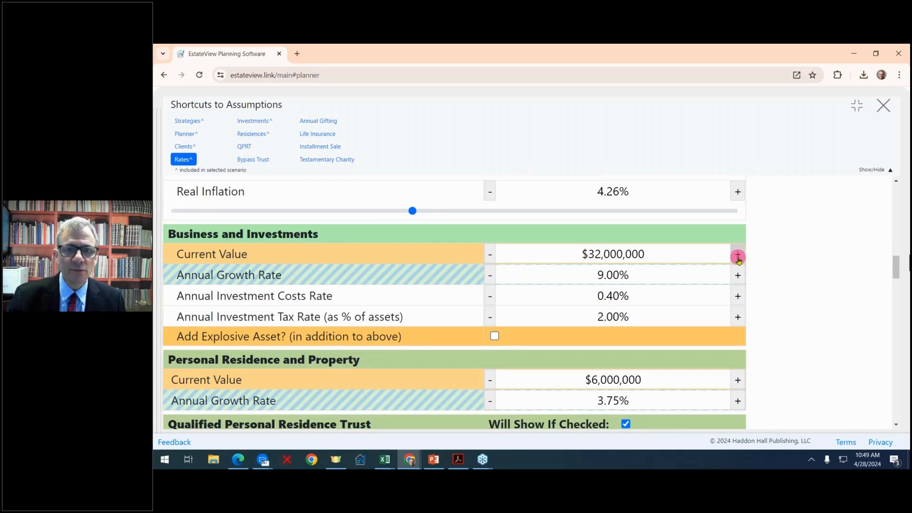
click(494, 279)
click(494, 279)
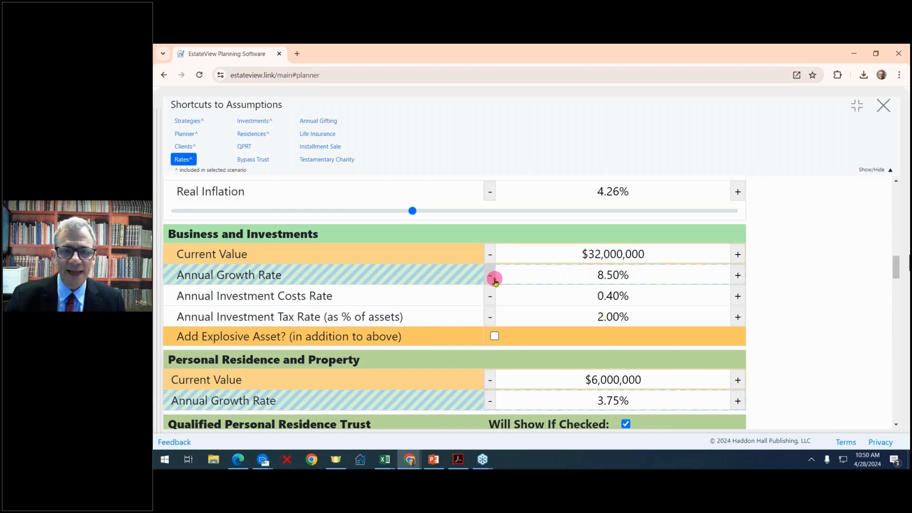
click(494, 279)
click(494, 279)
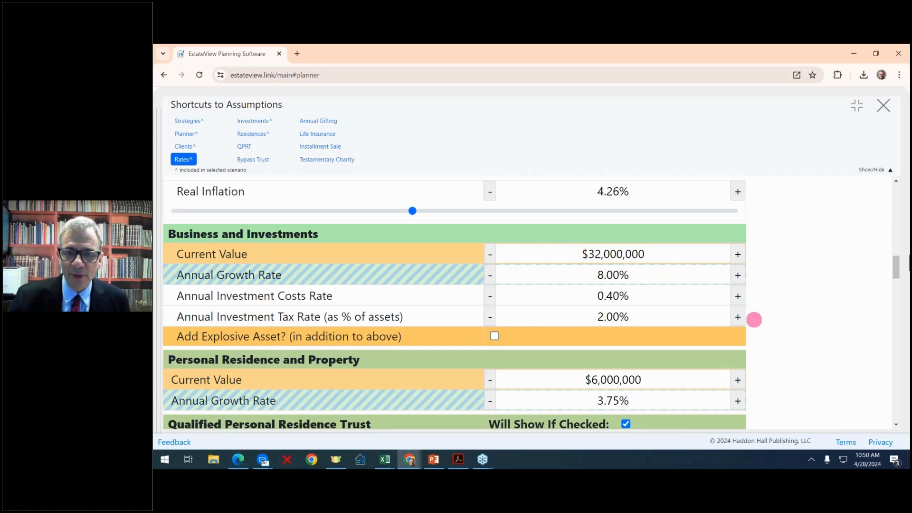
- Raise the annual investment tax rate from 2.00% to 2.50%
click(739, 317)
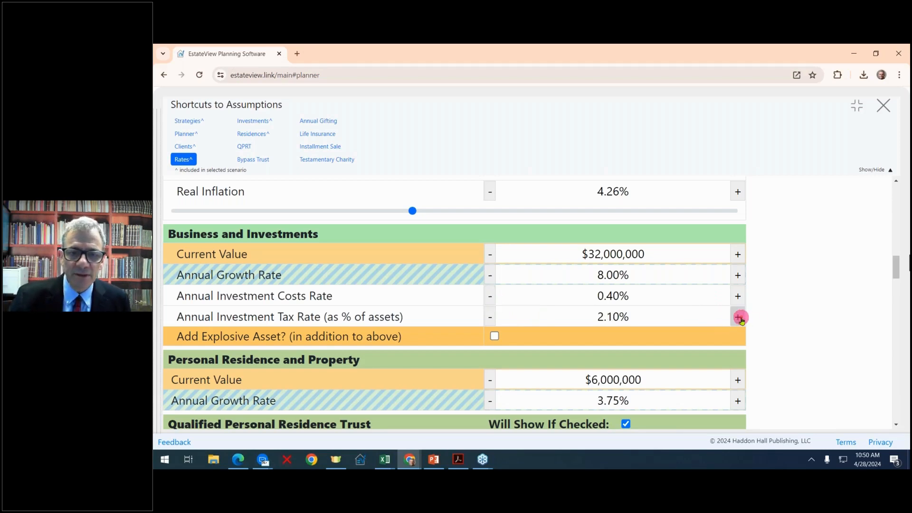
click(739, 317)
click(738, 318)
click(738, 318)
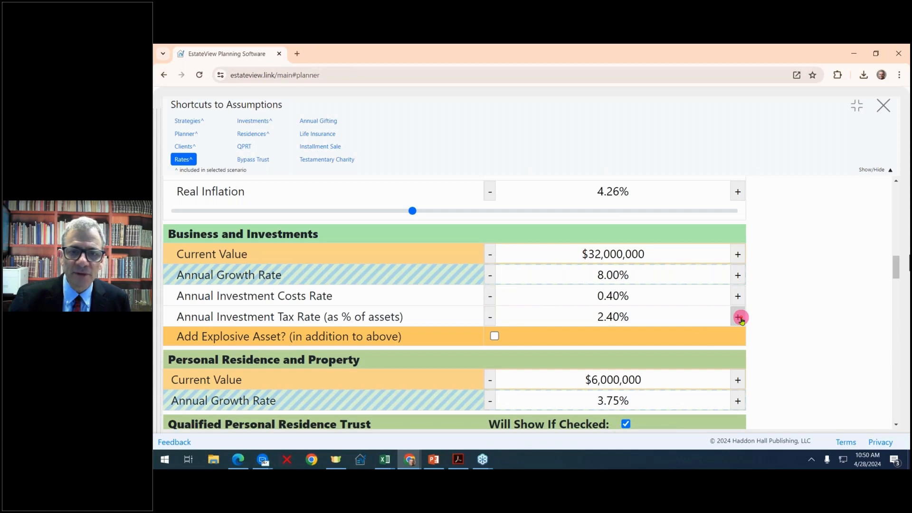
click(739, 317)
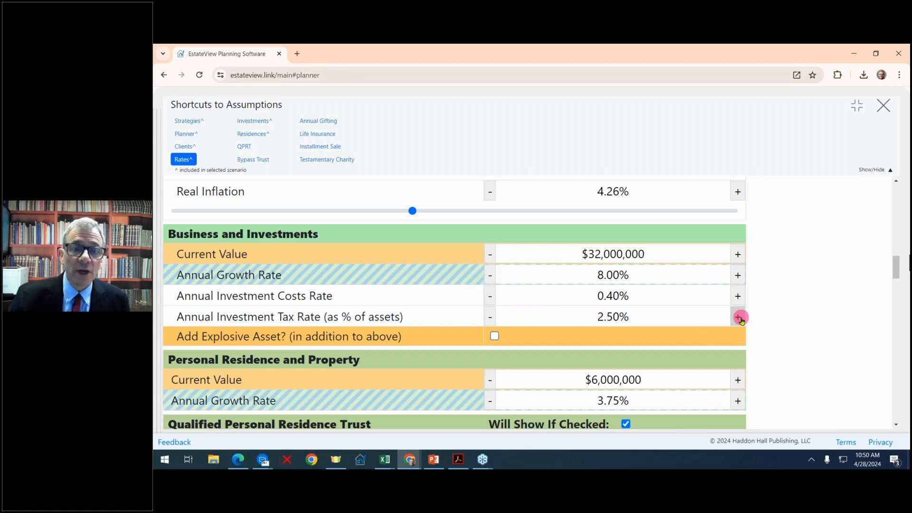
scroll(741, 318, down, 1)
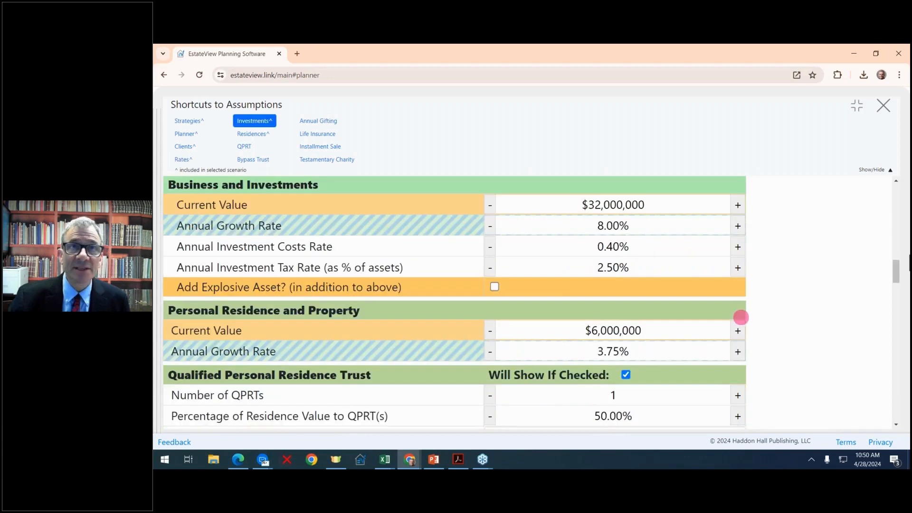
- Add an explosive asset with a Day 1 Value of $3,000,000
click(494, 288)
click(495, 287)
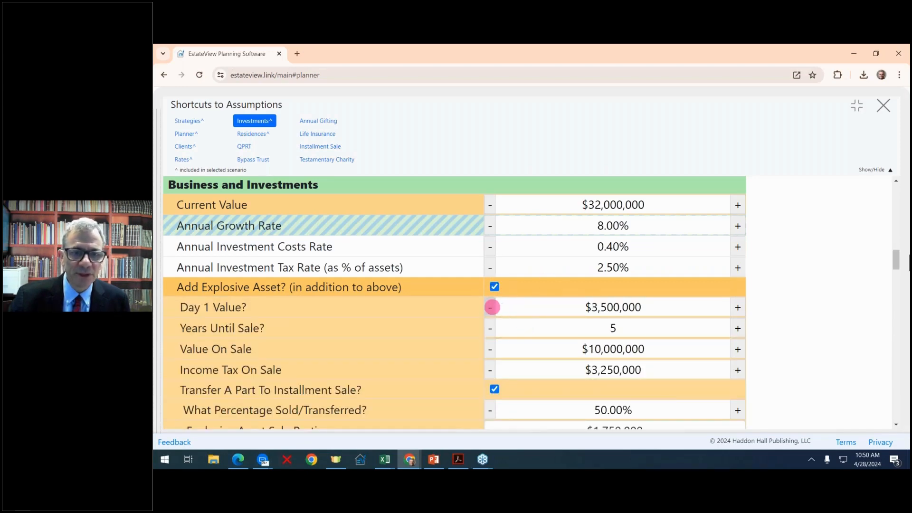
click(491, 307)
click(491, 307)
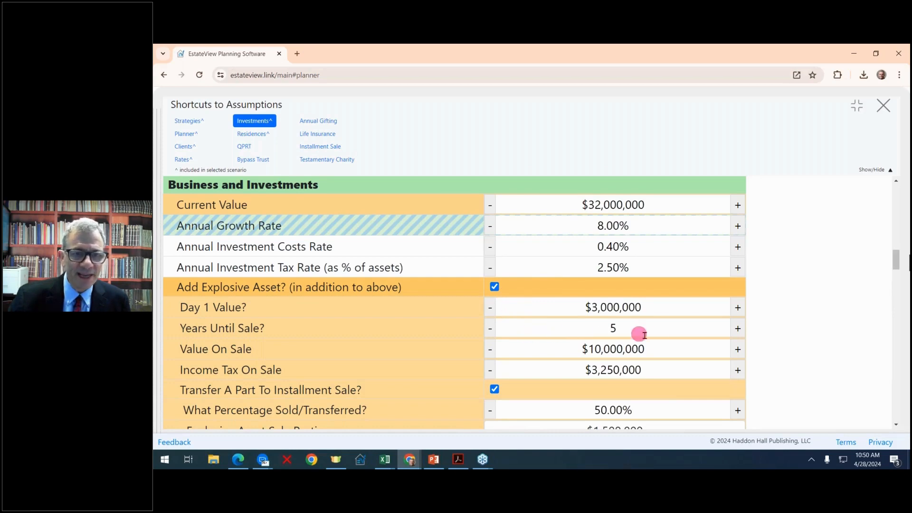
- Set Value On Sale to $11,000,000 and Income Tax On Sale to $3,000,000, with no installment sale
click(739, 349)
click(739, 349)
click(739, 350)
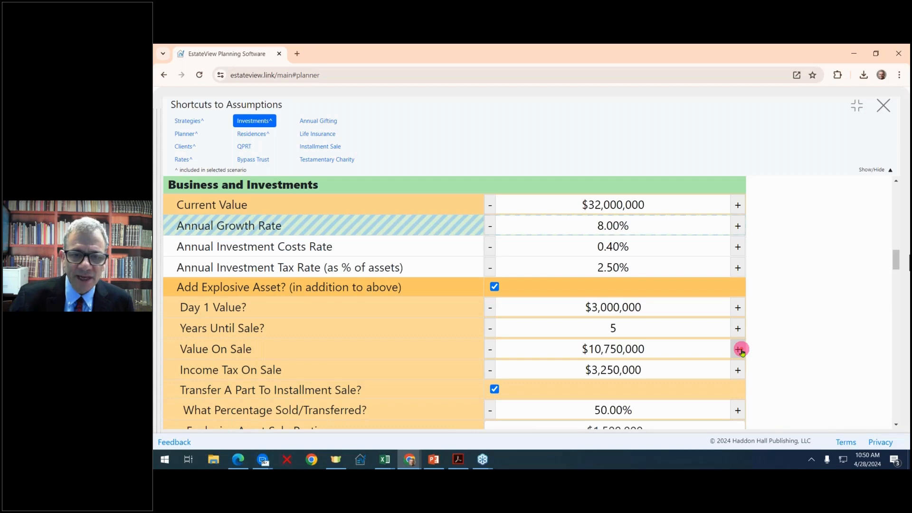
click(739, 349)
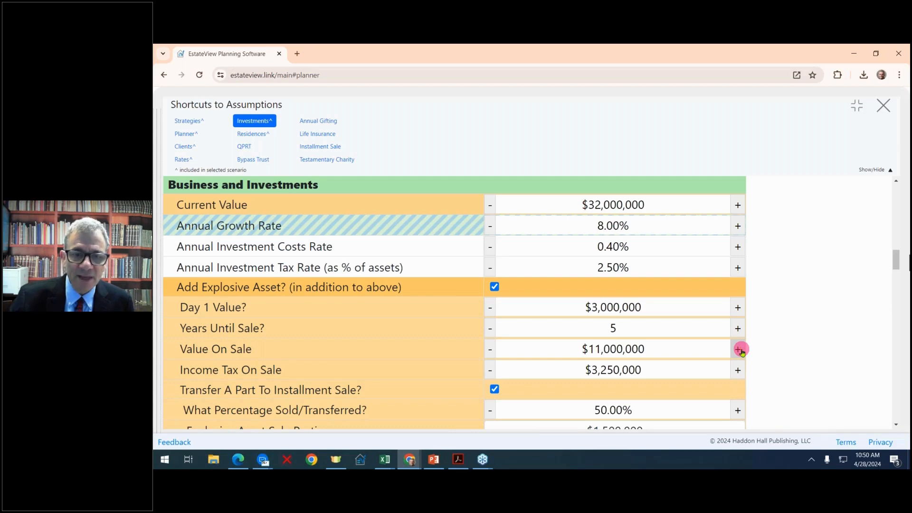
click(491, 374)
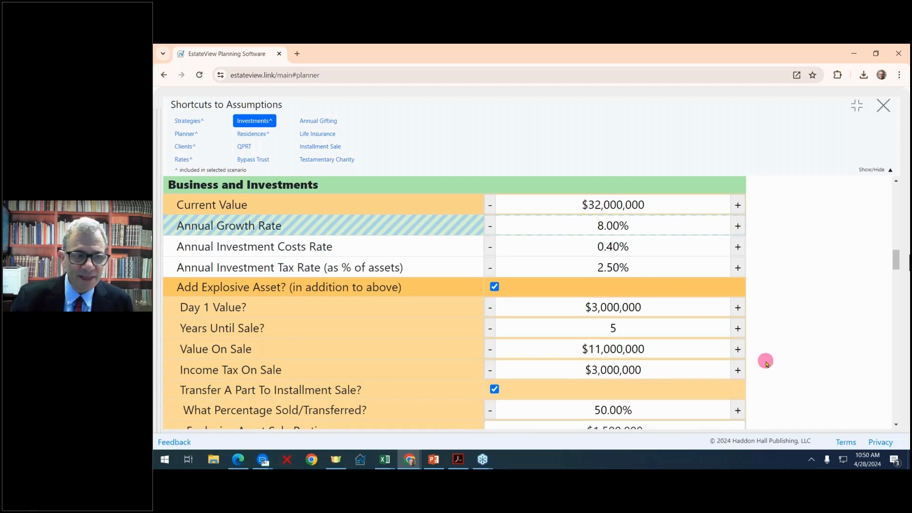
scroll(765, 364, down, 1)
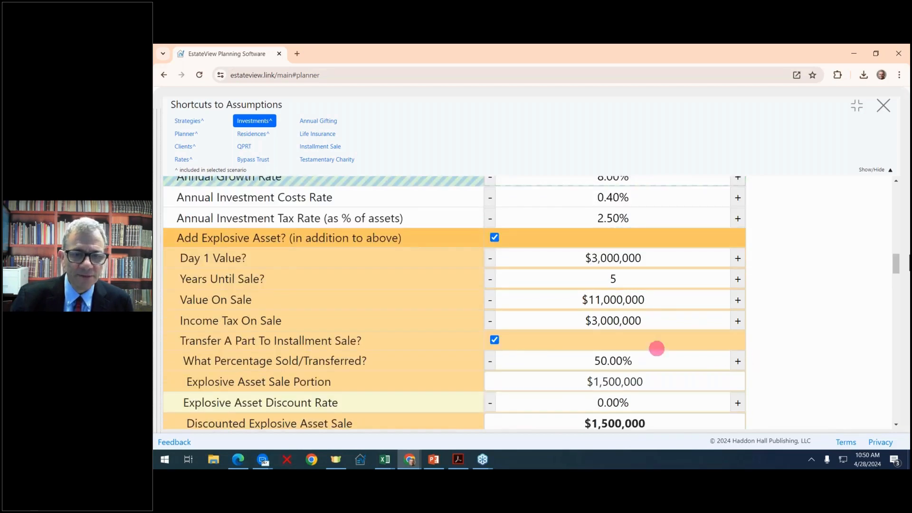
click(494, 341)
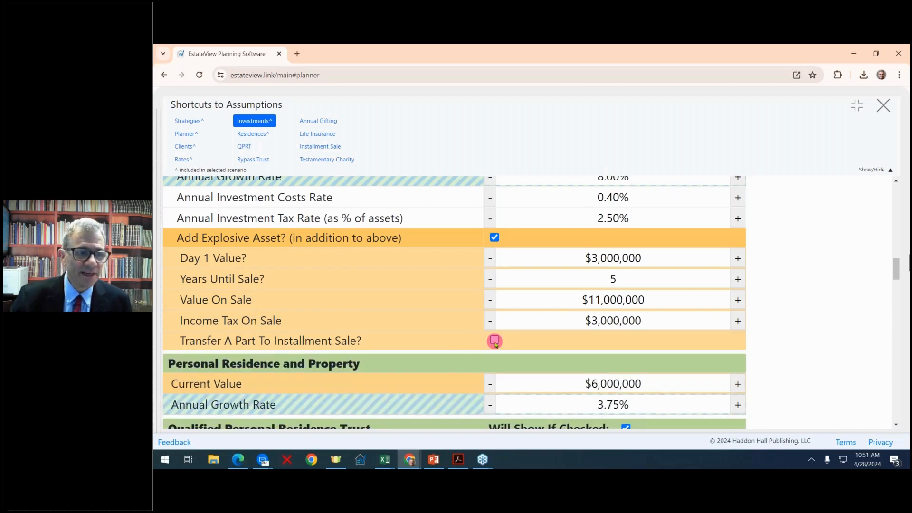
- Lower the personal residence value to $3,000,000 and raise its growth rate to 4.00%
scroll(535, 332, down, 3)
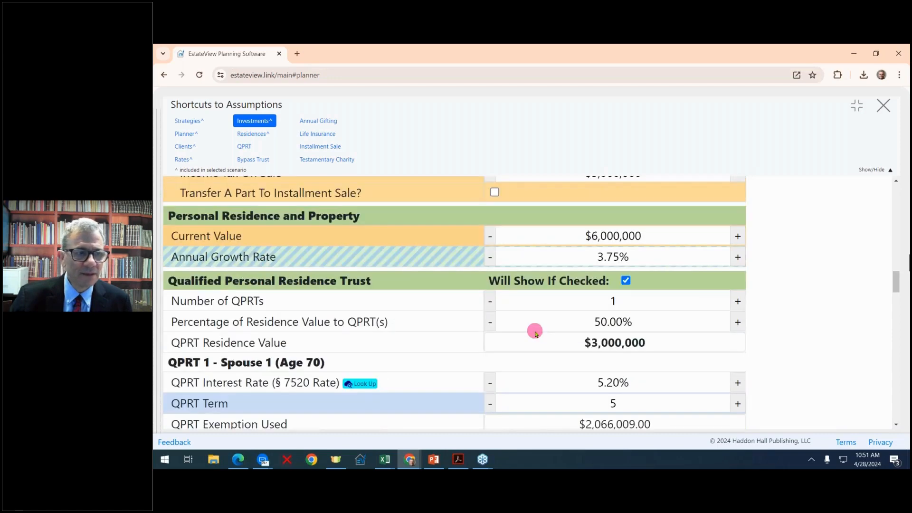
click(493, 240)
click(493, 240)
click(493, 240)
click(493, 240)
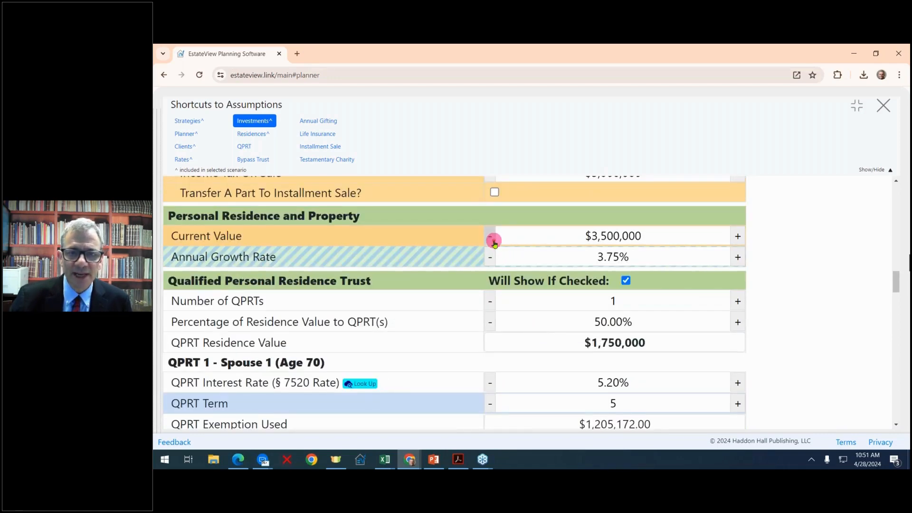
click(493, 240)
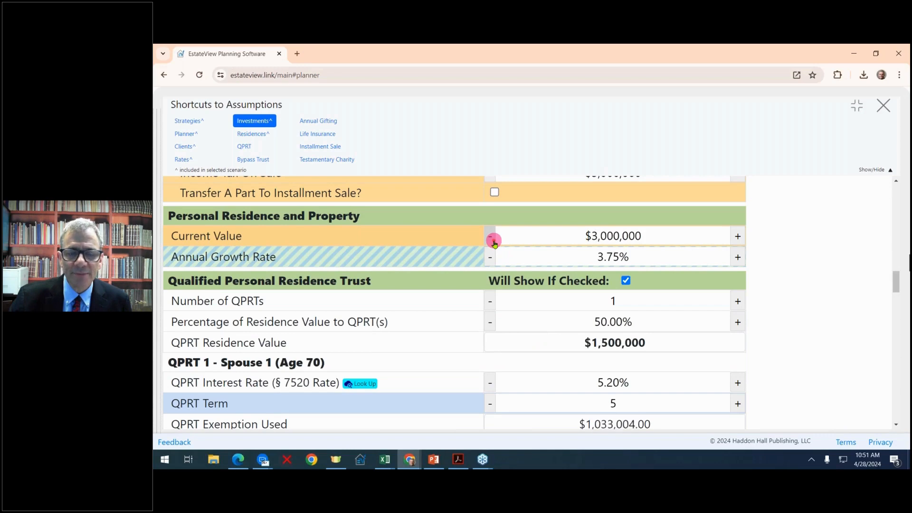
click(738, 255)
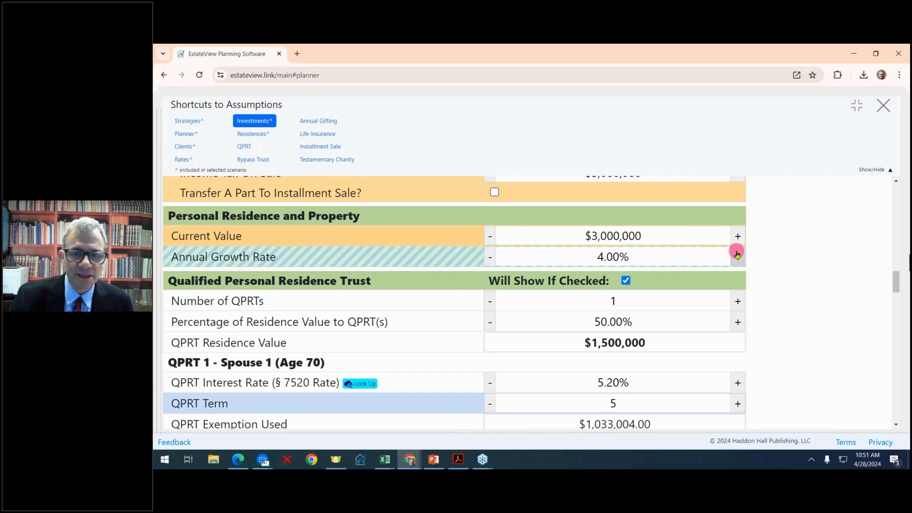
- Place 100% of the residence in an 8-year QPRT with 6.00% rent after the term
scroll(625, 281, down, 2)
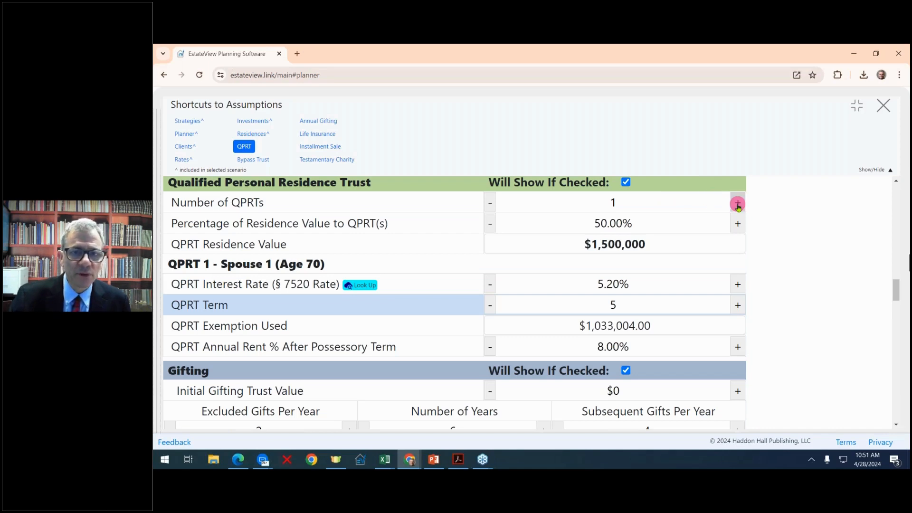
click(738, 226)
click(737, 226)
click(738, 226)
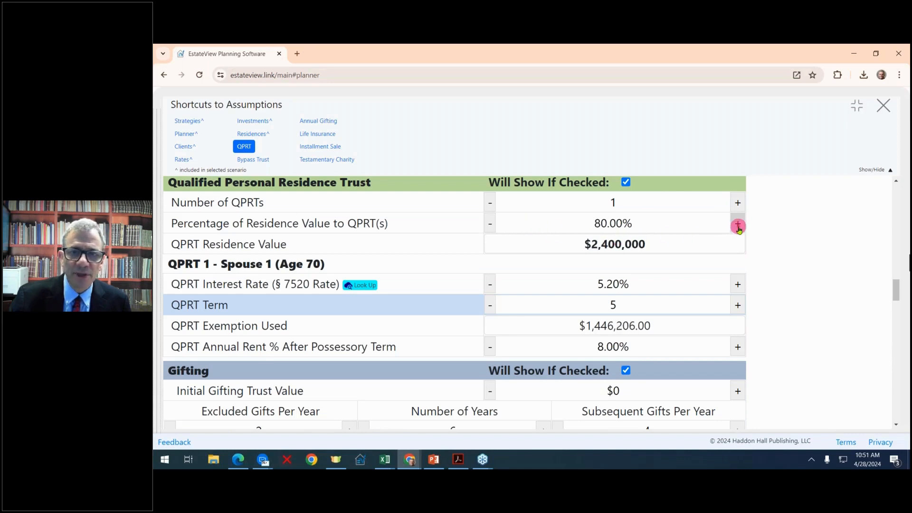
click(738, 226)
click(738, 226)
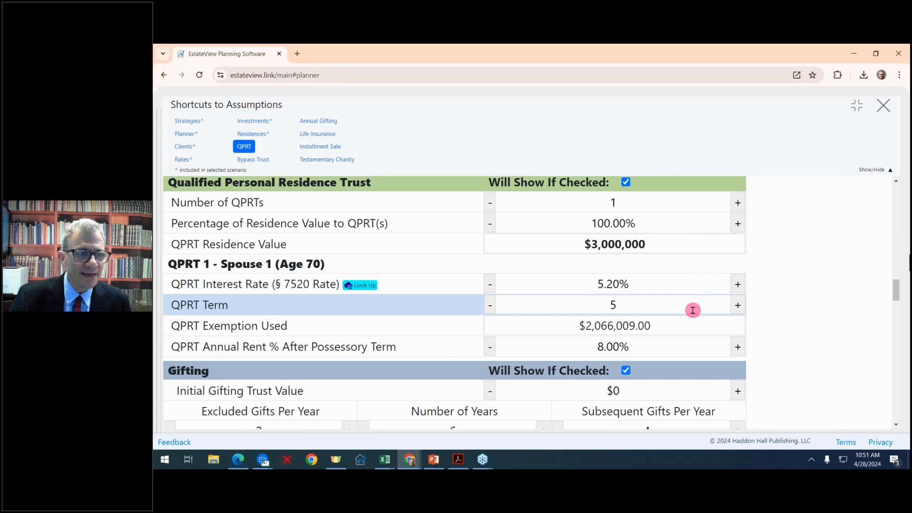
click(738, 306)
click(738, 305)
click(737, 306)
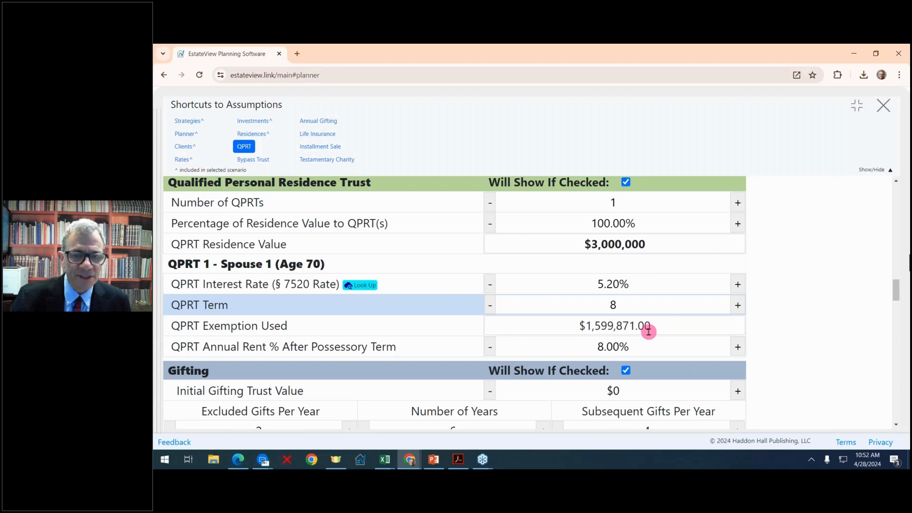
double_click(490, 349)
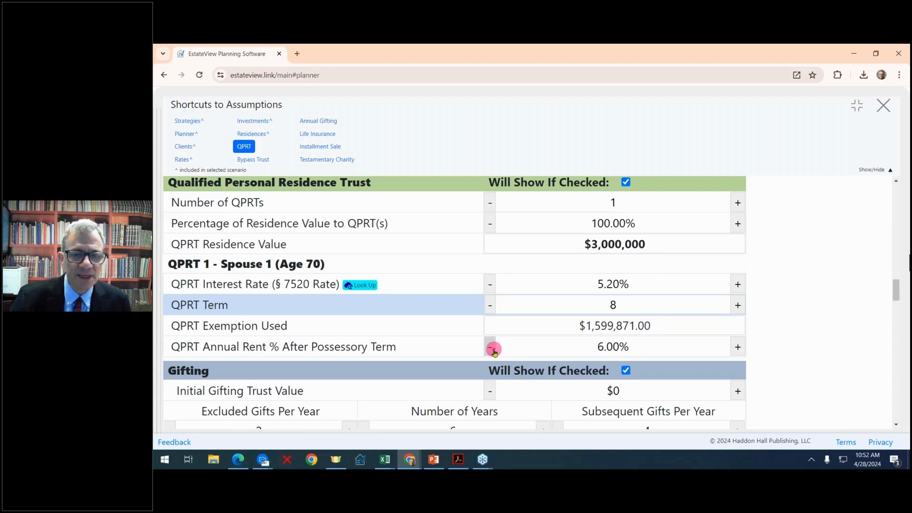
double_click(492, 349)
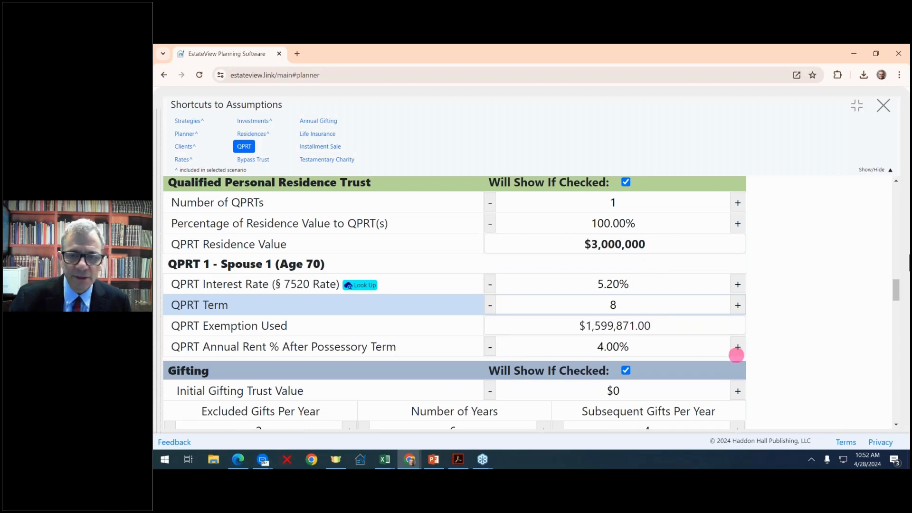
double_click(737, 351)
double_click(737, 351)
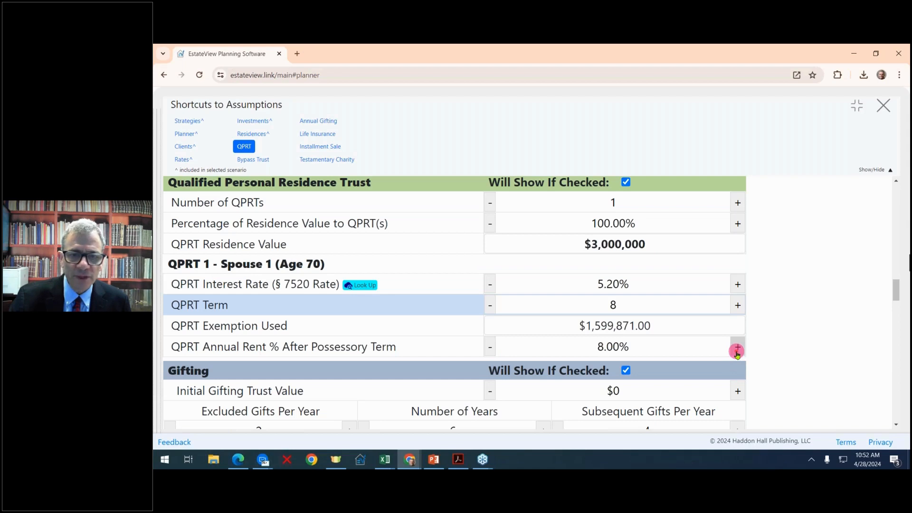
double_click(489, 347)
double_click(601, 348)
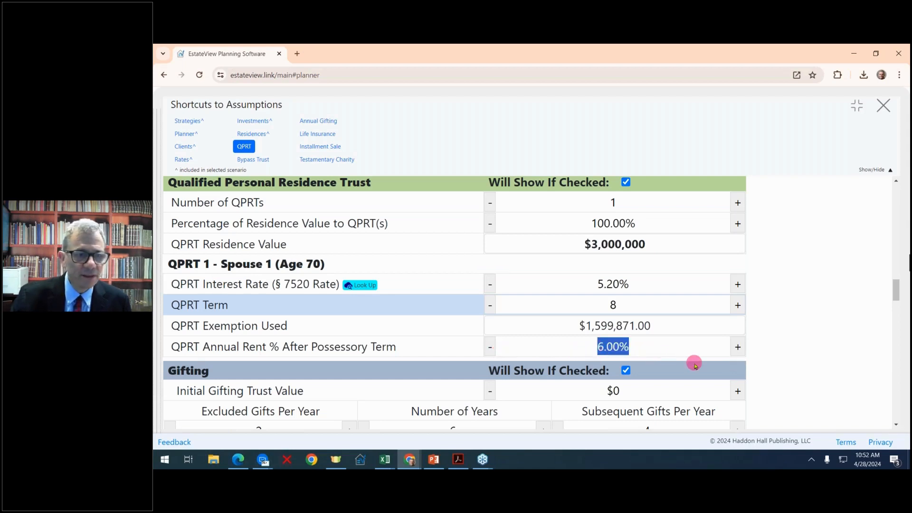
scroll(692, 362, down, 2)
scroll(694, 362, down, 2)
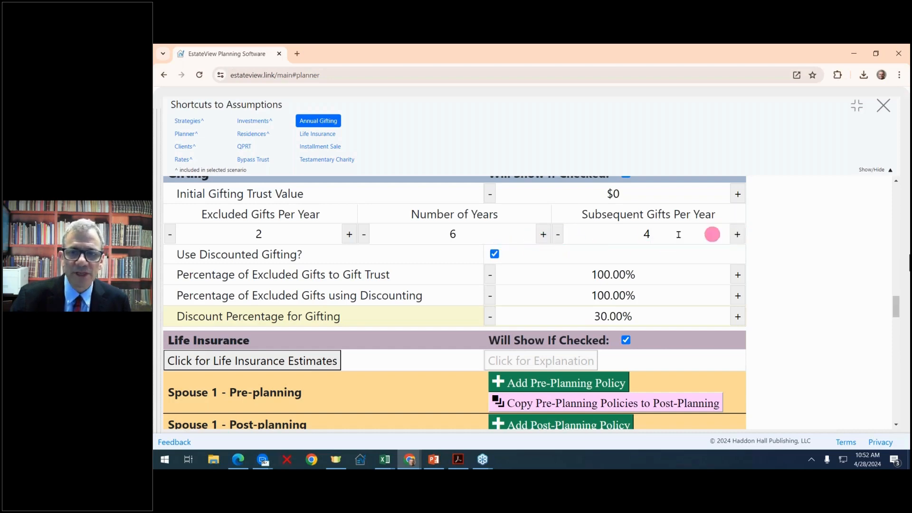
scroll(561, 267, down, 1)
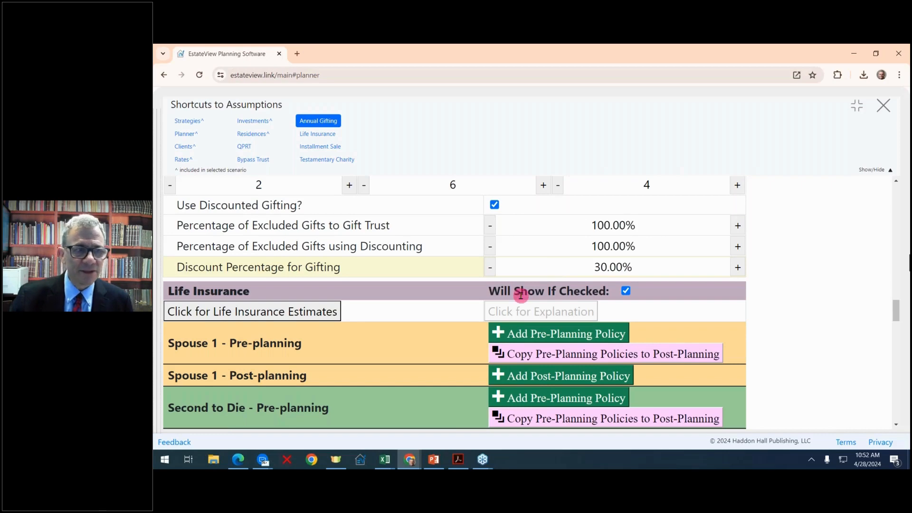
scroll(520, 295, up, 20)
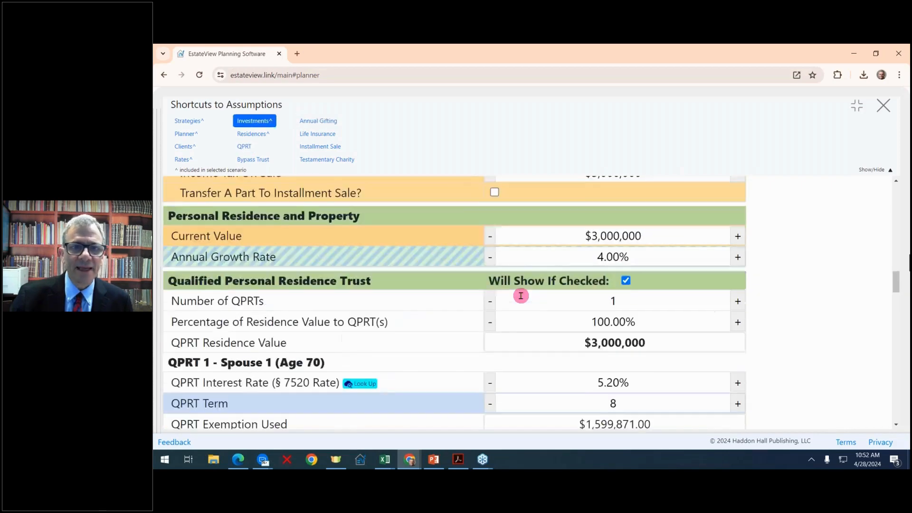
scroll(520, 295, up, 2)
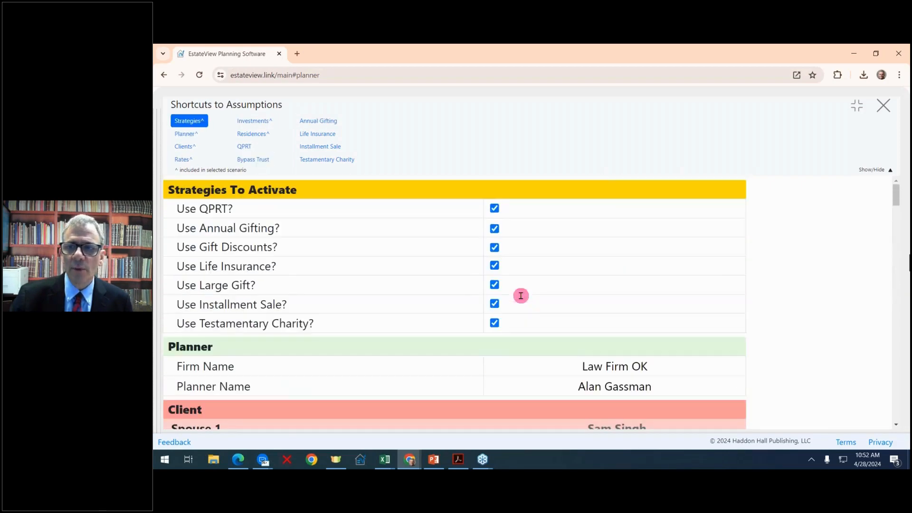
- Collapse Shortcuts to Assumptions so the assumptions sit as a side panel beside the diagram
click(860, 108)
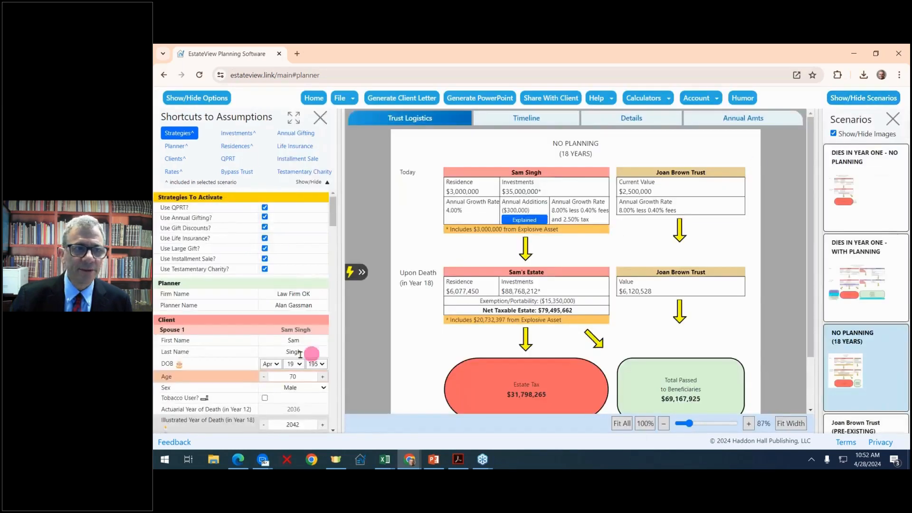
scroll(280, 266, down, 10)
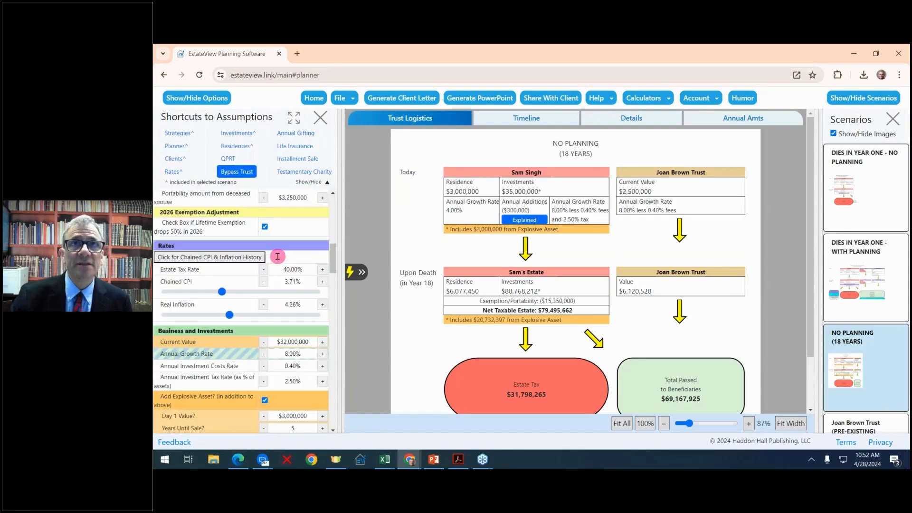
scroll(277, 256, up, 15)
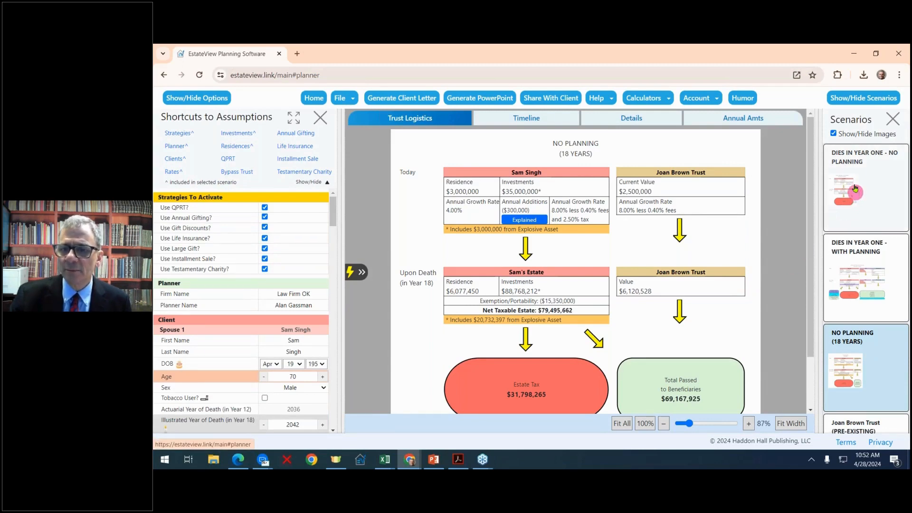
scroll(864, 290, down, 5)
scroll(864, 292, down, 5)
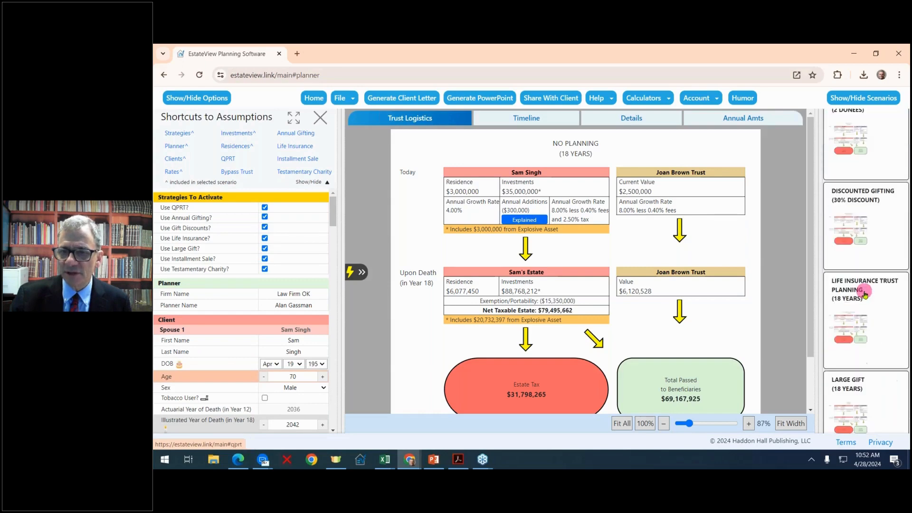
scroll(864, 292, up, 8)
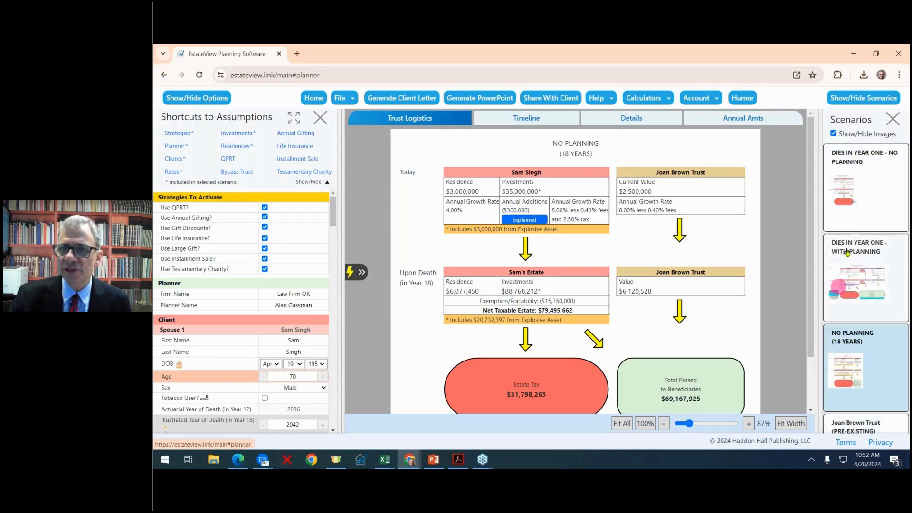
- Turn off Show/Hide Images so scenario cards appear without thumbnails
click(834, 133)
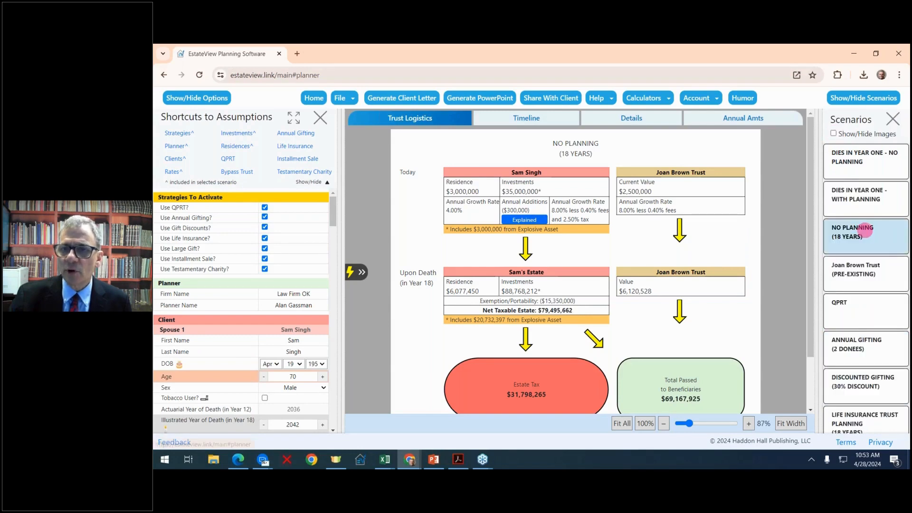
scroll(868, 236, down, 2)
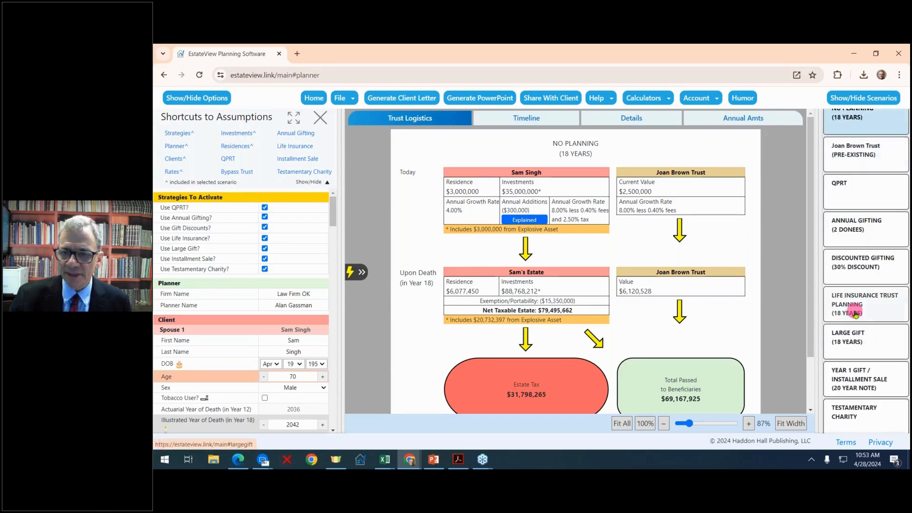
scroll(855, 314, up, 3)
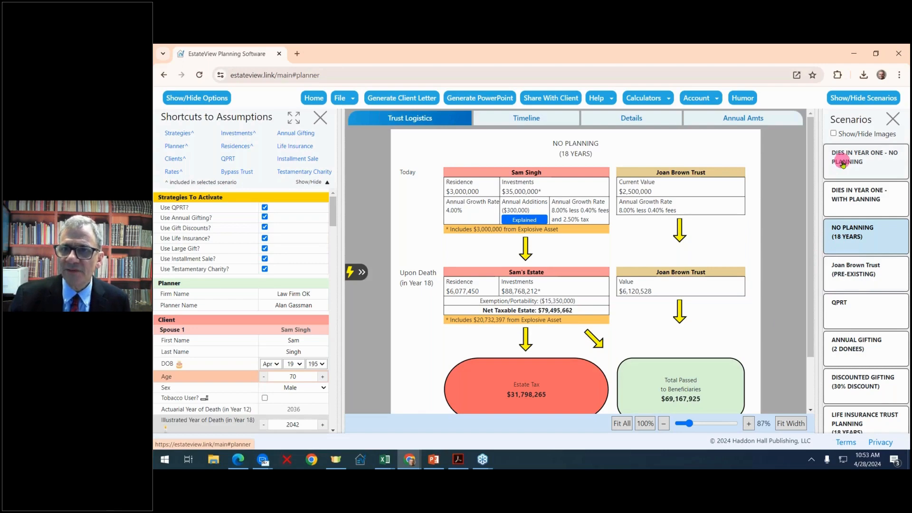
click(865, 164)
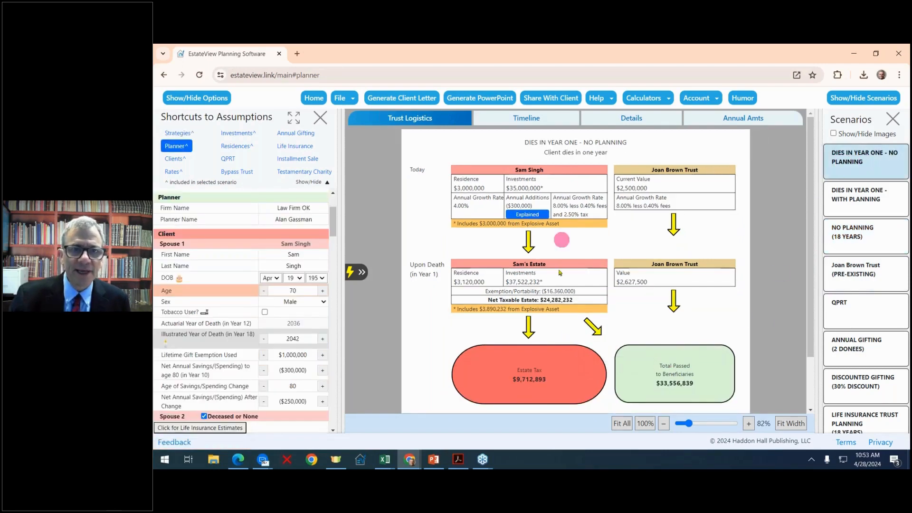
mouse_move(523, 373)
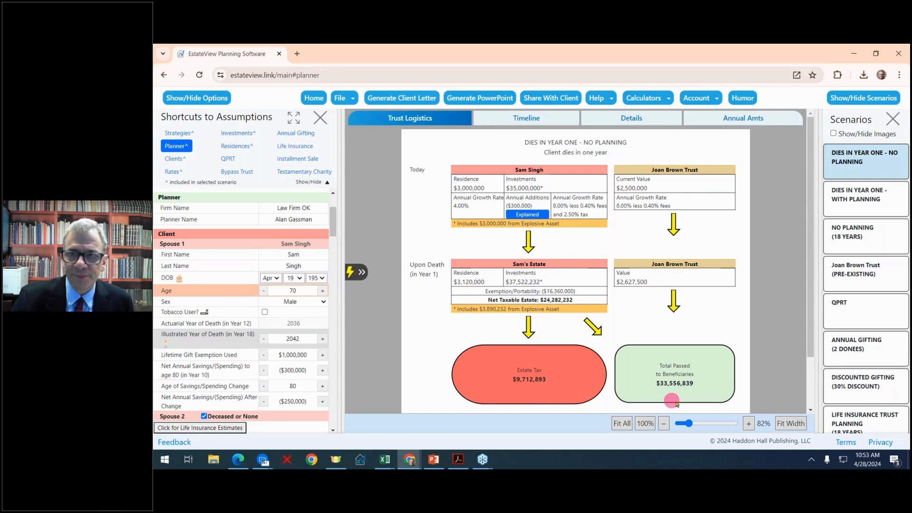
click(866, 239)
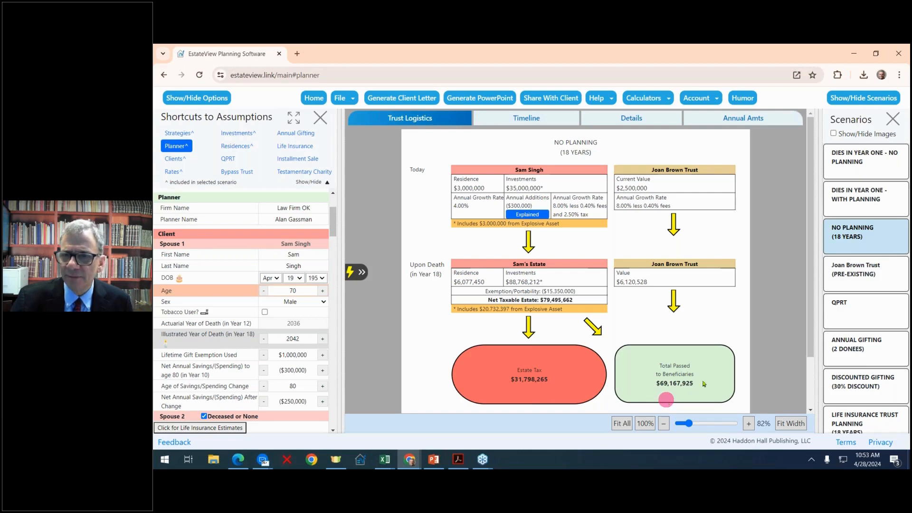
click(855, 285)
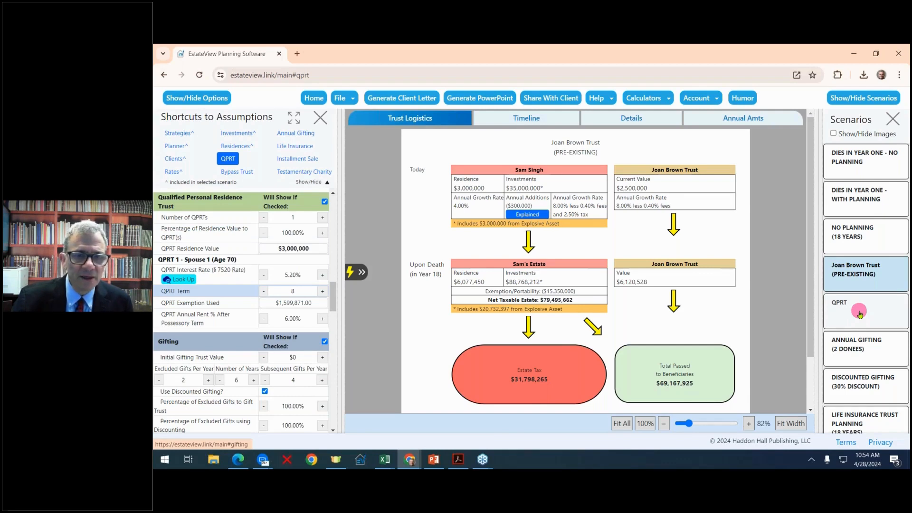
- Display the QPRT scenario, checking it against No Planning (18 Years) before returning
click(860, 313)
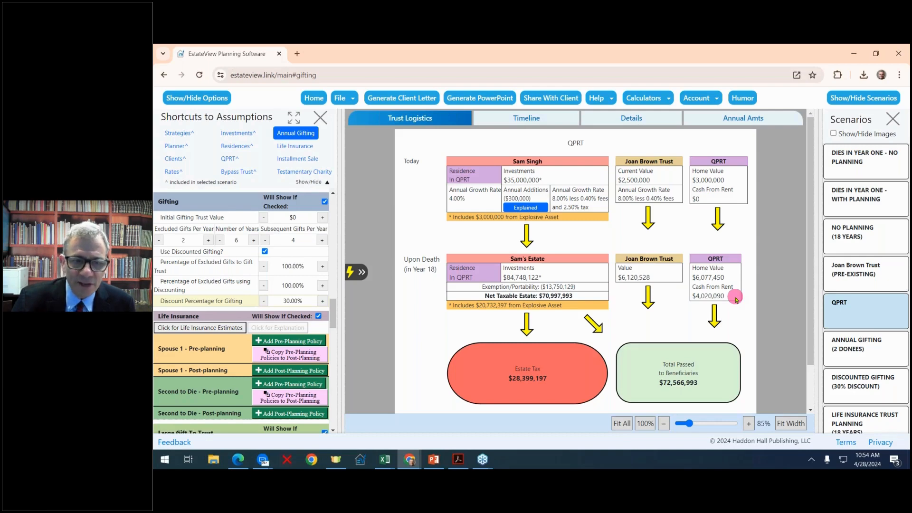
mouse_move(597, 368)
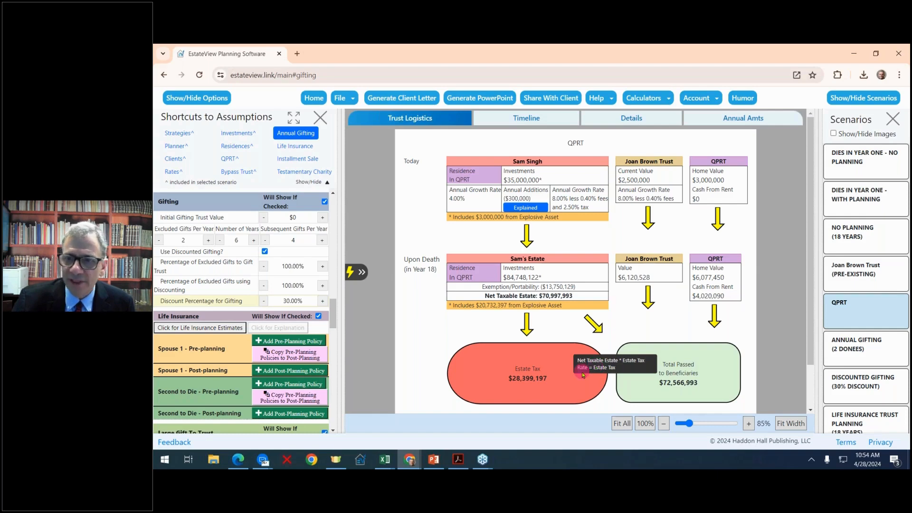
click(865, 234)
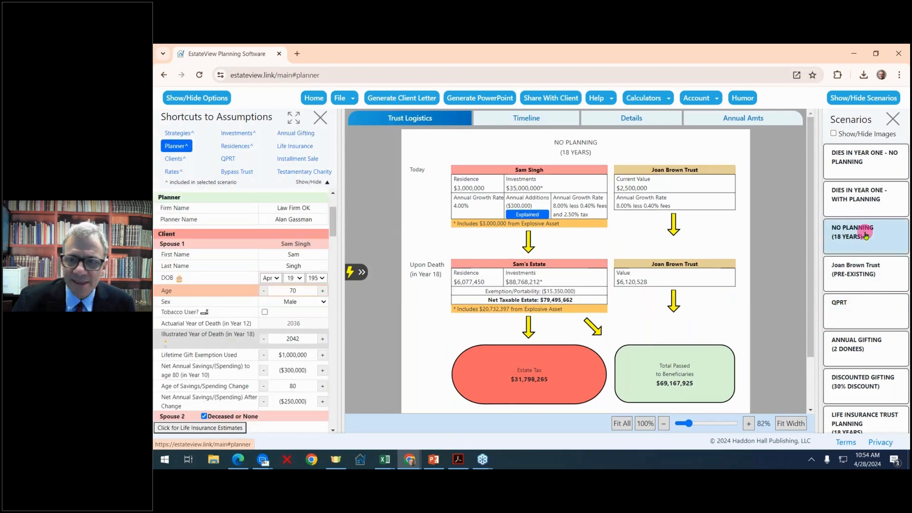
click(858, 311)
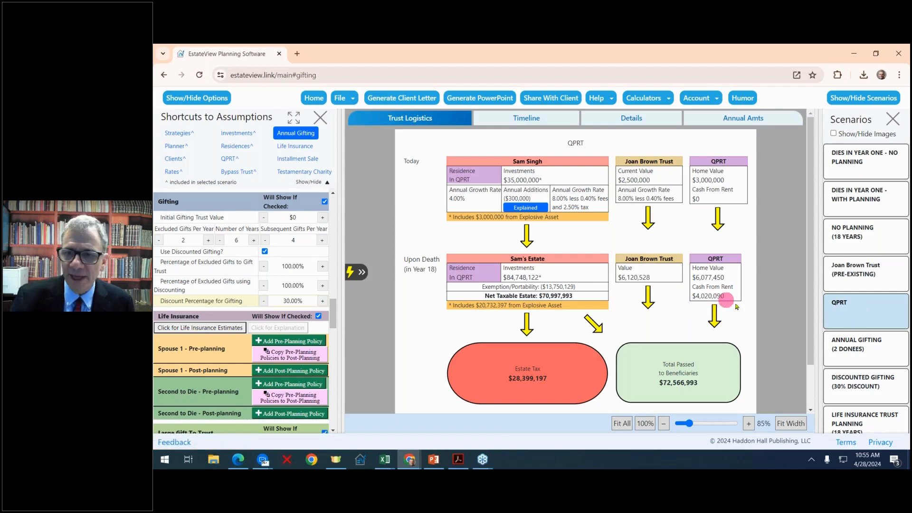
scroll(848, 351, down, 1)
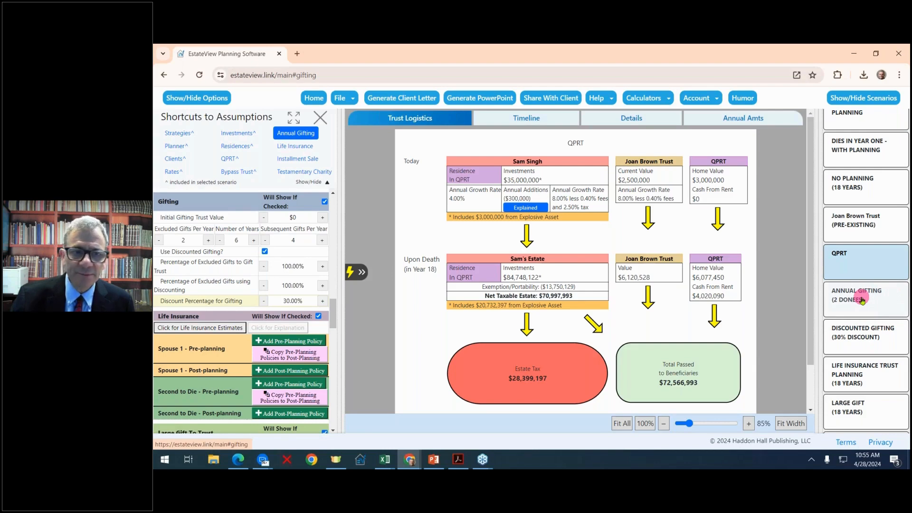
- View Annual Gifting, then Discounted Gifting (30% Discount) with $26,807,149 estate tax
click(862, 300)
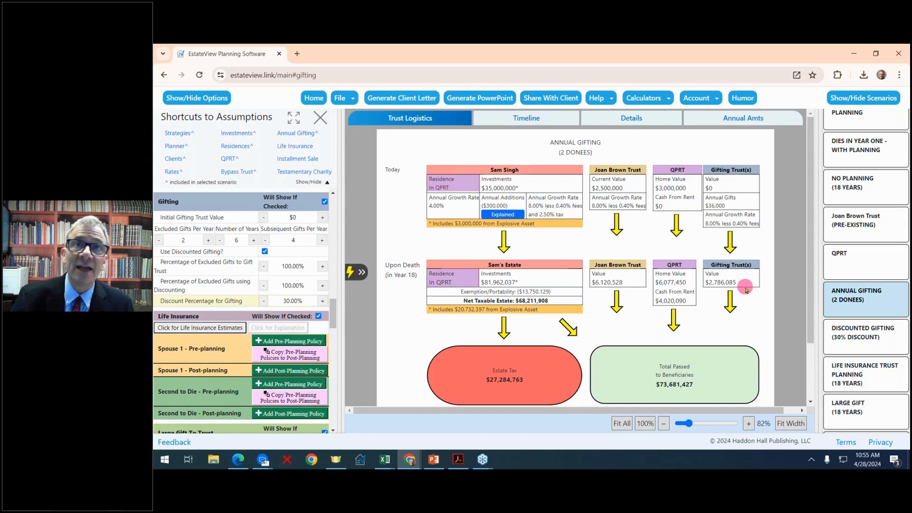
mouse_move(552, 374)
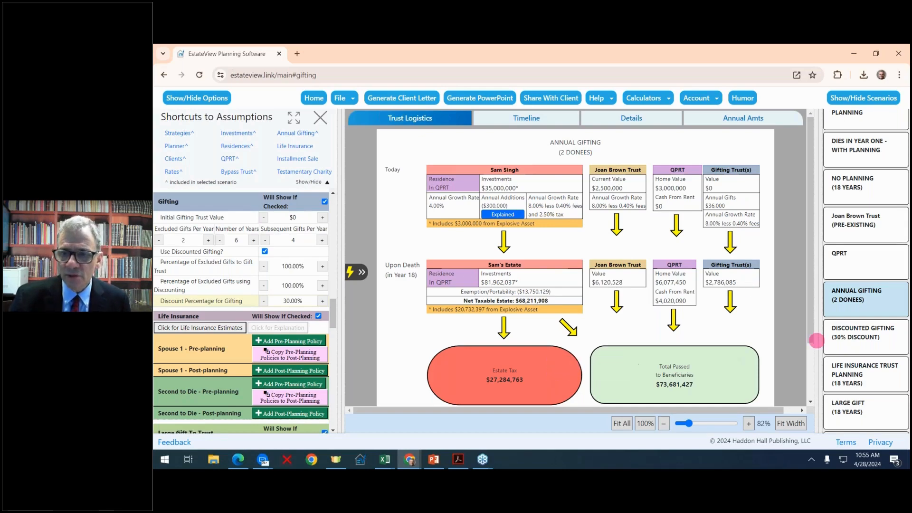
click(846, 337)
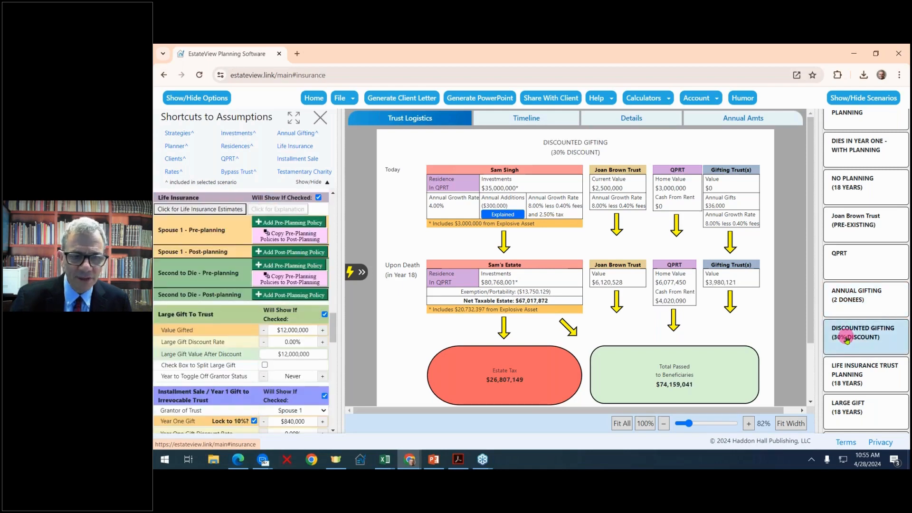
mouse_move(545, 391)
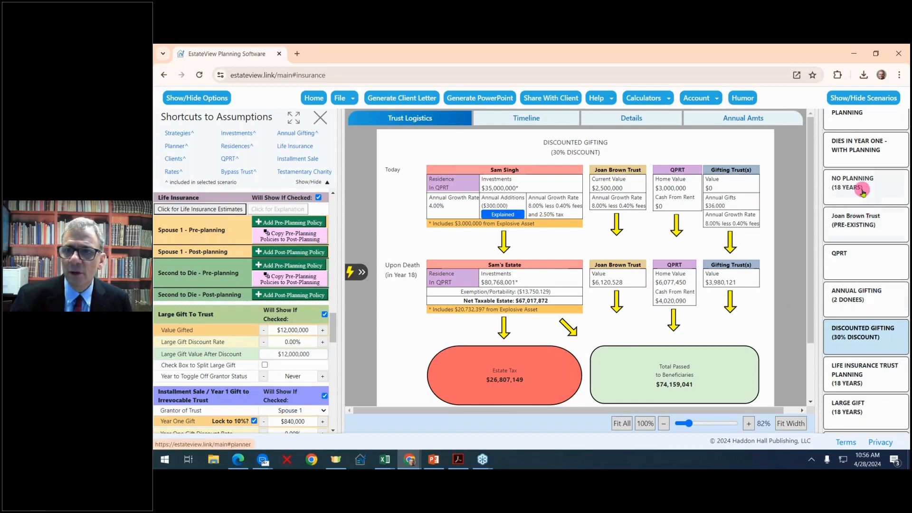
- Switch from QPRT to Annual Gifting (2 Donees) and review the business and investments assumptions
click(865, 260)
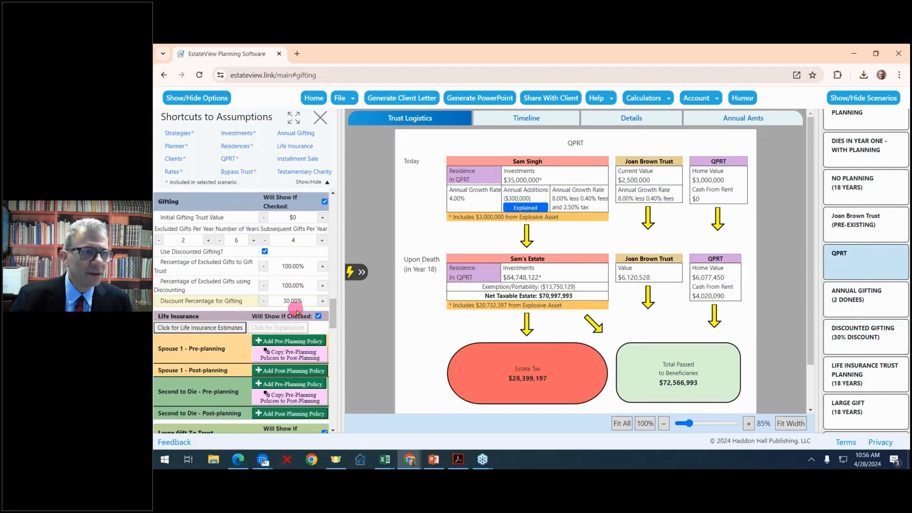
scroll(298, 311, up, 3)
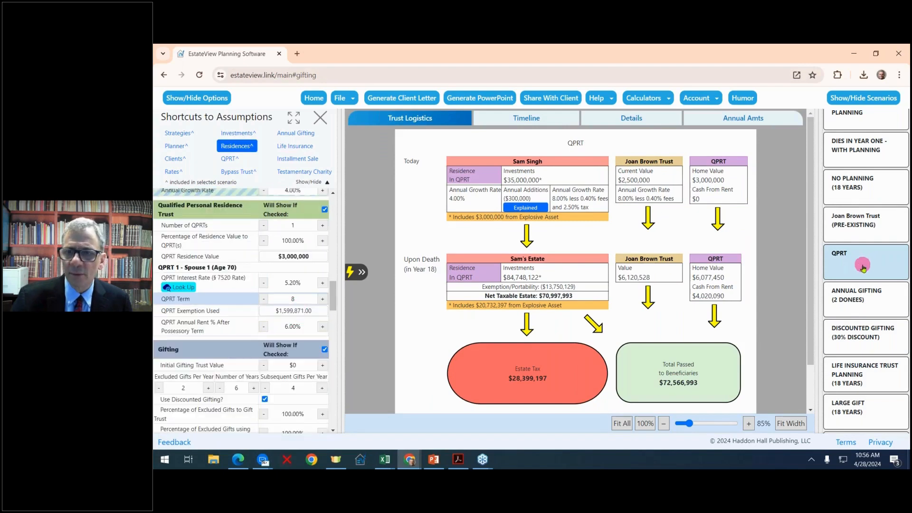
click(858, 303)
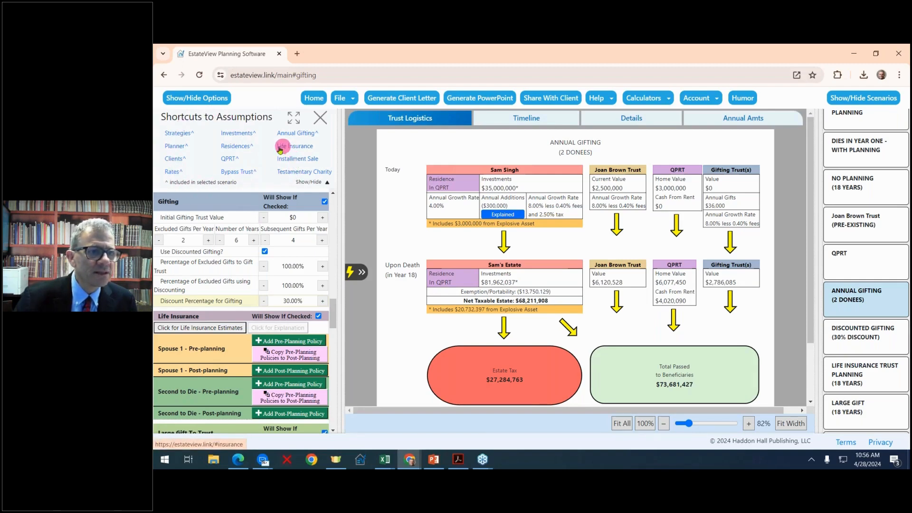
click(234, 135)
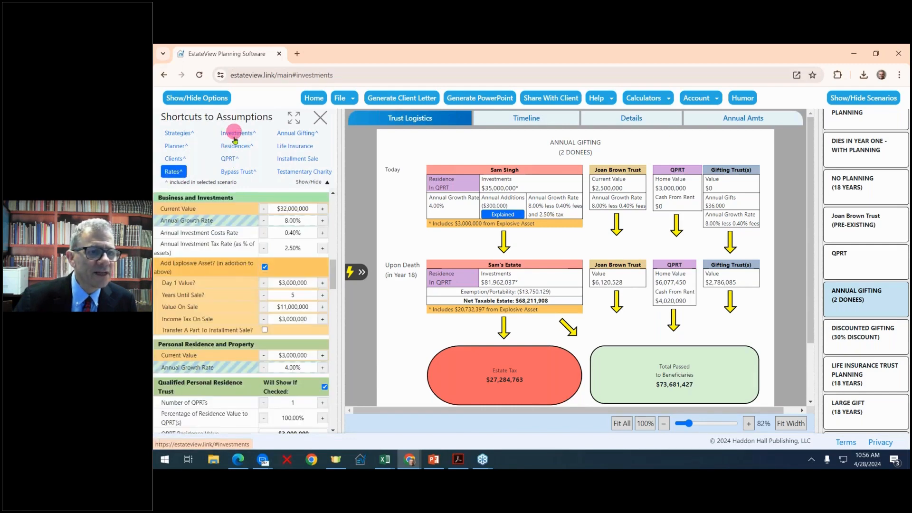
click(327, 184)
scroll(305, 218, up, 10)
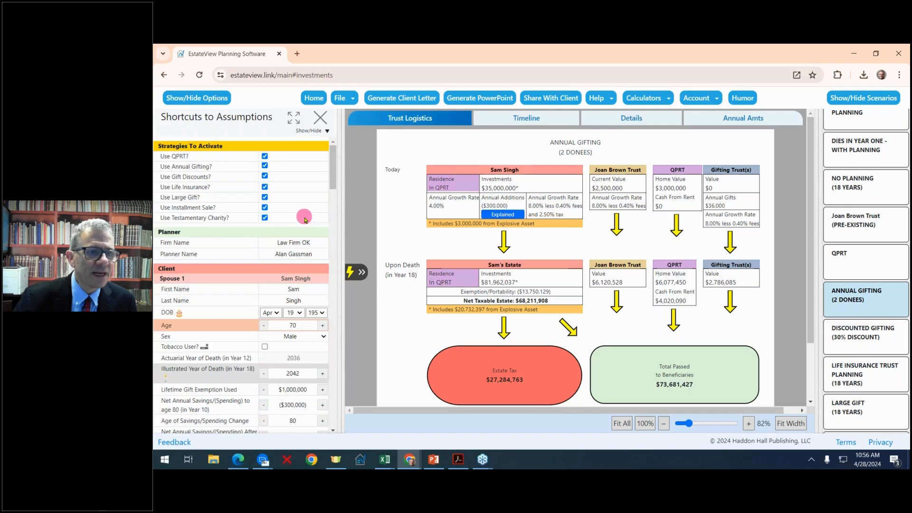
scroll(305, 218, down, 2)
scroll(304, 216, up, 2)
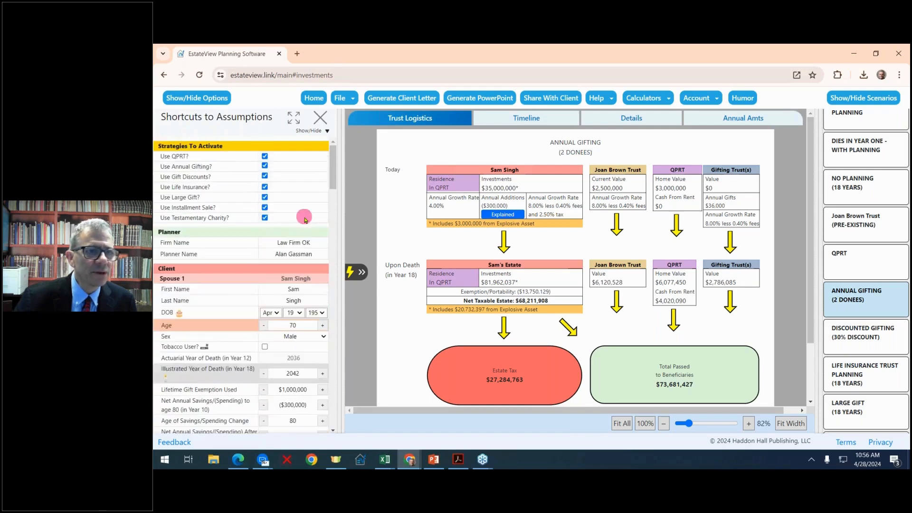
- Review the bypass trust and rates assumptions, then return to the QPRT scenario
click(327, 131)
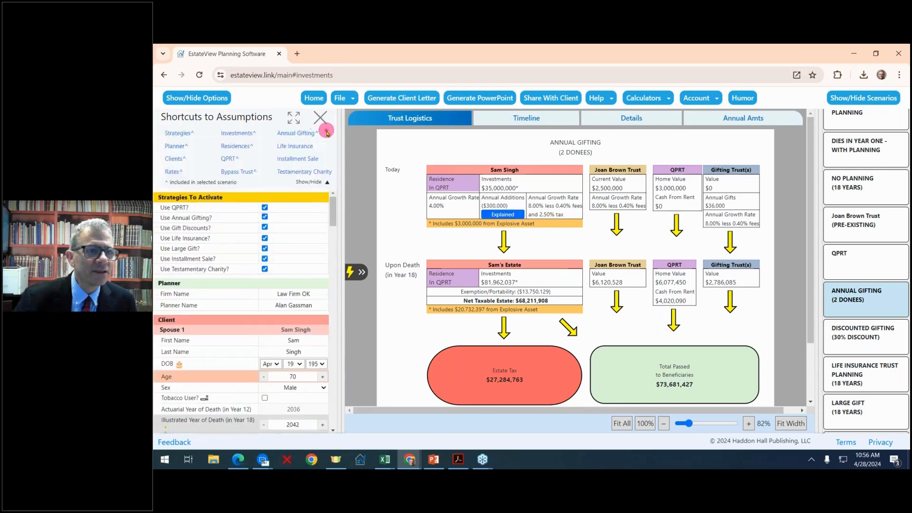
click(238, 171)
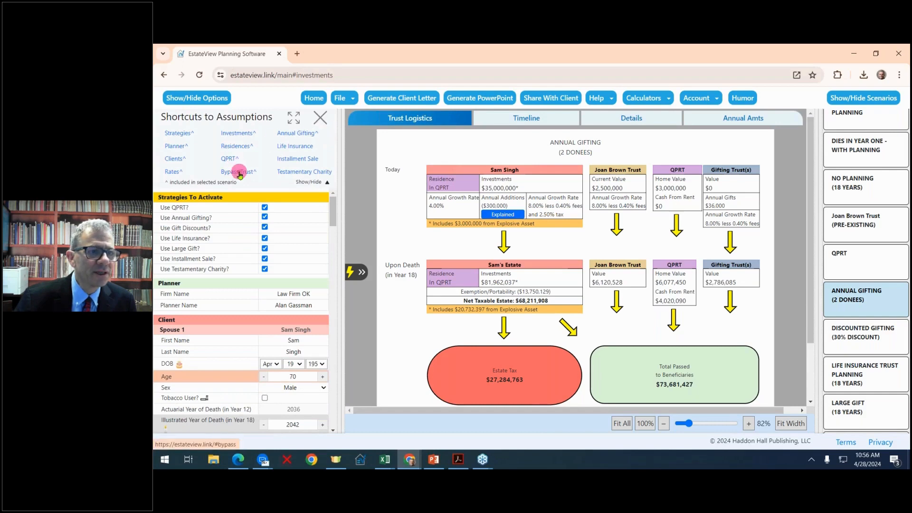
click(327, 182)
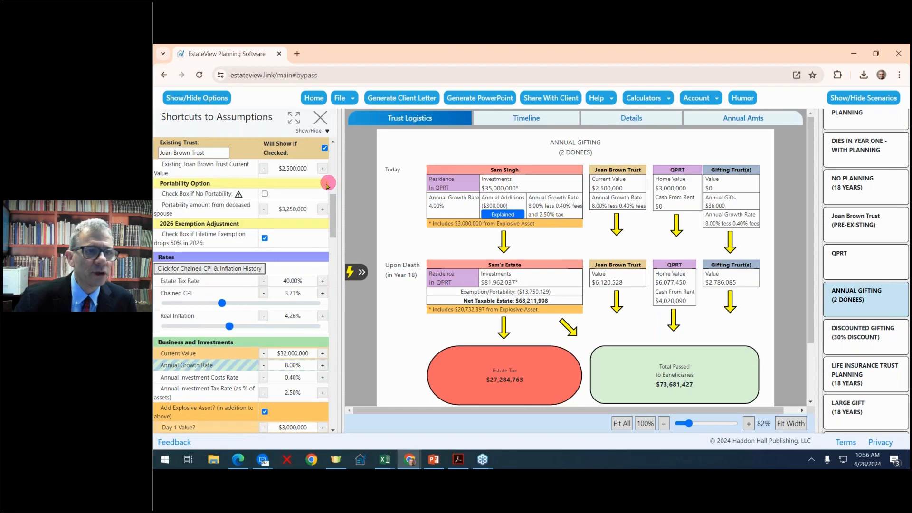
scroll(284, 234, up, 5)
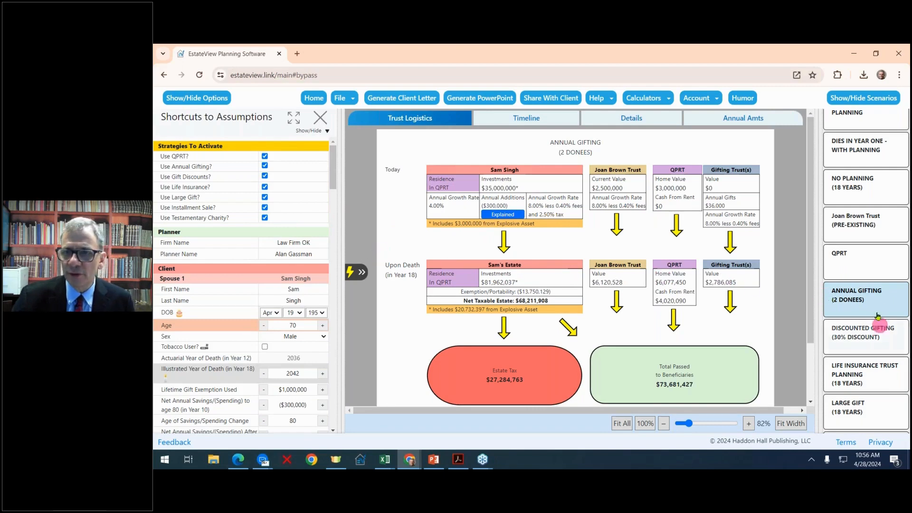
click(864, 266)
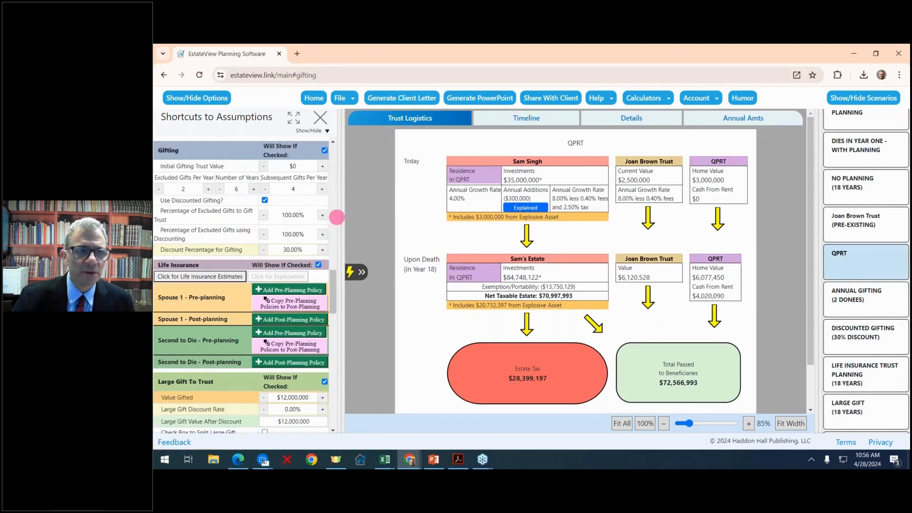
- Widen the chart area and show the QPRT Timeline of assets and estate tax through 2042
drag(337, 217, 266, 214)
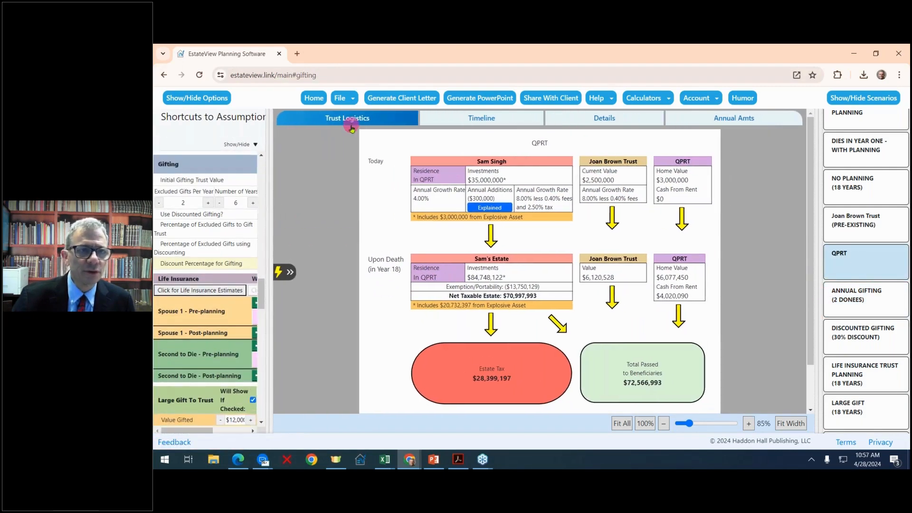
click(478, 122)
mouse_move(475, 289)
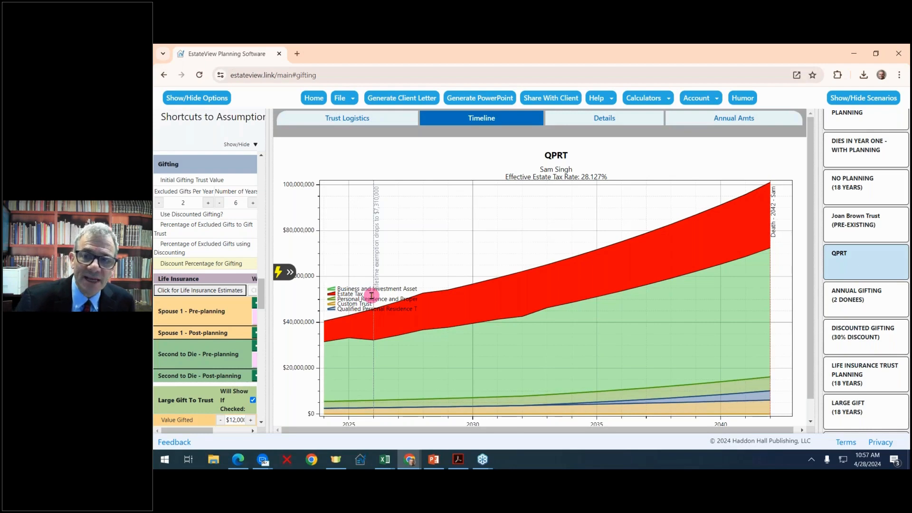
mouse_move(370, 301)
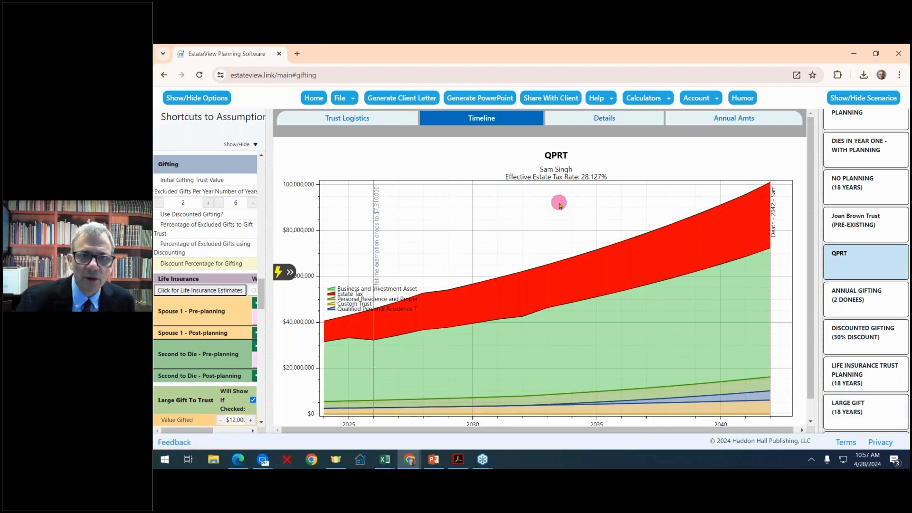
- Review the QPRT Details tax and estate value tables, then switch to Annual Amounts
click(605, 118)
scroll(583, 237, down, 2)
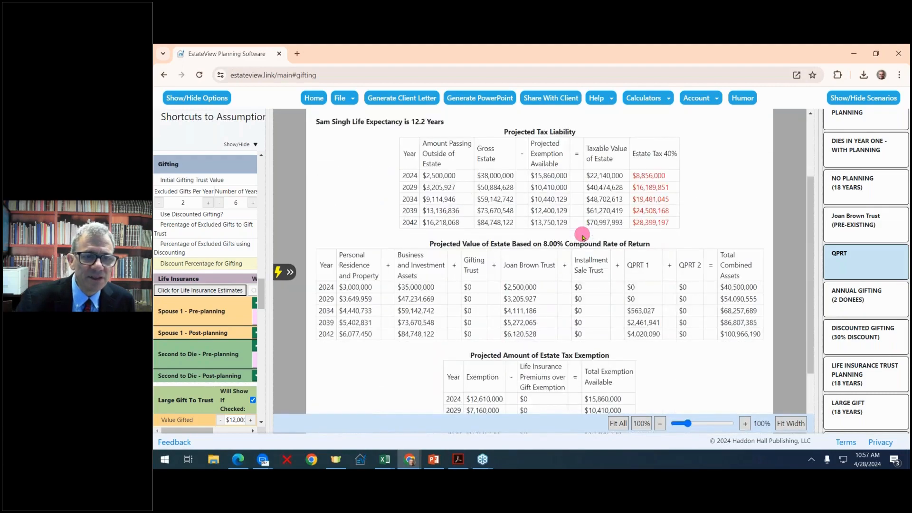
scroll(584, 238, down, 2)
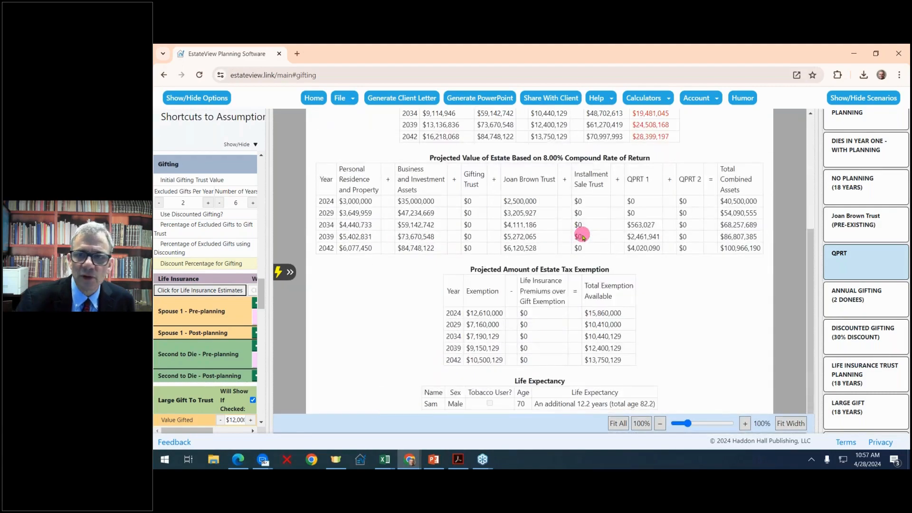
scroll(583, 237, up, 4)
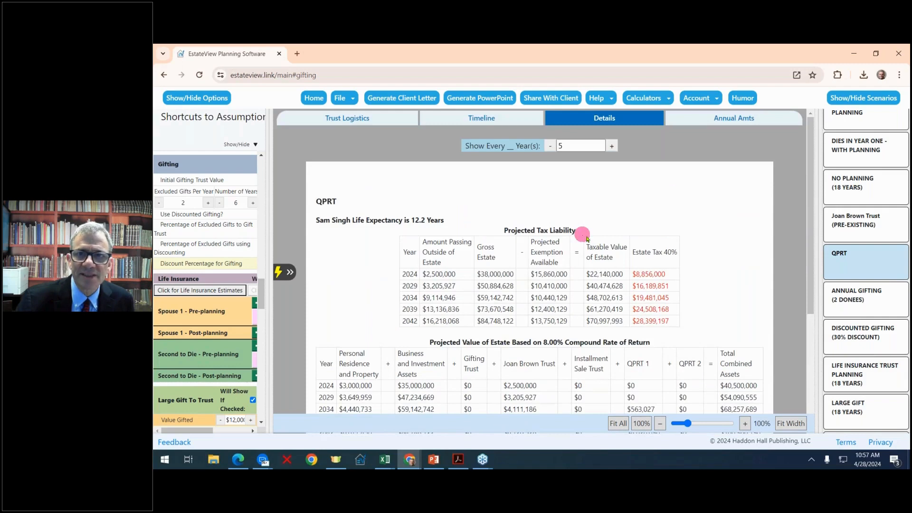
click(735, 118)
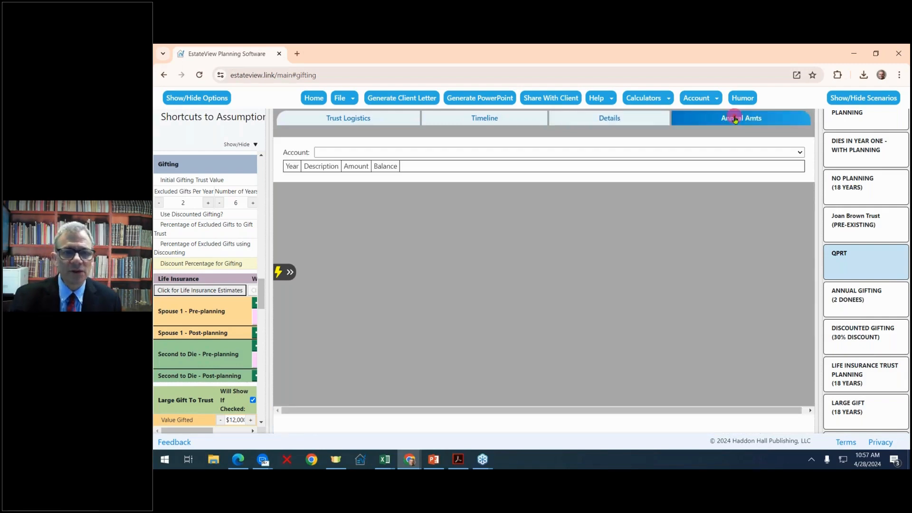
click(801, 152)
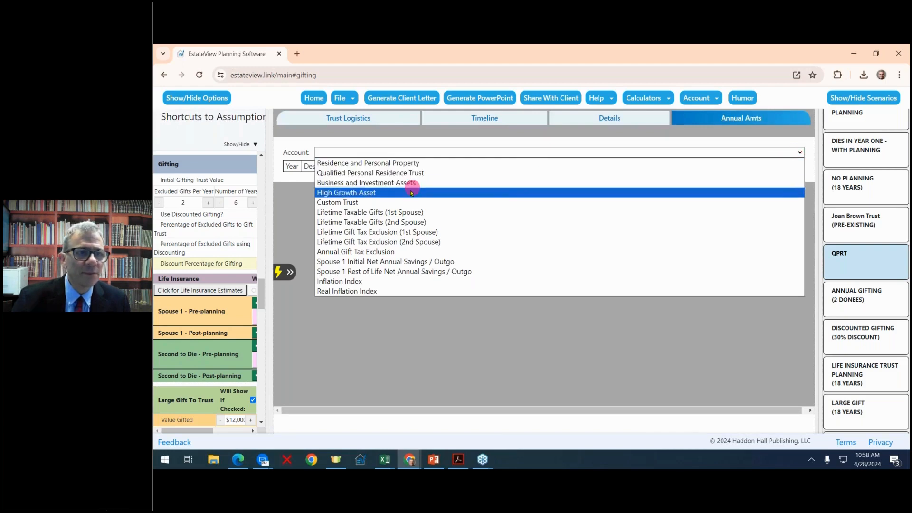
click(395, 212)
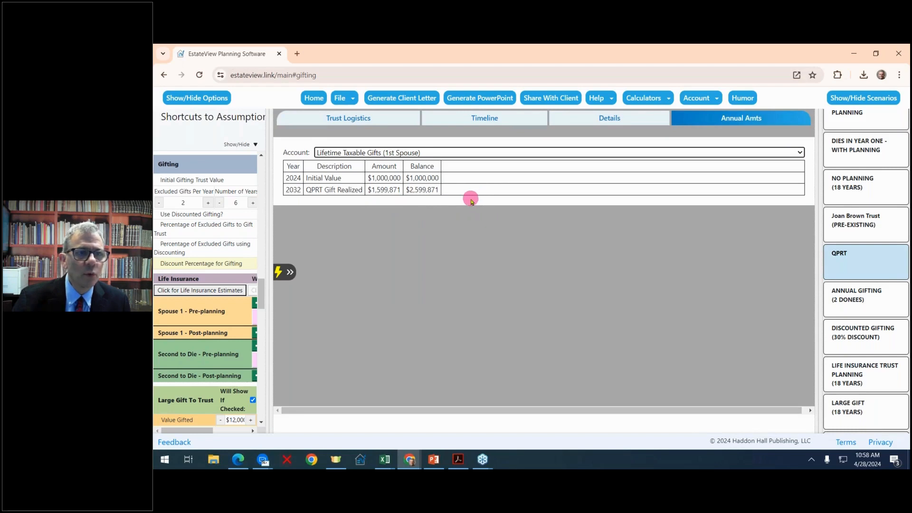
click(800, 152)
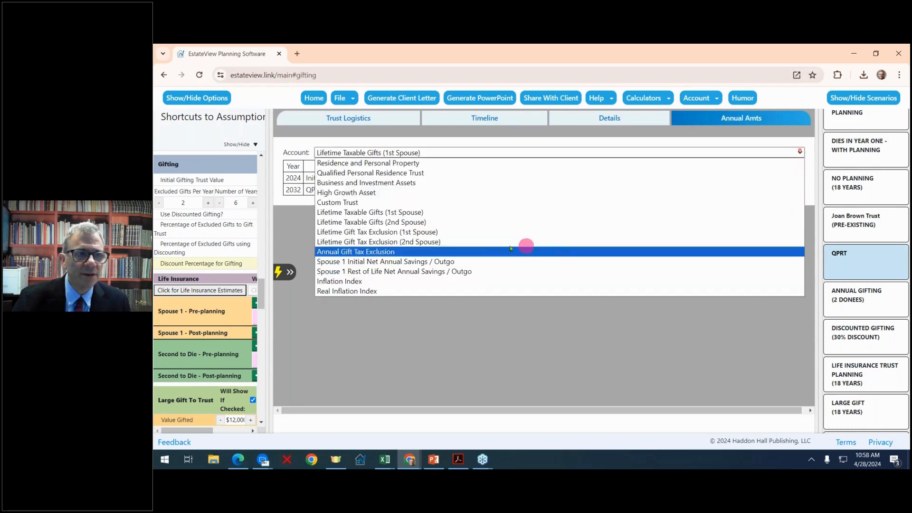
click(387, 183)
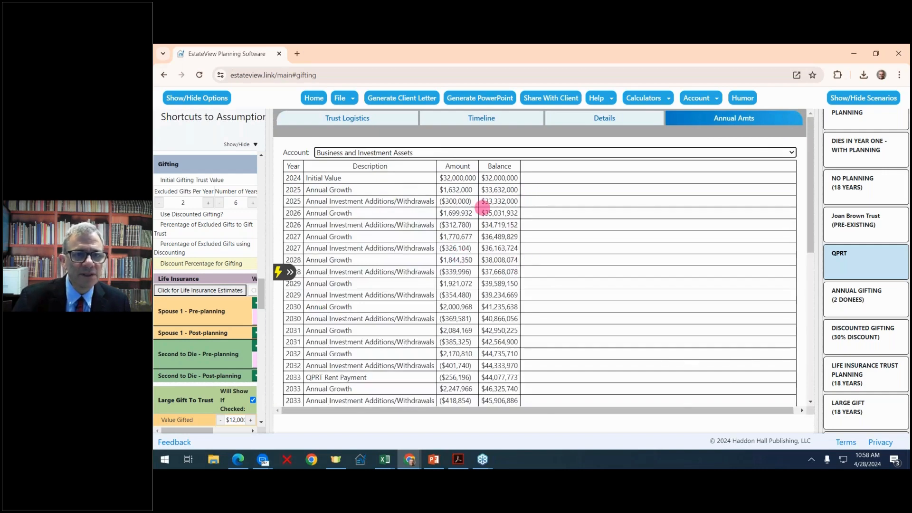
scroll(483, 208, down, 2)
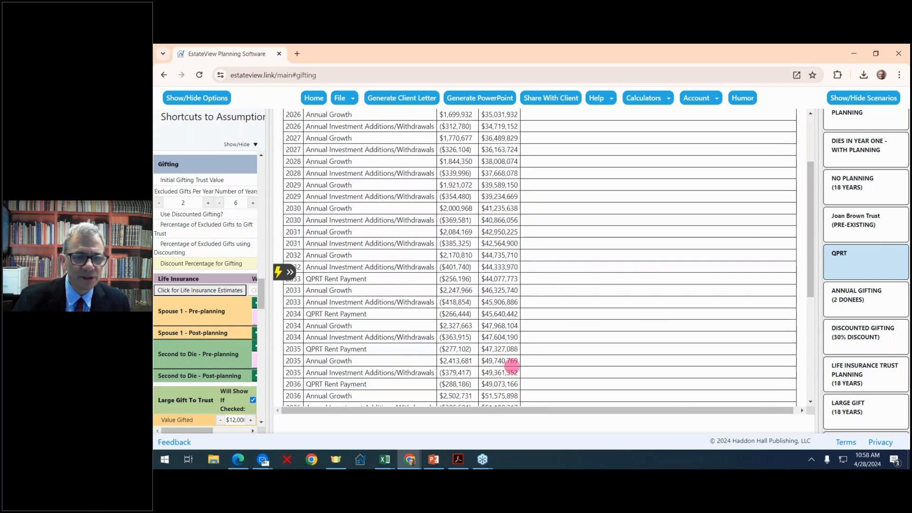
scroll(521, 362, down, 4)
scroll(521, 362, down, 1)
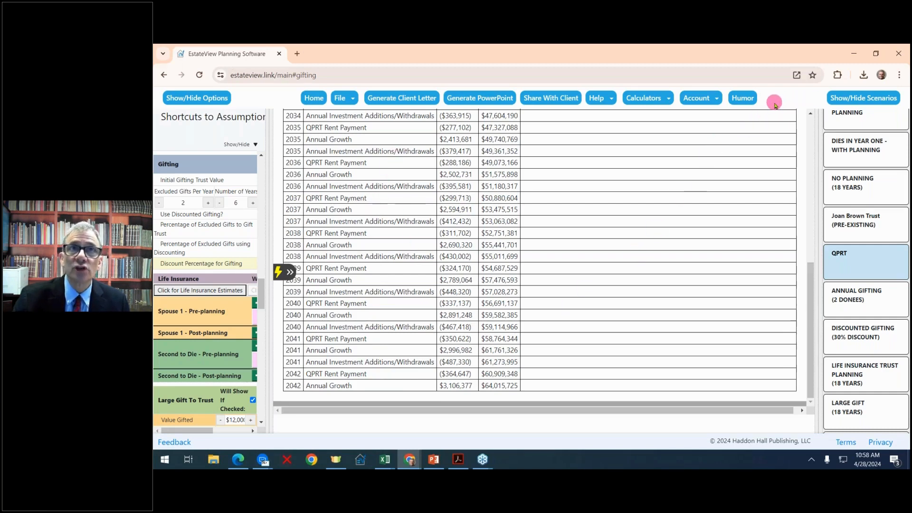
scroll(401, 163, up, 10)
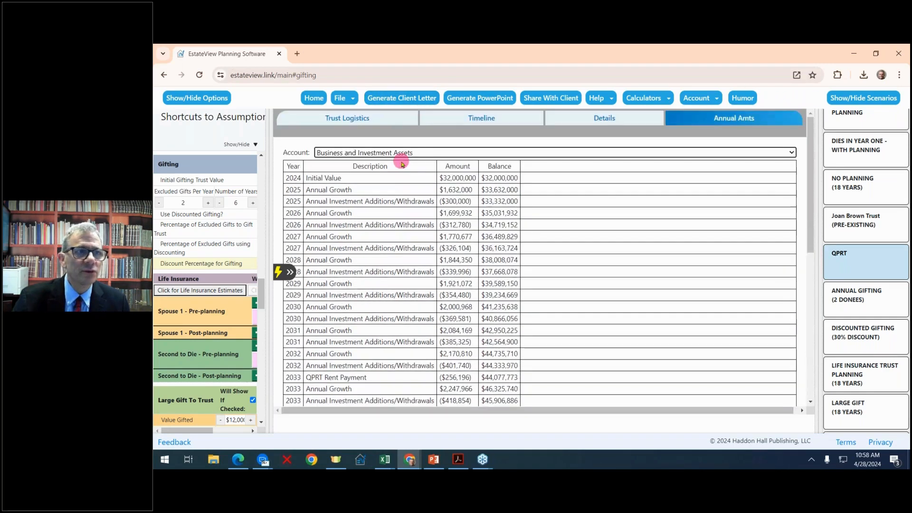
- Show the QPRT Trust Logistics diagram with expanded assumptions in a narrower pane beside it
click(368, 120)
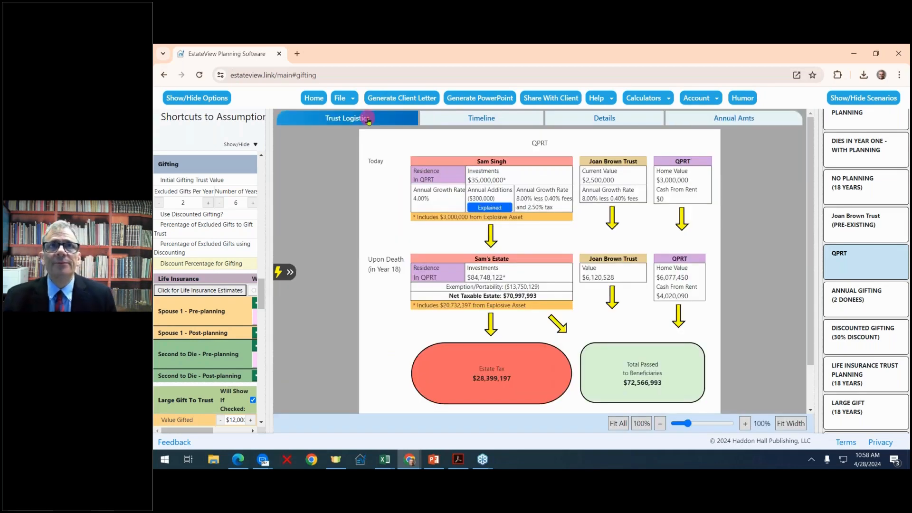
click(289, 272)
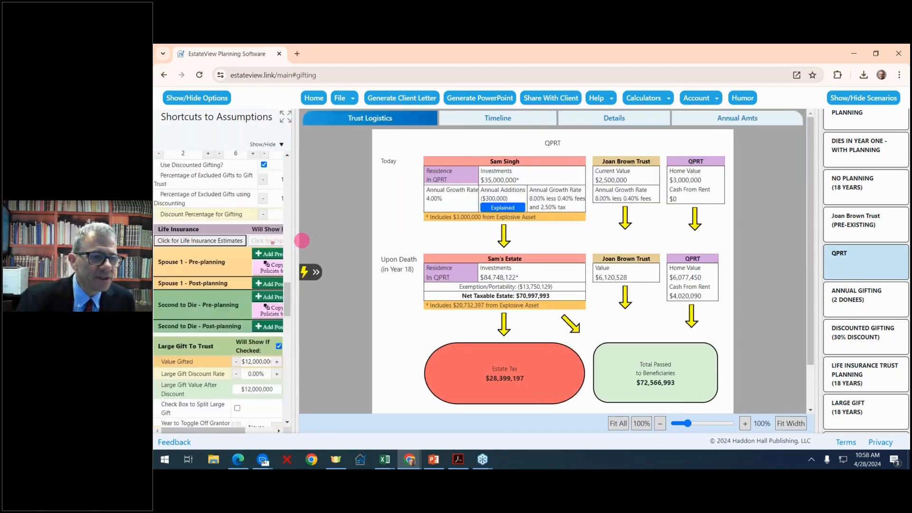
scroll(375, 258, up, 1)
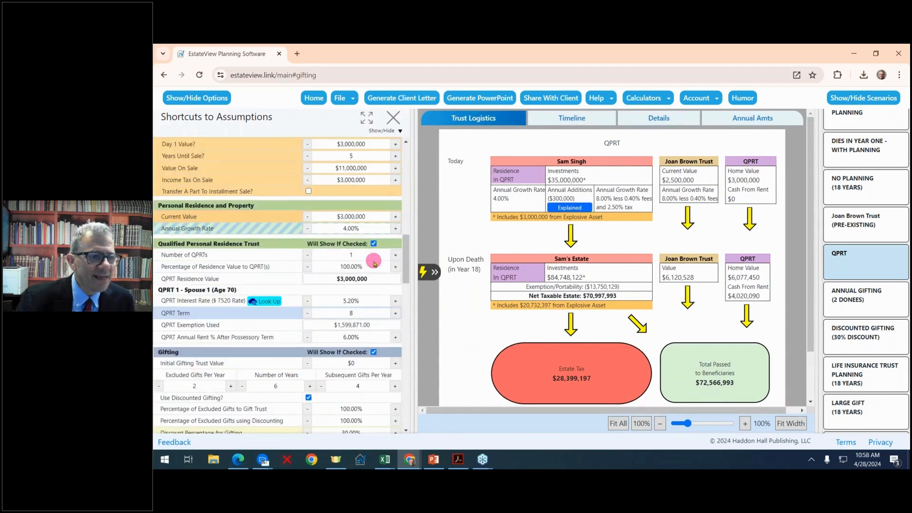
scroll(374, 263, down, 2)
scroll(378, 272, down, 1)
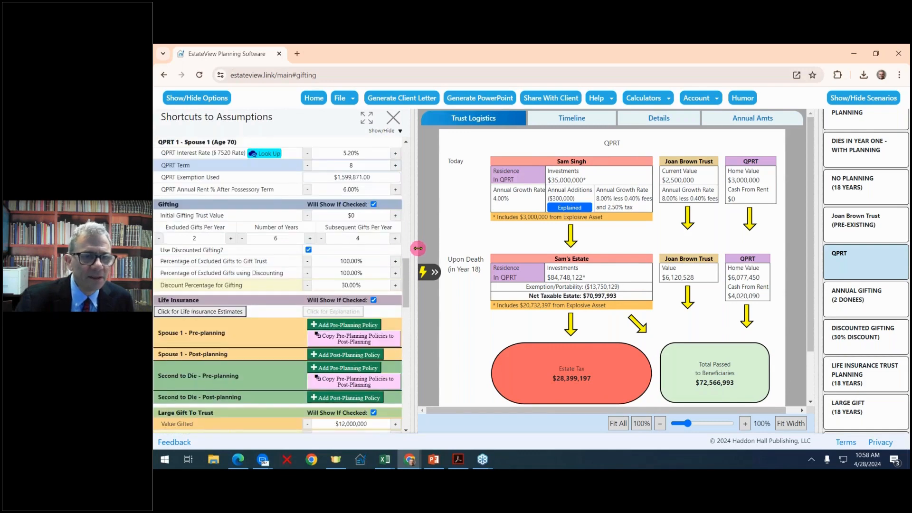
drag(417, 247, 384, 244)
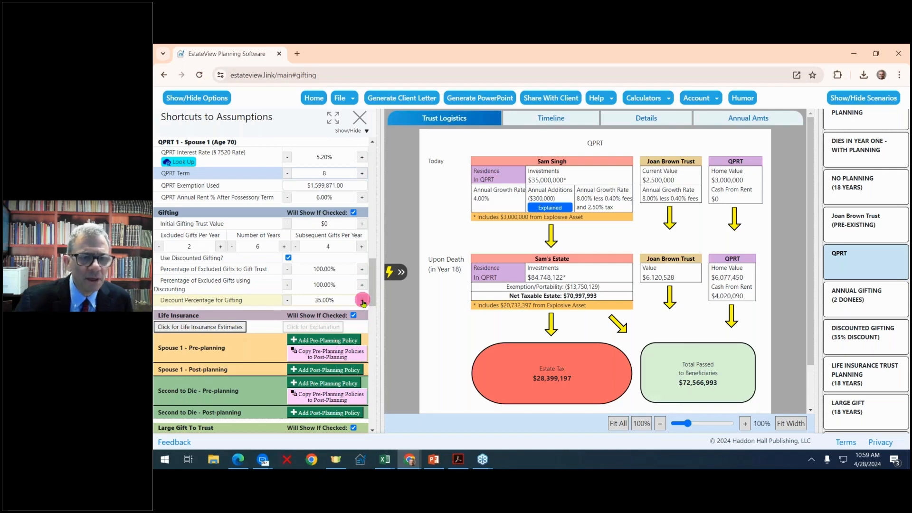
- Step the Discount Percentage for Gifting to 40%, then 35%, ending at 30.00%
click(362, 300)
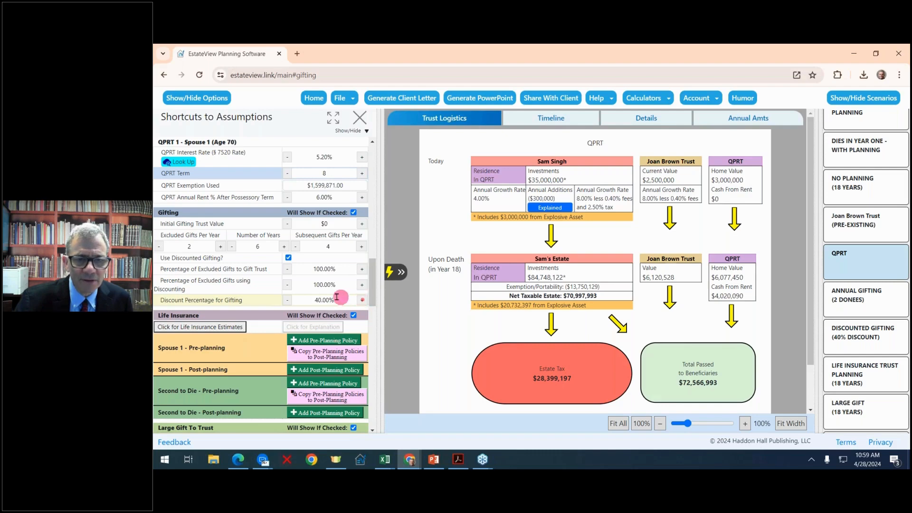
click(287, 304)
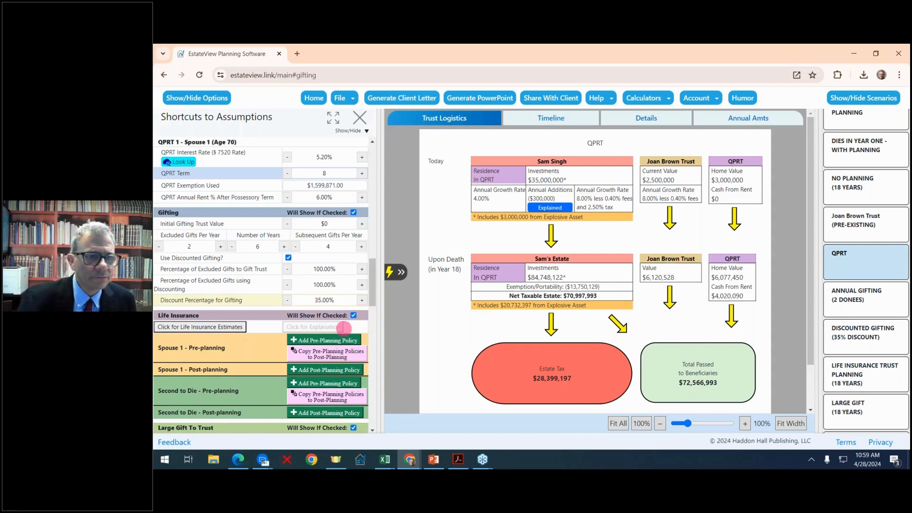
click(288, 301)
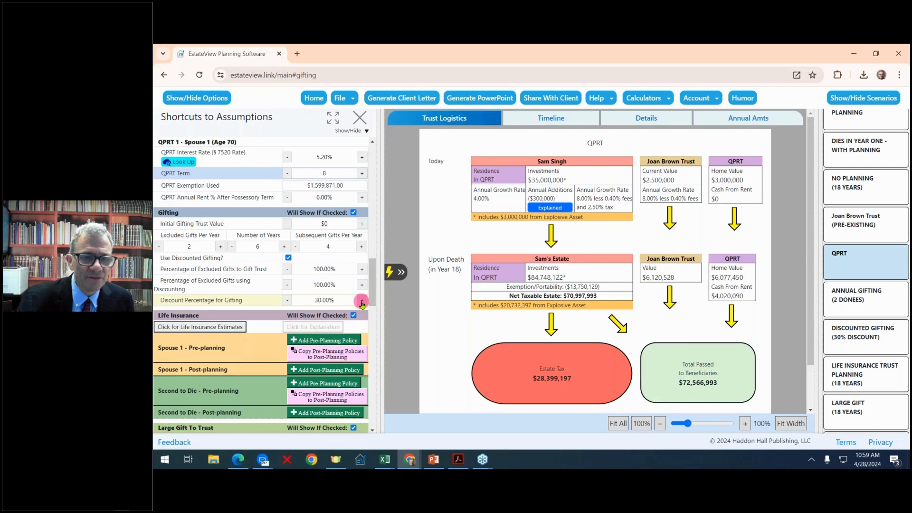
- Show the Annual Gifting (2 Donees) diagram and try other gifting discounts, leaving it at 30%
click(845, 303)
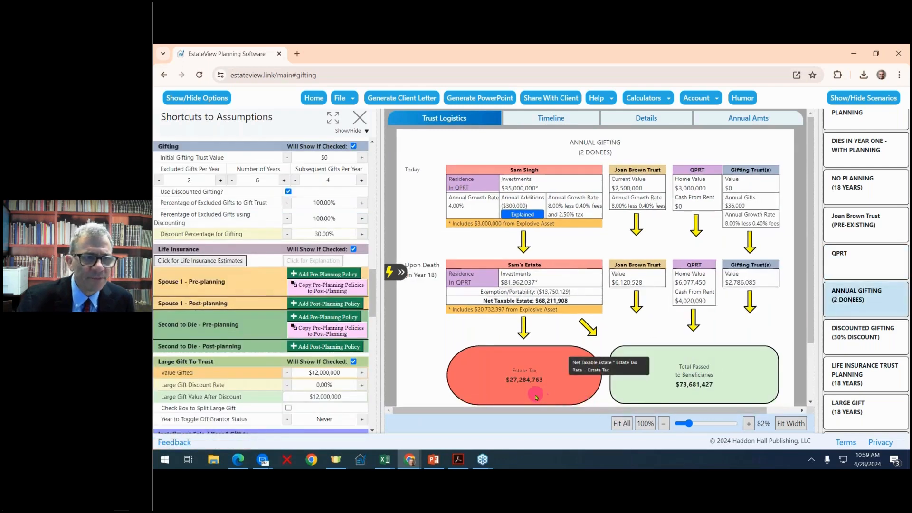
click(360, 236)
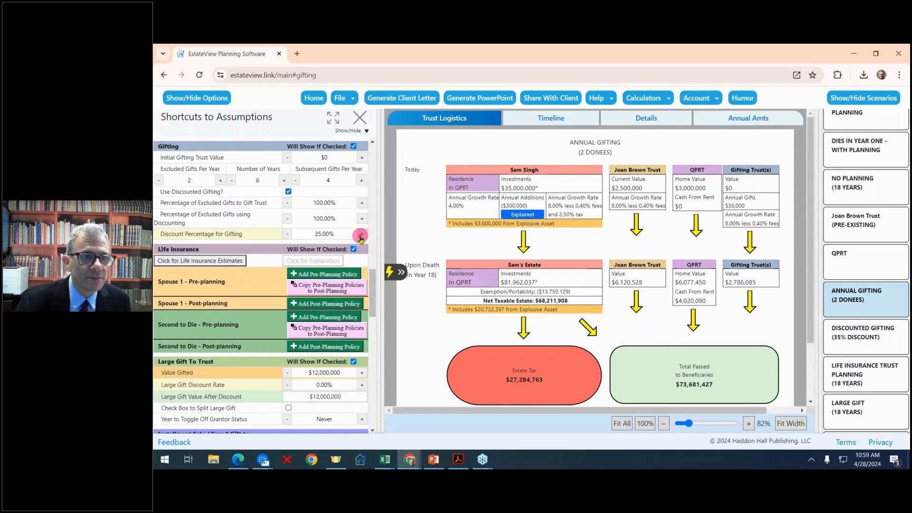
mouse_move(513, 389)
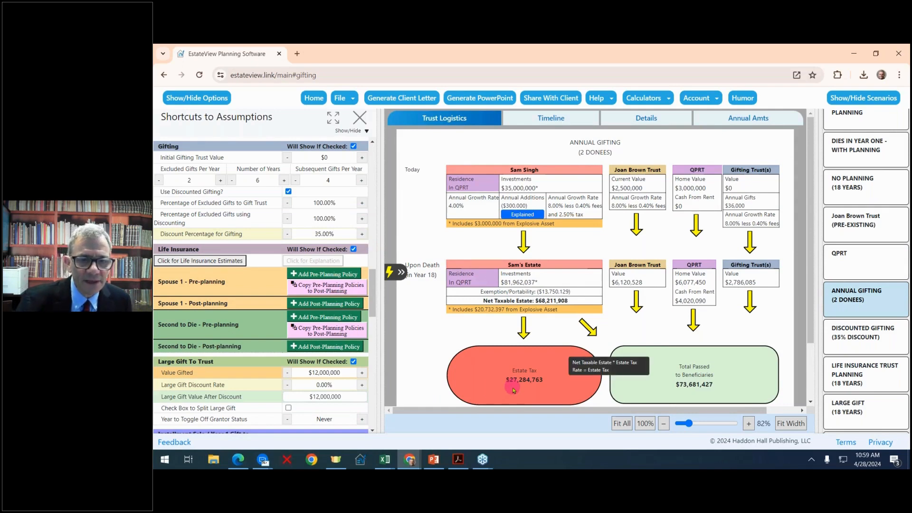
click(361, 235)
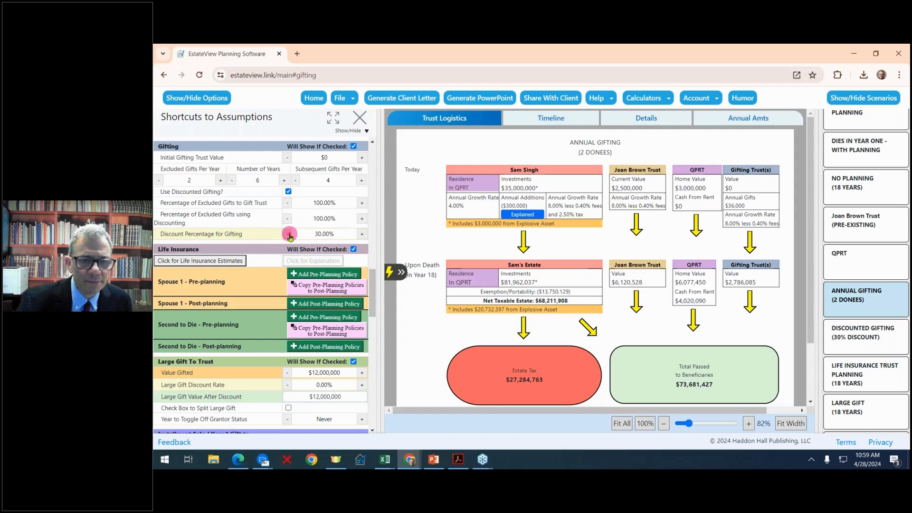
click(288, 234)
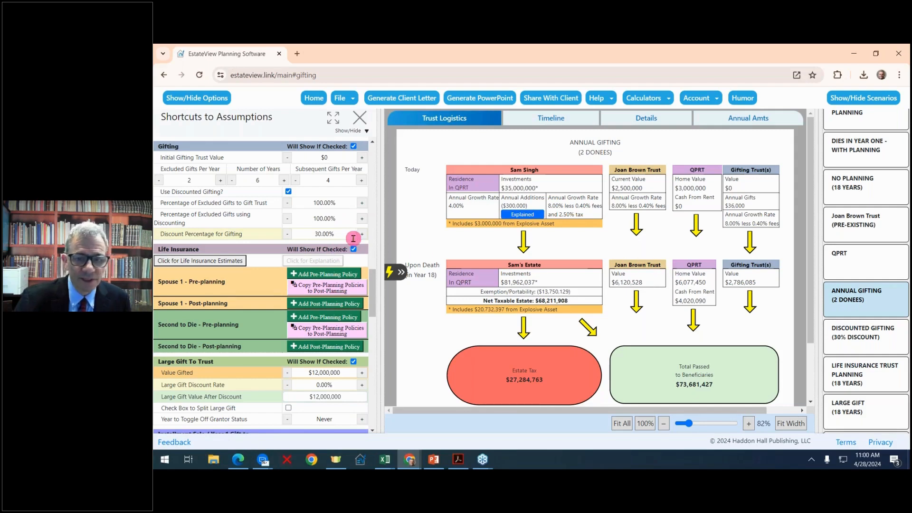
- Show the Discounted Gifting diagram, try a 25% gifting discount, then restore it to 35%
click(849, 338)
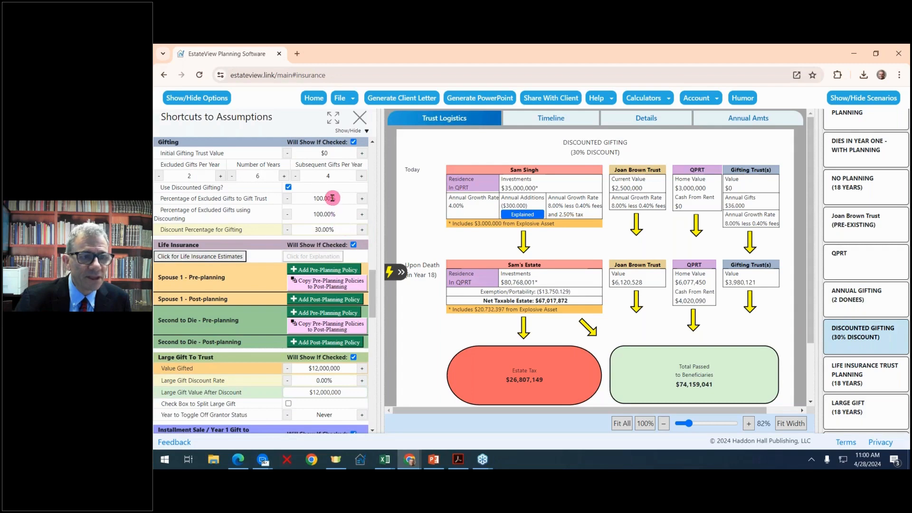
mouse_move(529, 366)
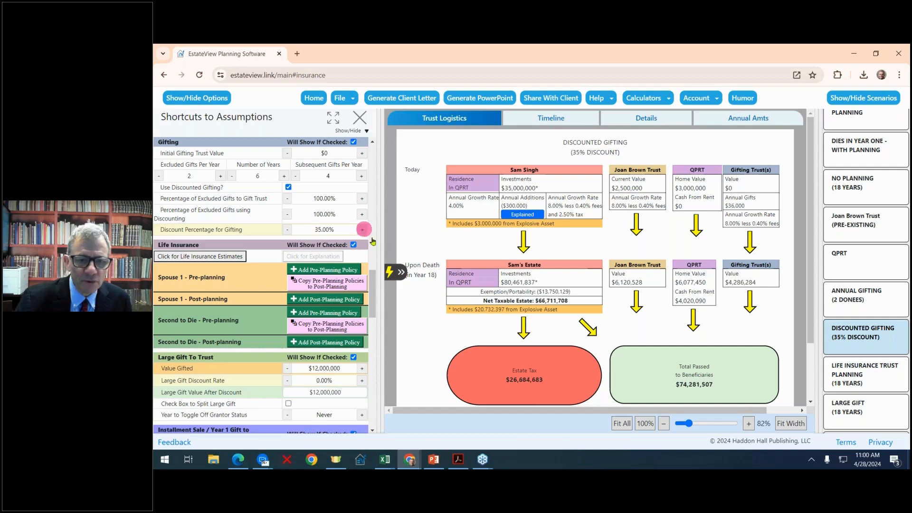
mouse_move(500, 385)
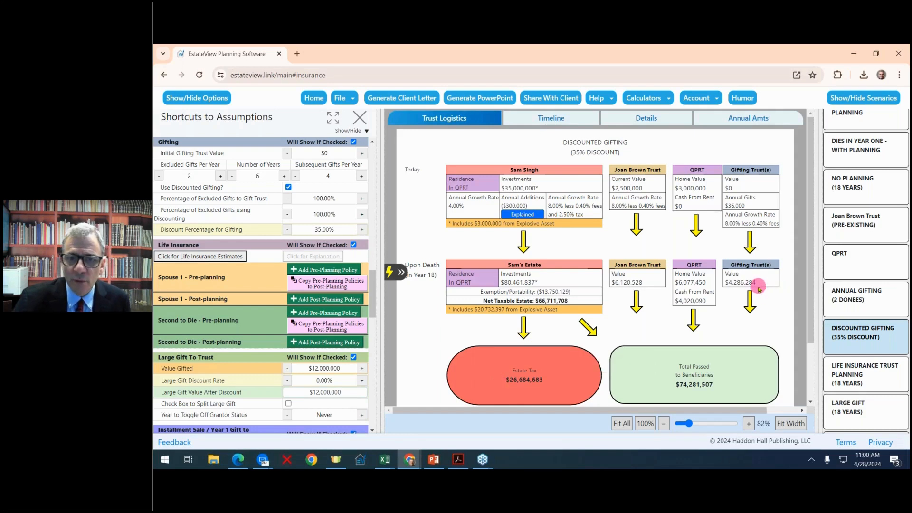
click(288, 230)
click(288, 230)
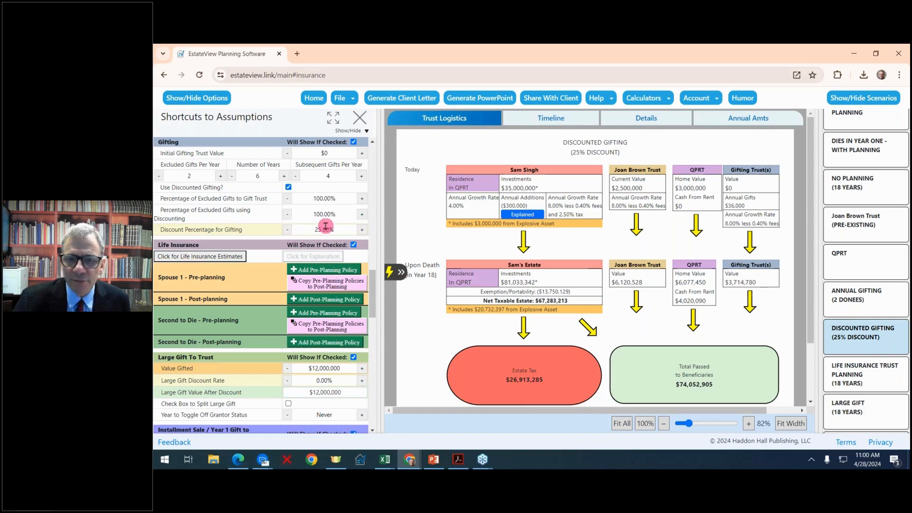
click(362, 230)
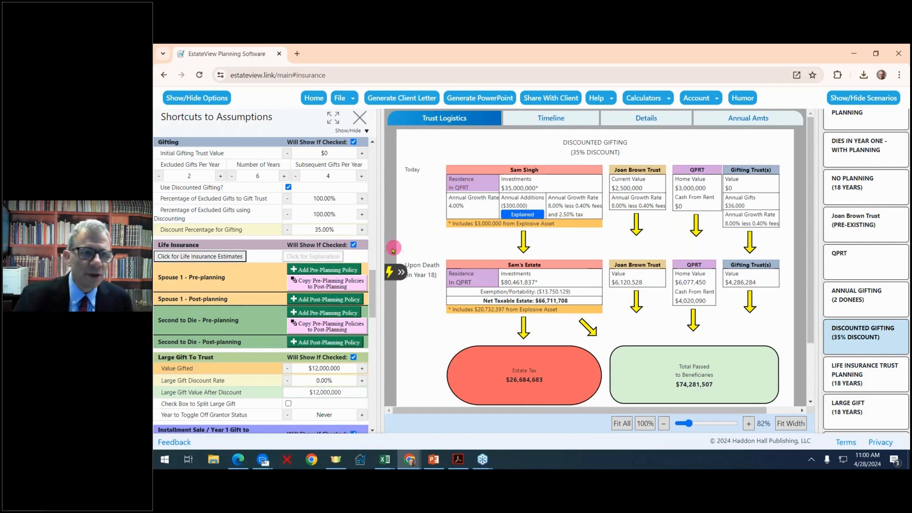
drag(379, 235, 358, 232)
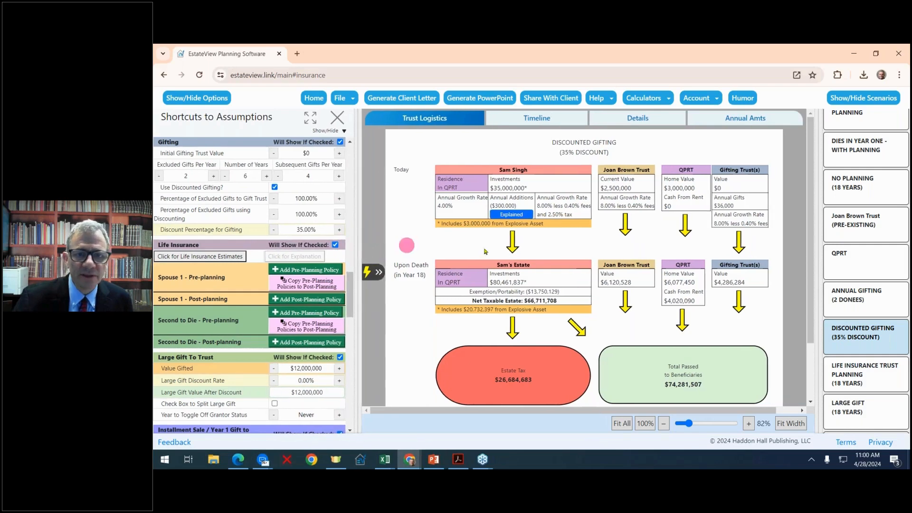
scroll(555, 267, down, 2)
scroll(555, 267, up, 2)
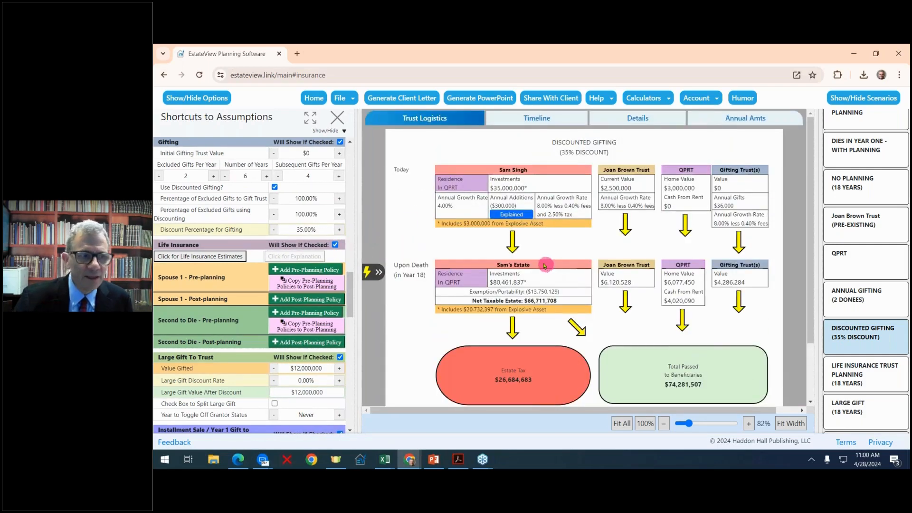
drag(359, 220, 376, 211)
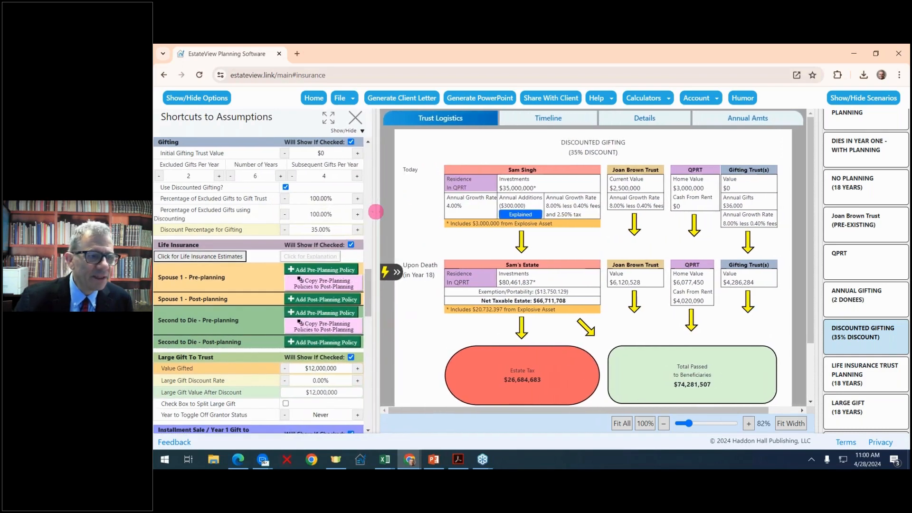
scroll(373, 245, down, 2)
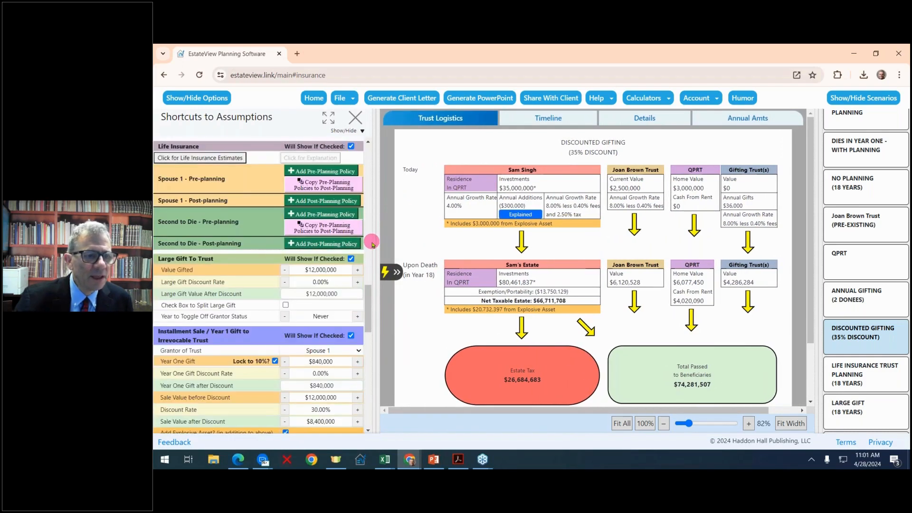
scroll(373, 244, up, 1)
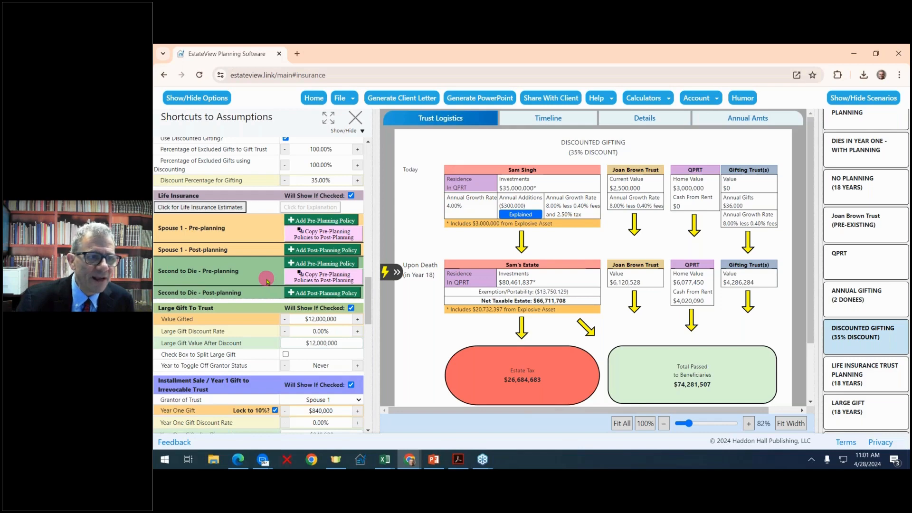
click(308, 221)
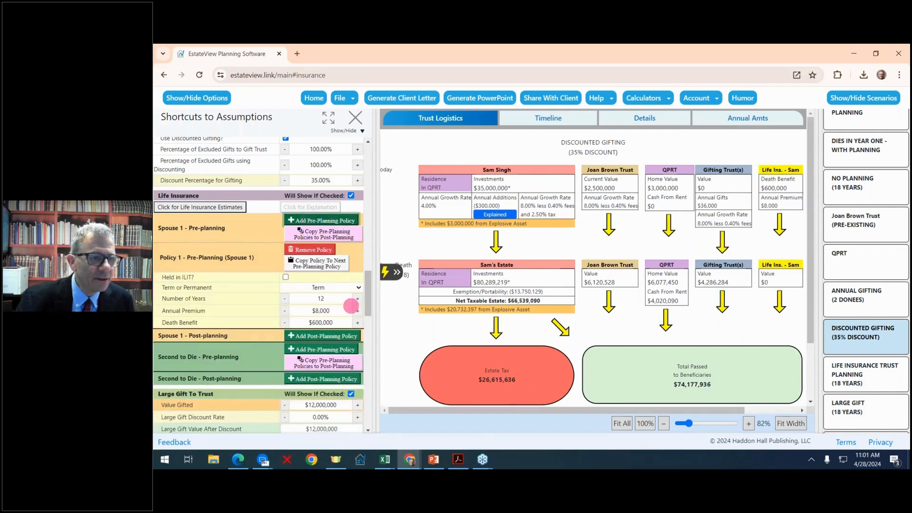
scroll(351, 306, down, 1)
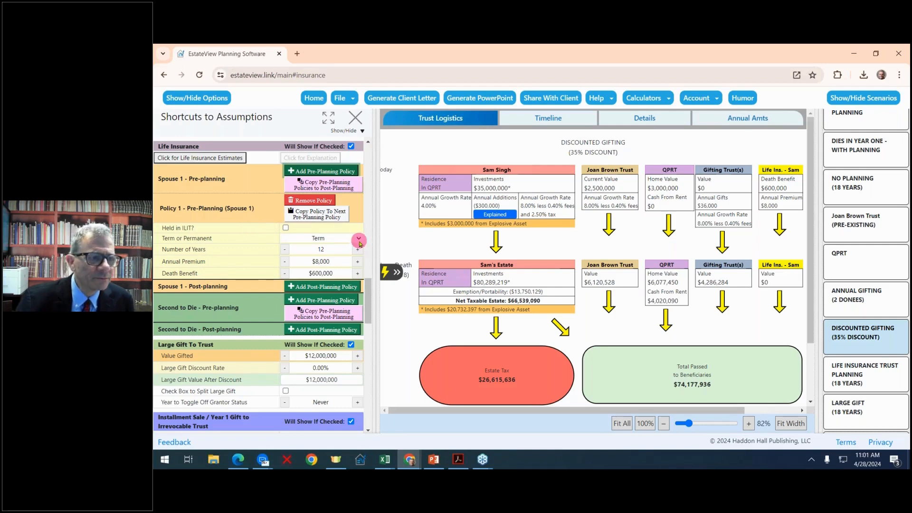
click(285, 250)
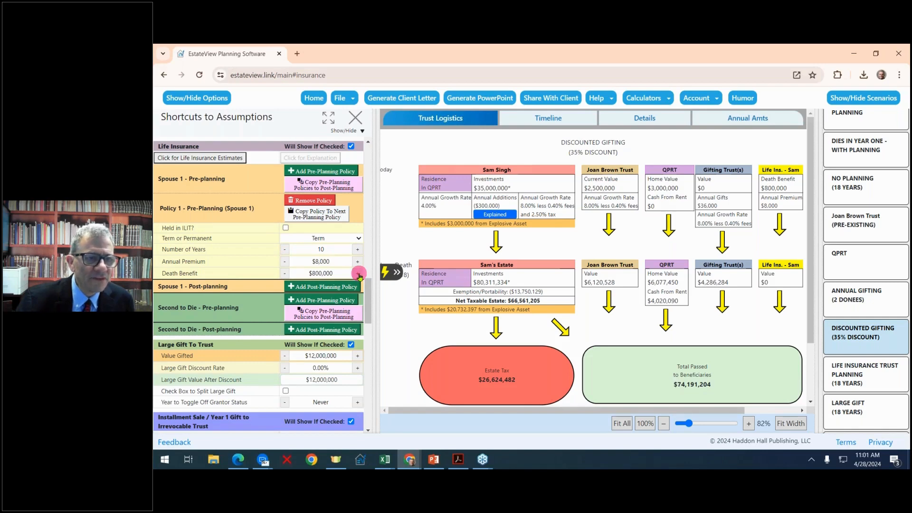
click(358, 250)
click(358, 250)
click(357, 249)
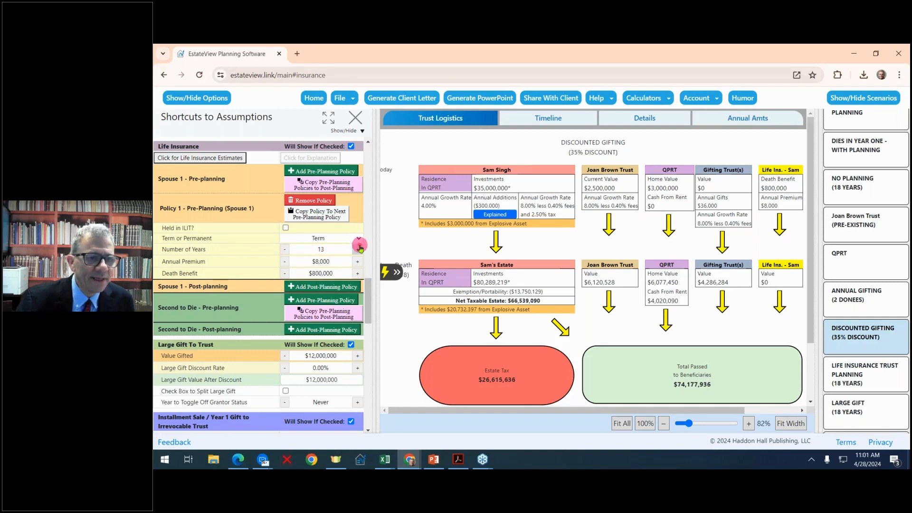
click(358, 249)
click(358, 250)
click(358, 250)
click(358, 249)
click(358, 250)
click(358, 249)
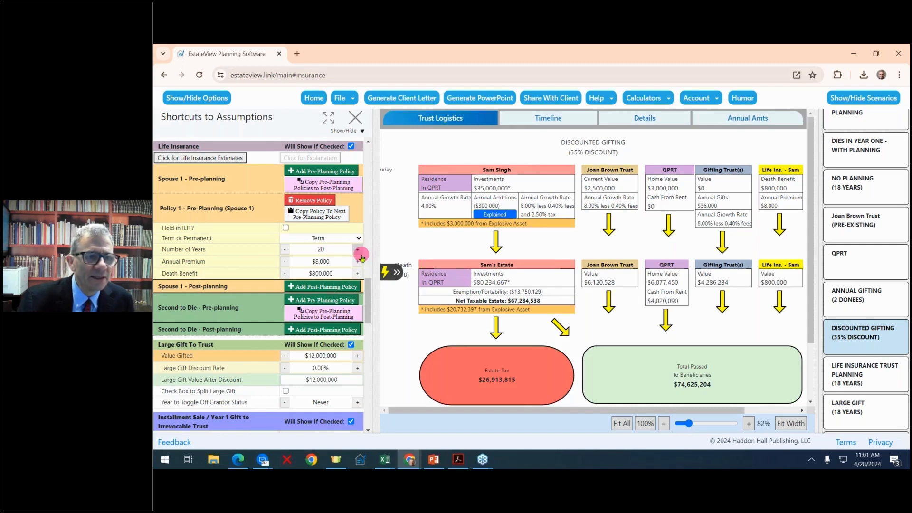
click(349, 187)
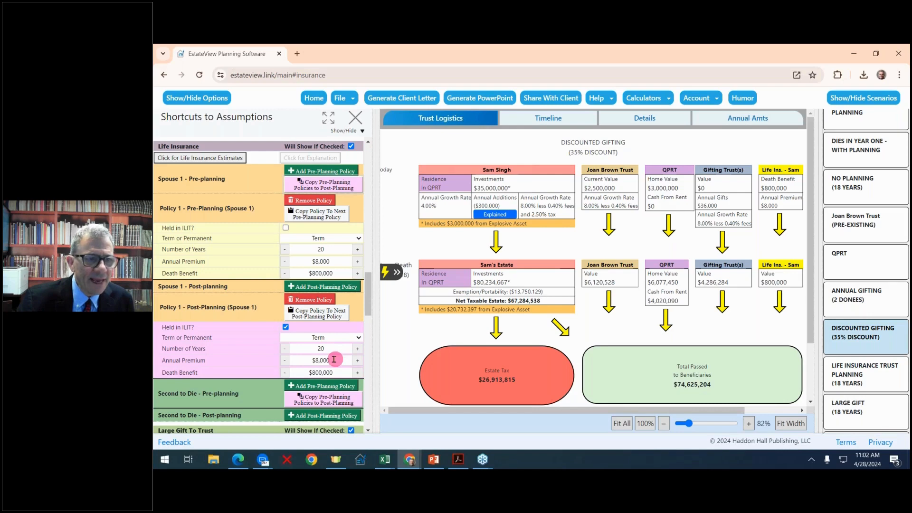
click(285, 327)
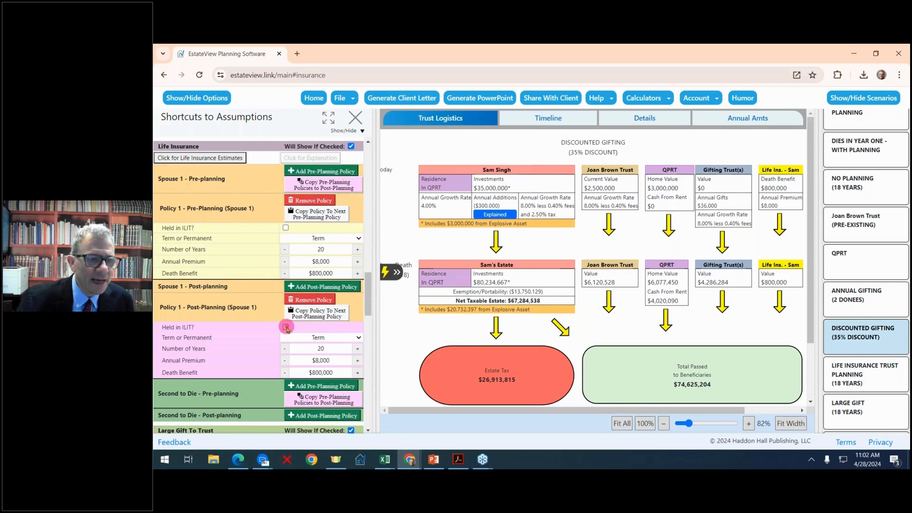
click(286, 328)
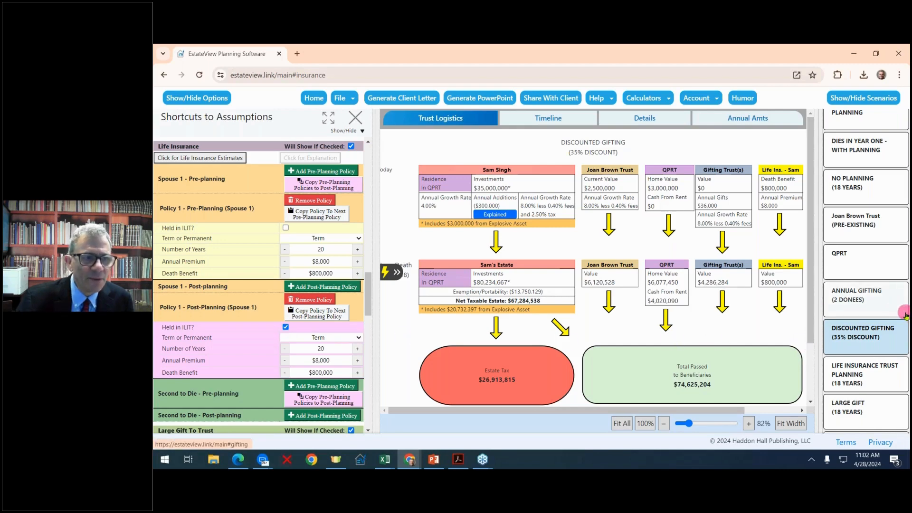
- Compare the Annual Gifting and Discounted Gifting scenarios, ending on Life Insurance Trust Planning (18 Years)
click(864, 298)
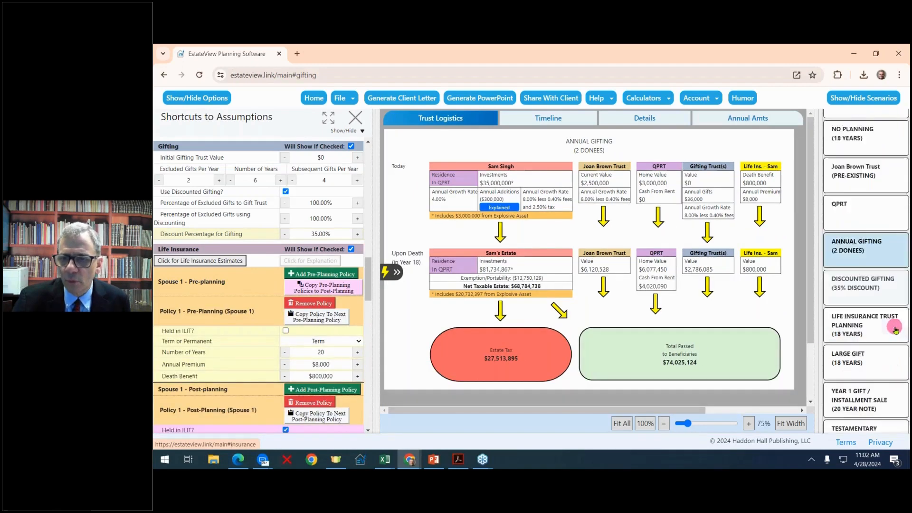
scroll(886, 313, down, 2)
click(871, 262)
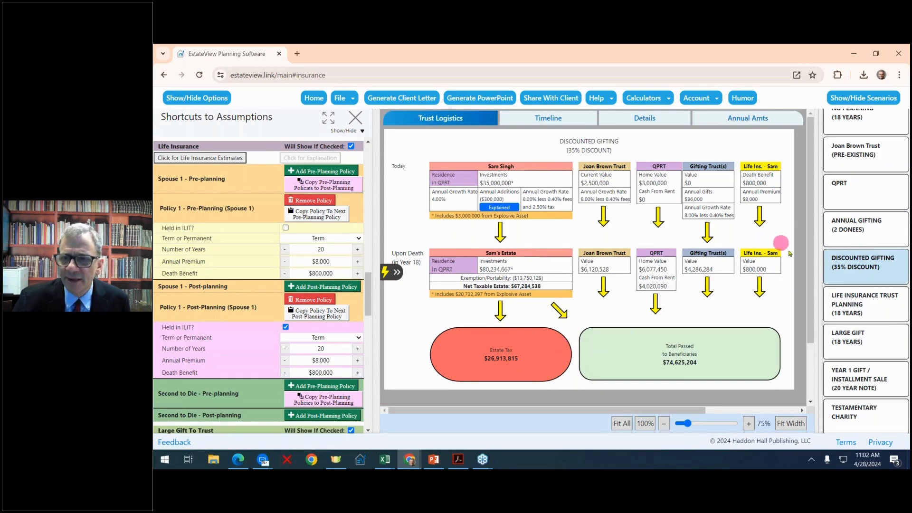
click(867, 311)
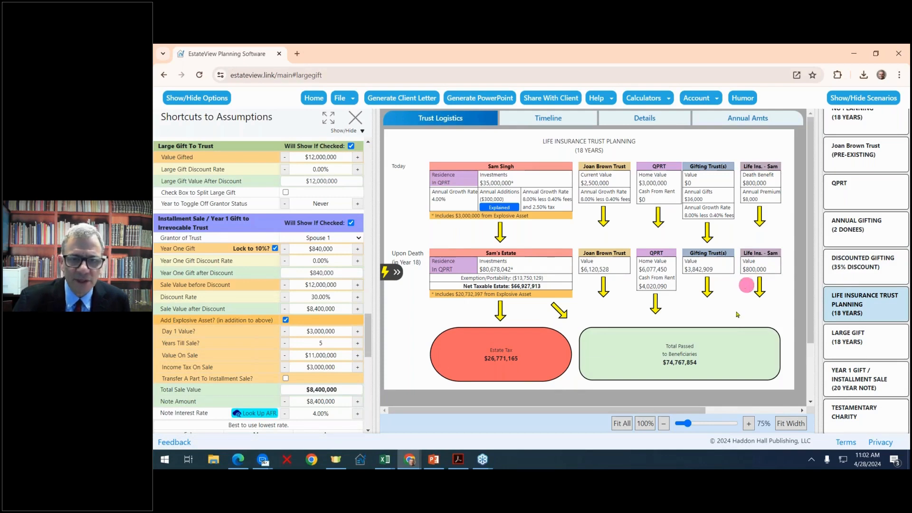
mouse_move(444, 359)
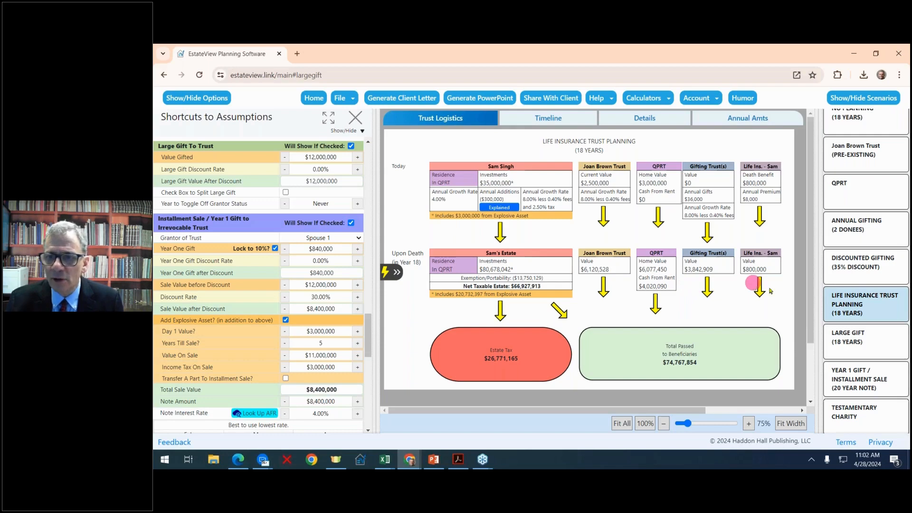
click(846, 274)
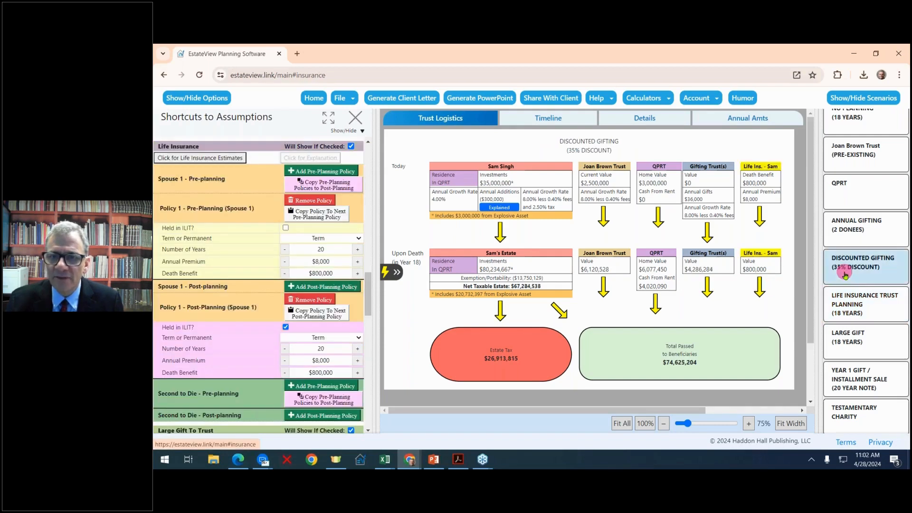
click(848, 310)
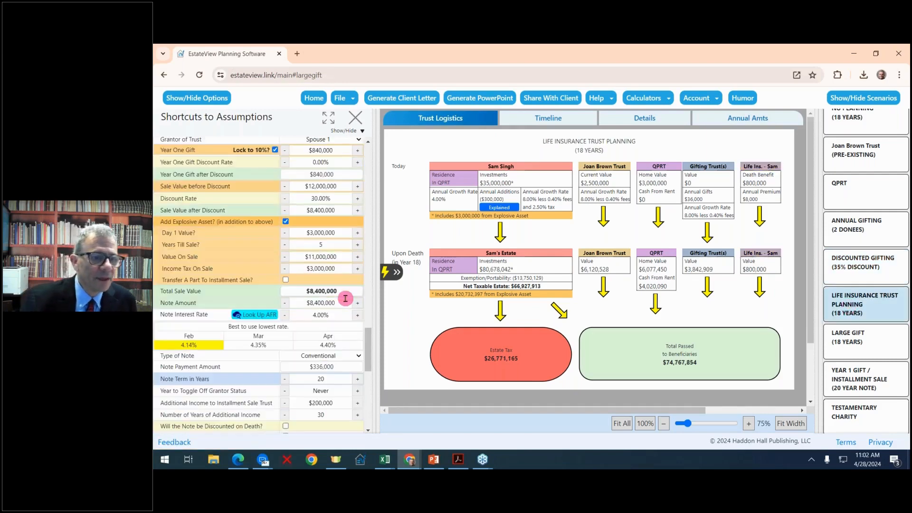
scroll(345, 298, up, 2)
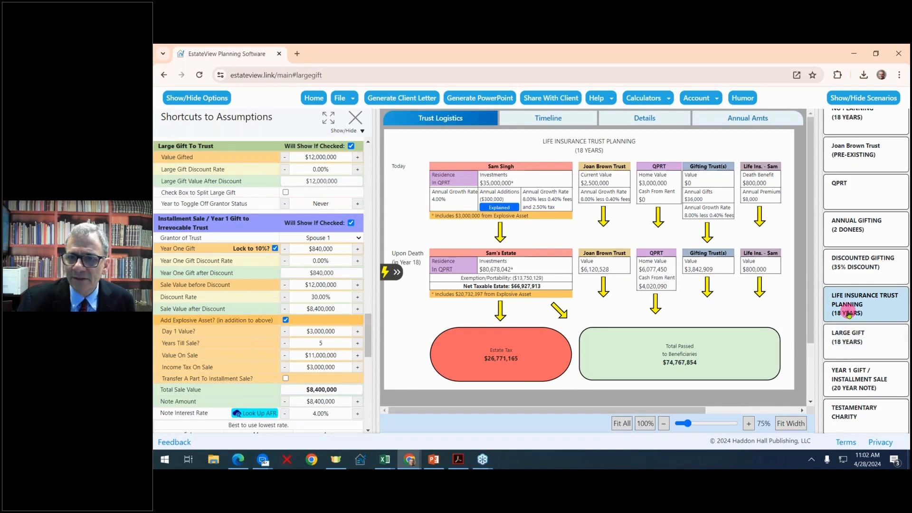
- Add a second Spouse 1 pre-planning policy and make it Permanent
scroll(298, 294, up, 4)
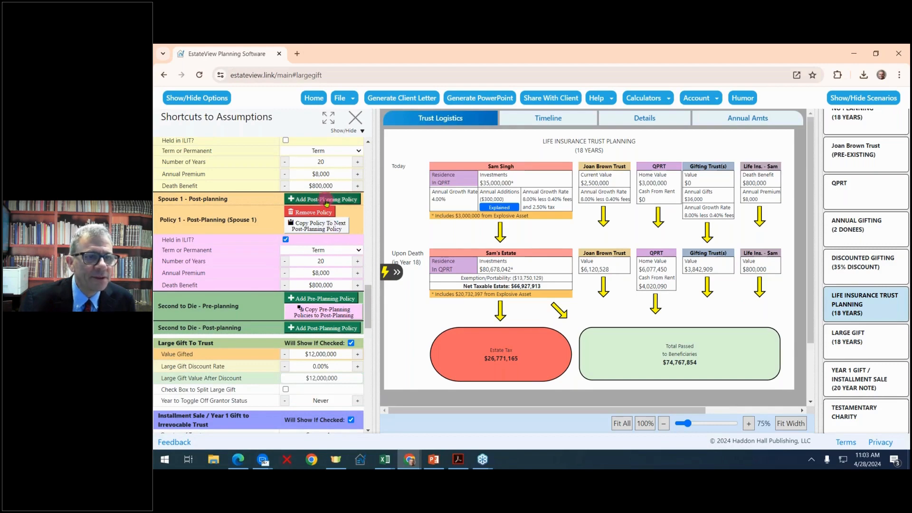
scroll(328, 201, up, 2)
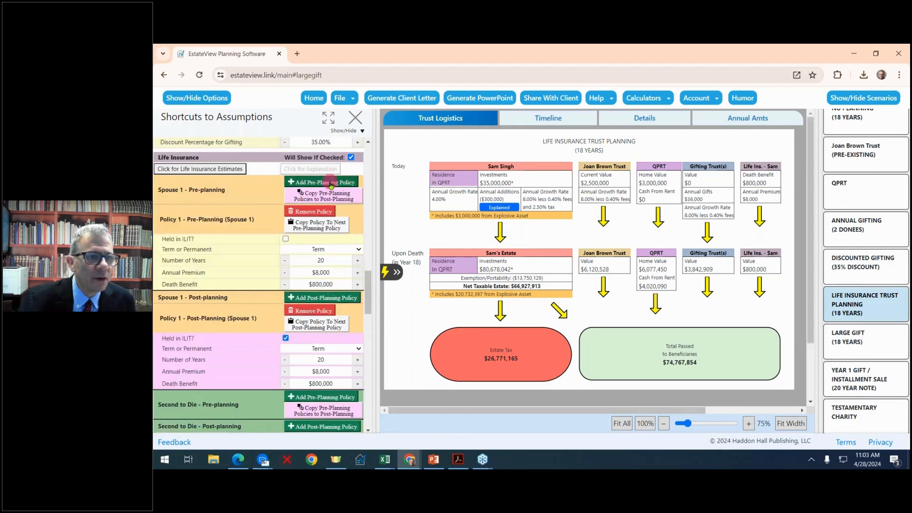
click(331, 183)
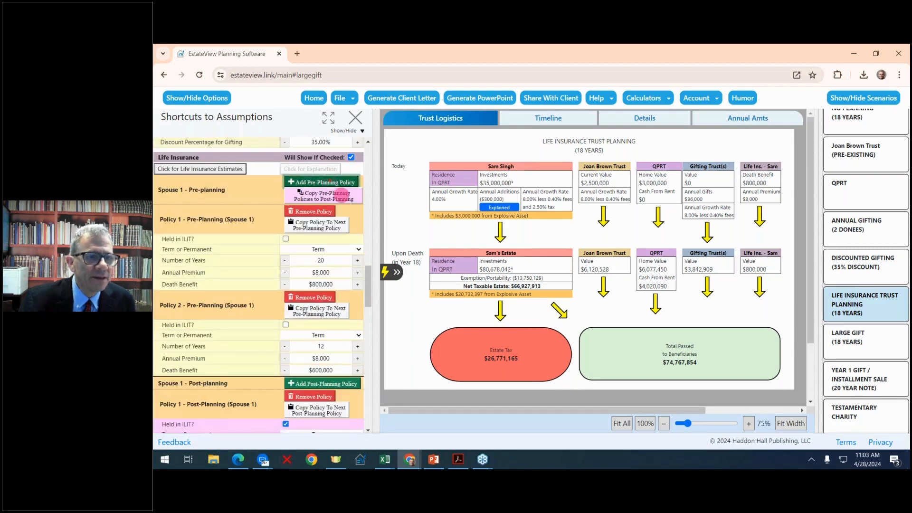
click(359, 336)
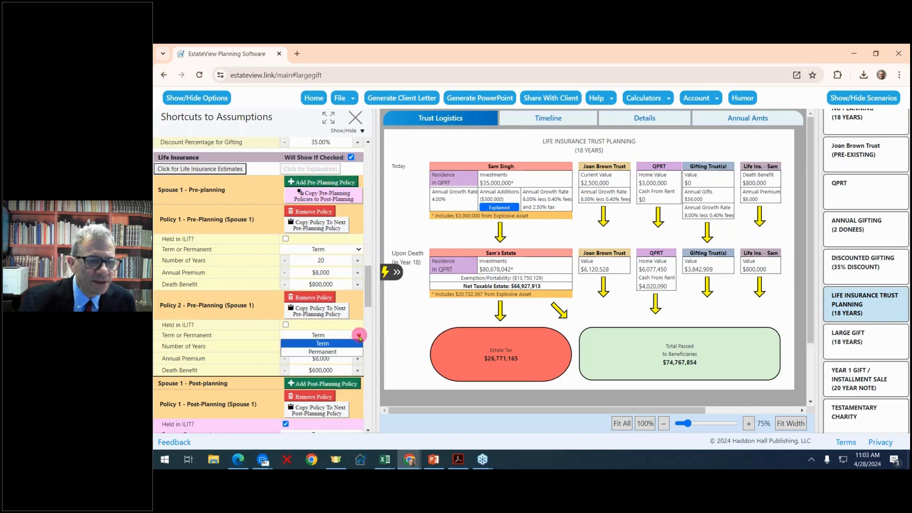
click(359, 352)
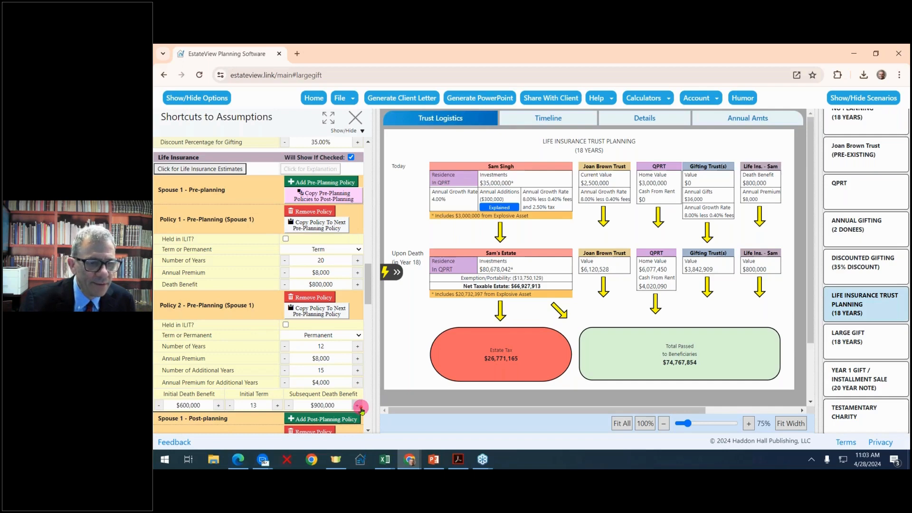
- Raise Policy 2's subsequent death benefit from $600,000 to $1,000,000 and review its premium terms
click(359, 406)
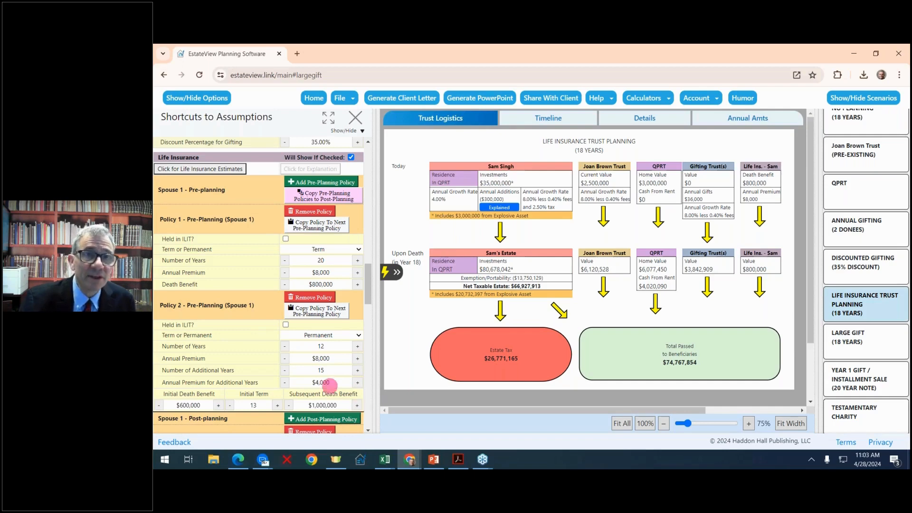
scroll(328, 346, down, 4)
scroll(328, 346, up, 1)
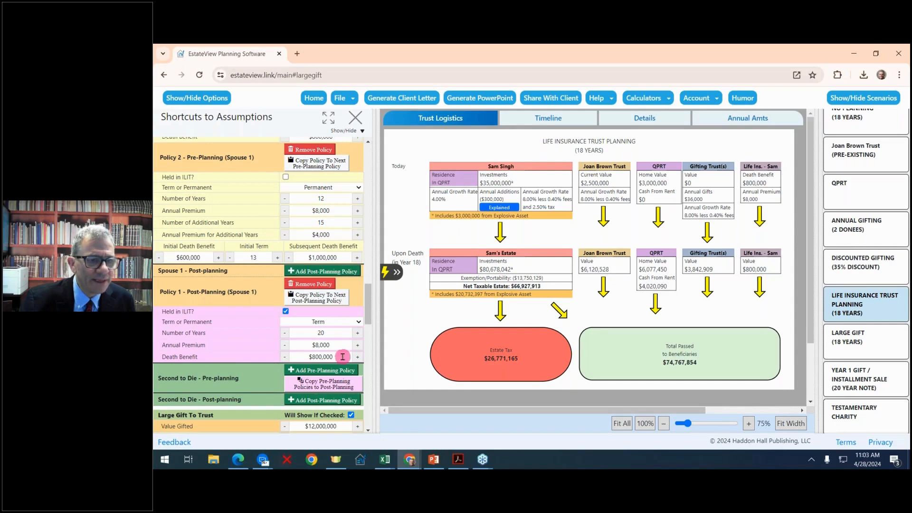
scroll(342, 357, down, 2)
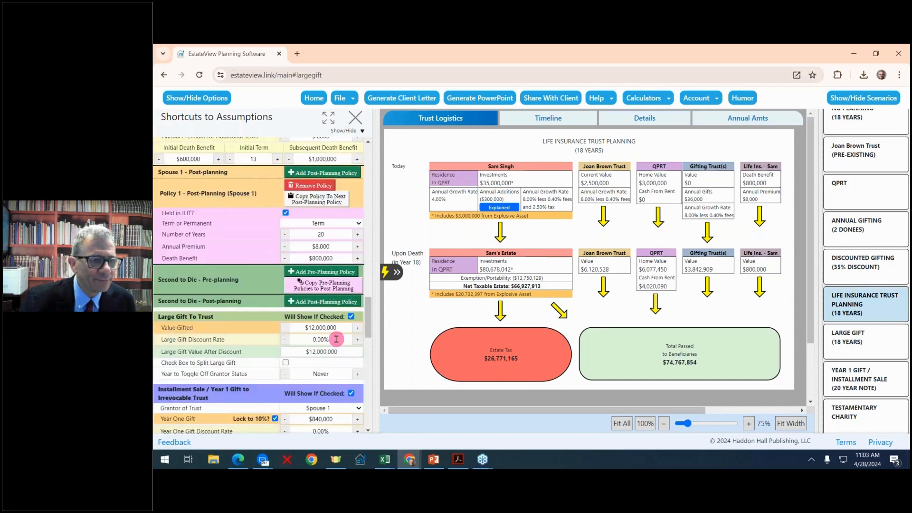
scroll(334, 338, up, 1)
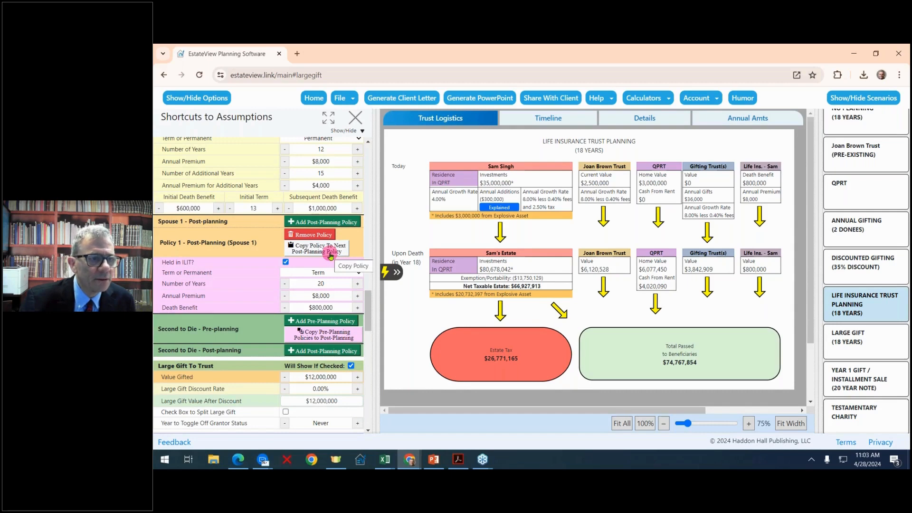
scroll(351, 291, down, 1)
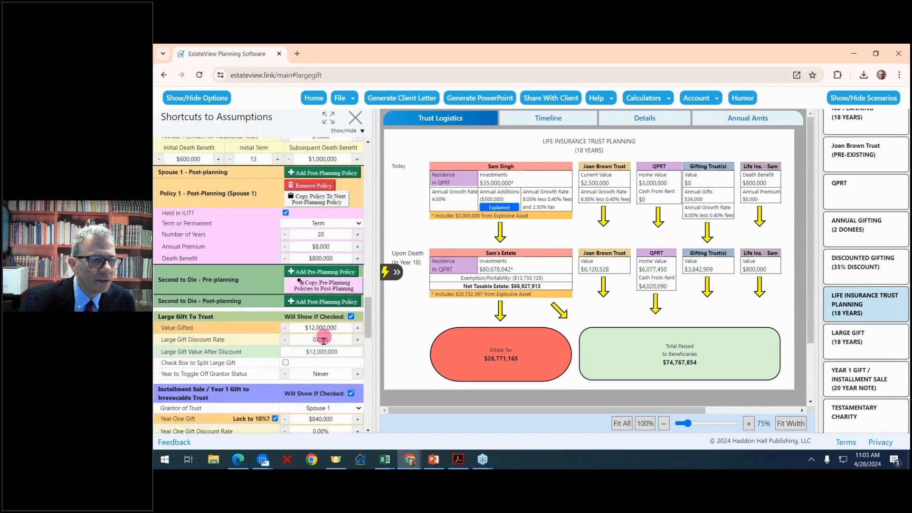
scroll(327, 299, up, 3)
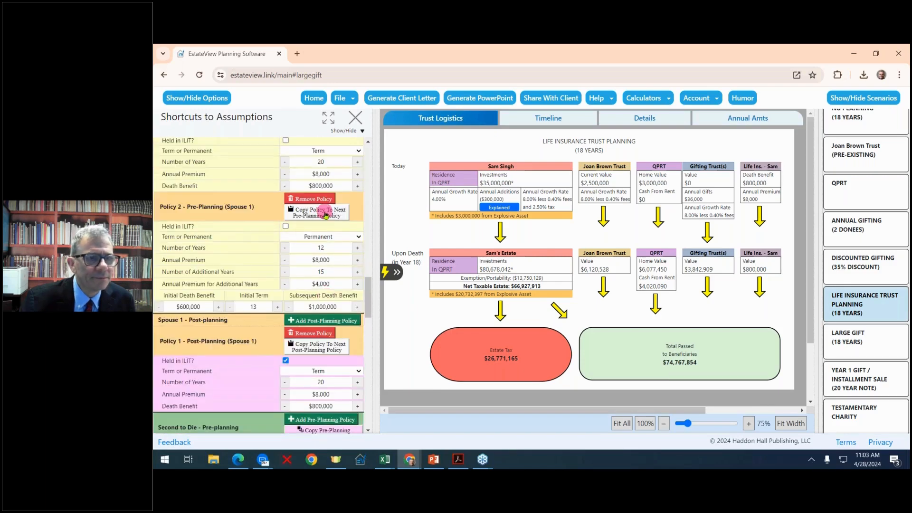
scroll(326, 215, up, 2)
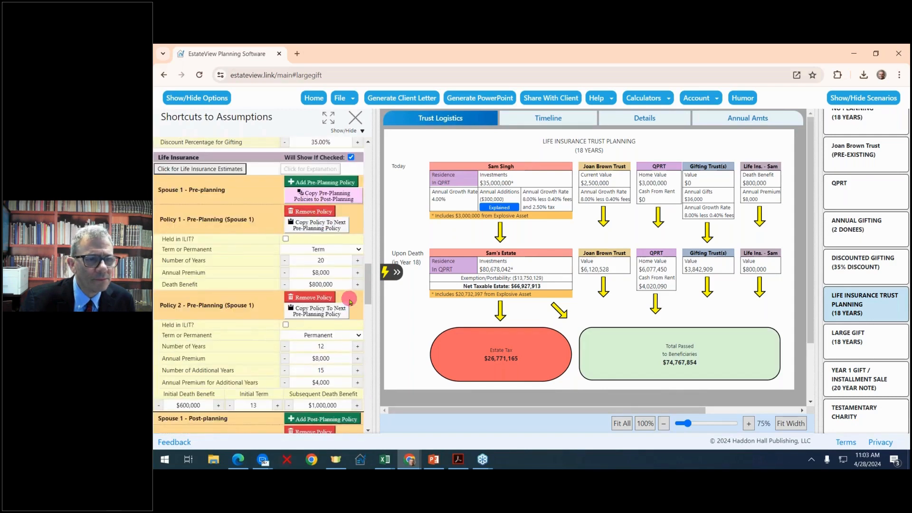
scroll(350, 300, down, 1)
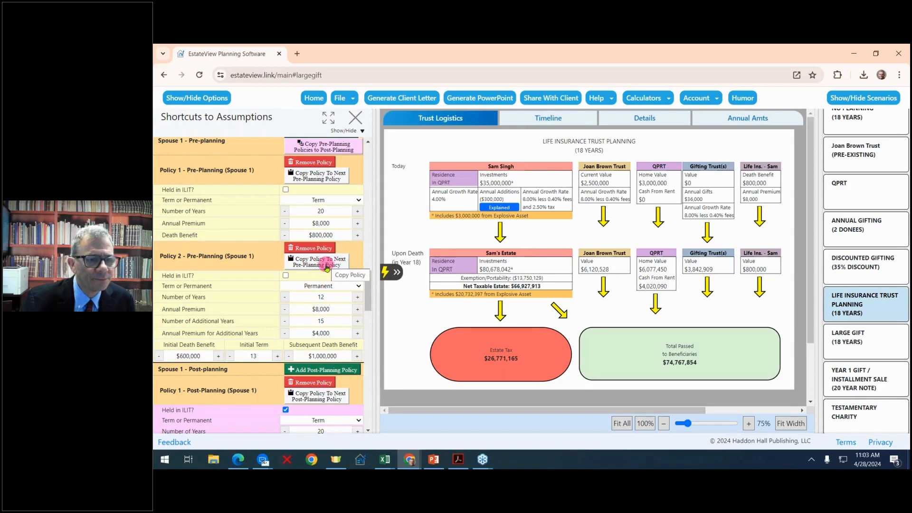
scroll(325, 246, down, 4)
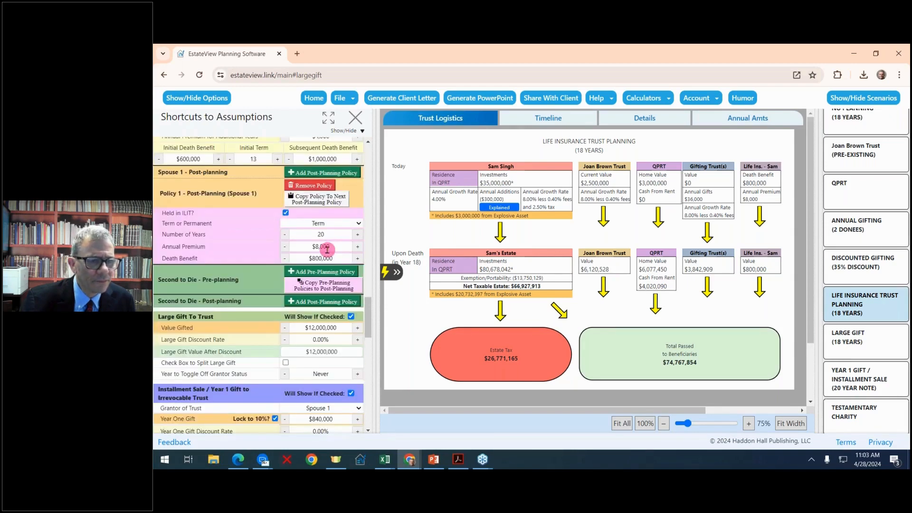
scroll(327, 248, up, 6)
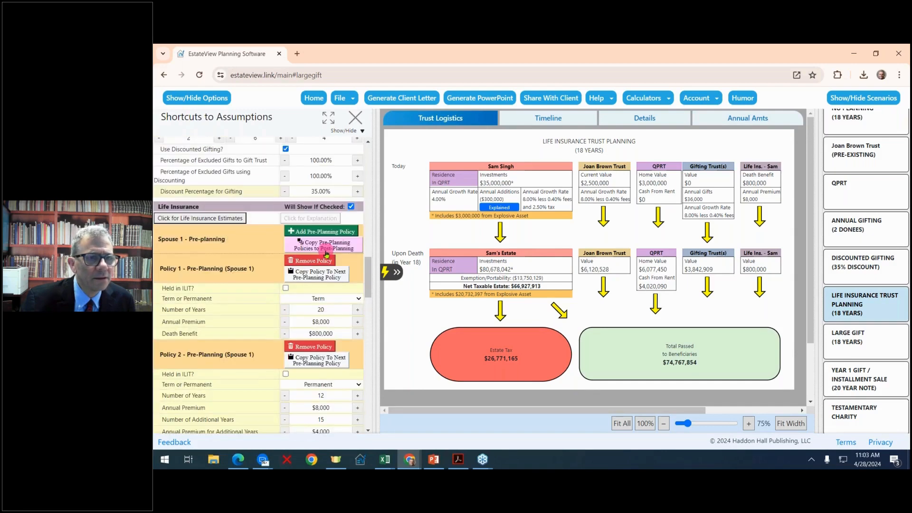
- Copy pre-planning policies to post-planning, review Policy 2's rows, then view Discounted Gifting (35% Discount)
click(324, 248)
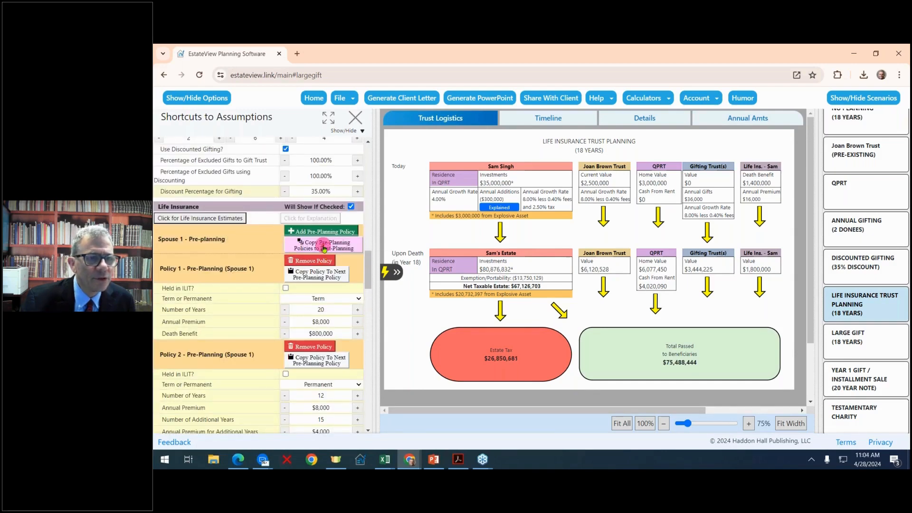
scroll(327, 295, down, 2)
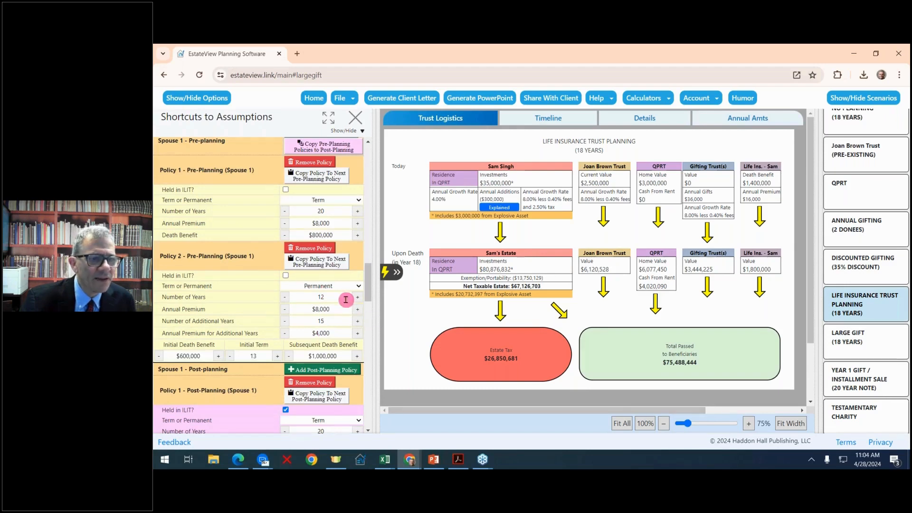
scroll(339, 317, down, 1)
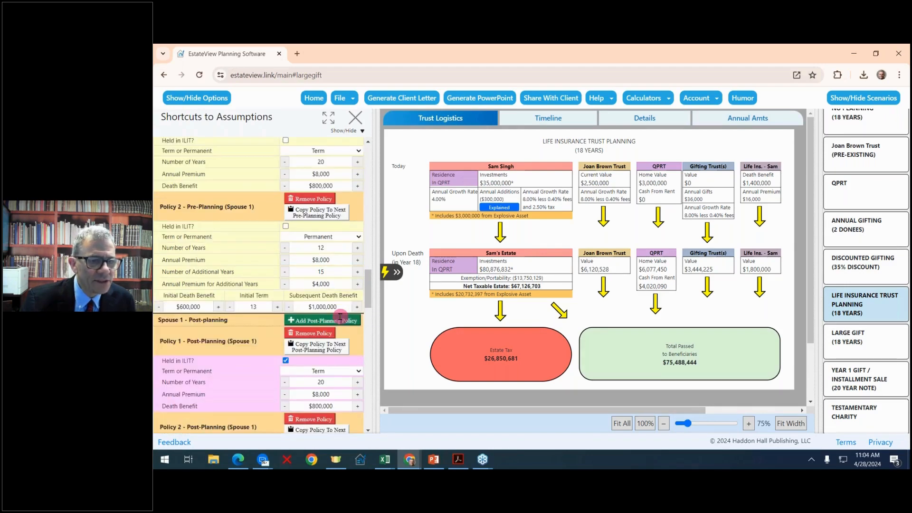
scroll(340, 316, down, 3)
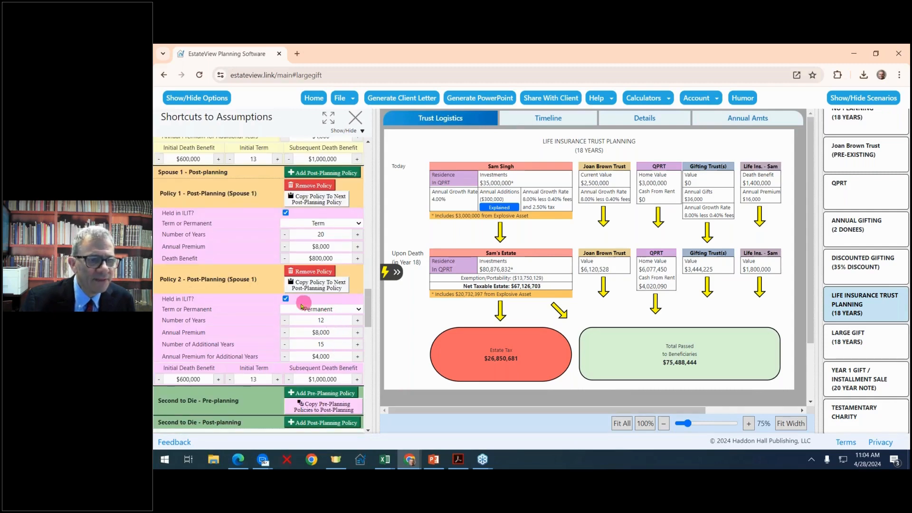
scroll(328, 314, down, 1)
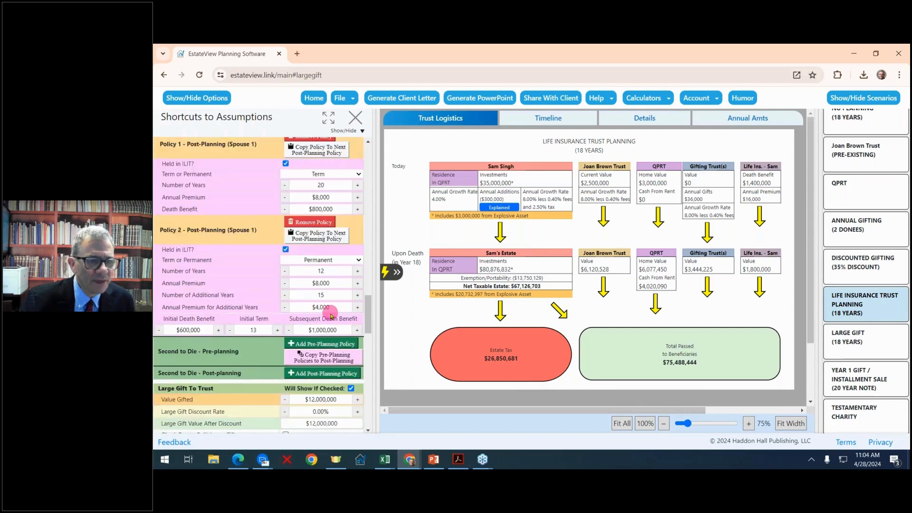
scroll(331, 313, up, 1)
click(858, 272)
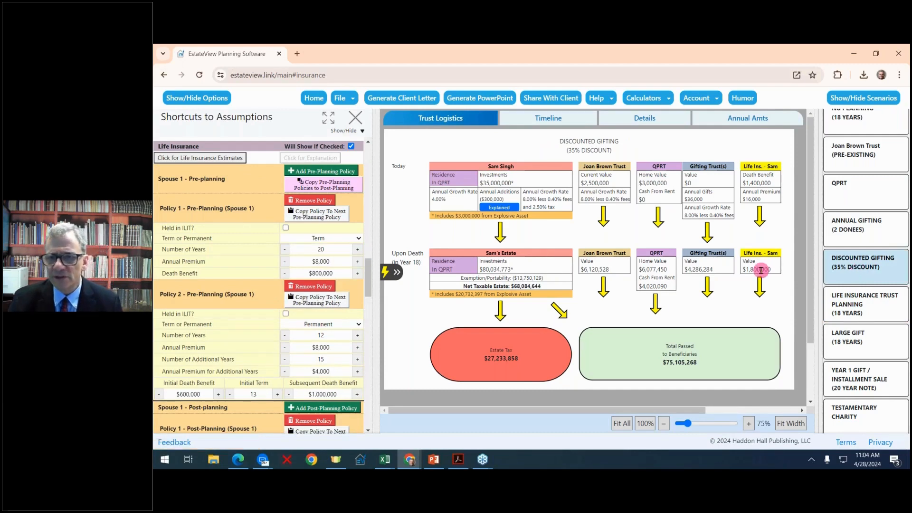
- Return to Life Insurance Trust Planning and widen the assumptions panel to show Large Gift To Trust
click(865, 313)
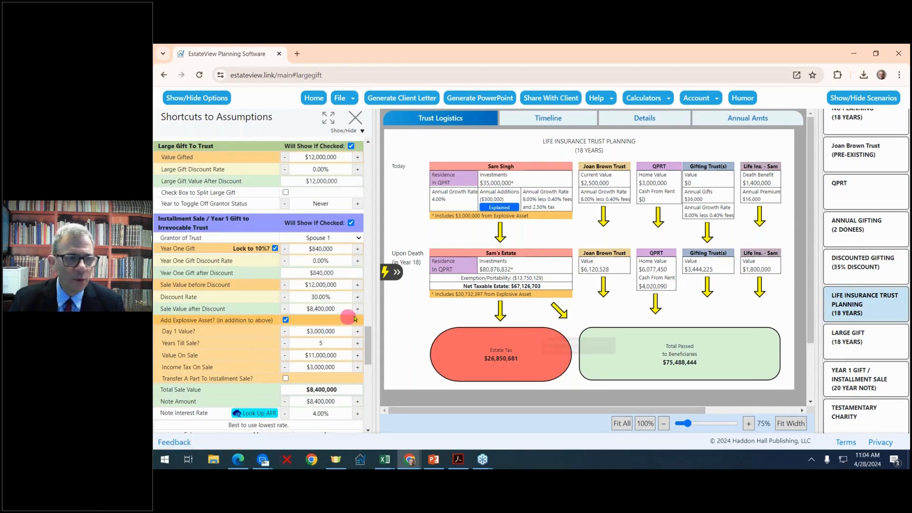
scroll(354, 308, down, 1)
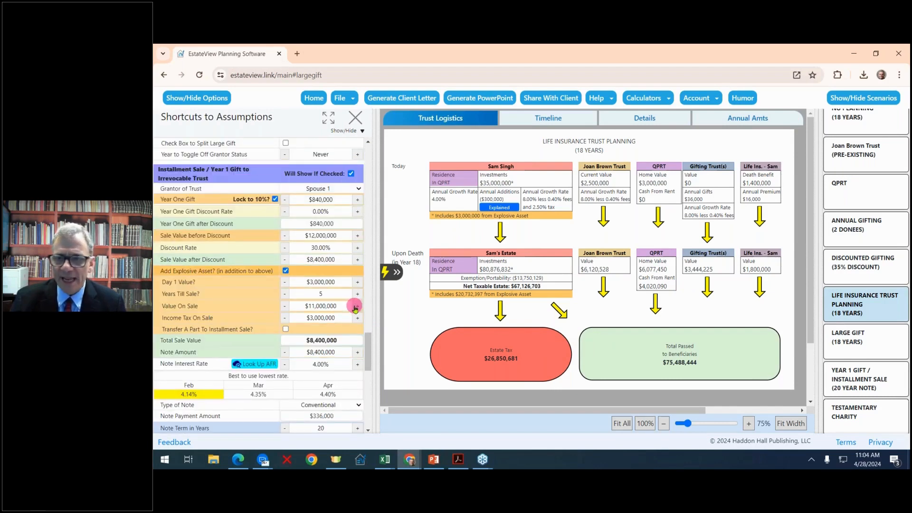
mouse_move(499, 345)
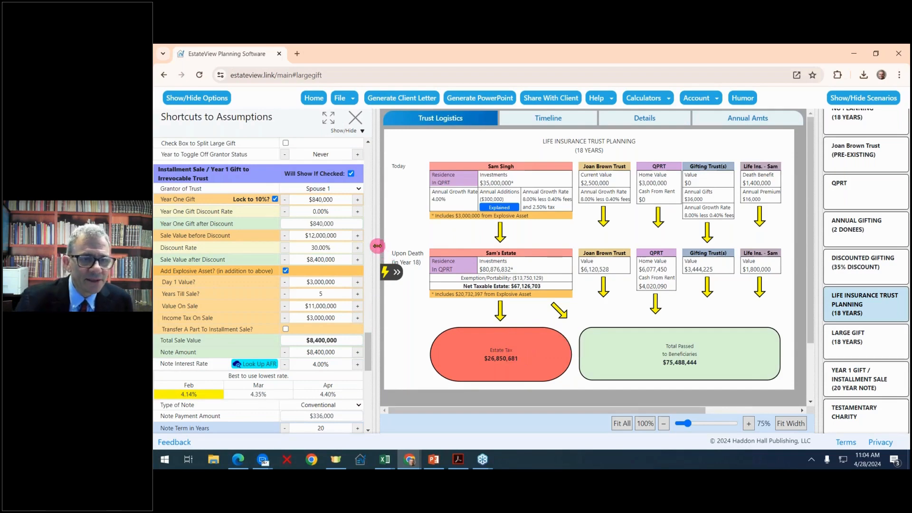
drag(377, 245, 418, 239)
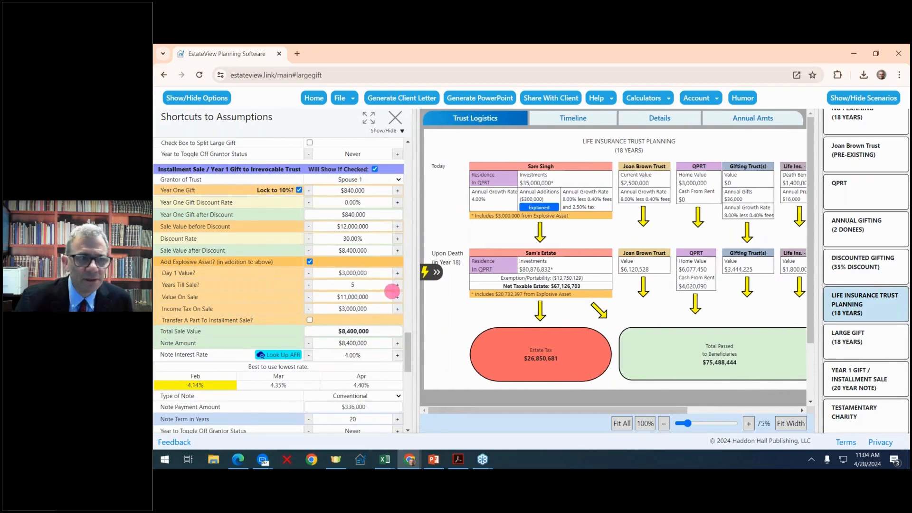
scroll(392, 291, down, 1)
scroll(391, 291, up, 3)
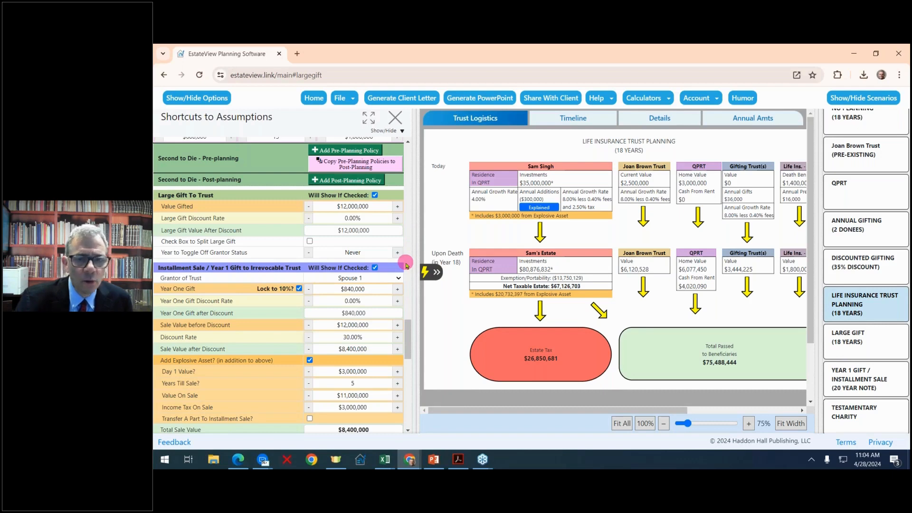
- Raise the Large Gift discount rate to 25% ($9,000,000) and show the LARGE GIFT scenario
click(401, 221)
click(400, 220)
click(400, 221)
click(400, 221)
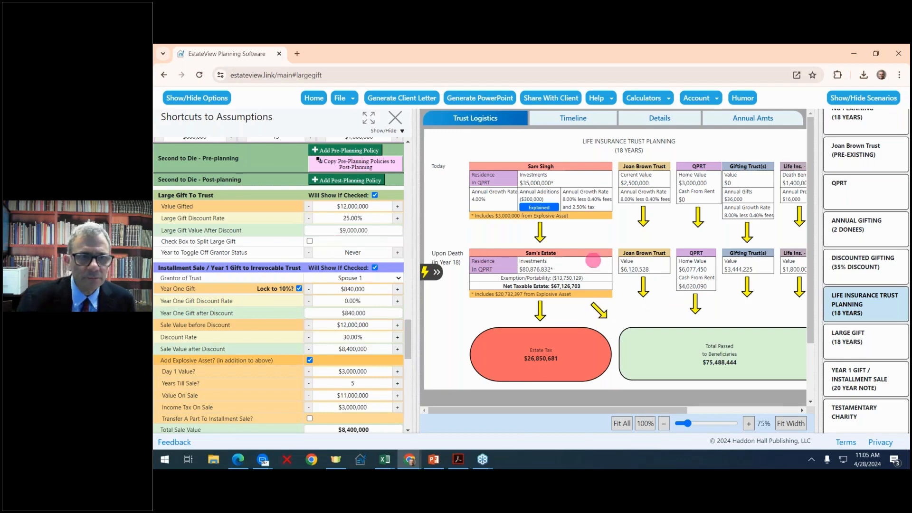
click(870, 348)
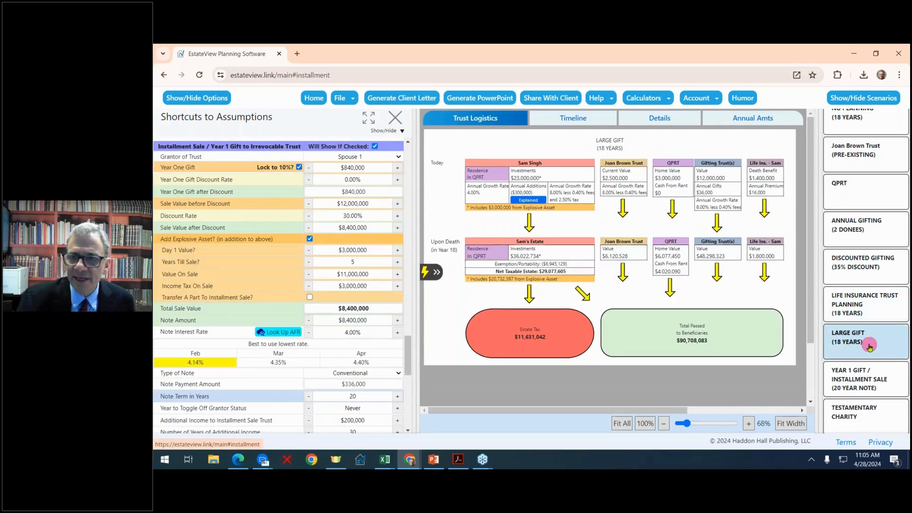
click(862, 304)
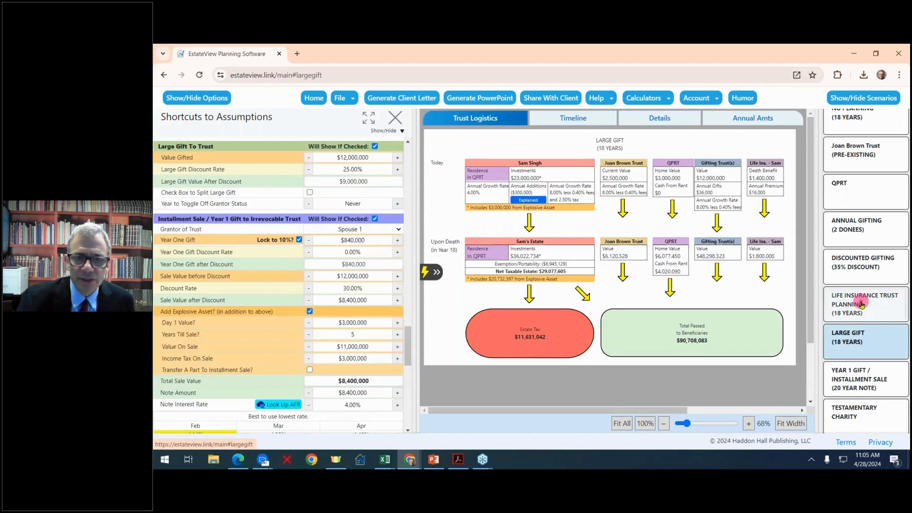
click(869, 346)
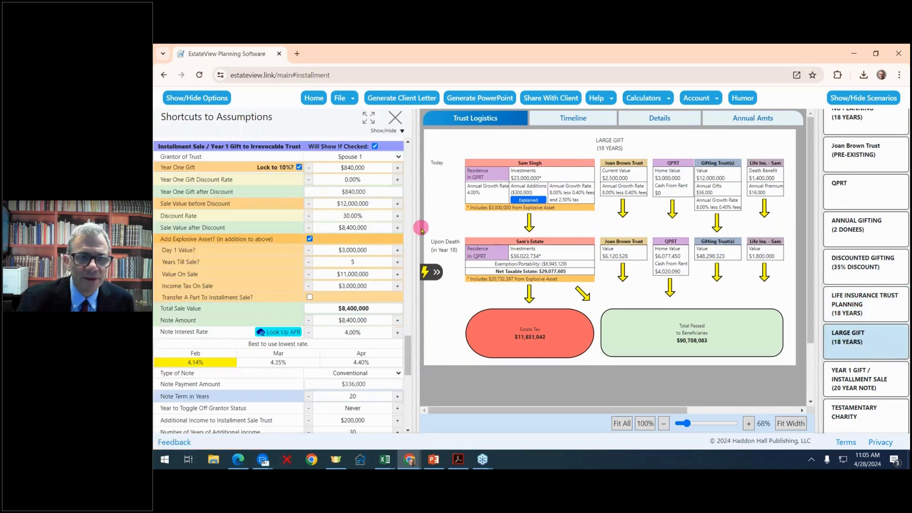
- Resize the assumptions panel and uncheck Large Gift To Trust to switch the large gift off
drag(418, 225, 363, 223)
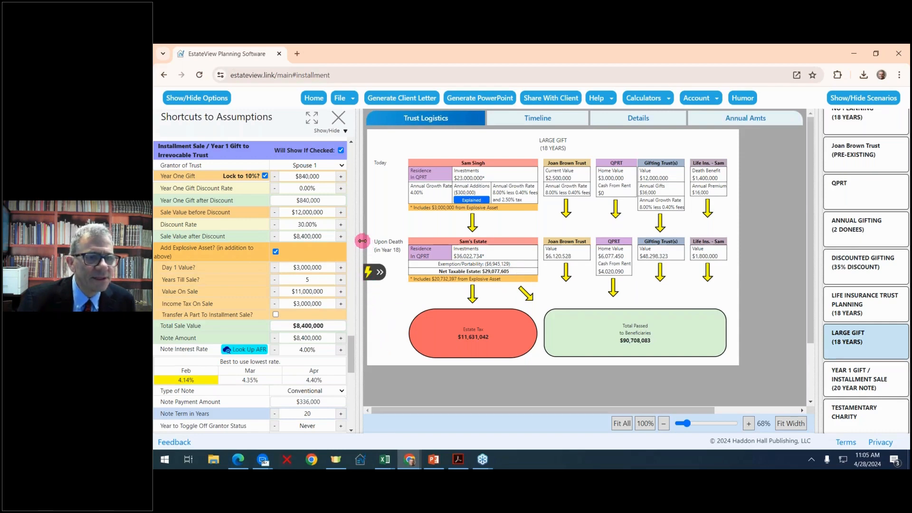
drag(362, 240, 380, 244)
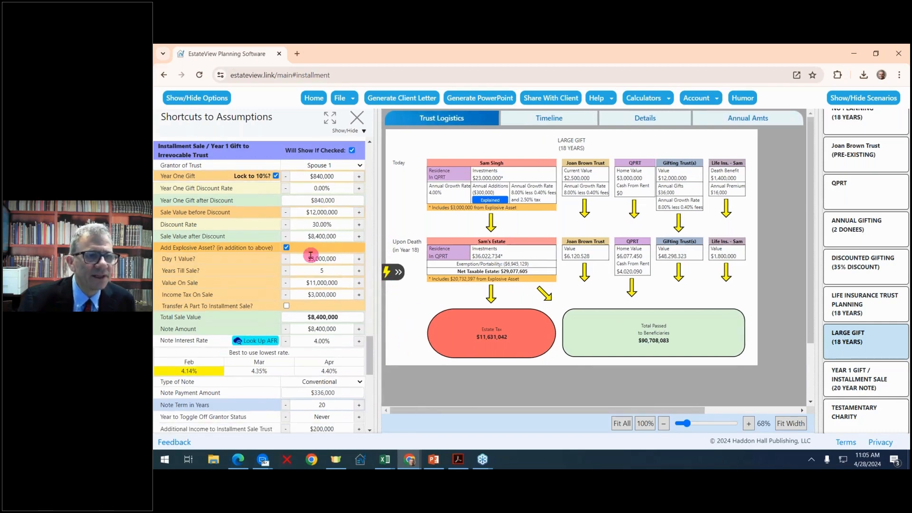
scroll(307, 255, down, 1)
scroll(308, 255, up, 1)
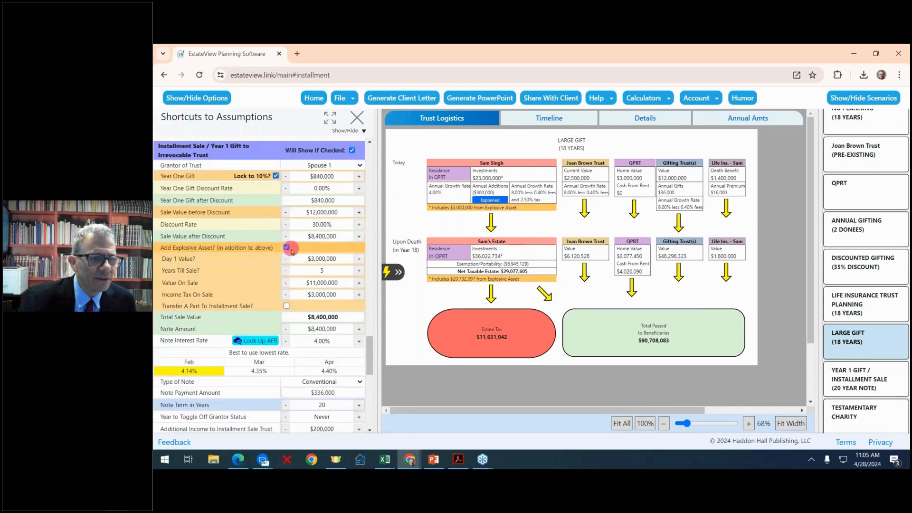
scroll(292, 250, down, 2)
scroll(292, 250, down, 2)
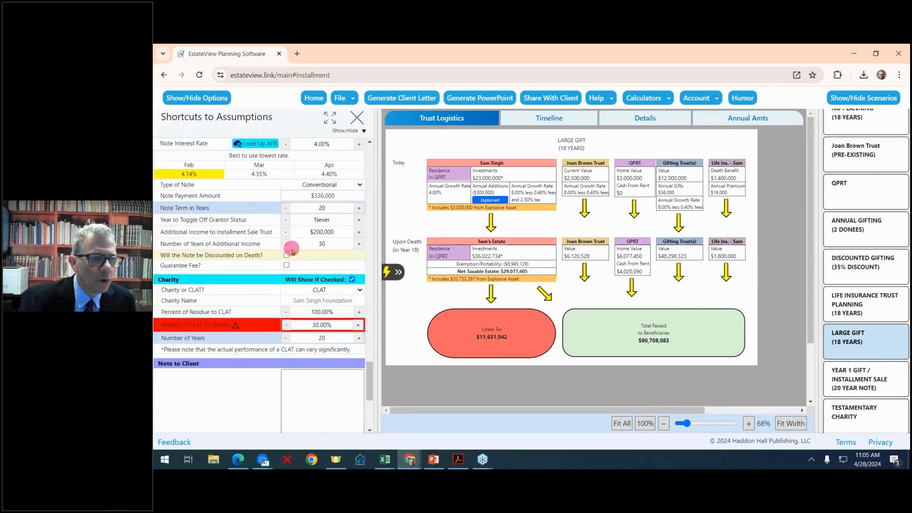
scroll(291, 249, up, 2)
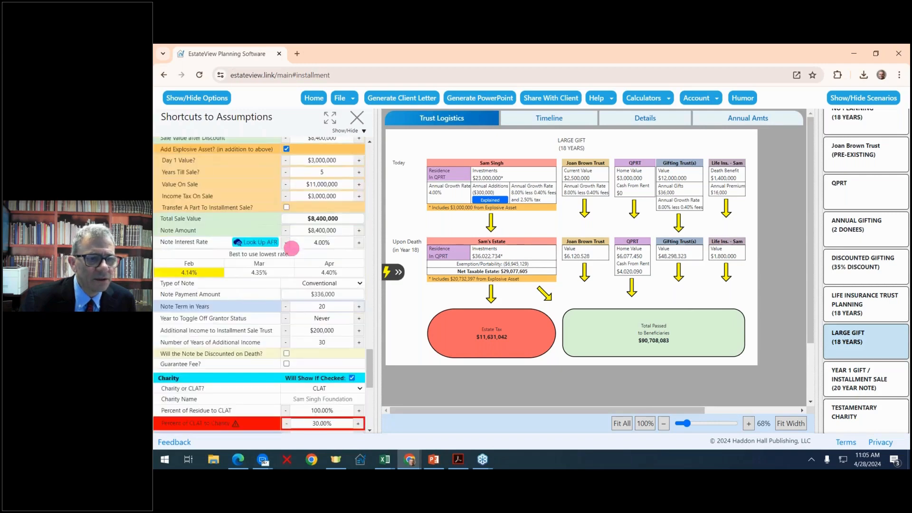
scroll(292, 249, down, 1)
scroll(292, 333, up, 2)
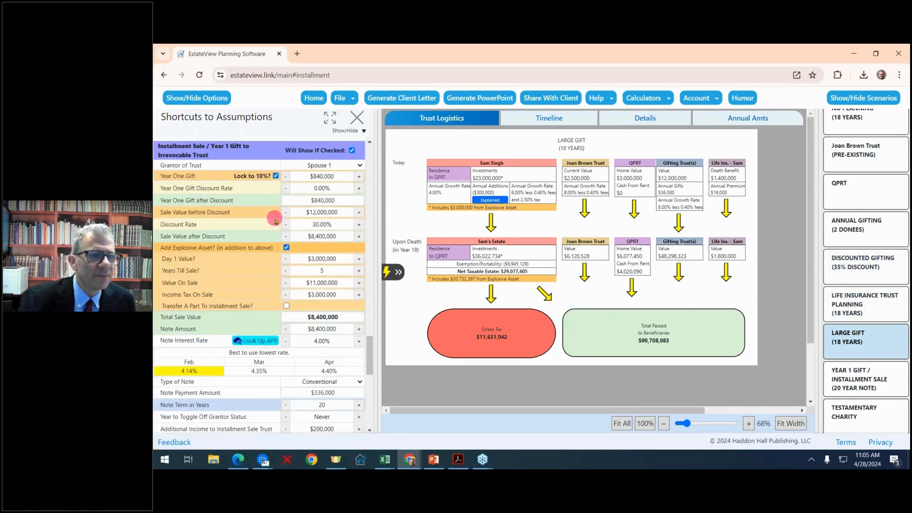
scroll(275, 216, up, 1)
scroll(275, 214, up, 2)
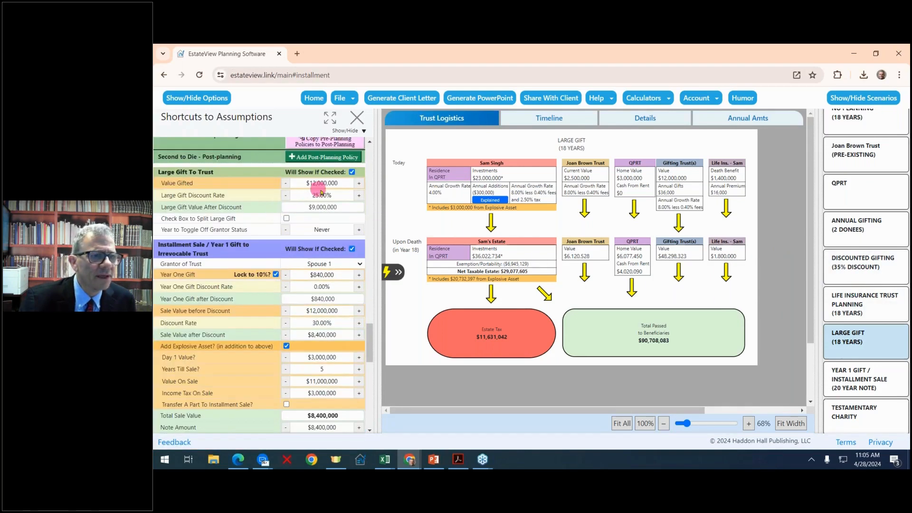
click(352, 173)
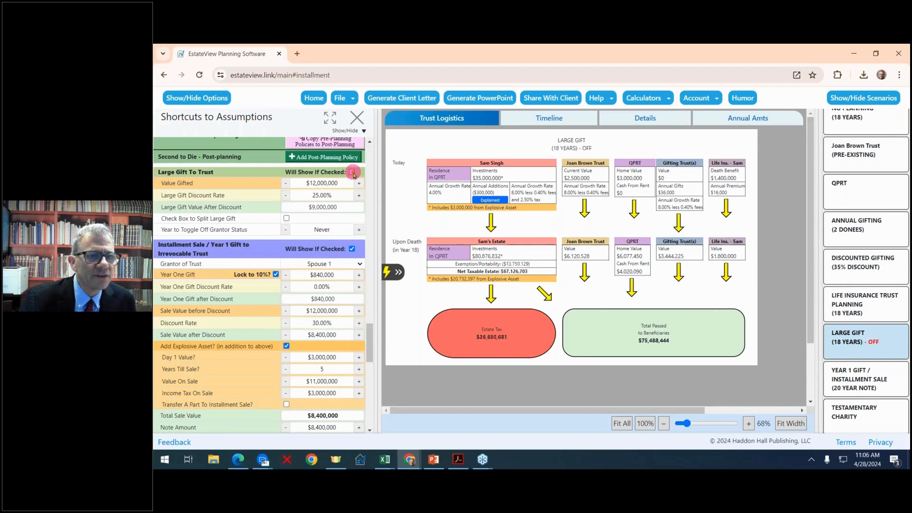
scroll(350, 216, down, 2)
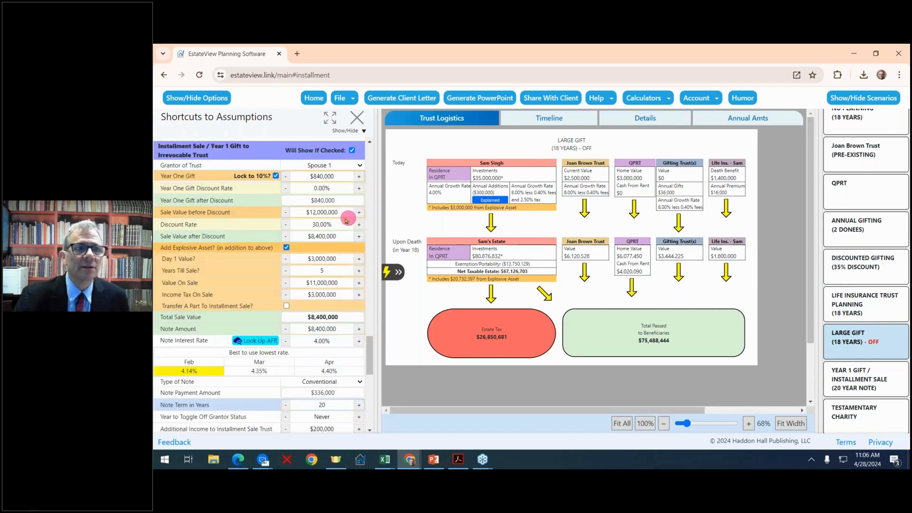
- Set the installment sale discount to 25% and pre-discount sale value to $12,200,000, netting $9,150,000
click(332, 122)
scroll(465, 240, down, 10)
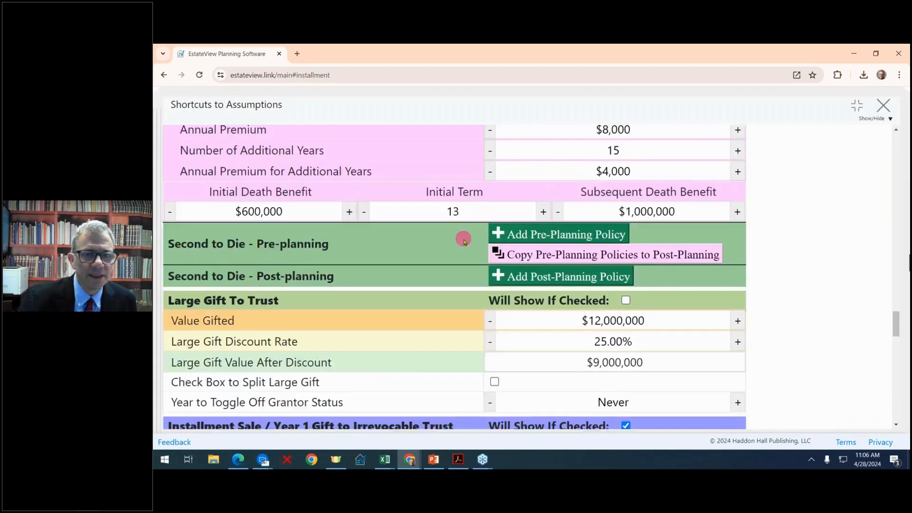
scroll(463, 239, down, 7)
scroll(463, 239, up, 1)
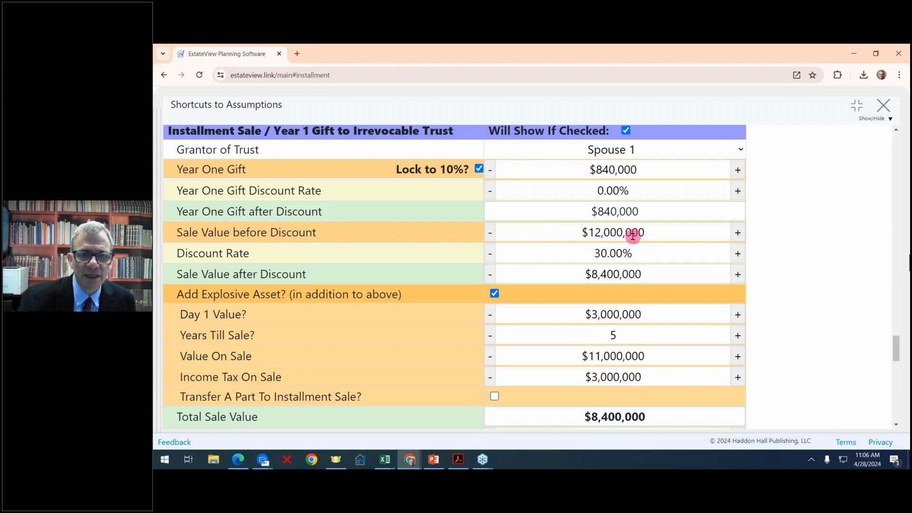
click(490, 255)
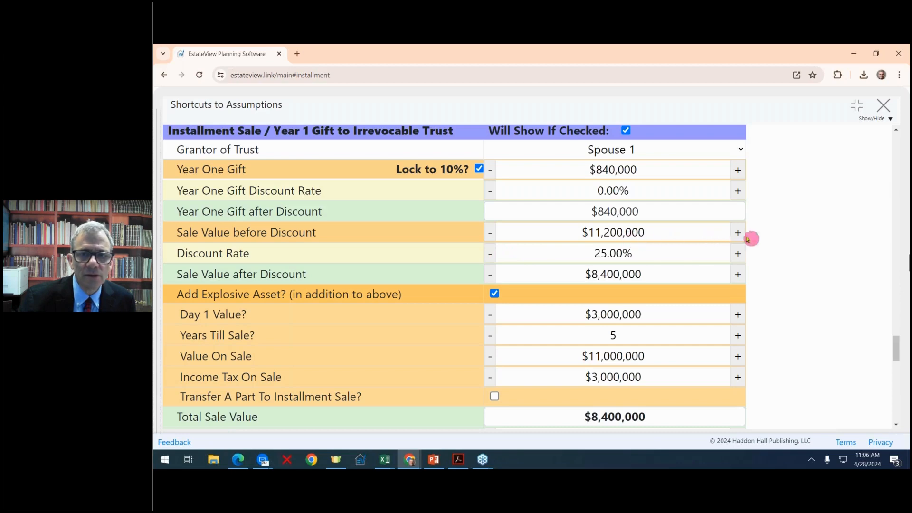
drag(741, 232, 741, 232)
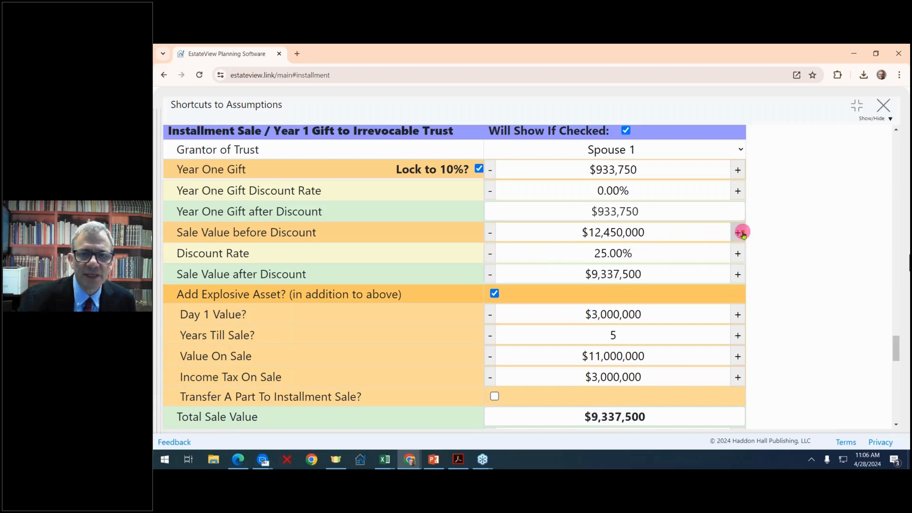
click(491, 231)
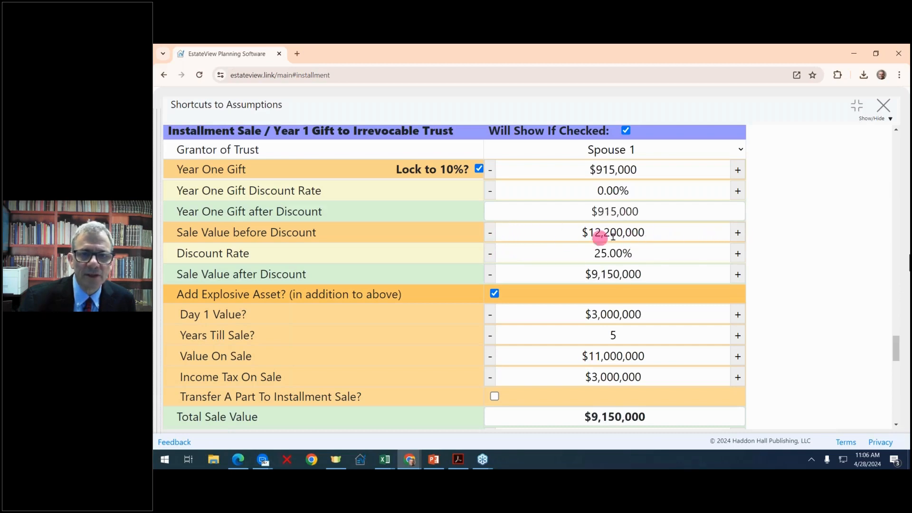
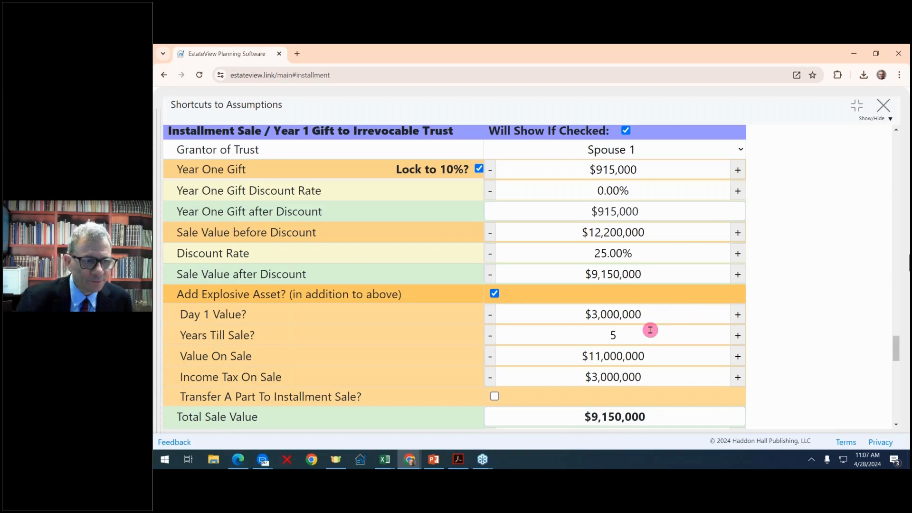
- Toggle 'Transfer A Part To Installment Sale?' on and off to compare the sale totals
scroll(649, 329, down, 1)
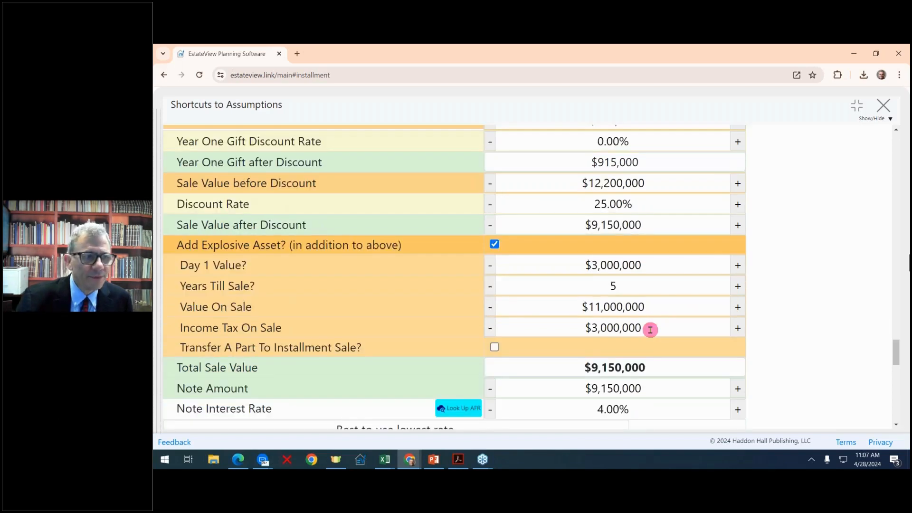
scroll(650, 330, down, 1)
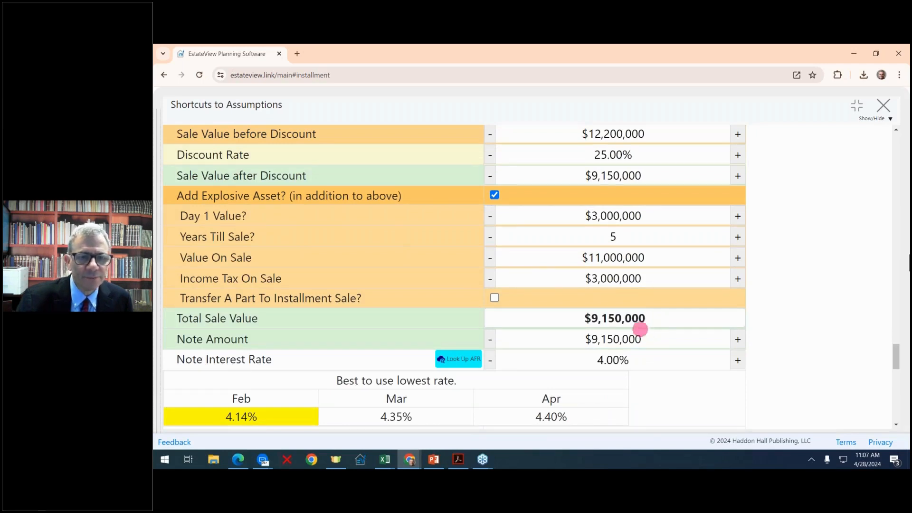
click(494, 298)
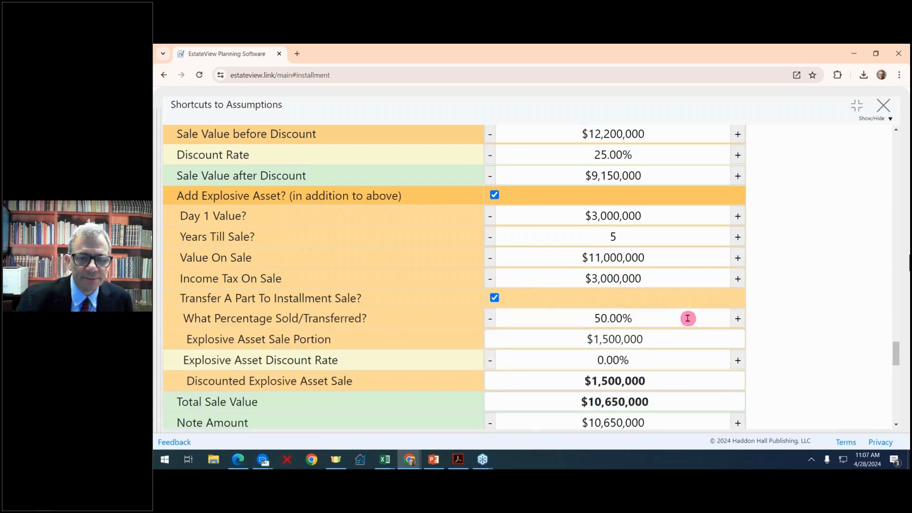
click(495, 298)
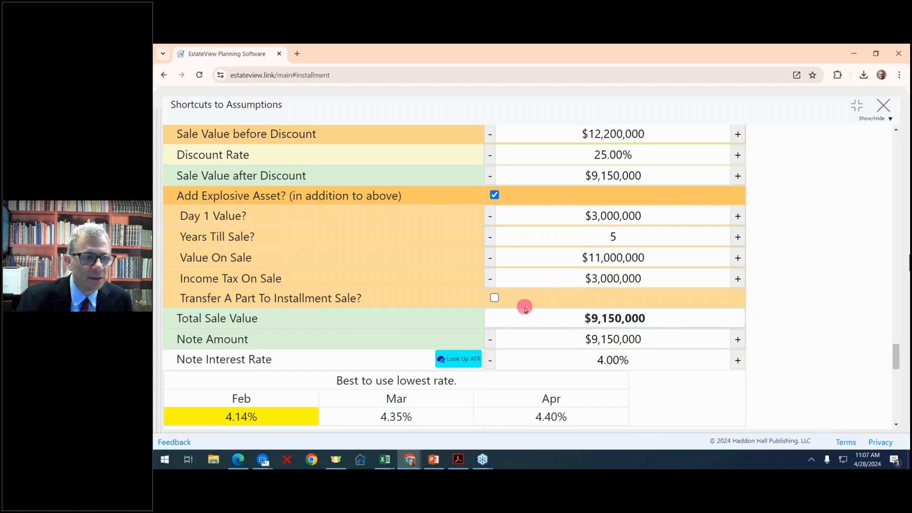
click(494, 298)
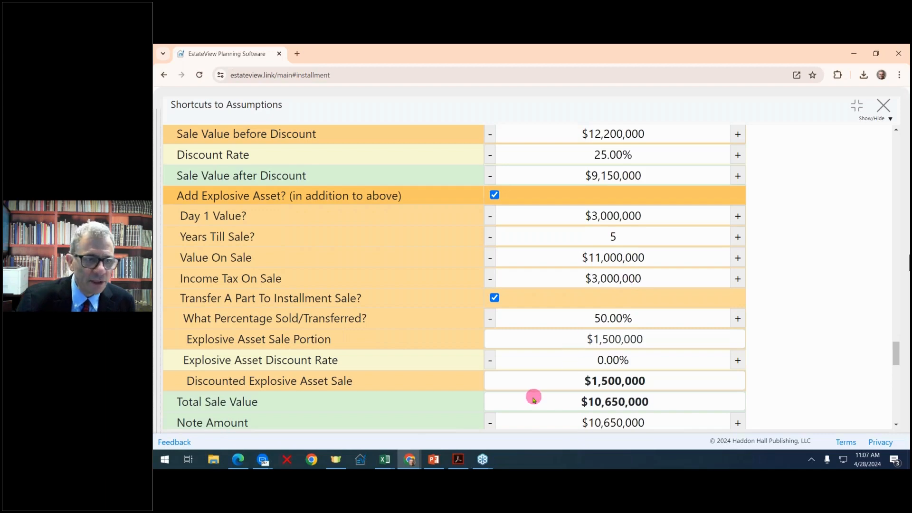
- Uncheck 'Add Explosive Asset?', leaving a $915,000 year-one gift and $9,150,000 discounted sale
scroll(500, 375, down, 1)
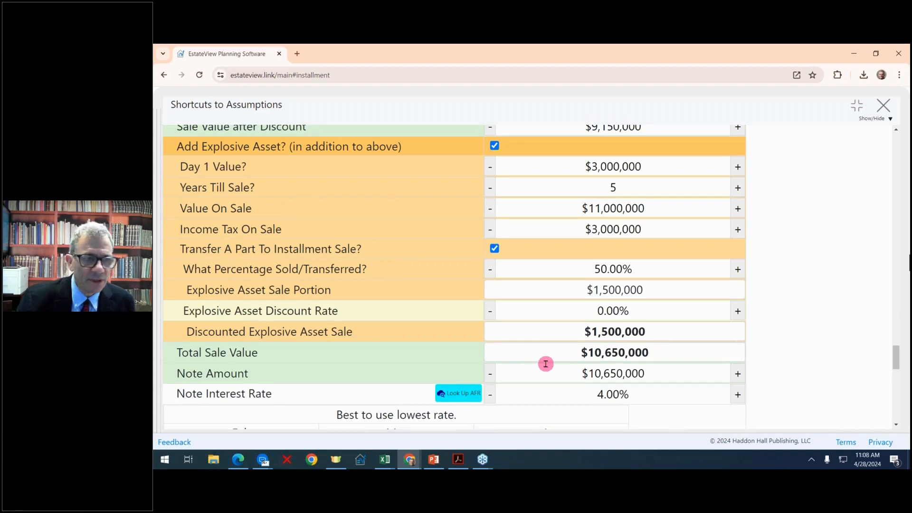
scroll(546, 364, up, 2)
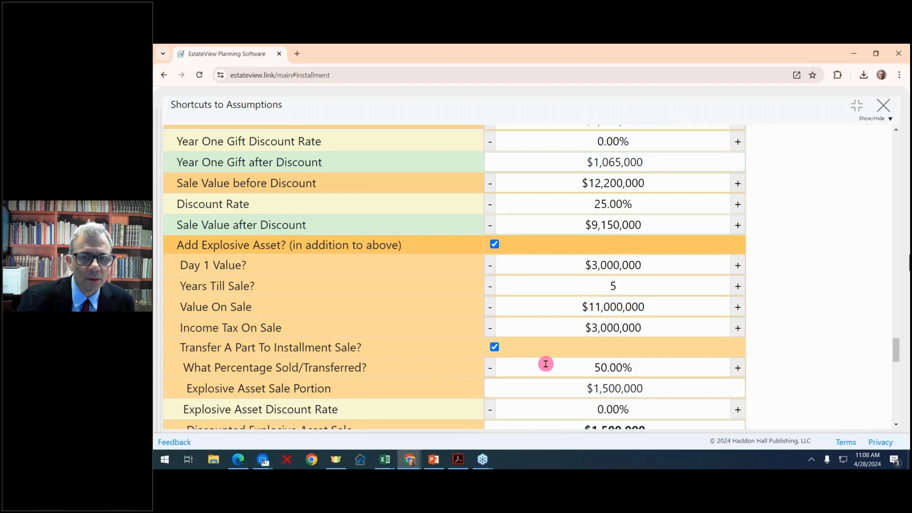
scroll(546, 364, down, 1)
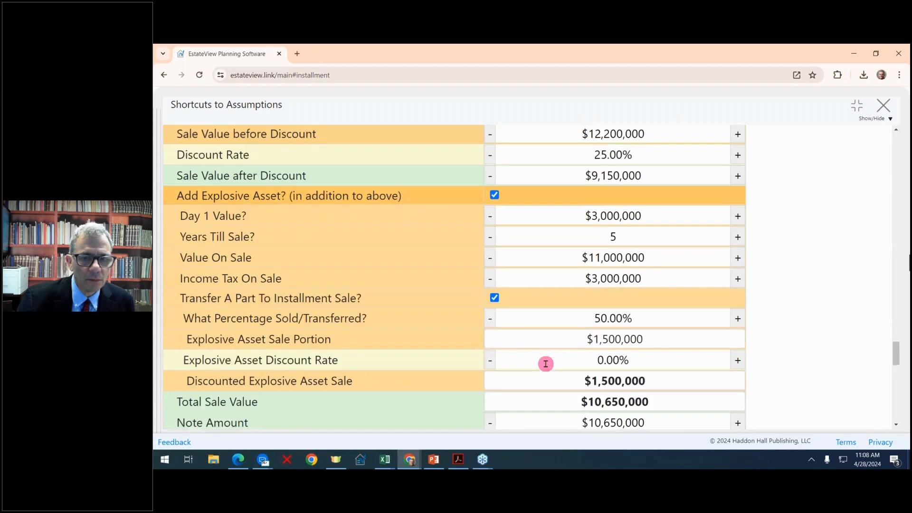
scroll(546, 364, down, 2)
scroll(546, 364, up, 2)
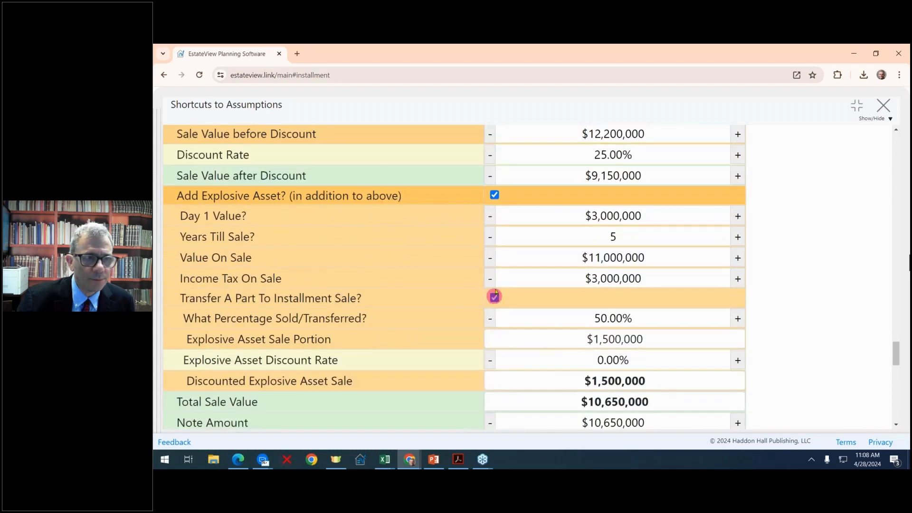
click(495, 196)
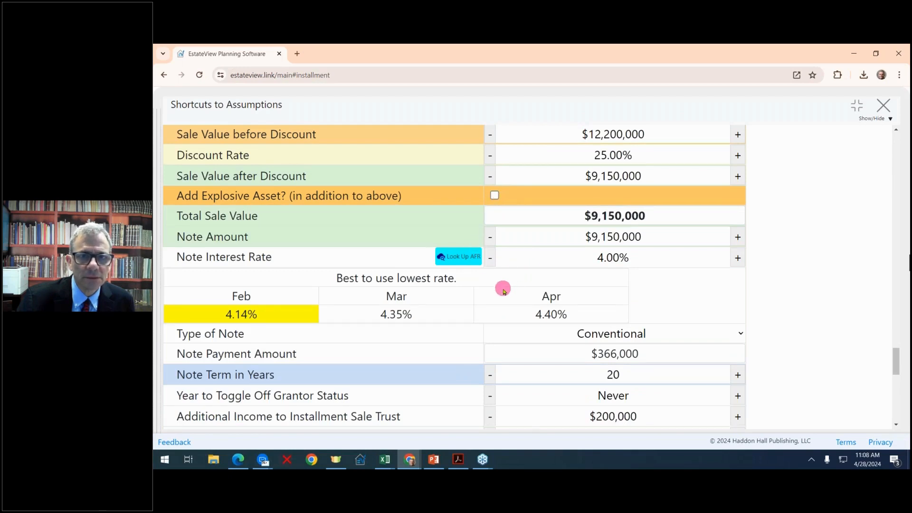
scroll(504, 291, up, 2)
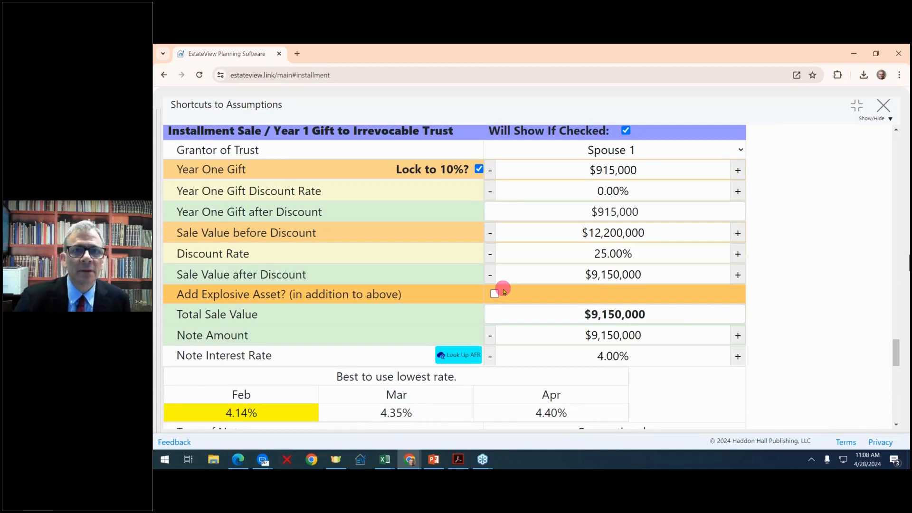
scroll(504, 291, up, 1)
scroll(504, 292, down, 1)
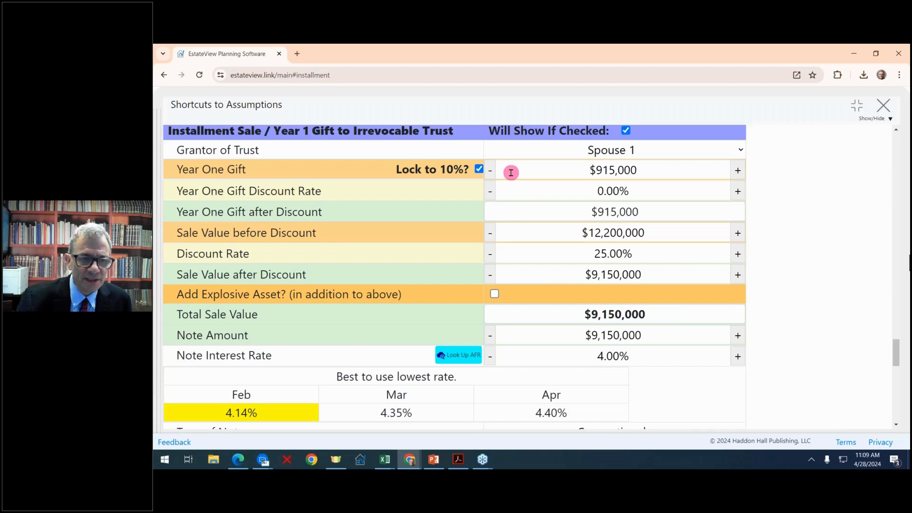
- Set the note interest rate to the 4.14% February AFR
click(738, 358)
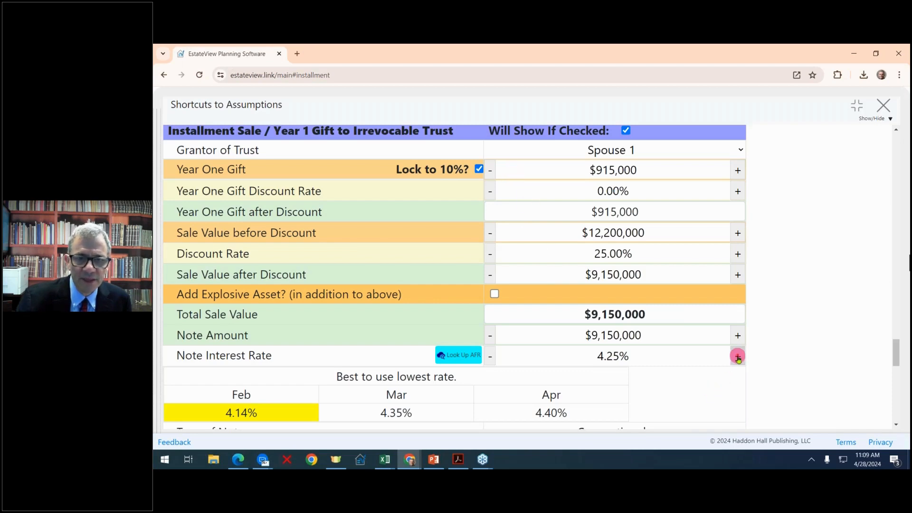
click(738, 358)
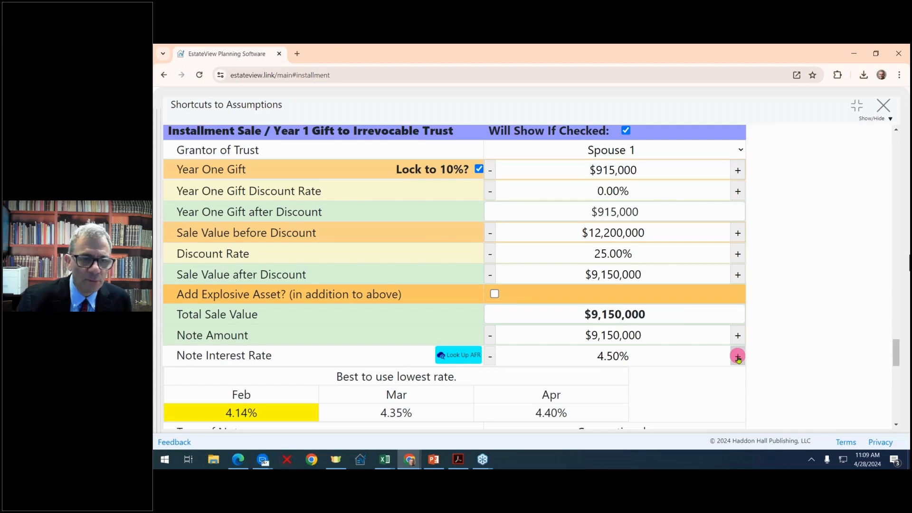
scroll(647, 320, down, 1)
click(631, 307)
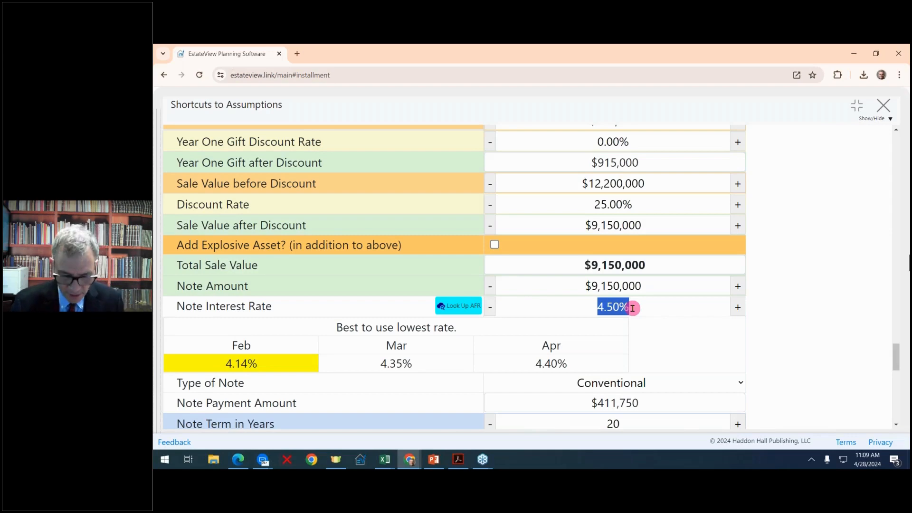
text(4.14%)
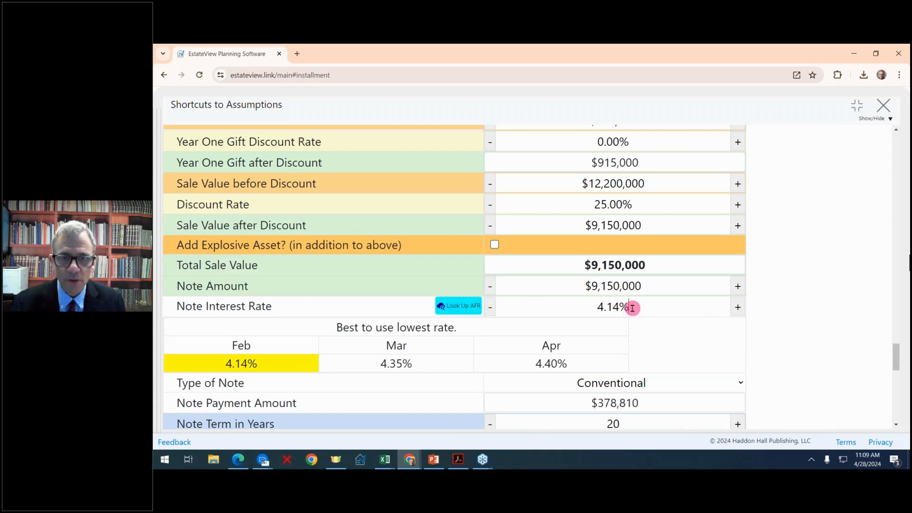
- Shorten the note term to 15 years
scroll(642, 305, down, 1)
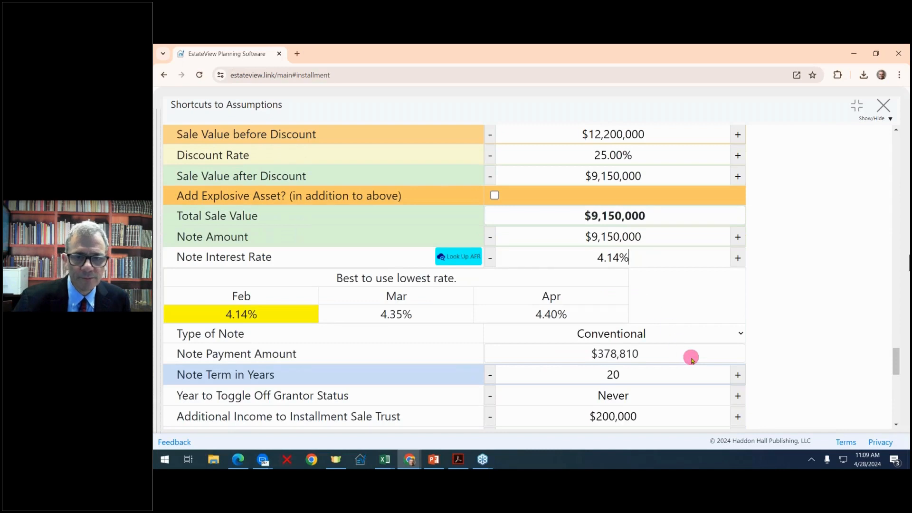
click(490, 375)
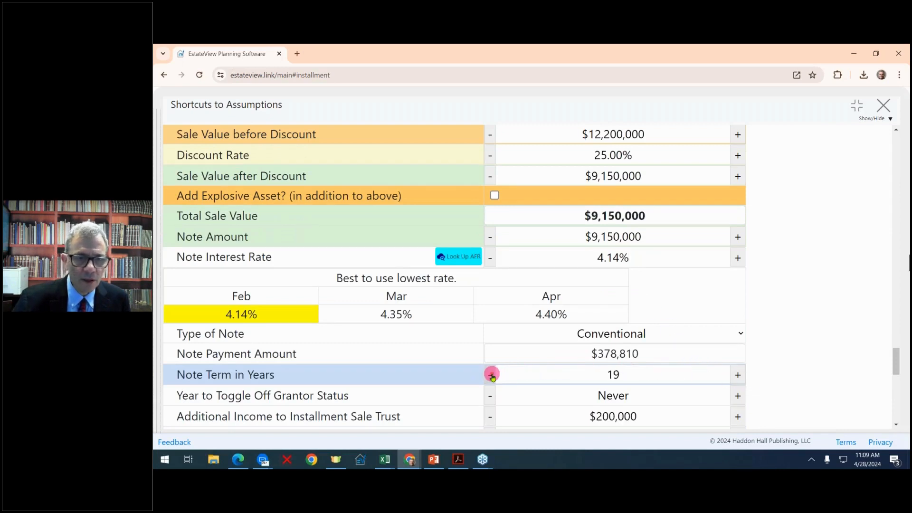
click(491, 375)
click(490, 374)
click(491, 375)
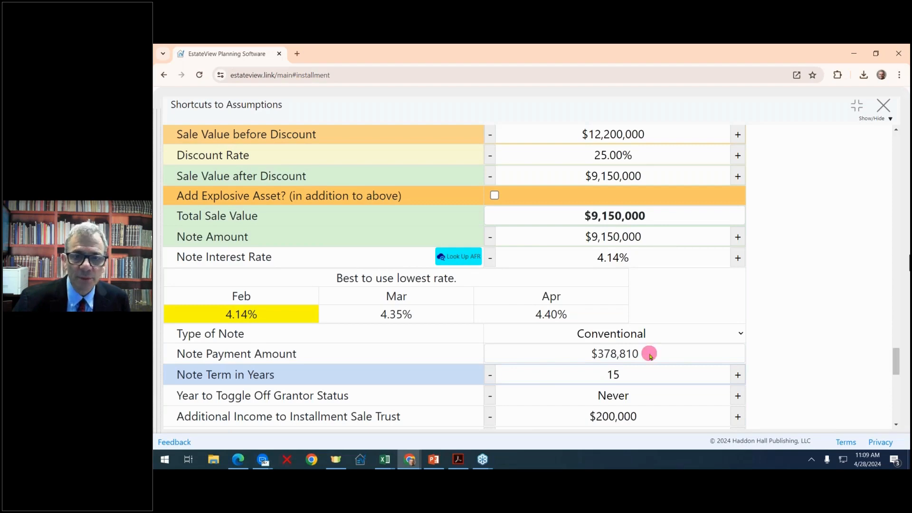
scroll(648, 354, down, 1)
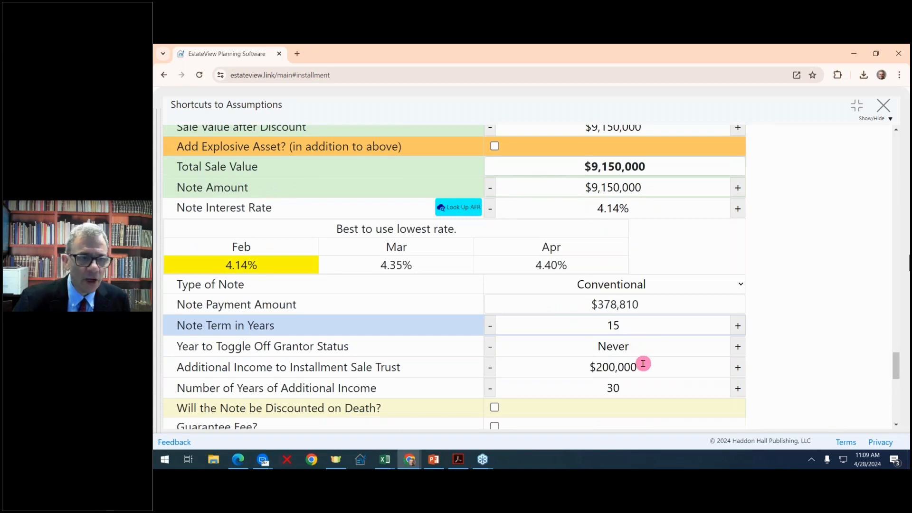
- Mark the note as discounted on death and set the discount to 5.00%
scroll(643, 364, down, 1)
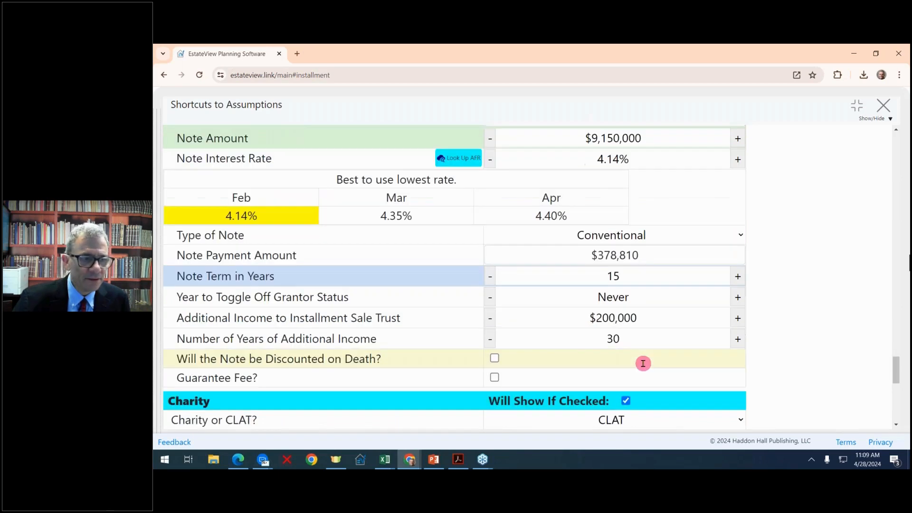
click(494, 359)
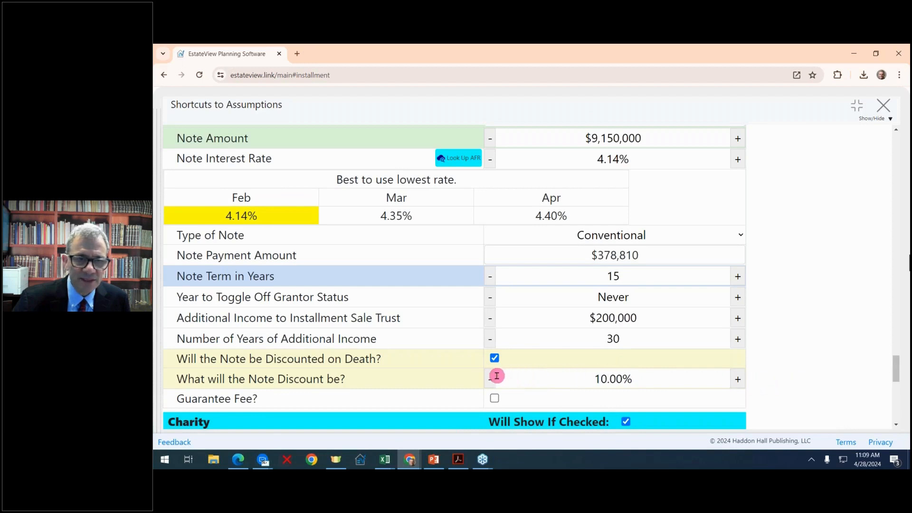
click(739, 379)
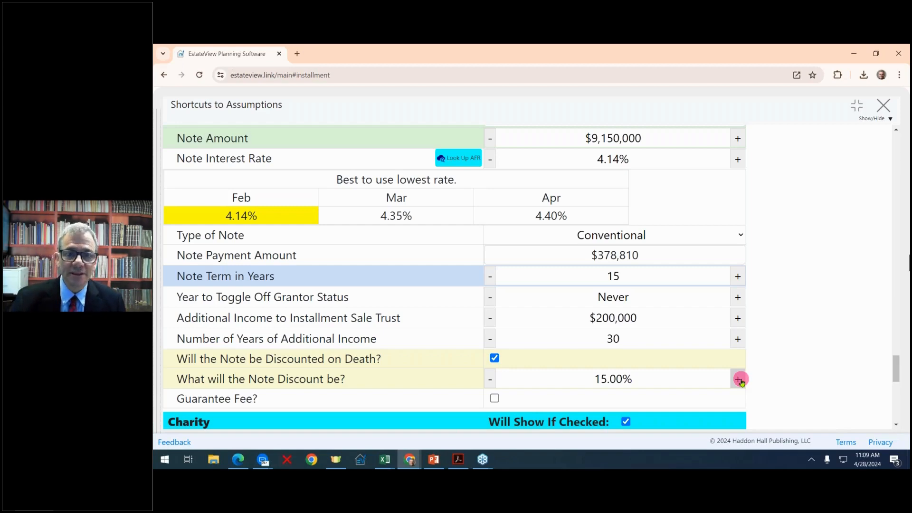
click(489, 379)
click(489, 379)
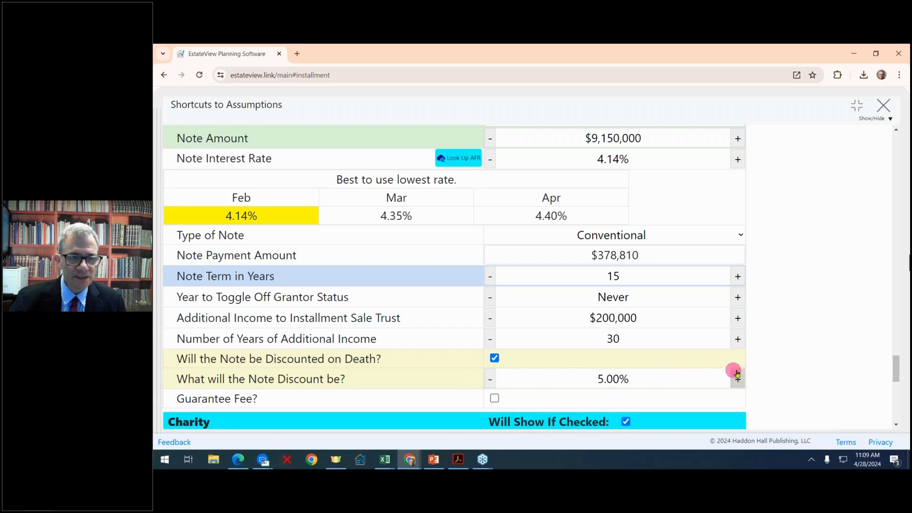
scroll(735, 373, down, 1)
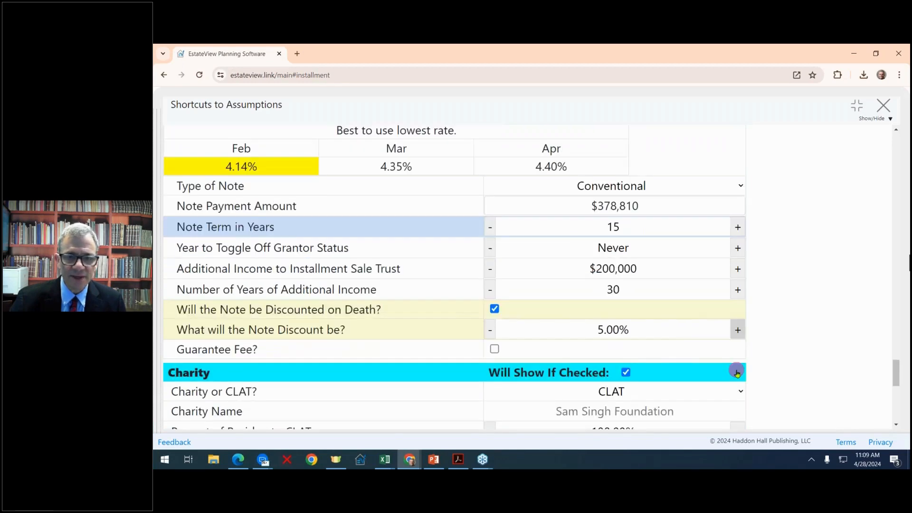
- Preview the guarantee fee, then leave it switched off
click(494, 349)
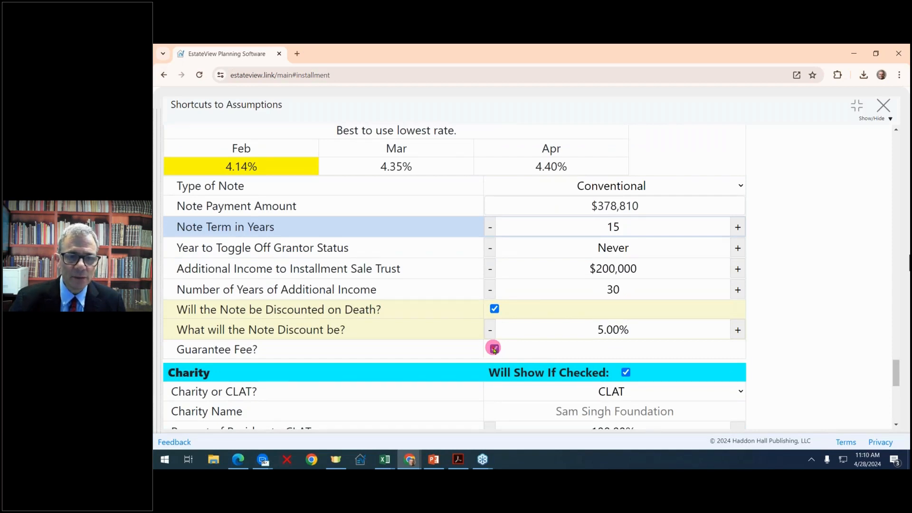
click(494, 349)
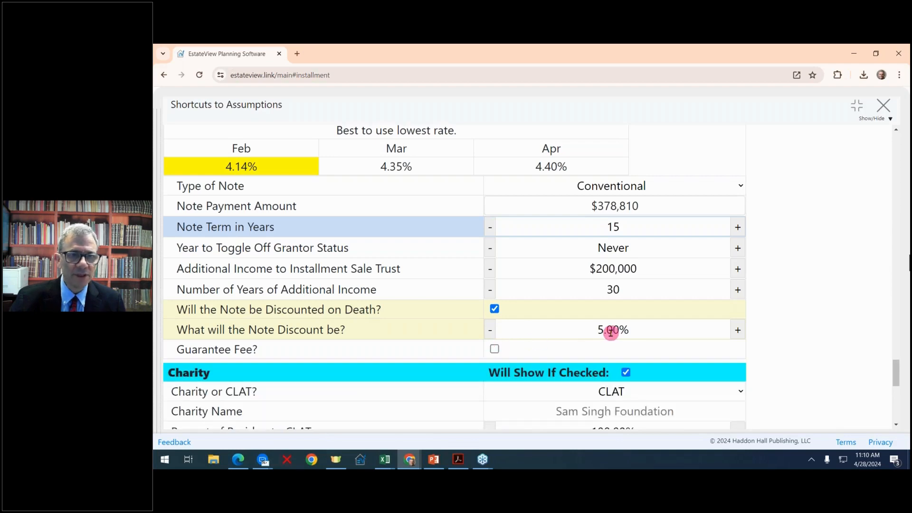
scroll(612, 331, up, 20)
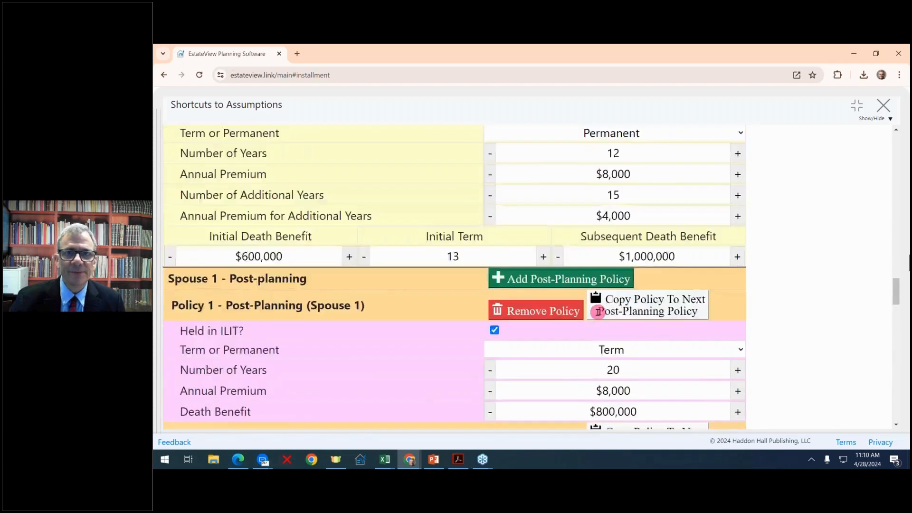
- Shrink the assumptions panel and compare the Installment Sale and Life Insurance Trust Planning scenarios
click(858, 109)
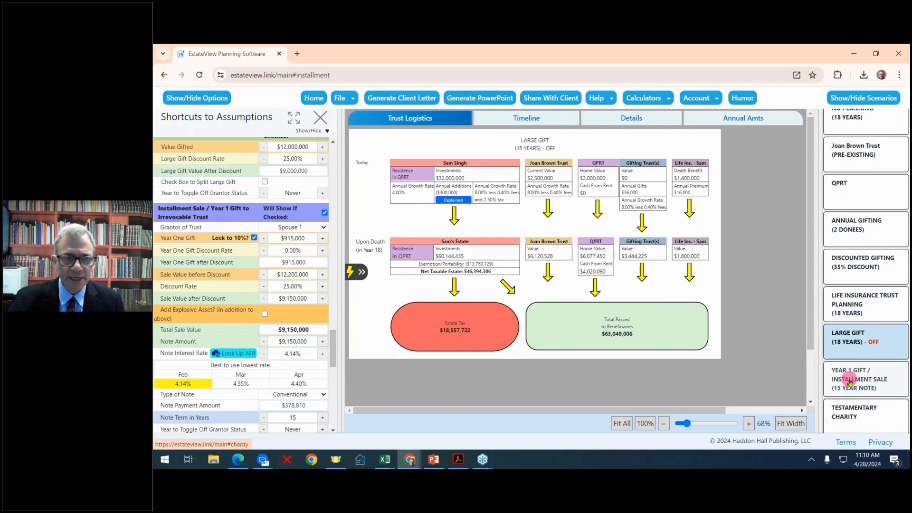
drag(343, 244, 283, 243)
click(865, 388)
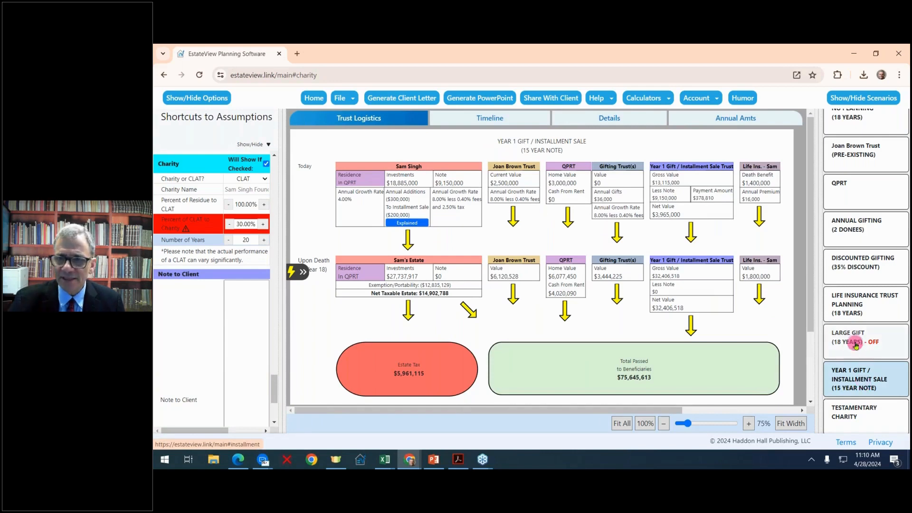
click(860, 312)
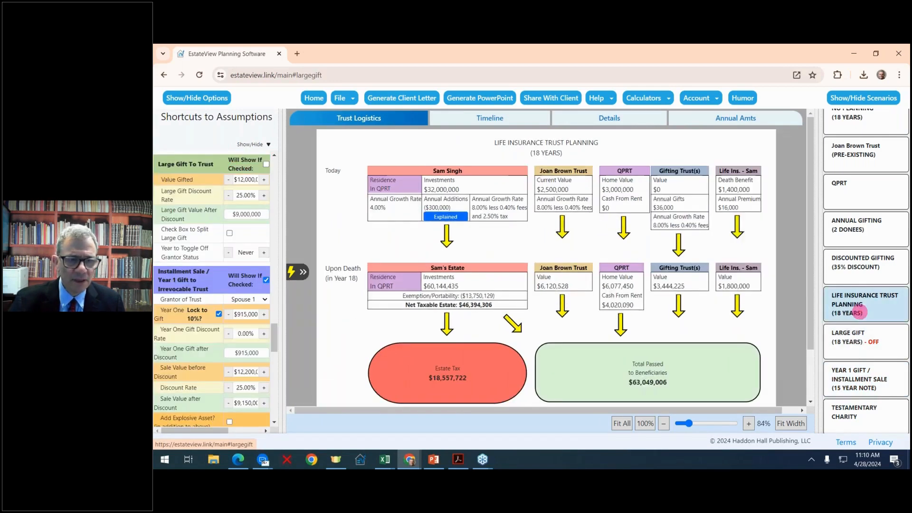
click(867, 382)
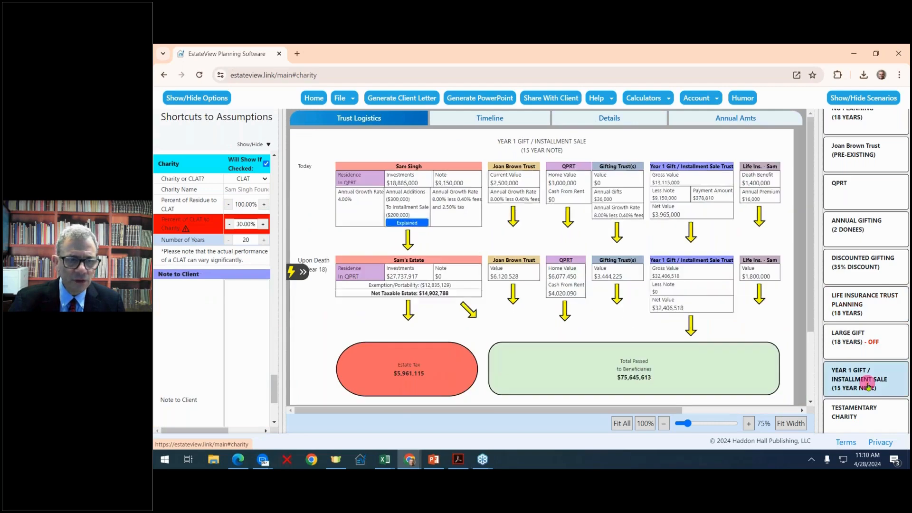
- Raise the CLAT's charity share to 70%, checking Life Insurance Trust Planning along the way
drag(284, 233, 329, 214)
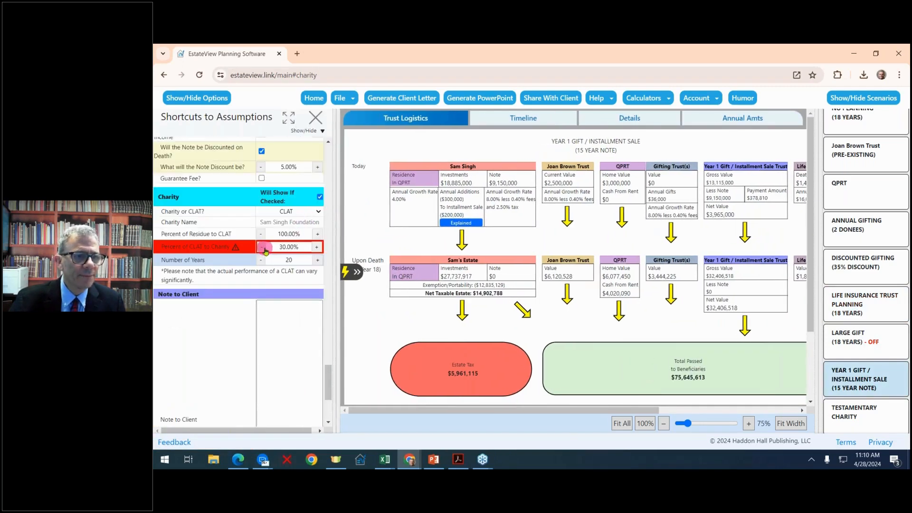
click(317, 247)
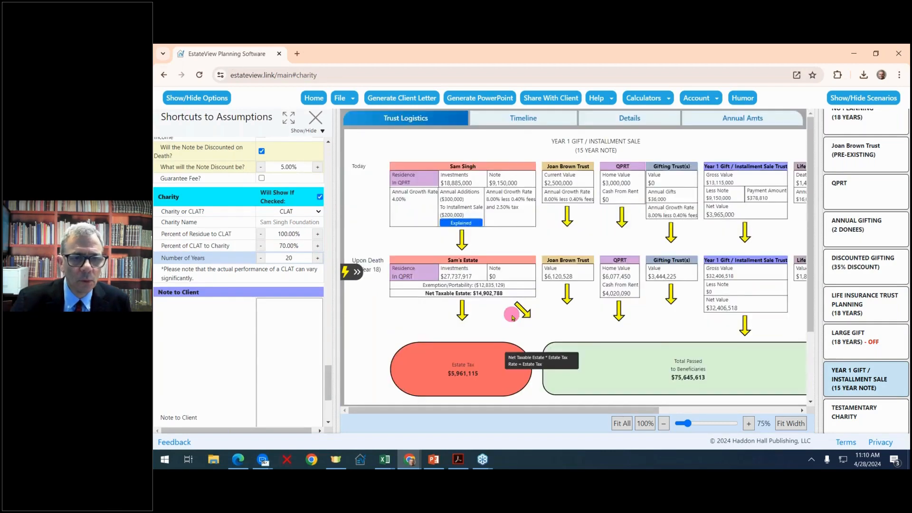
click(860, 307)
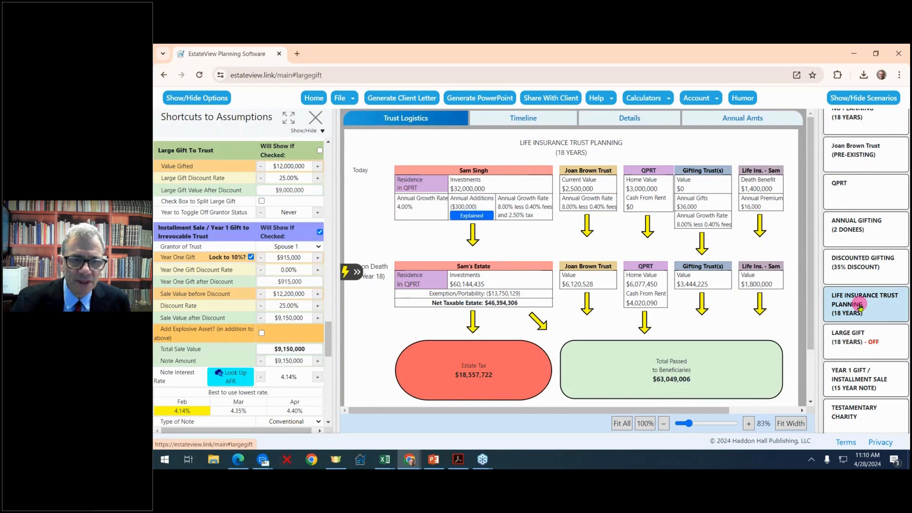
click(860, 379)
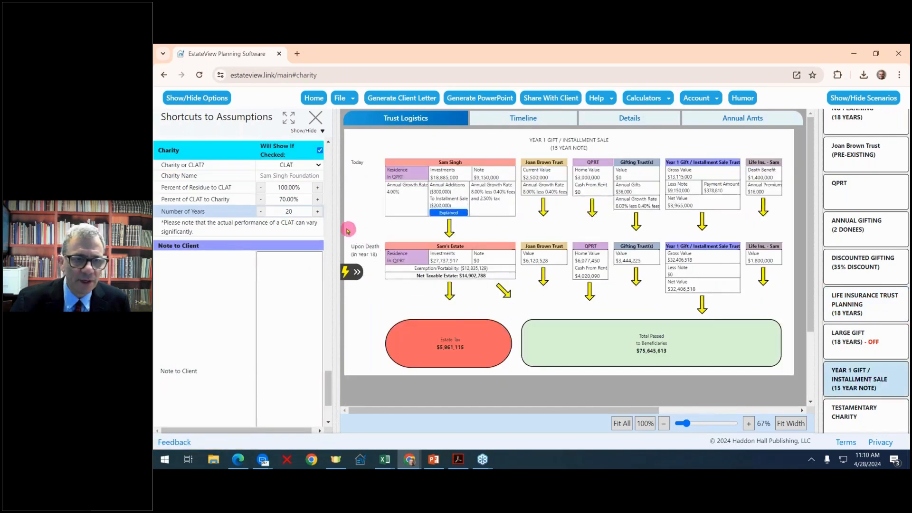
drag(337, 221, 305, 217)
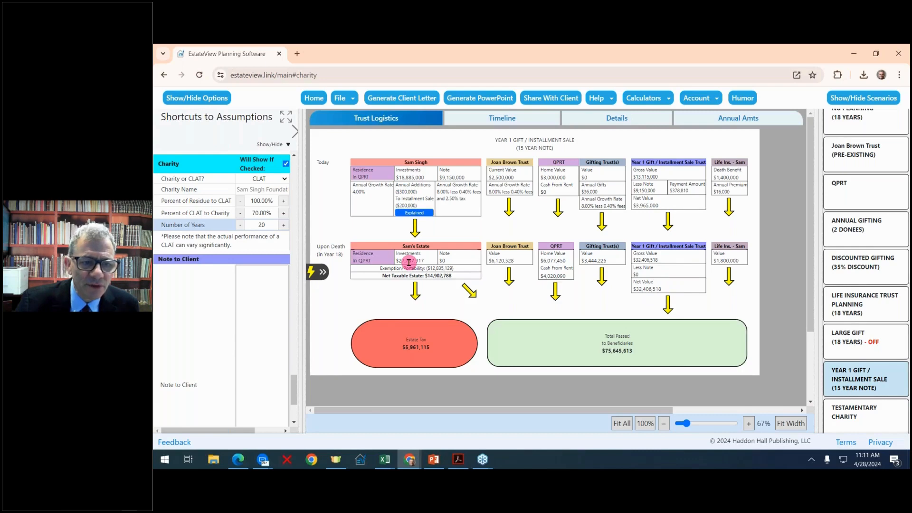
mouse_move(429, 354)
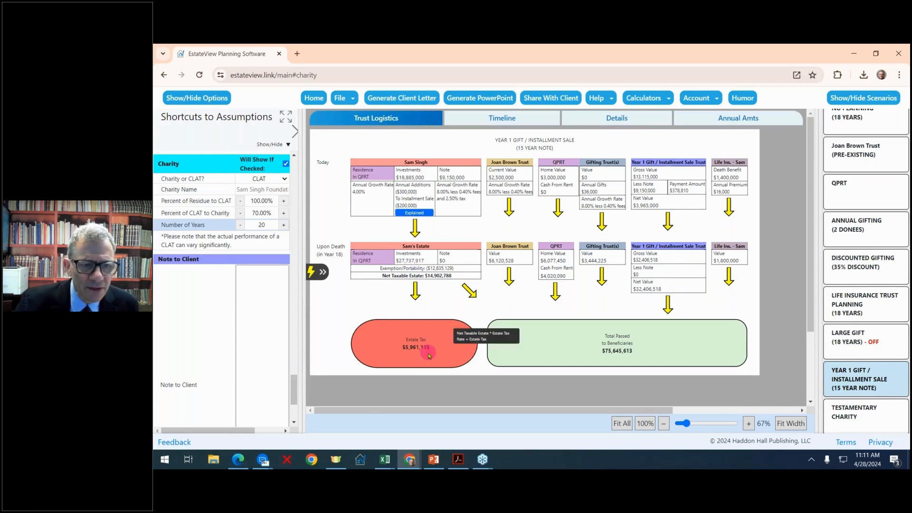
drag(305, 228, 351, 230)
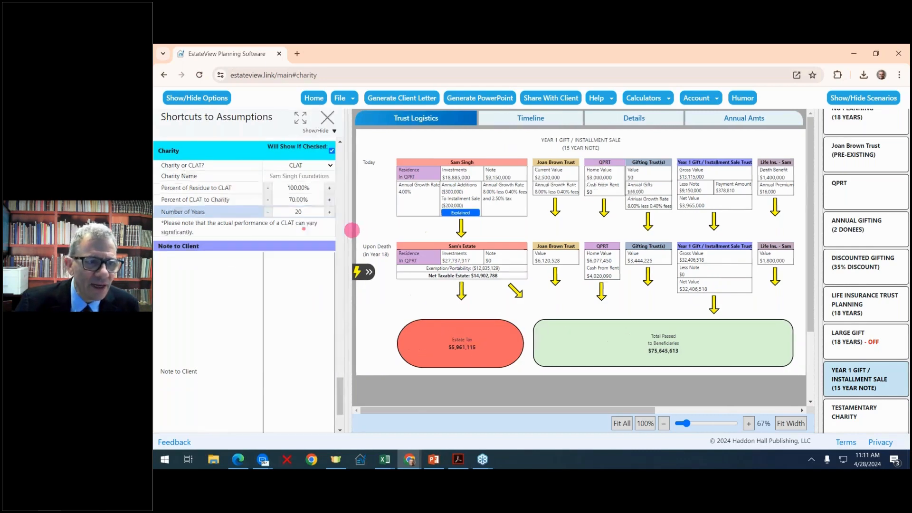
- Raise the pre-discount sale value to $19,950,000 ($14,962,500 discounted), bringing estate tax to $0
scroll(293, 257, up, 4)
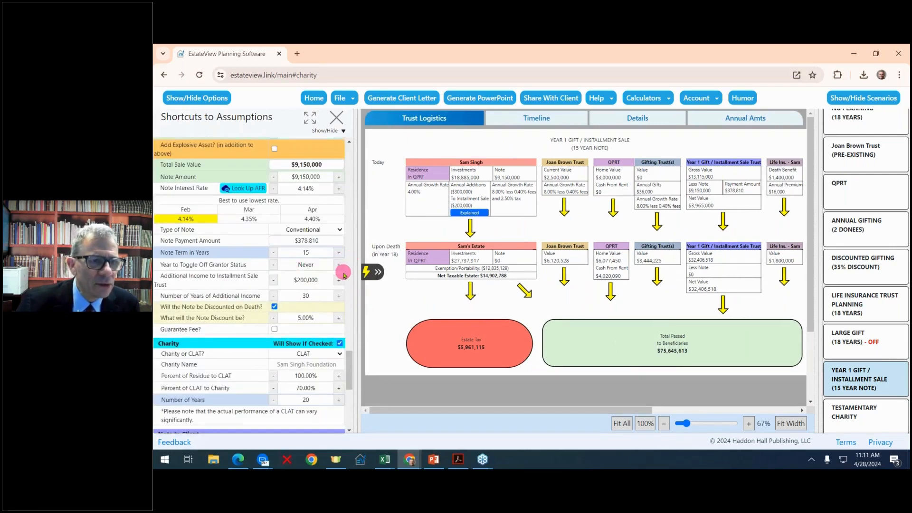
scroll(344, 276, up, 2)
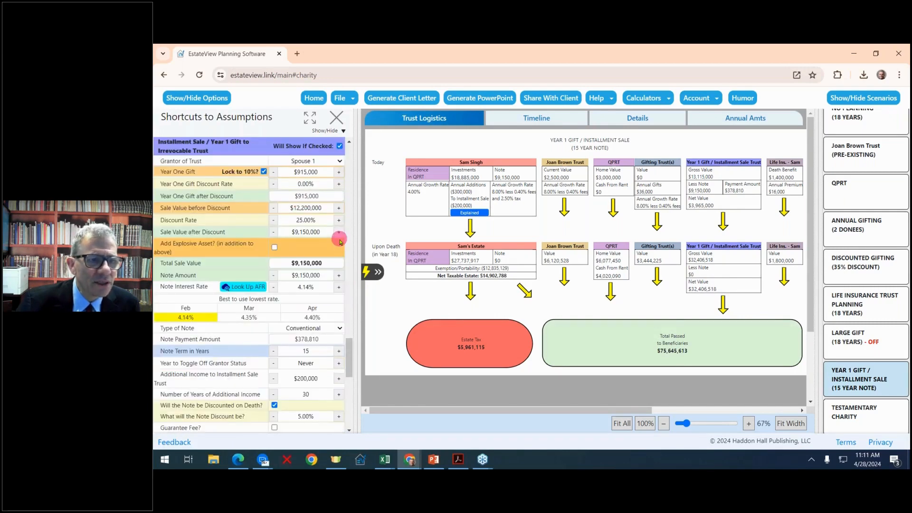
click(339, 209)
click(340, 209)
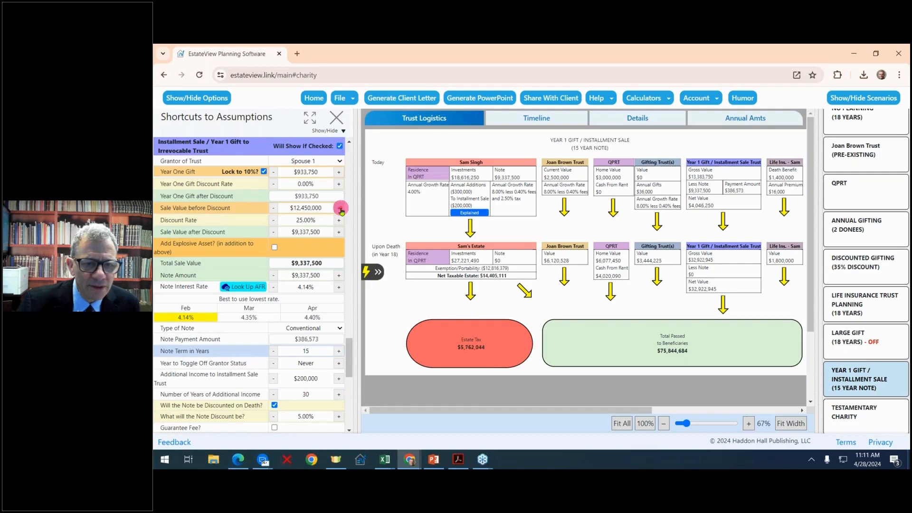
click(340, 208)
click(340, 209)
click(339, 209)
click(340, 209)
click(340, 208)
click(340, 208)
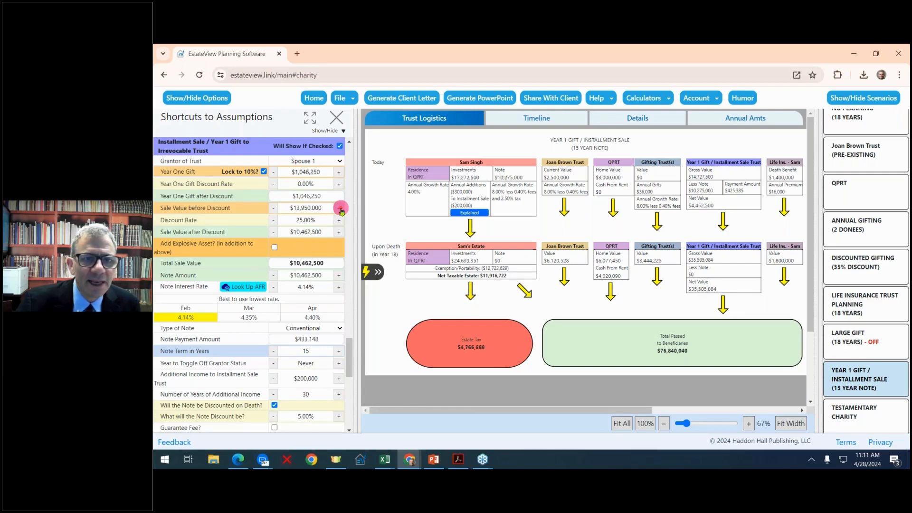
click(340, 209)
click(340, 209)
click(340, 208)
click(340, 209)
click(340, 208)
click(340, 209)
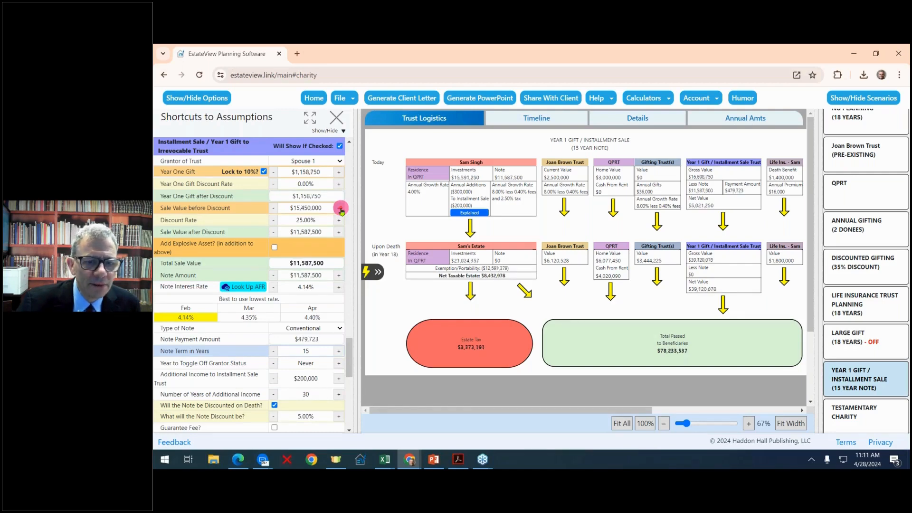
click(340, 208)
click(340, 208)
click(340, 208)
click(340, 208)
click(340, 208)
click(340, 209)
click(340, 208)
click(340, 208)
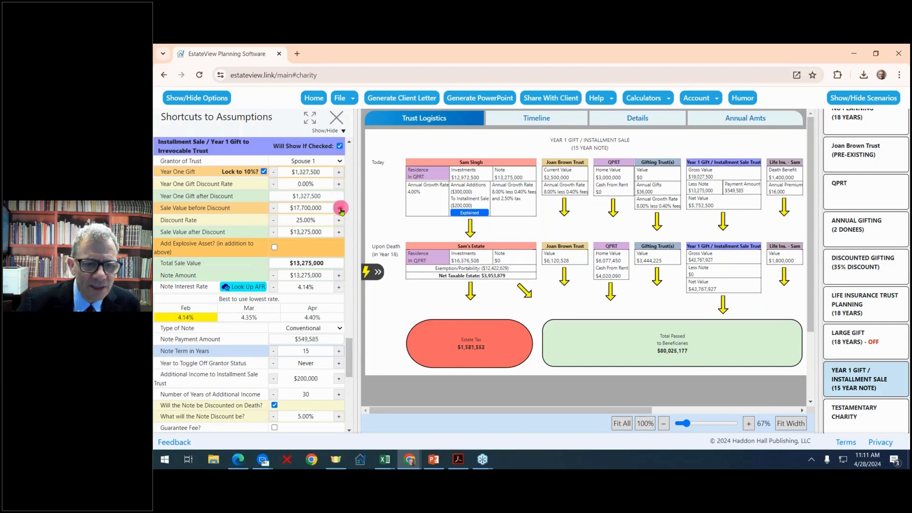
click(341, 209)
click(340, 208)
click(340, 209)
click(340, 209)
click(340, 209)
click(340, 209)
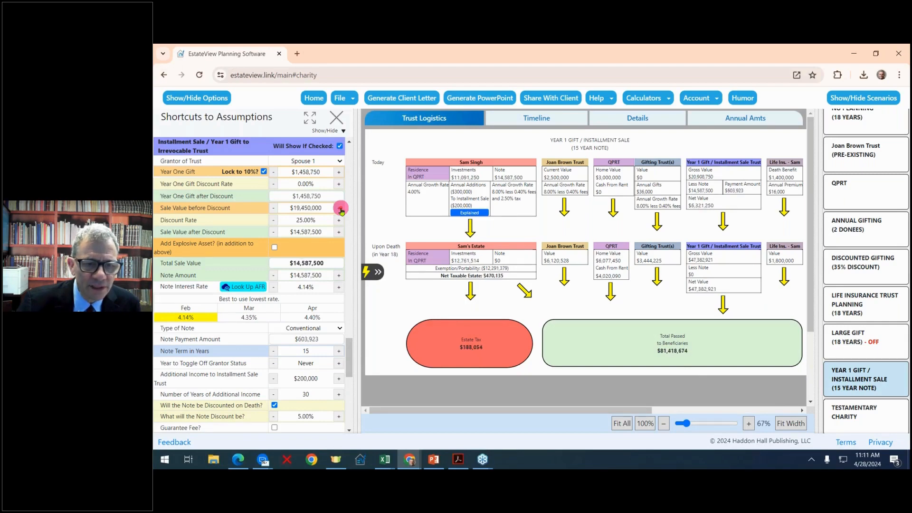
click(340, 208)
click(340, 208)
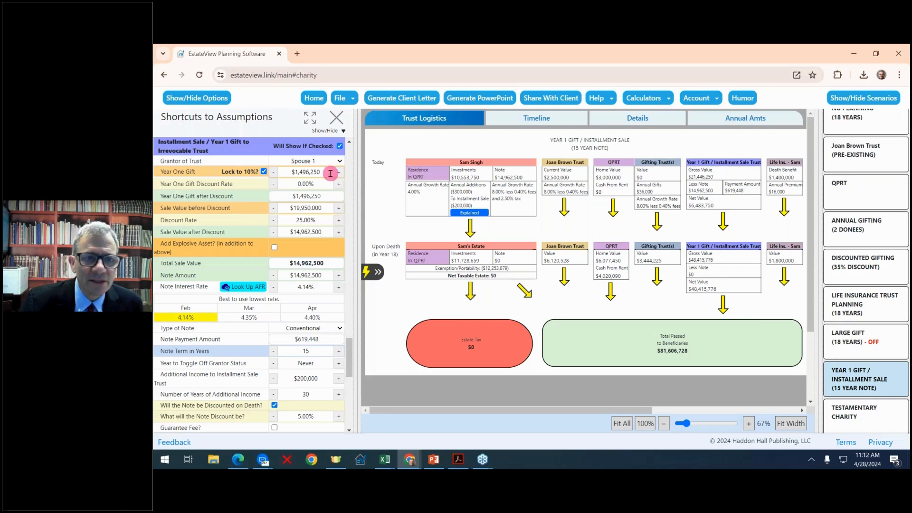
drag(358, 224, 271, 224)
click(696, 336)
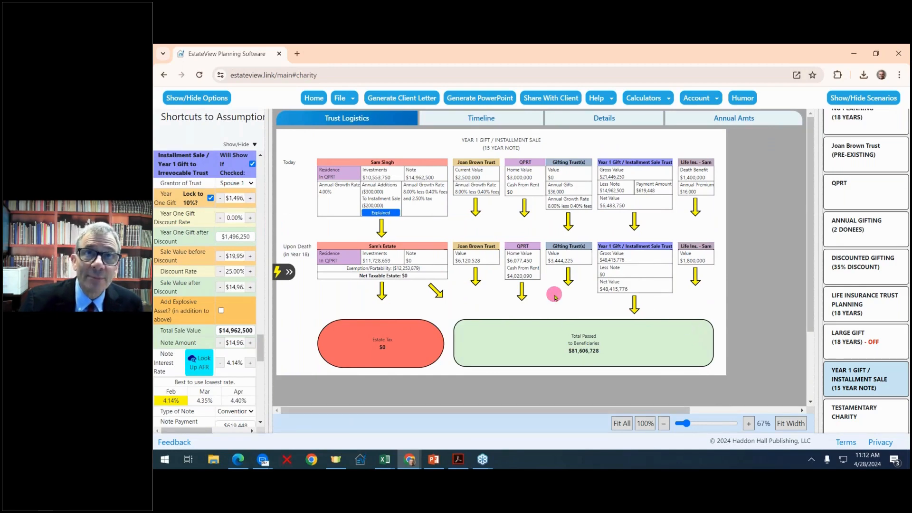
- Show the estate timeline chart and widen the assumptions panel beside it
click(491, 120)
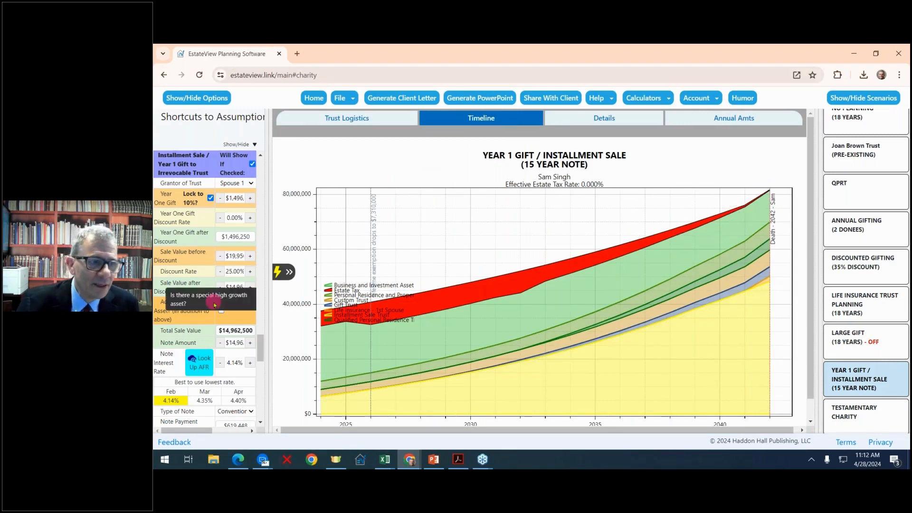
scroll(233, 316, up, 1)
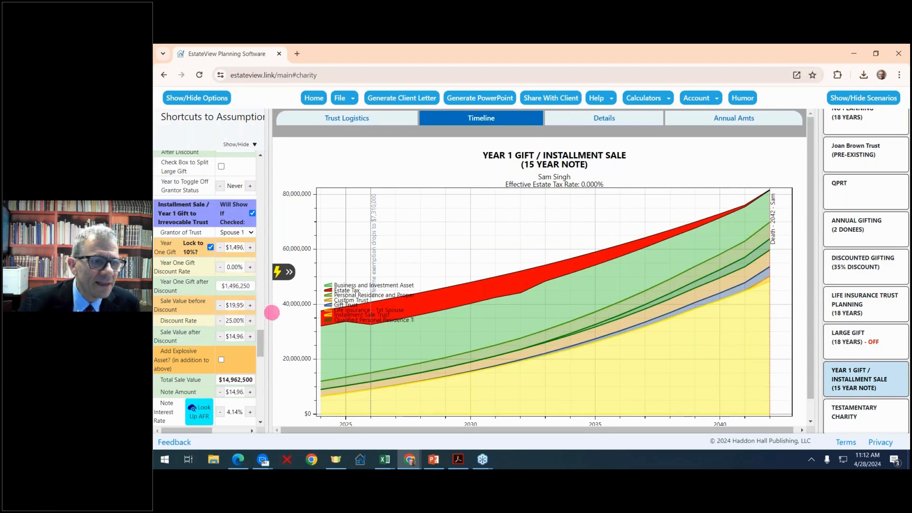
drag(272, 346, 303, 273)
- Settle the pre-discount sale value at $20,700,000 ($15,525,000 discounted, $1,552,500 year-one gift)
click(297, 262)
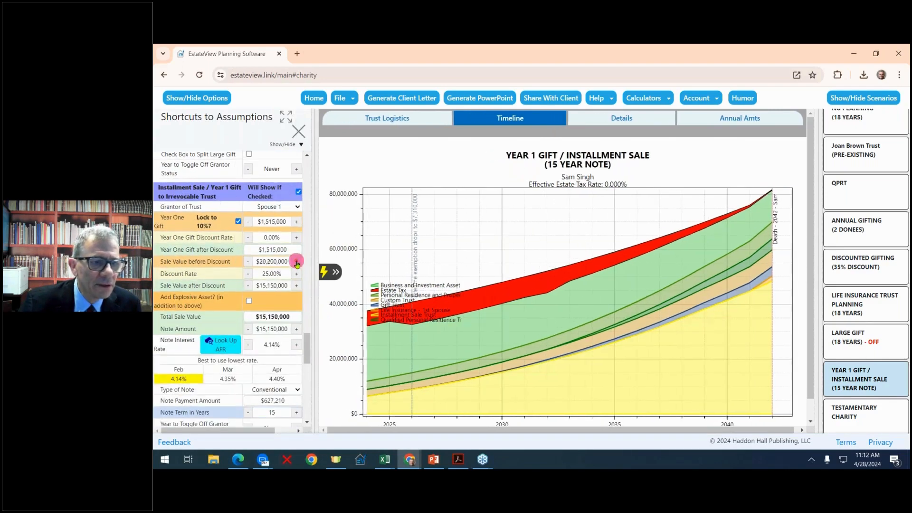
click(297, 262)
click(297, 262)
click(297, 262)
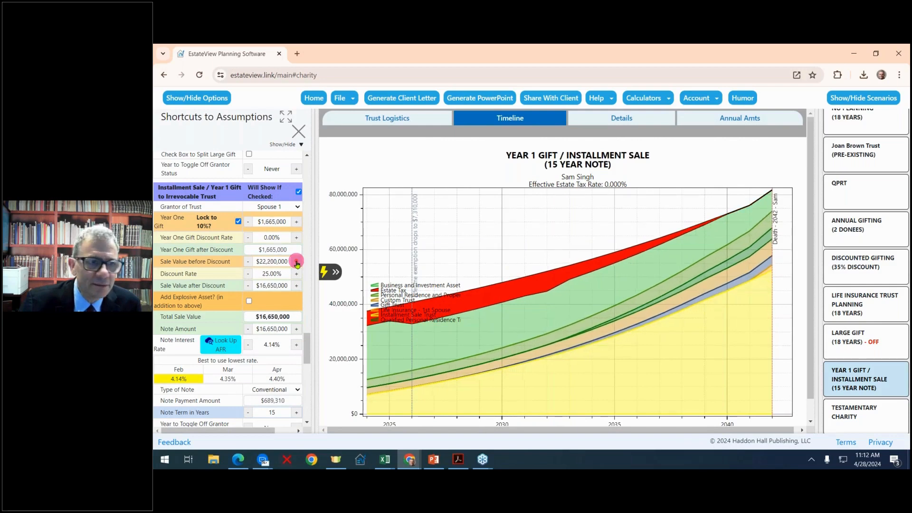
click(297, 261)
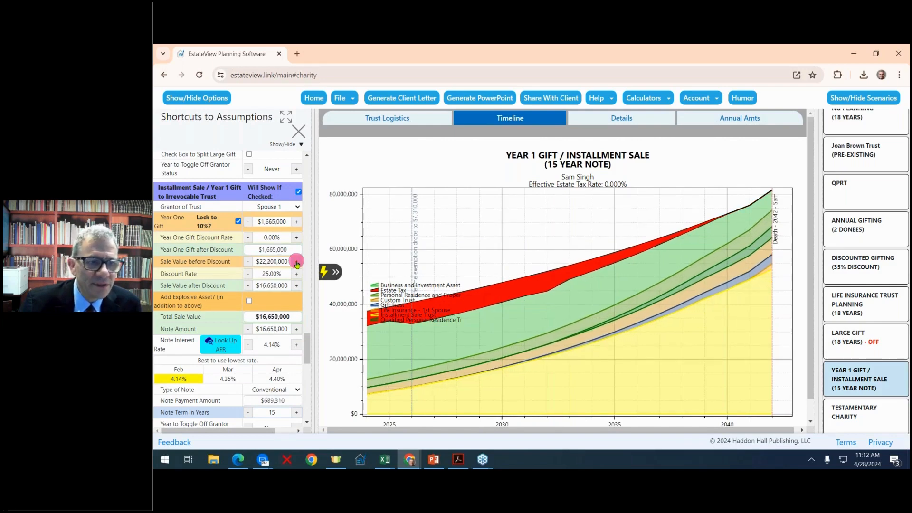
click(297, 261)
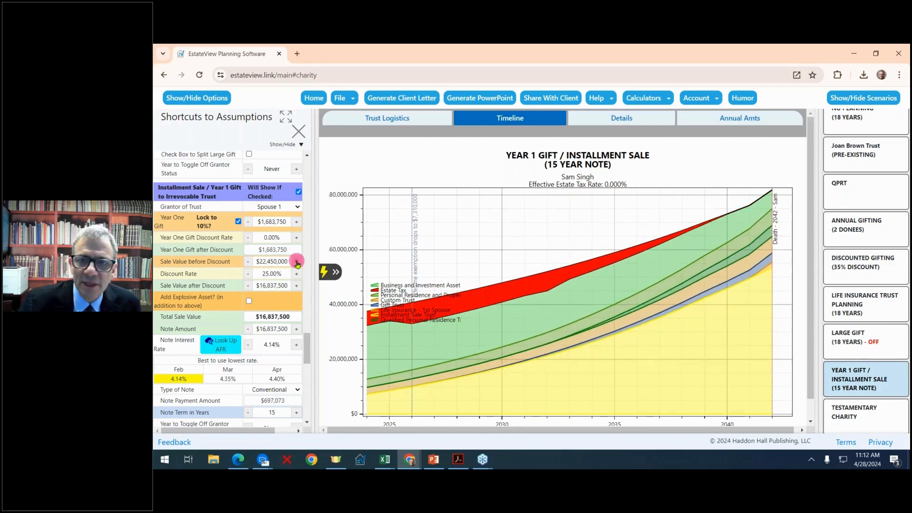
click(248, 262)
click(248, 262)
click(248, 262)
click(248, 262)
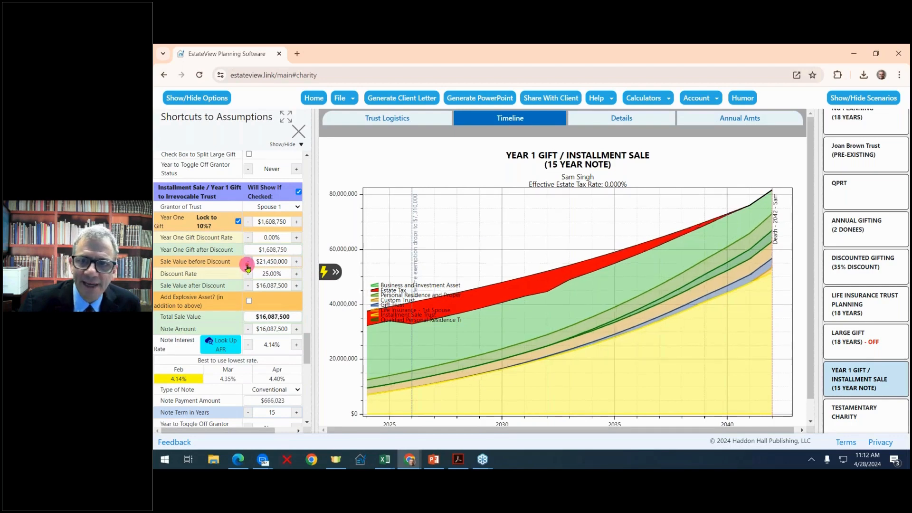
click(248, 262)
click(248, 262)
click(247, 265)
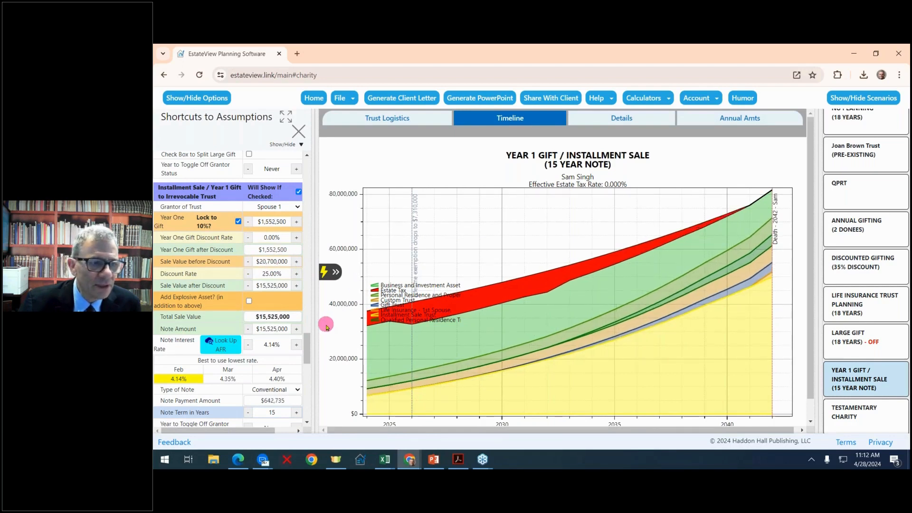
- Add an explosive asset to the installment sale with 100% of it sold
click(249, 301)
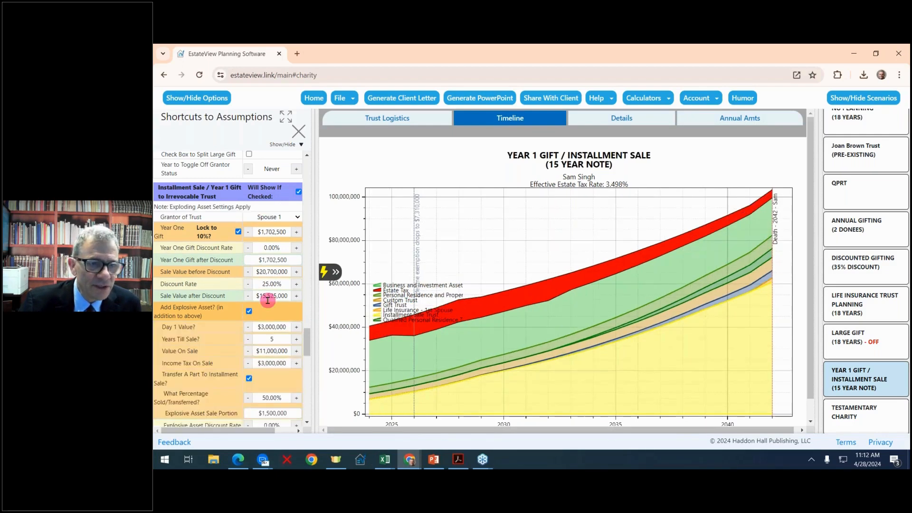
scroll(285, 304, down, 2)
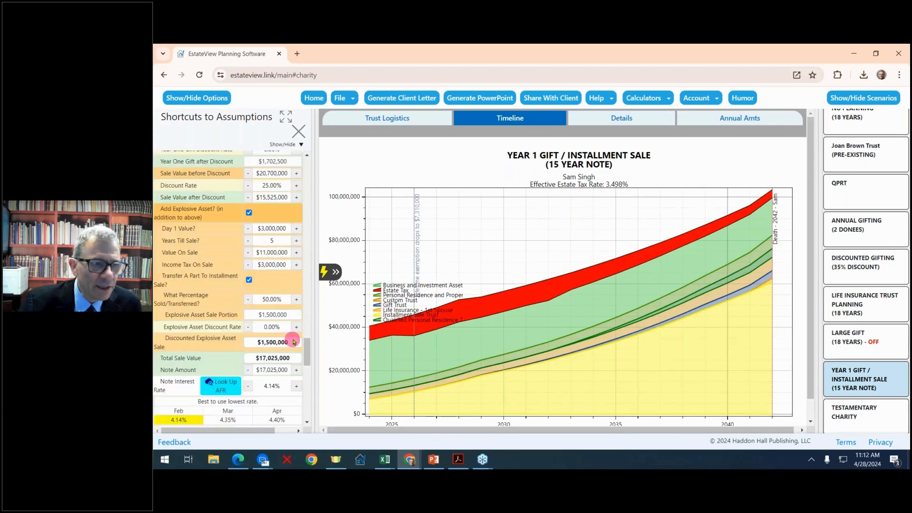
click(298, 299)
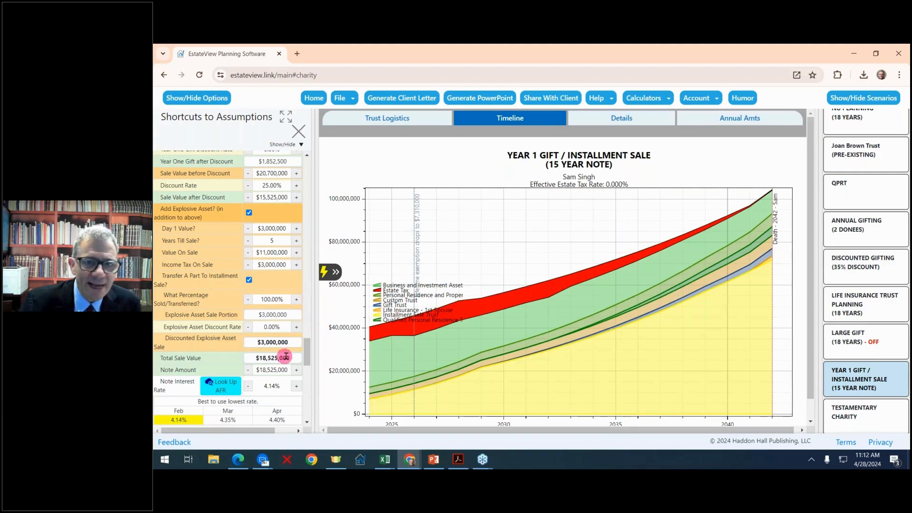
scroll(298, 348, up, 5)
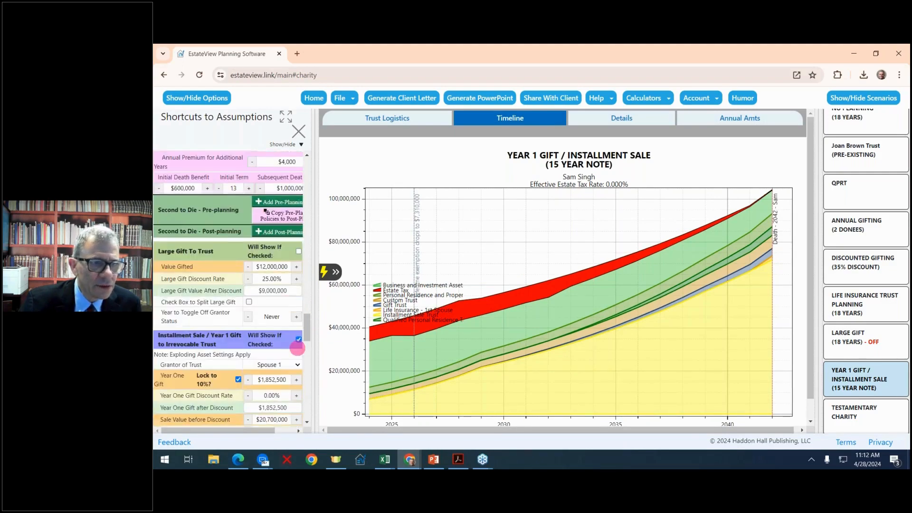
scroll(297, 349, down, 6)
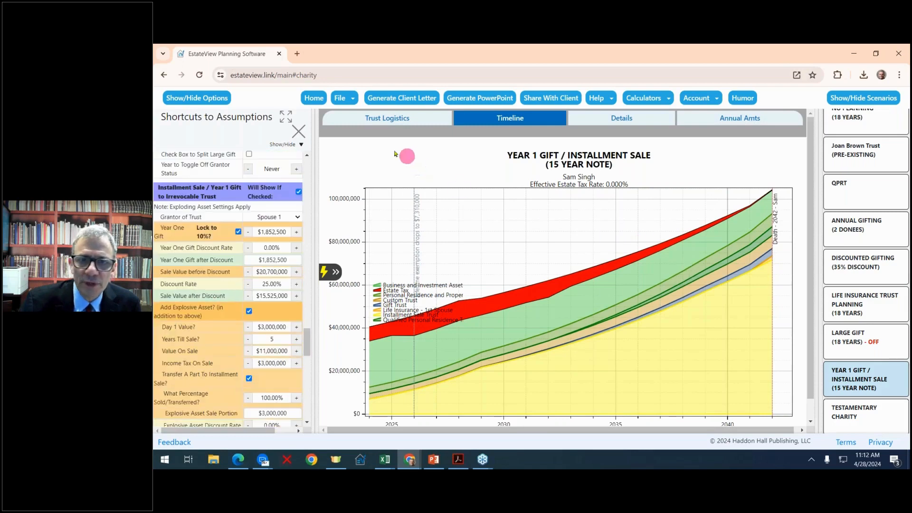
- On the trust logistics diagram, raise the explosive asset's value on sale to $11,750,000
click(382, 118)
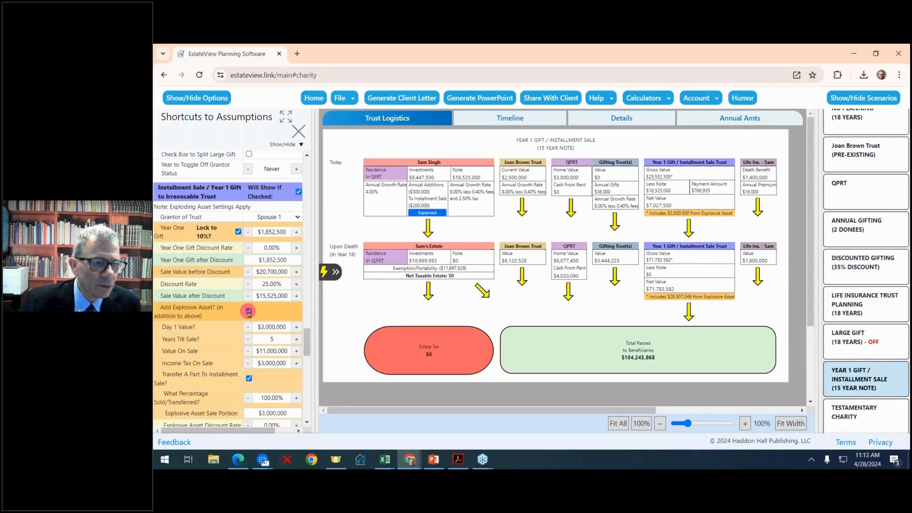
click(297, 352)
click(297, 352)
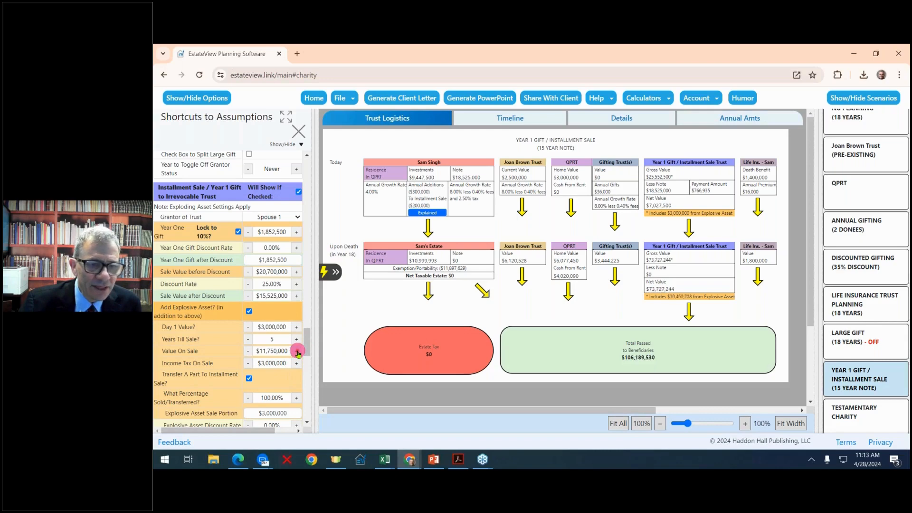
click(297, 352)
click(296, 352)
click(297, 352)
click(297, 352)
click(297, 352)
click(296, 352)
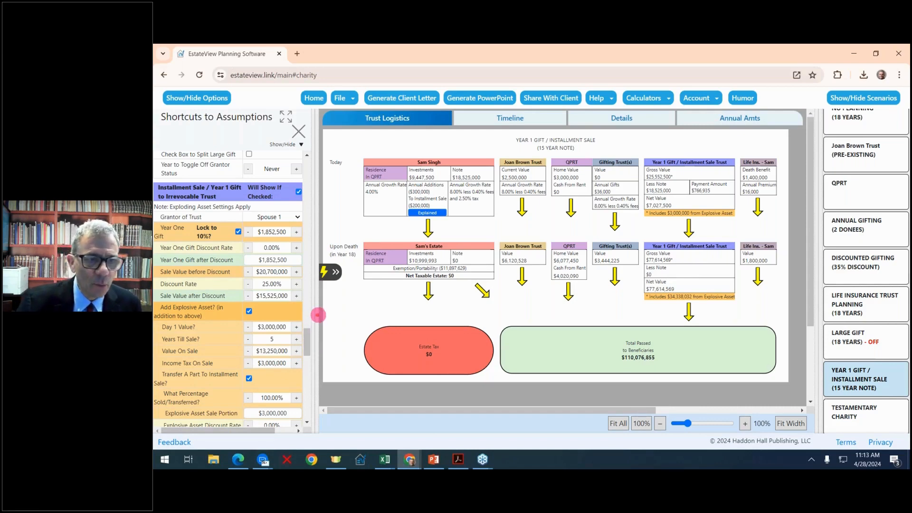
- On the timeline chart, set income tax on sale to $3,500,000 and value on sale to $15,750,000
drag(318, 314, 330, 314)
click(527, 122)
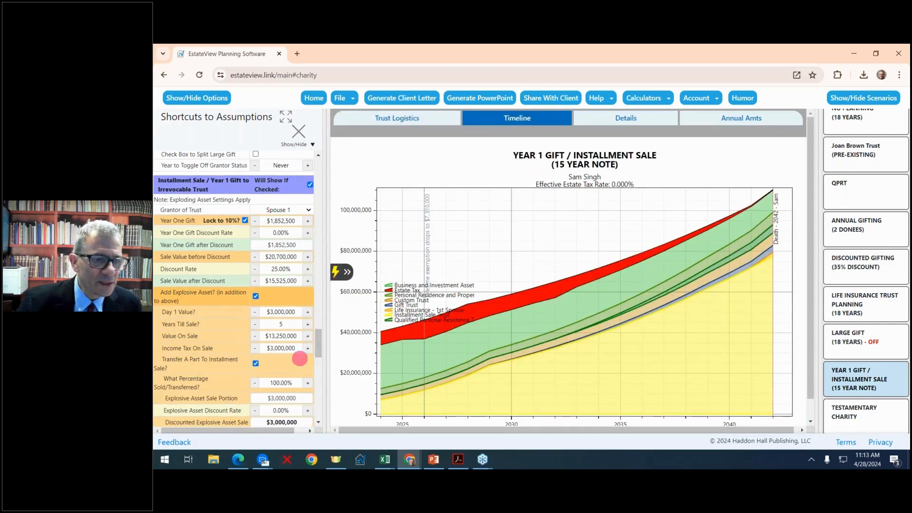
click(307, 349)
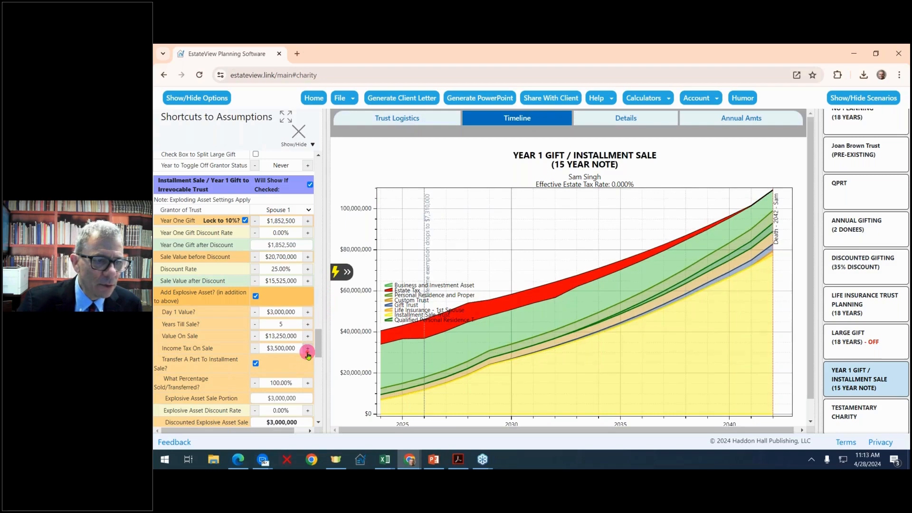
click(308, 335)
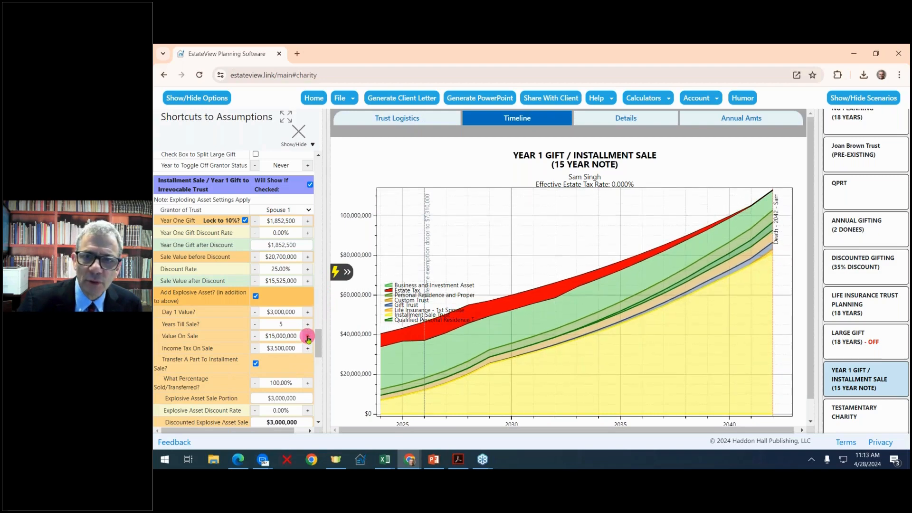
click(308, 337)
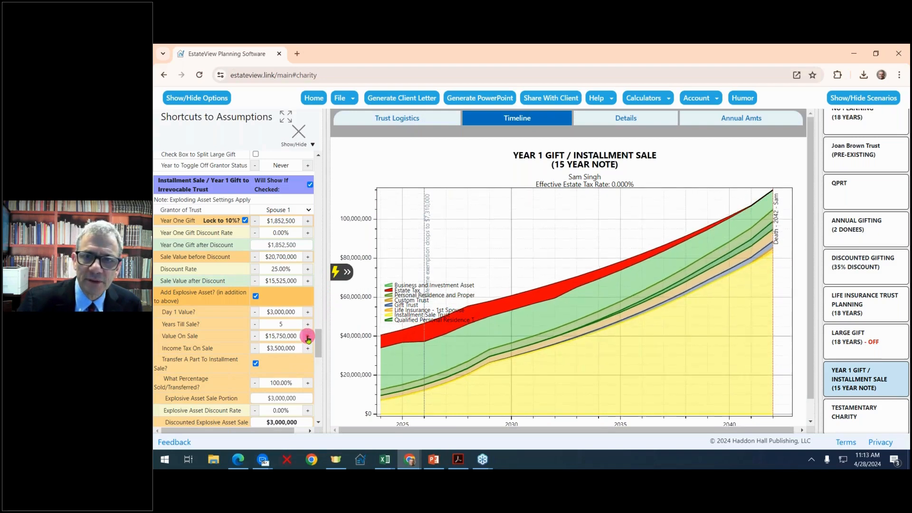
- Set the explosive asset discount rate to 60%, cutting its $3,000,000 portion to $1,200,000
click(309, 399)
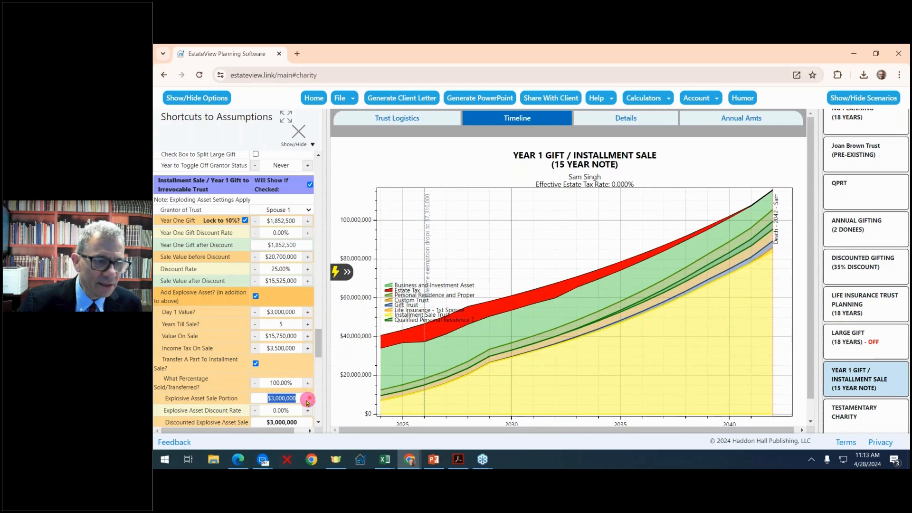
scroll(297, 398, down, 1)
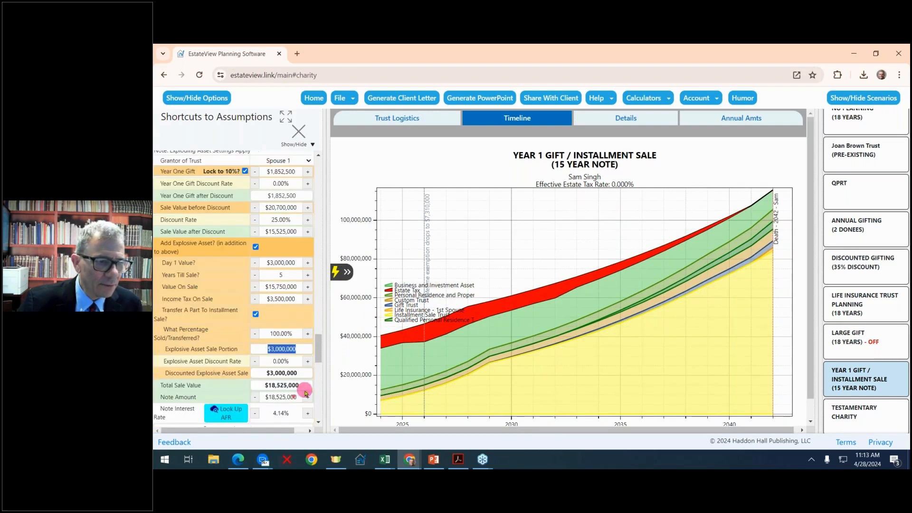
click(308, 361)
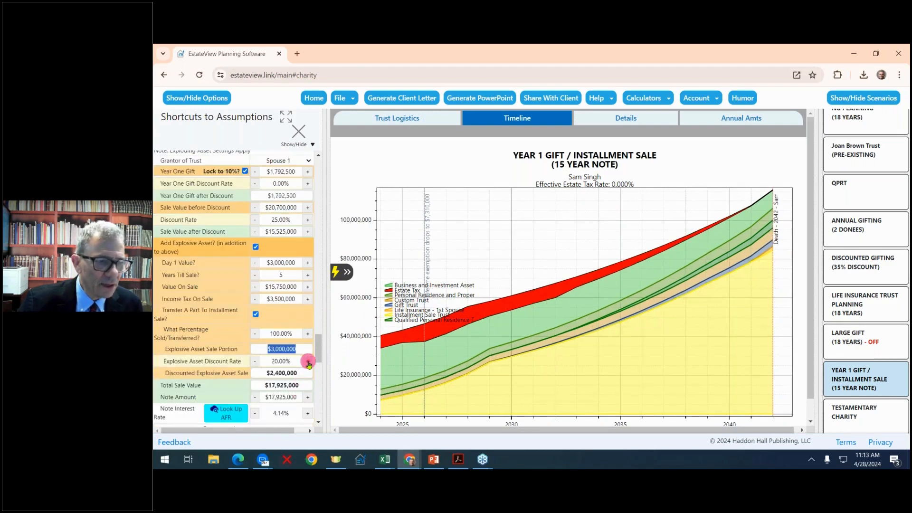
click(307, 361)
click(307, 362)
scroll(309, 363, down, 2)
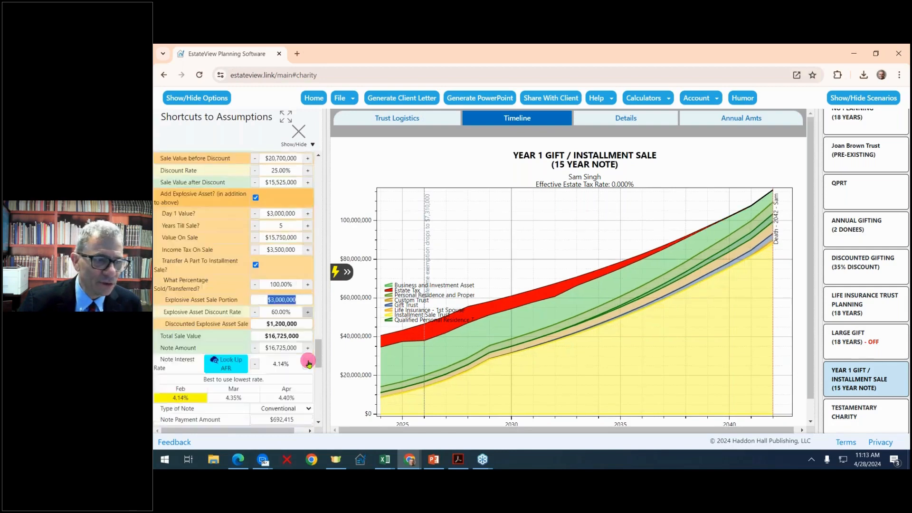
scroll(309, 363, up, 3)
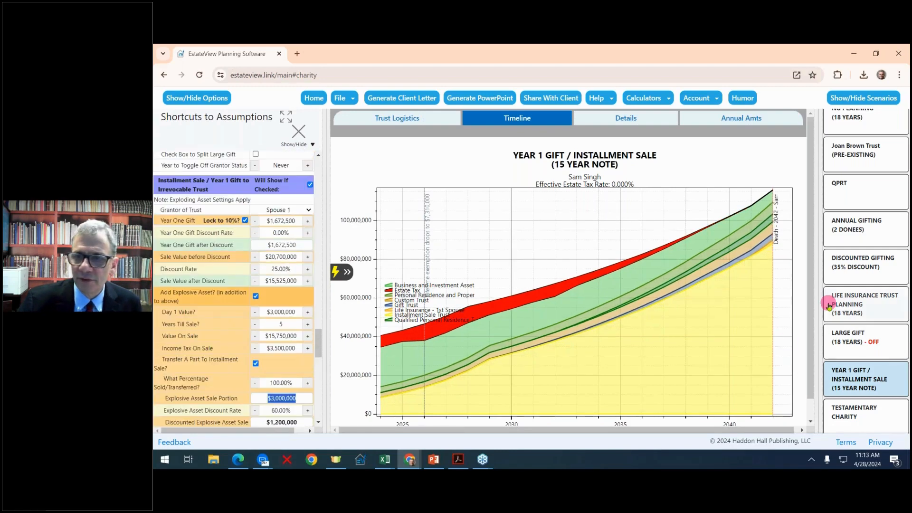
click(864, 380)
scroll(283, 278, up, 4)
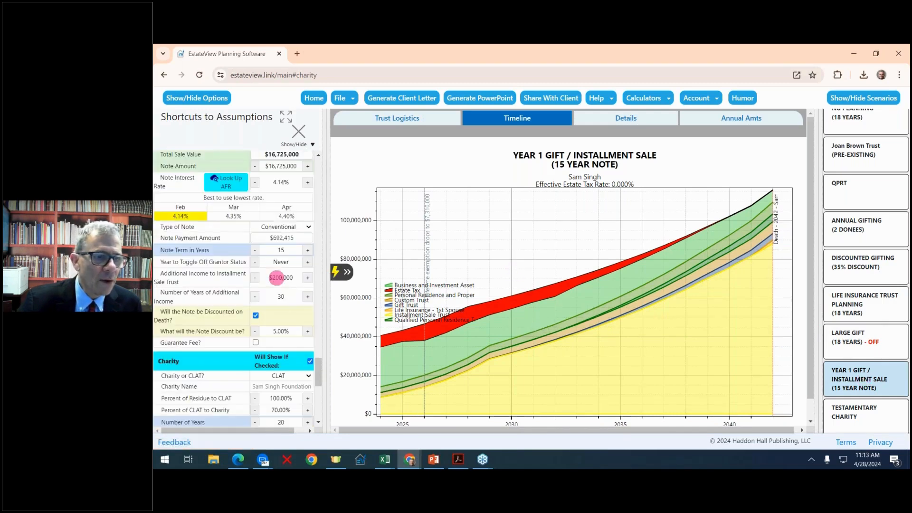
scroll(277, 278, up, 4)
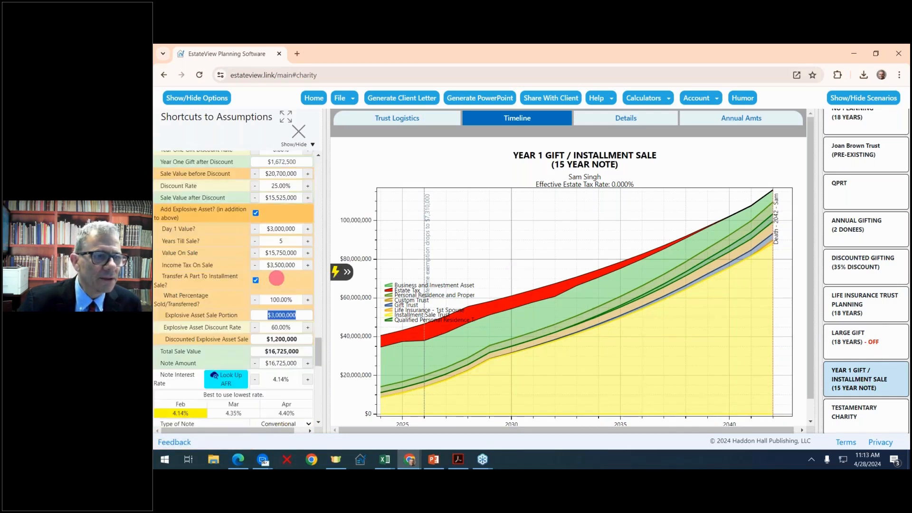
scroll(273, 276, up, 2)
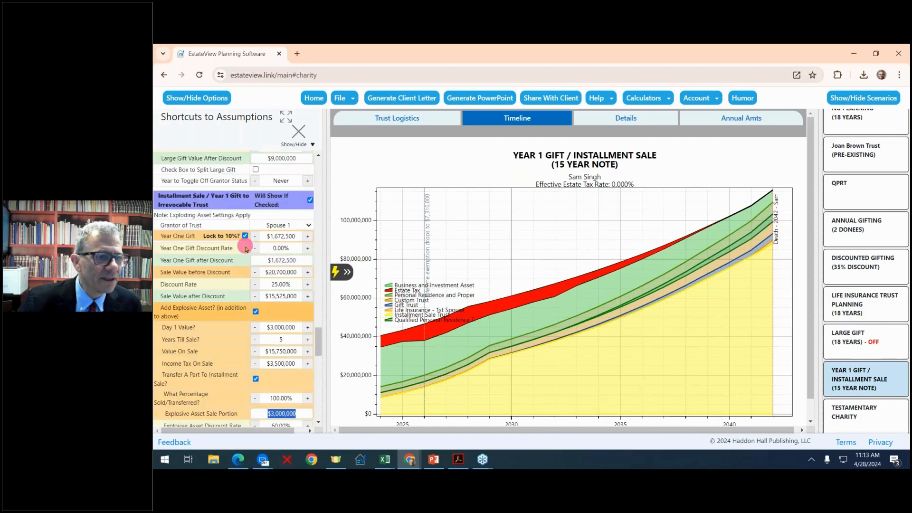
- Turn off the year 1 installment sale scenario
click(310, 200)
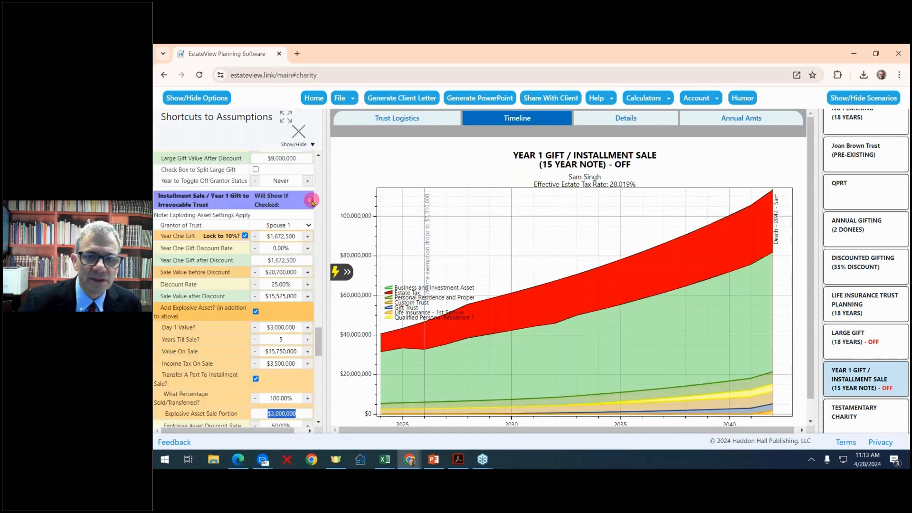
scroll(265, 321, down, 7)
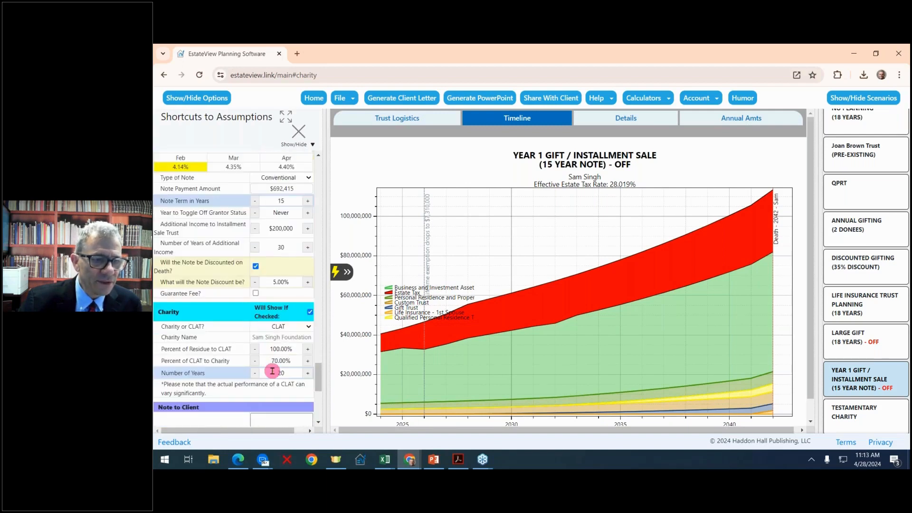
scroll(284, 355, down, 2)
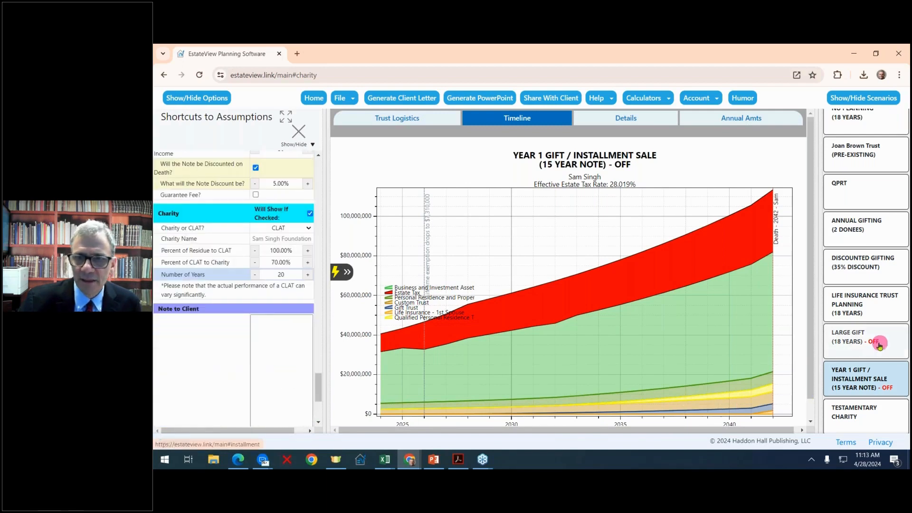
- In the trust logistics view, send the testamentary residue to Charity instead of a CLAT
click(415, 115)
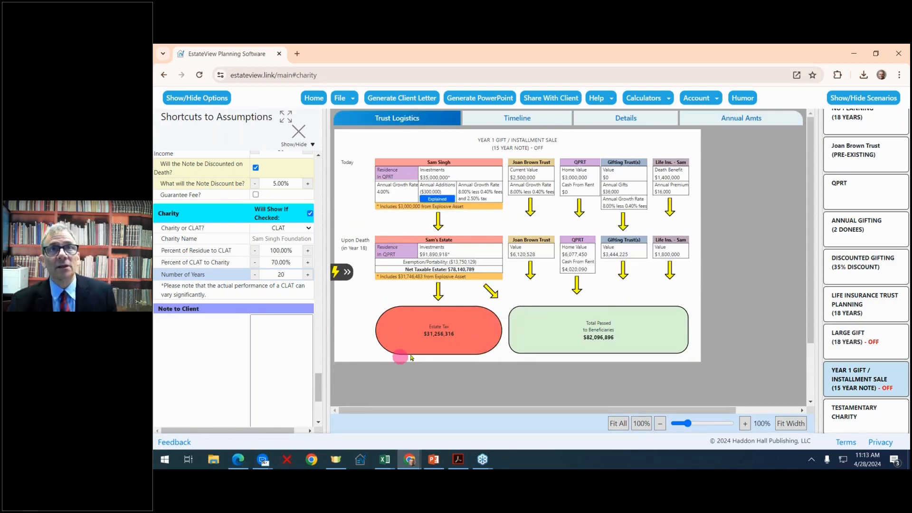
mouse_move(434, 351)
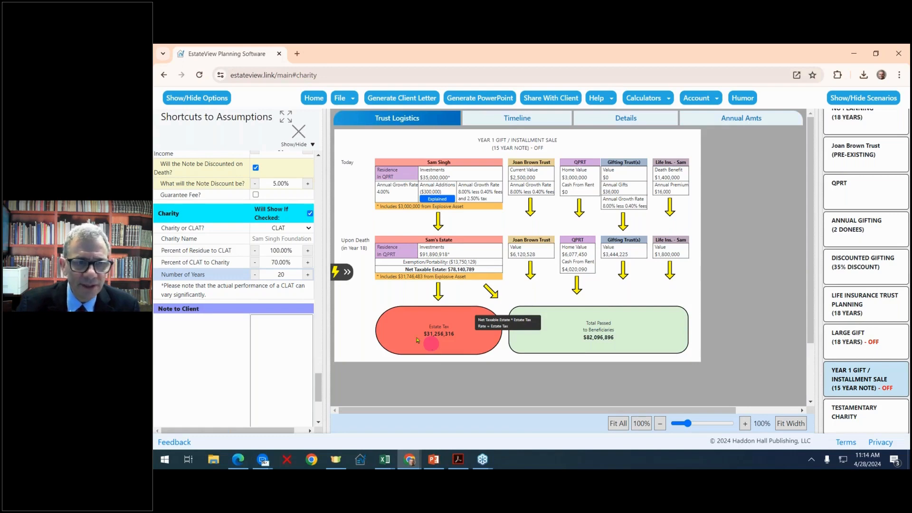
click(300, 229)
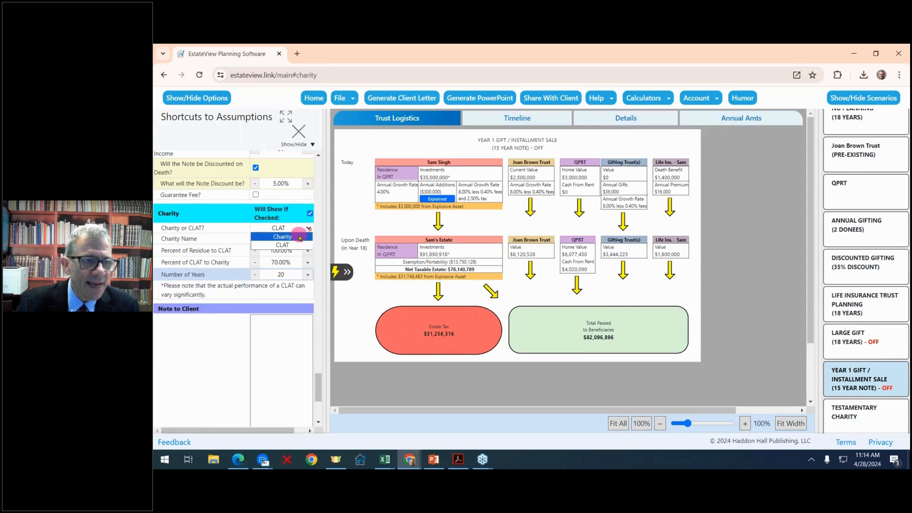
click(300, 237)
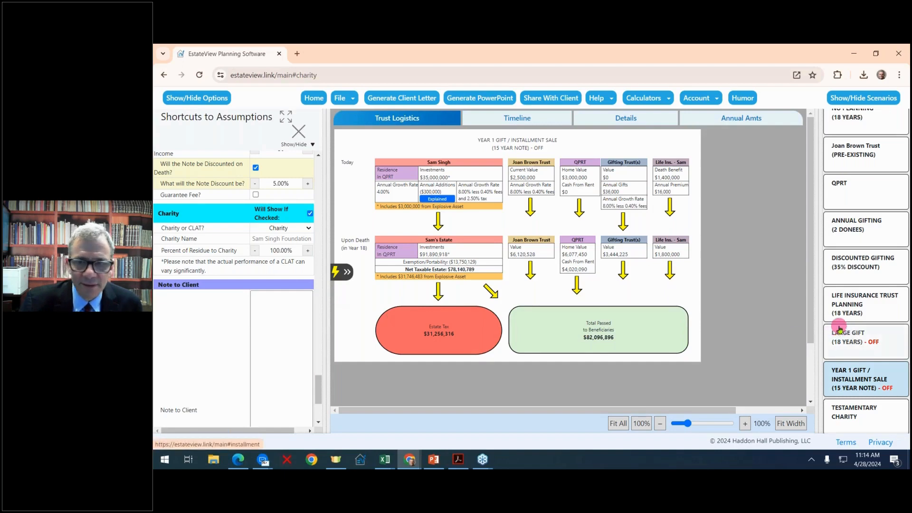
- Compare the Testamentary Charity scenario ($78,140,789 to the foundation, $0 tax) with Year 1 Gift / Installment Sale
click(855, 409)
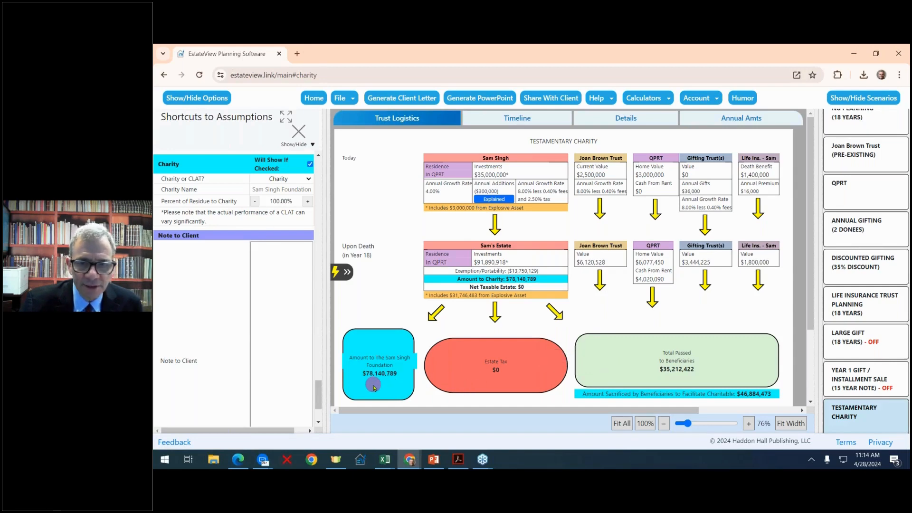
mouse_move(499, 389)
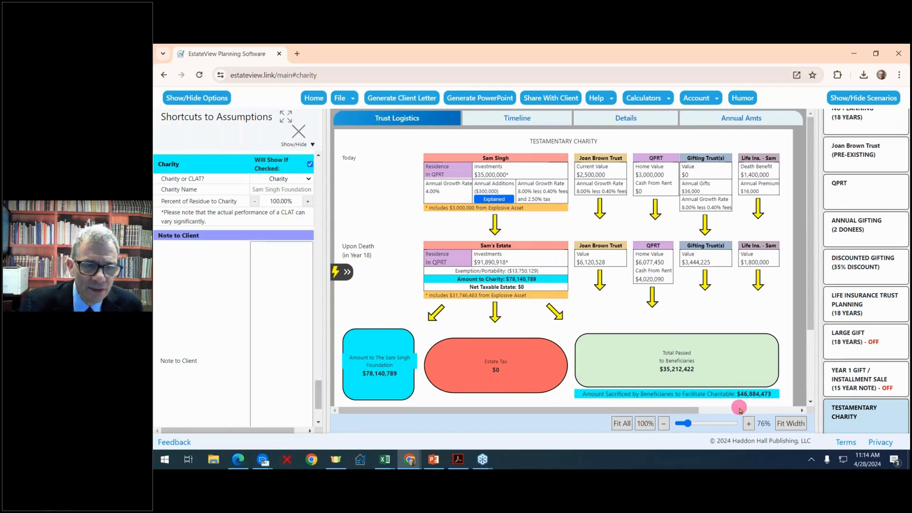
click(849, 386)
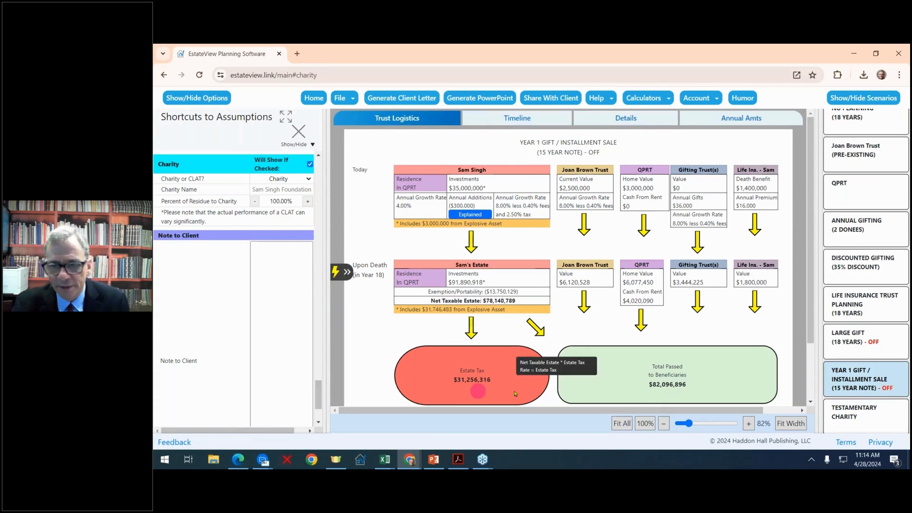
click(863, 418)
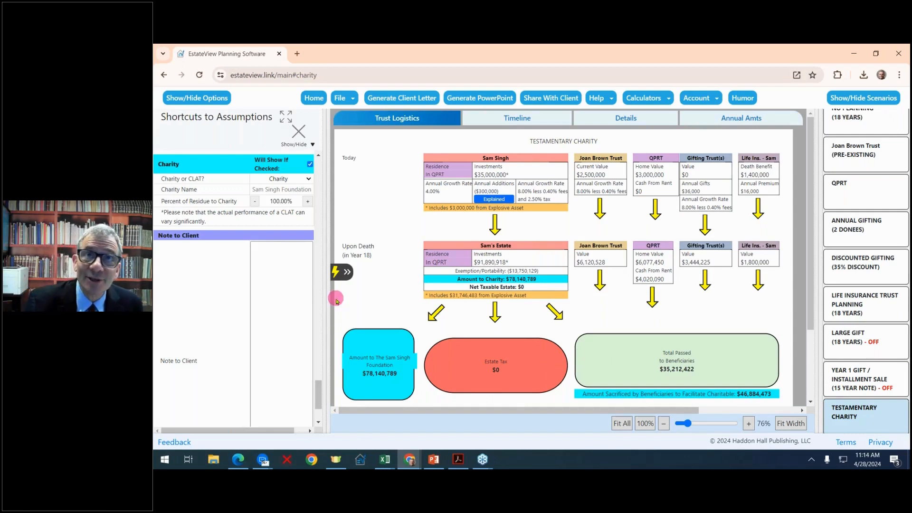
- Switch the Charity or CLAT? choice to CLAT and lower the charity share to 50.00%
click(309, 180)
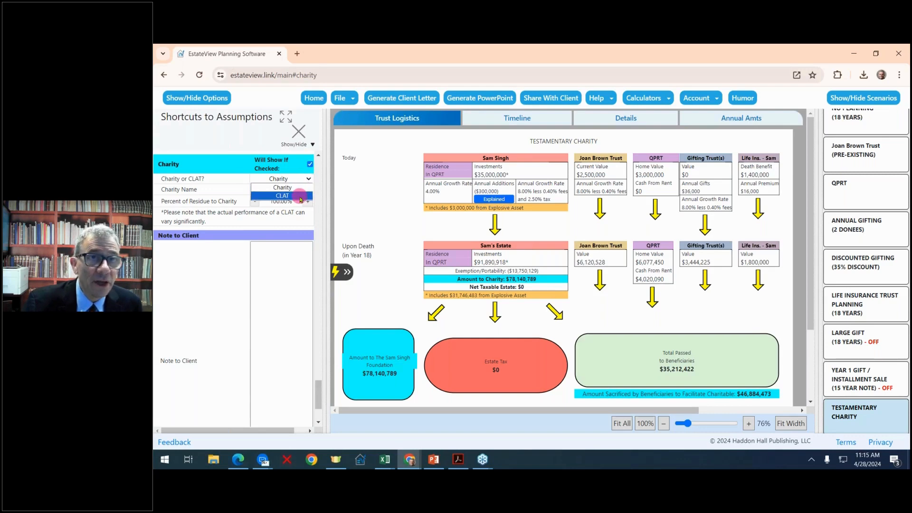
click(301, 195)
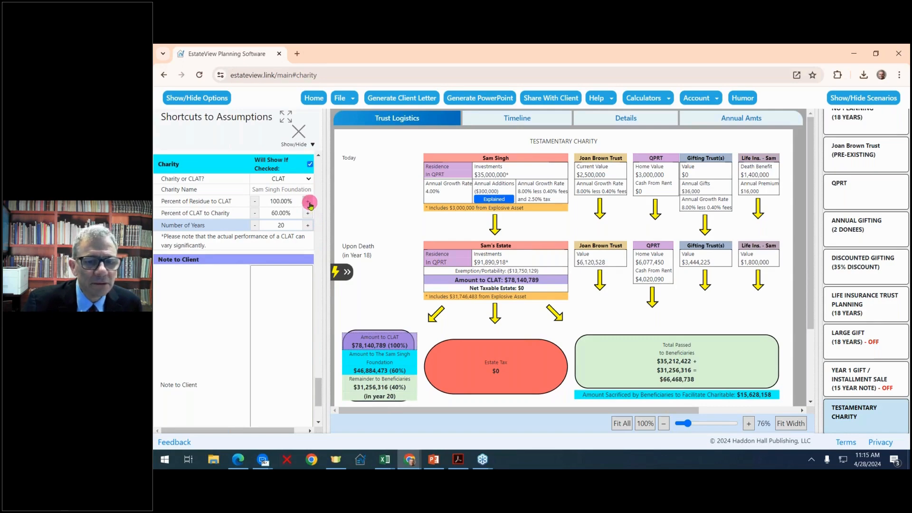
click(255, 213)
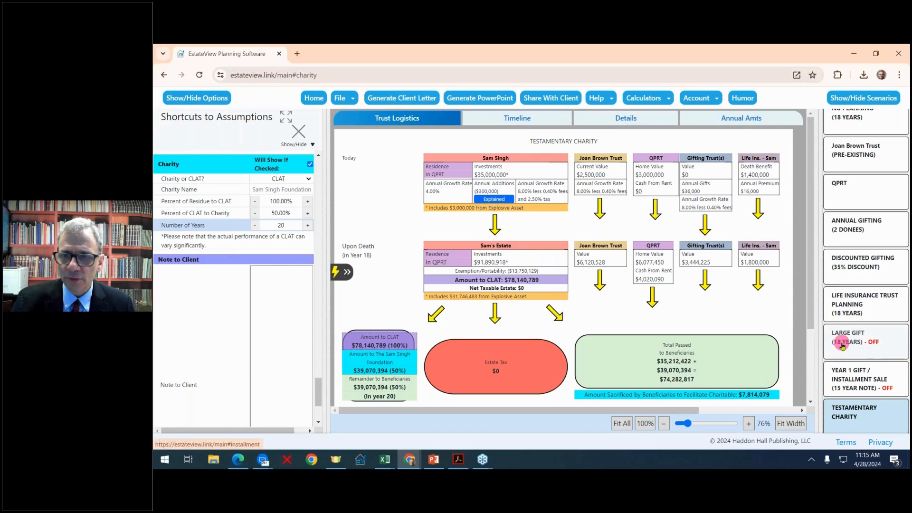
- Re-check Large Gift To Trust, cutting the CLAT to $40,091,691 and raising beneficiaries to $93,307,366
scroll(269, 274, up, 3)
scroll(269, 274, up, 10)
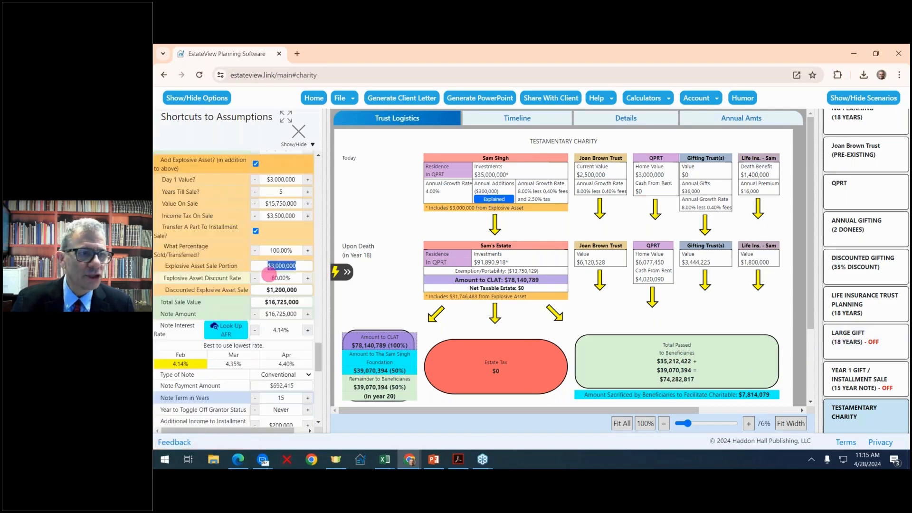
scroll(259, 272, up, 1)
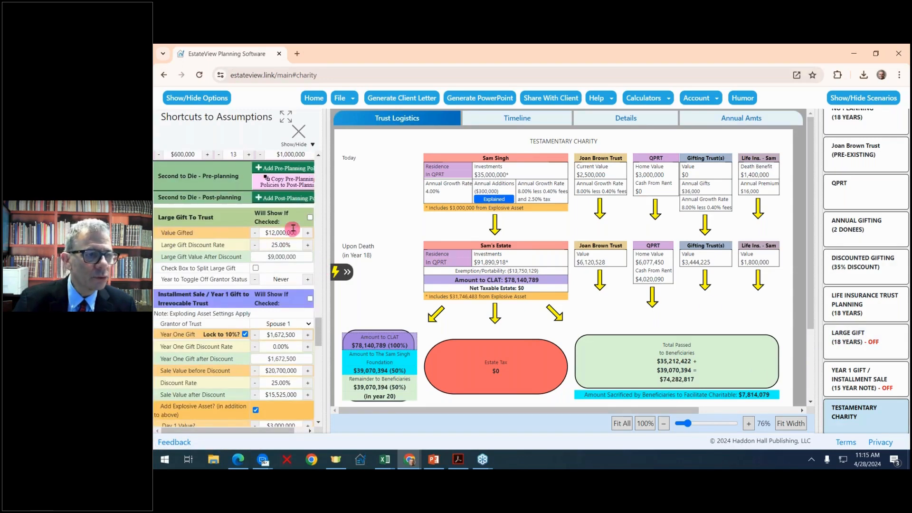
click(309, 217)
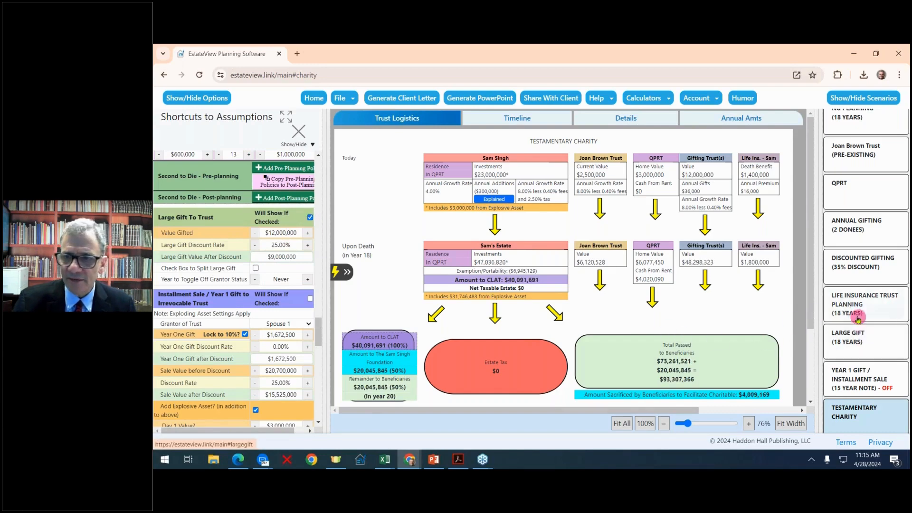
scroll(726, 345, down, 2)
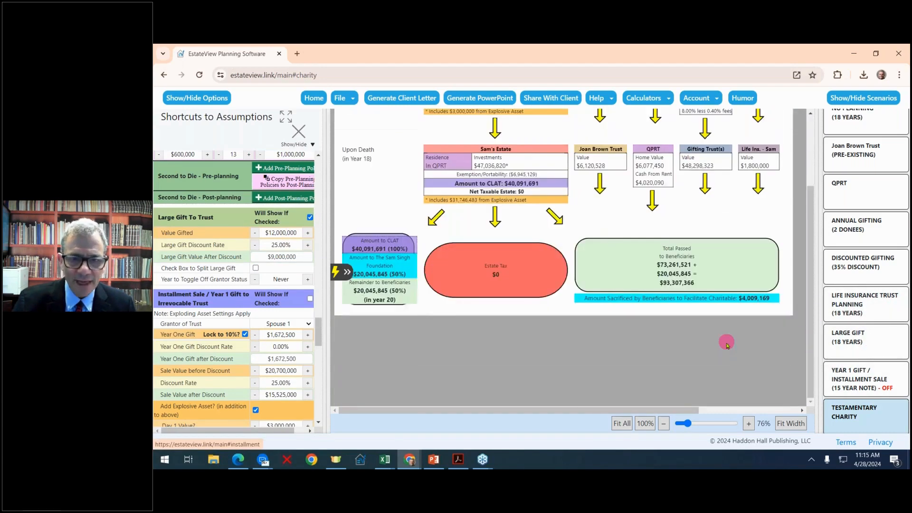
scroll(725, 346, up, 2)
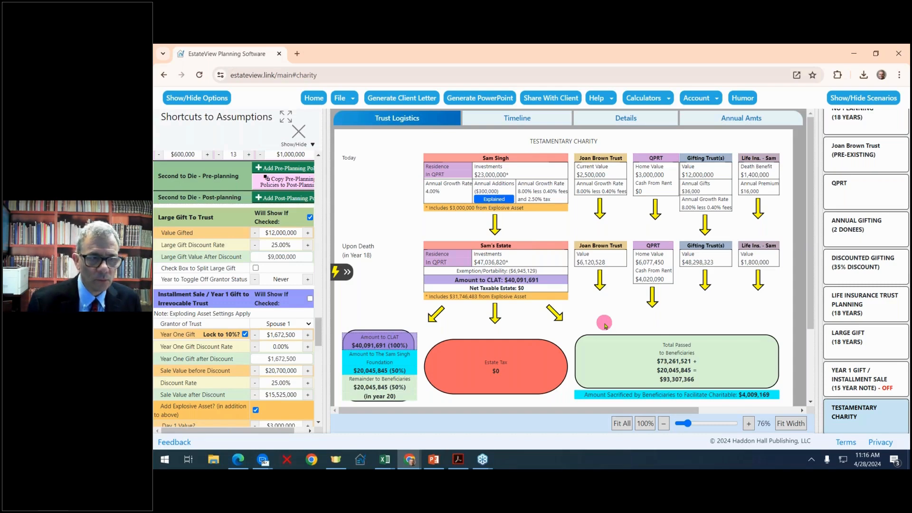
- Turn Large Gift To Trust off, restoring the CLAT to $78,140,789 and beneficiaries to $74,282,817
click(310, 219)
click(310, 219)
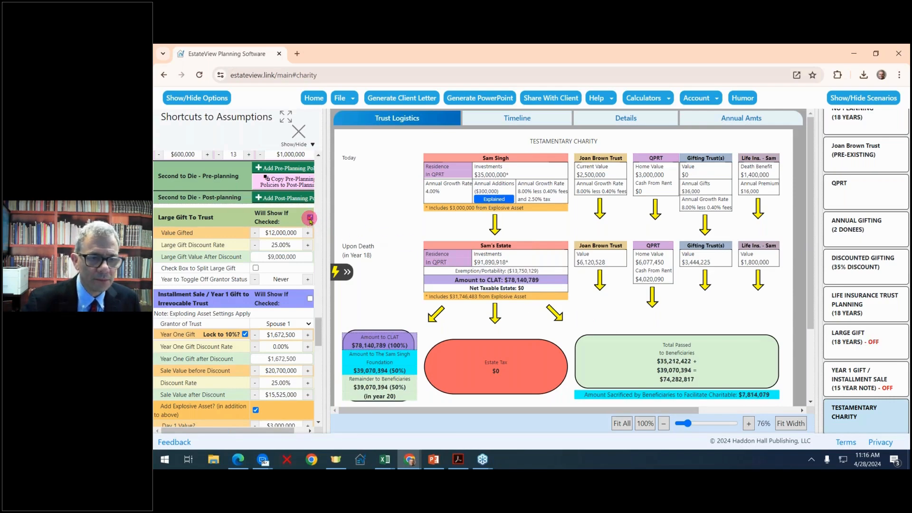
click(310, 218)
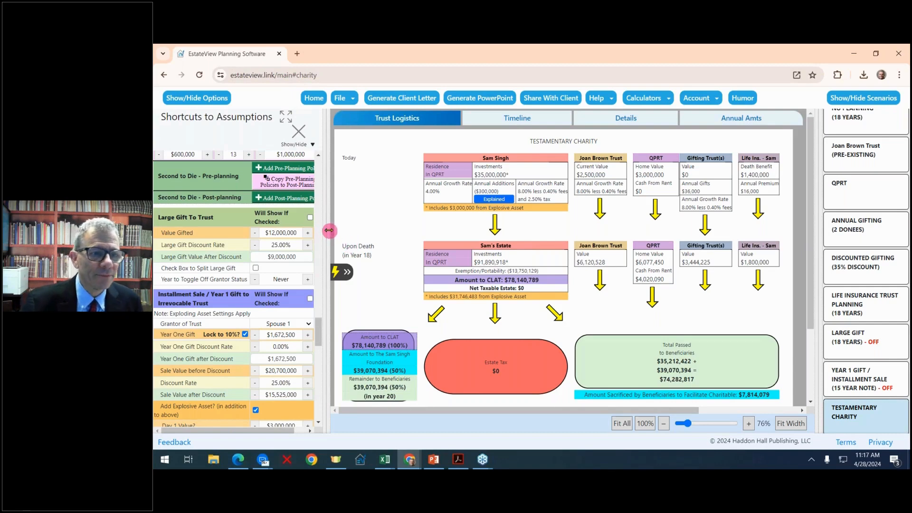
- Widen the assumptions panel, re-check Large Gift To Trust, then review the Charity assumptions section
drag(335, 228, 388, 216)
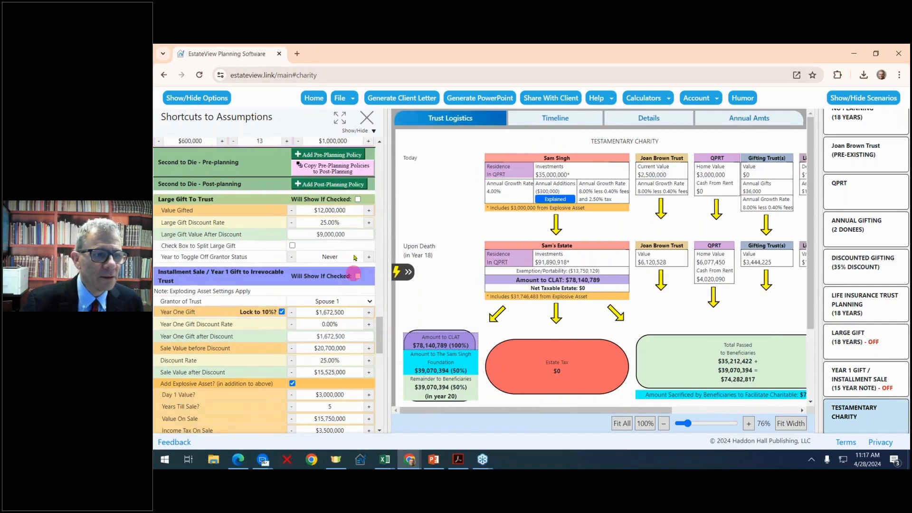
click(358, 200)
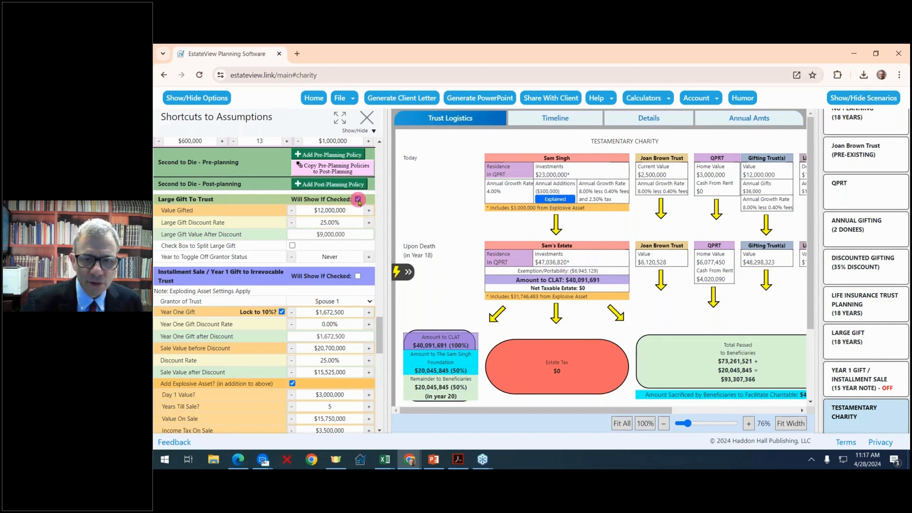
drag(390, 298, 299, 298)
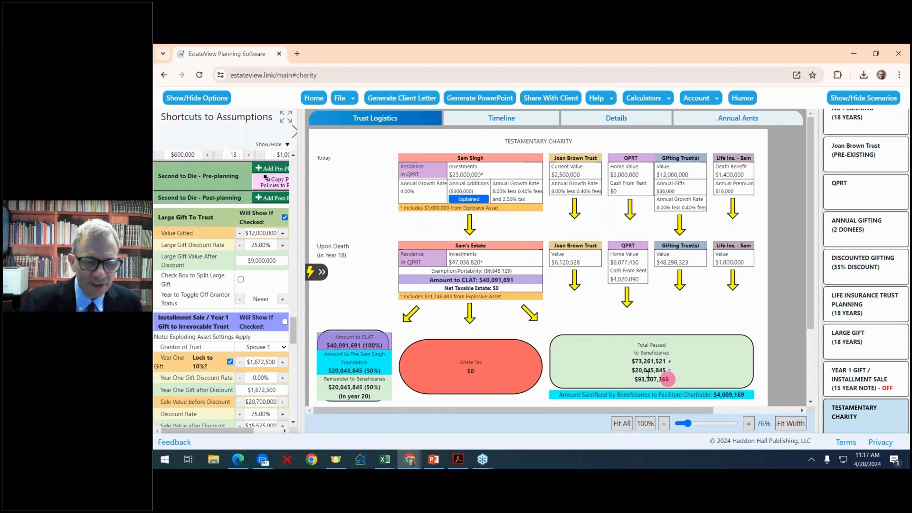
drag(301, 225, 318, 225)
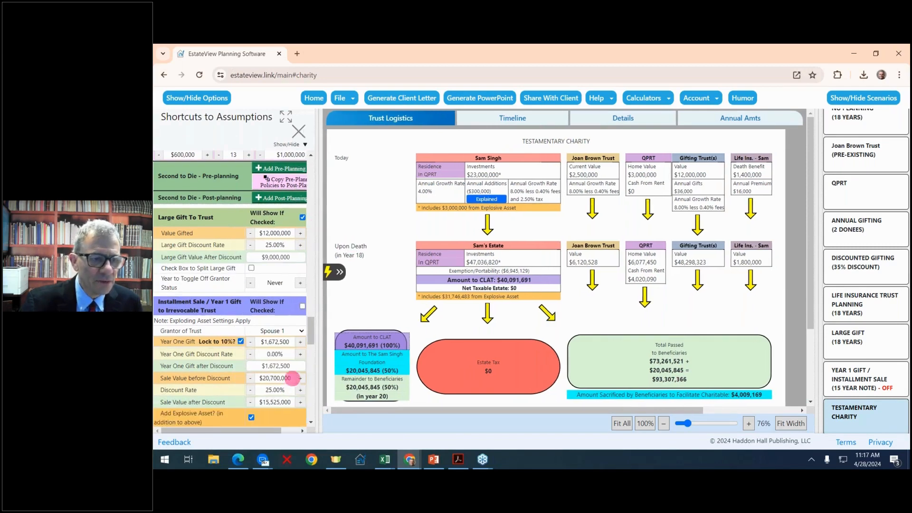
scroll(294, 375, down, 10)
scroll(294, 376, down, 2)
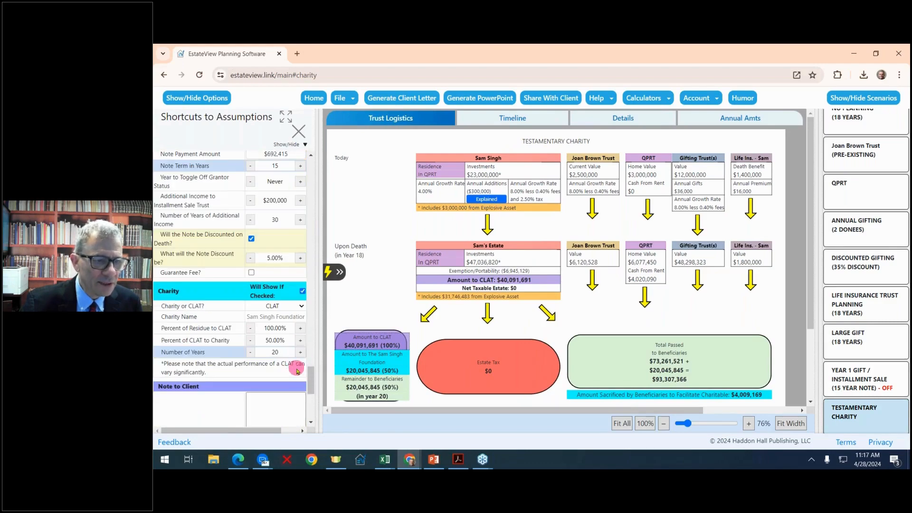
scroll(299, 368, up, 15)
scroll(296, 370, up, 8)
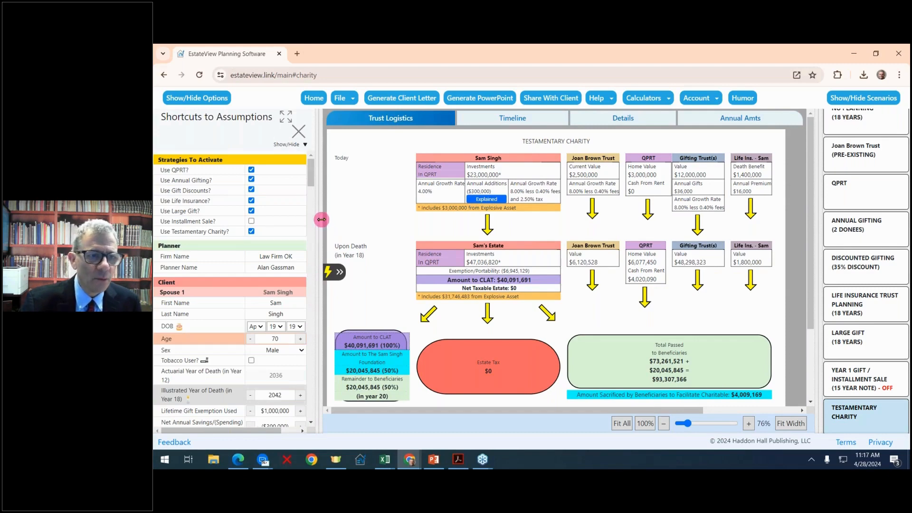
- Narrow the assumptions panel and enable Use Installment Sale?, dropping the CLAT amount to $0
drag(321, 219, 269, 219)
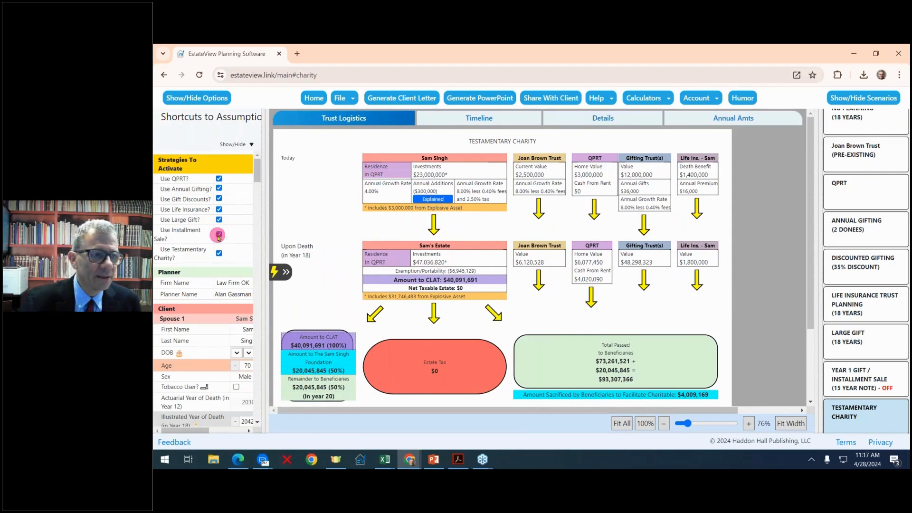
scroll(450, 326, down, 3)
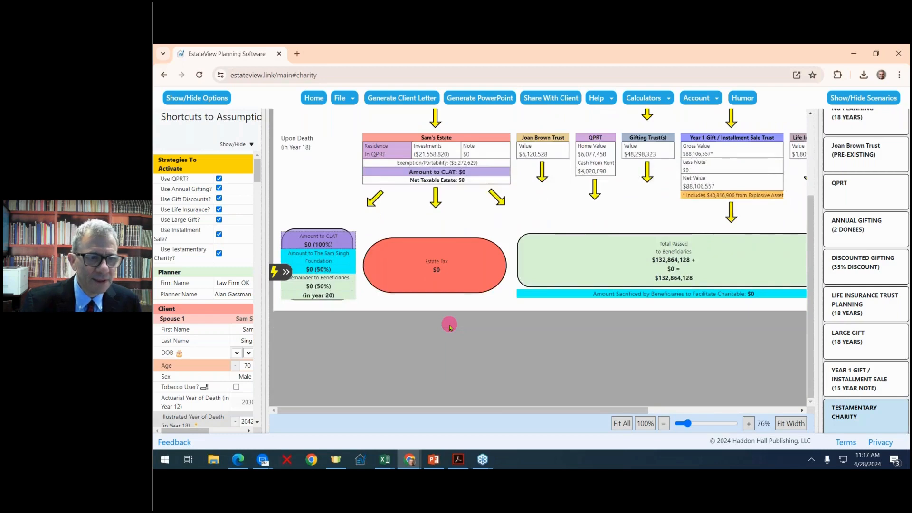
scroll(448, 324, up, 5)
drag(261, 164, 312, 185)
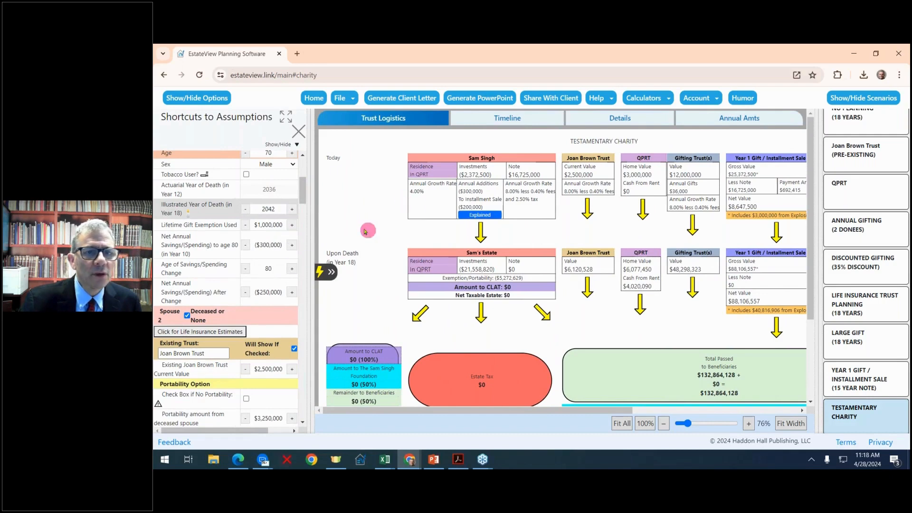
- Generate a client letter for all scenarios except Testamentary Charity, including timelines and details
click(402, 100)
click(430, 169)
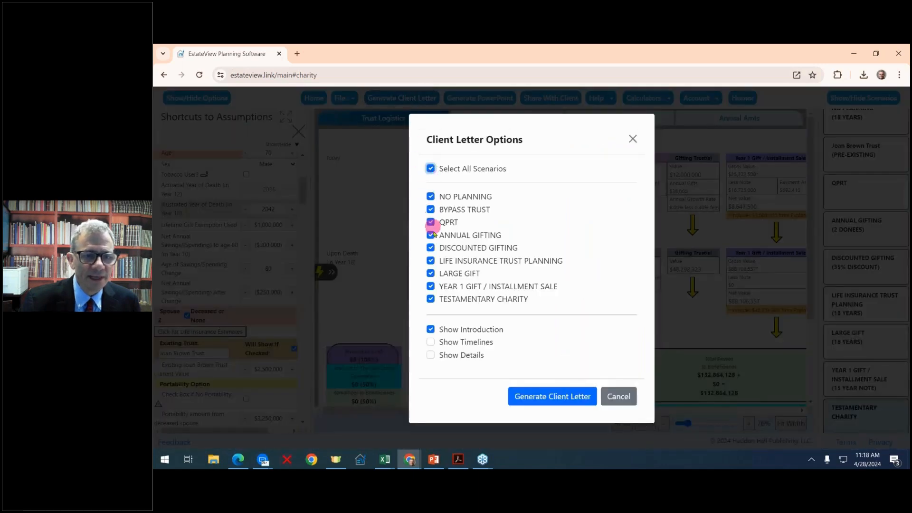
click(430, 300)
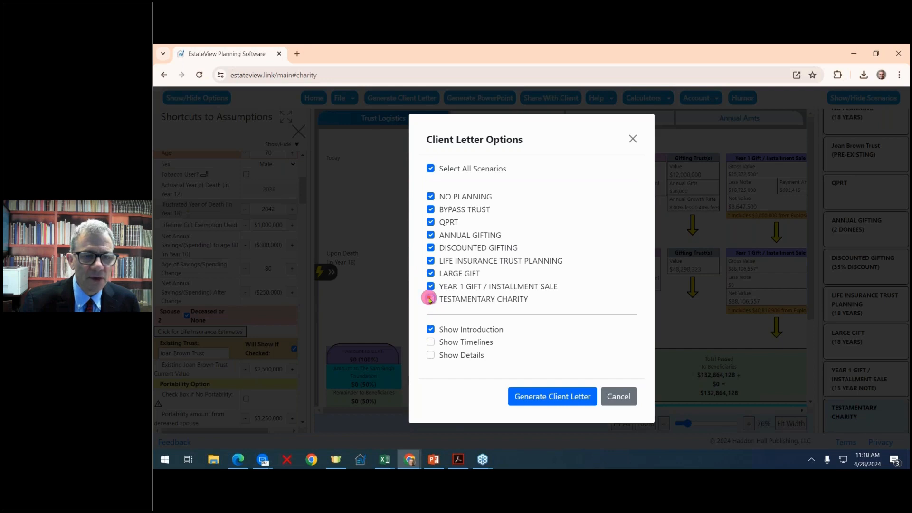
click(431, 343)
click(431, 355)
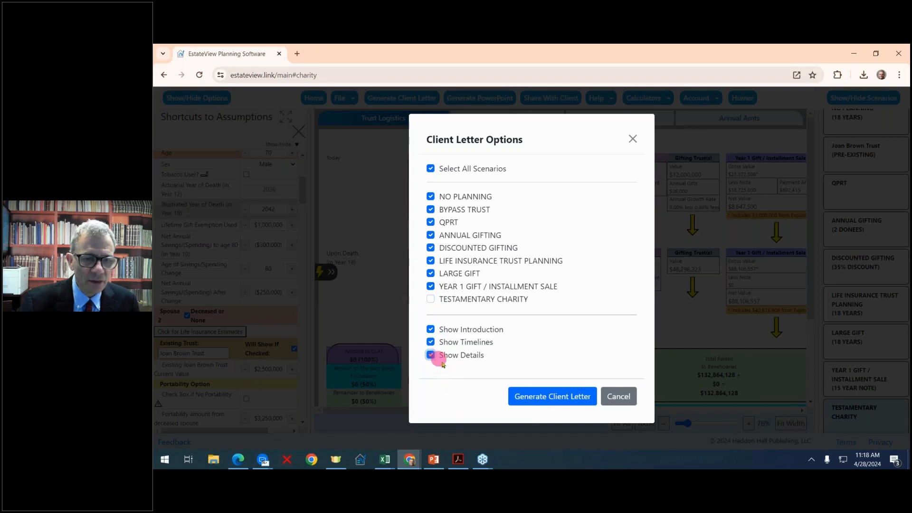
click(556, 402)
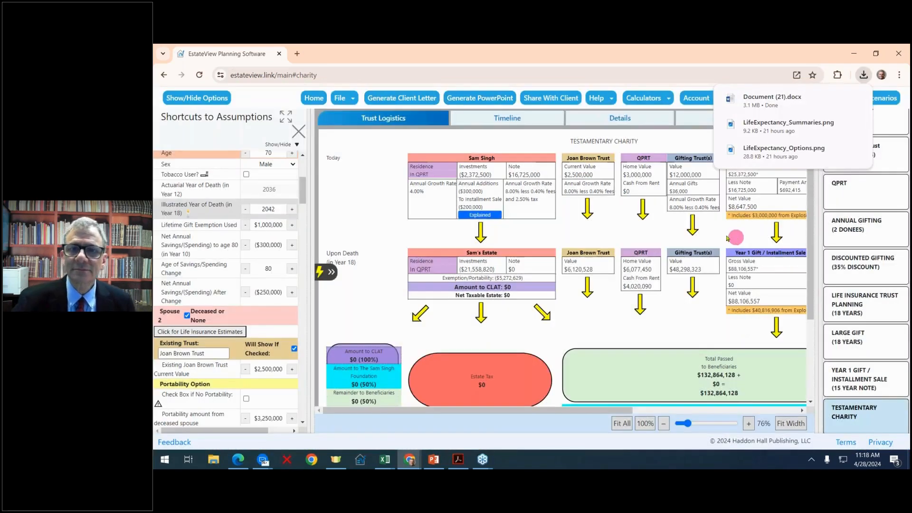
- Open the downloaded Document (21).docx from Chrome's downloads panel in Word
mouse_move(747, 124)
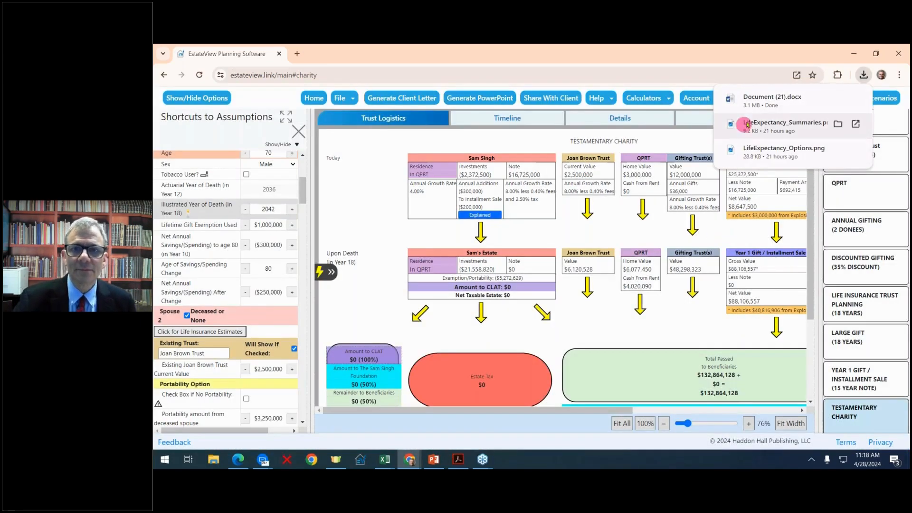
mouse_move(761, 106)
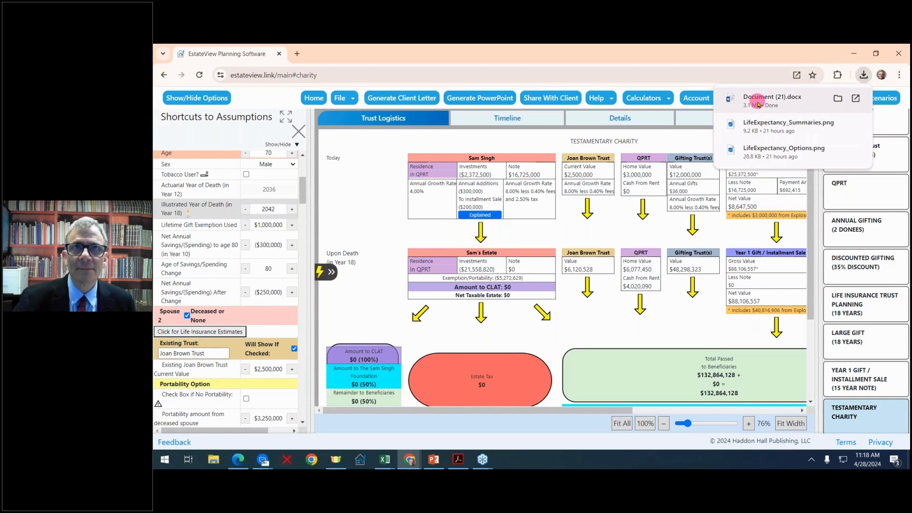
right_click(758, 104)
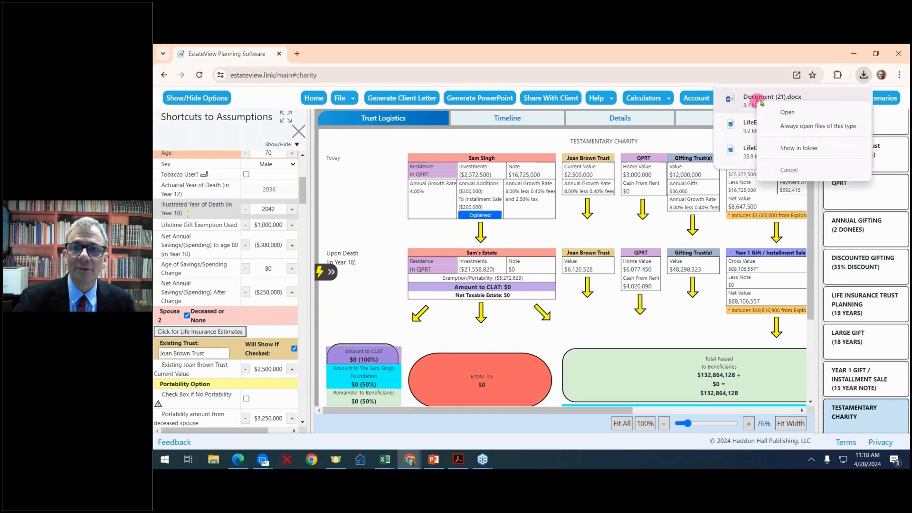
click(790, 114)
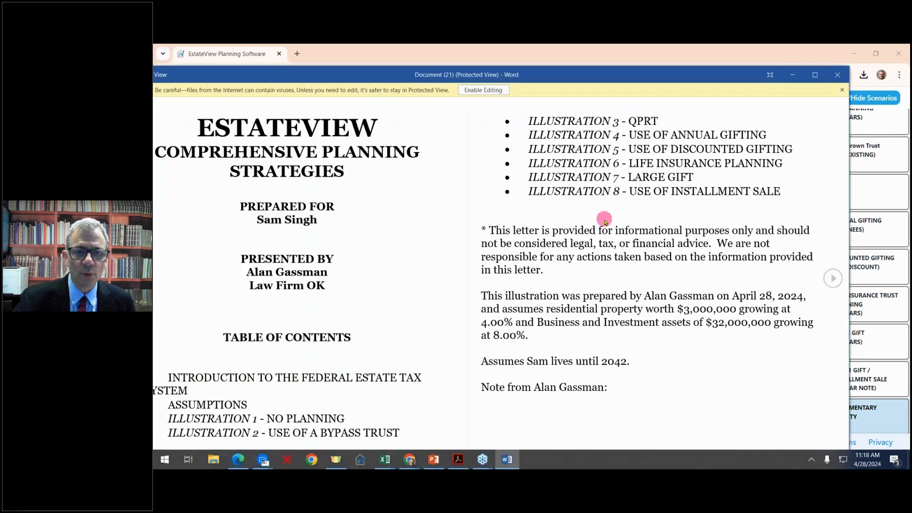
- Enable editing, maximize Word, and scroll through the 33-page letter's diagrams, tax tables and charts
click(496, 90)
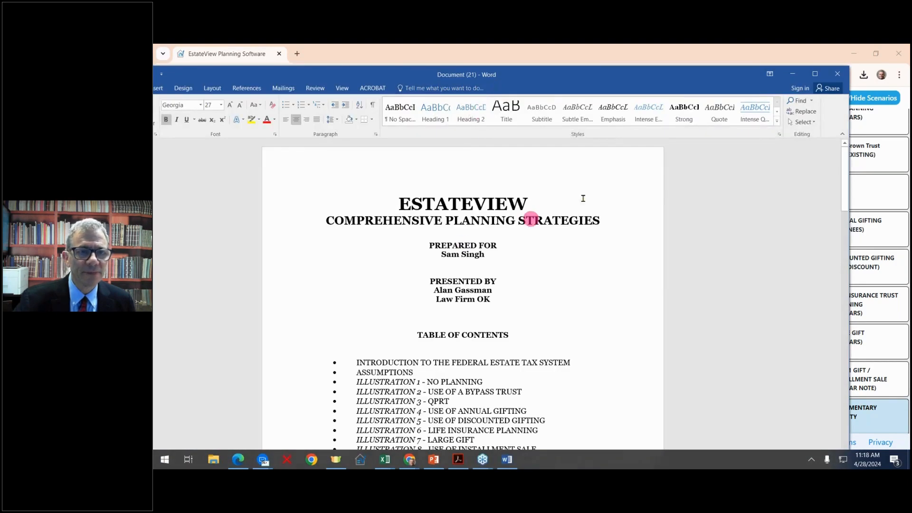
click(815, 75)
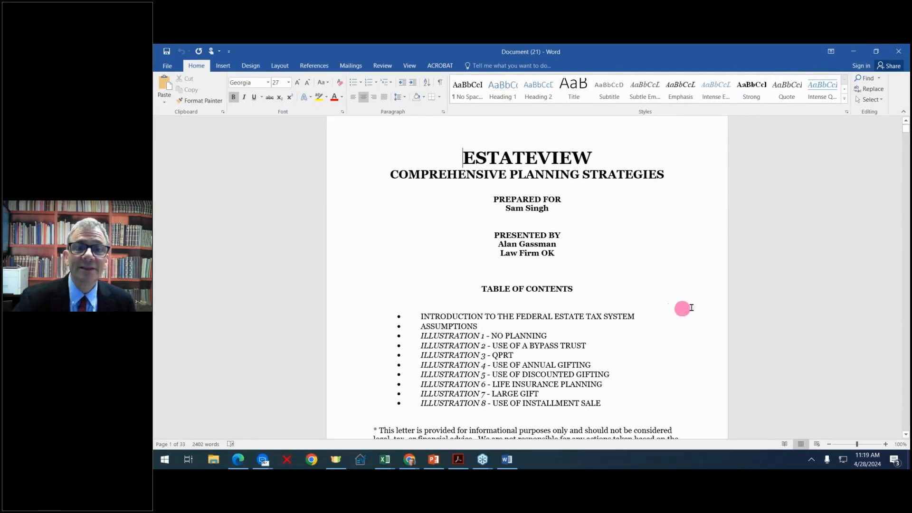
scroll(684, 307, down, 8)
scroll(702, 306, down, 12)
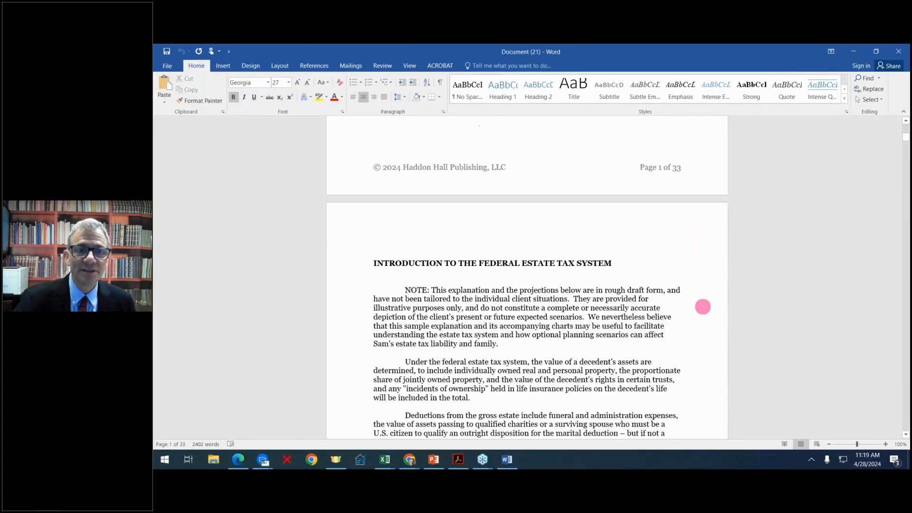
scroll(702, 307, down, 20)
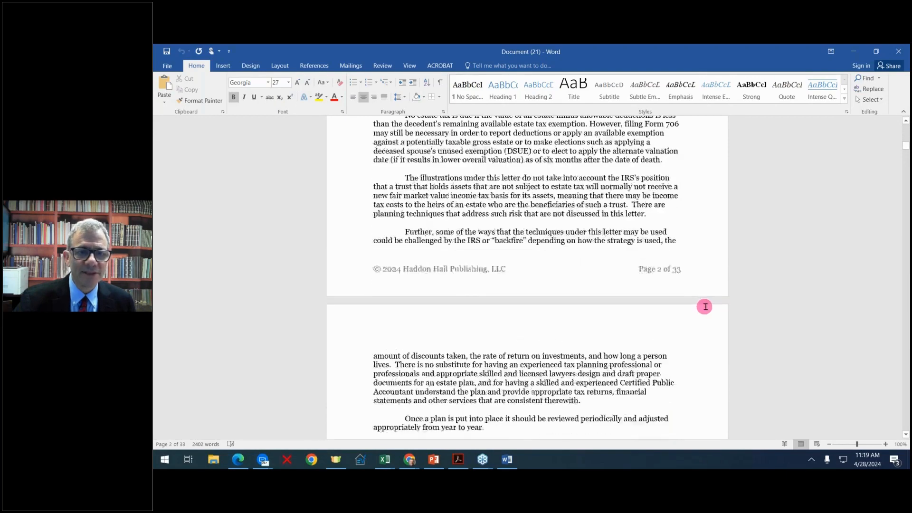
scroll(708, 304, down, 20)
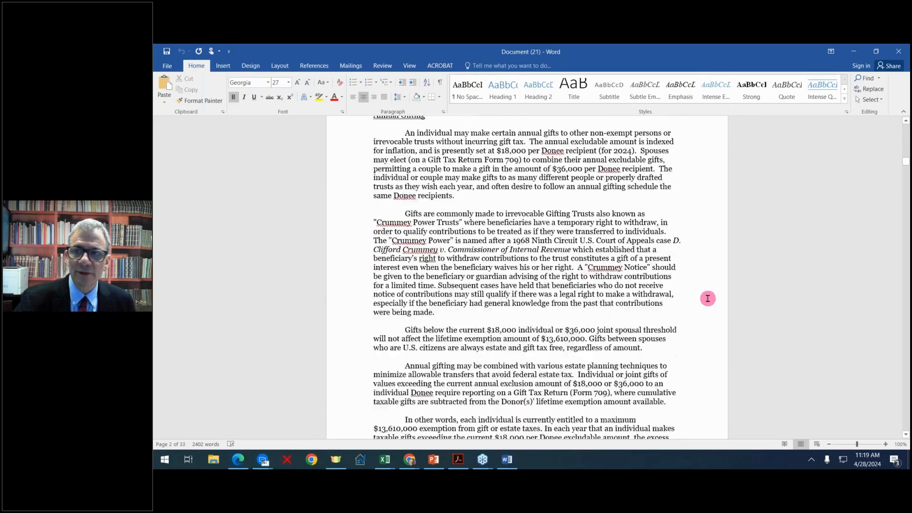
scroll(707, 290, down, 20)
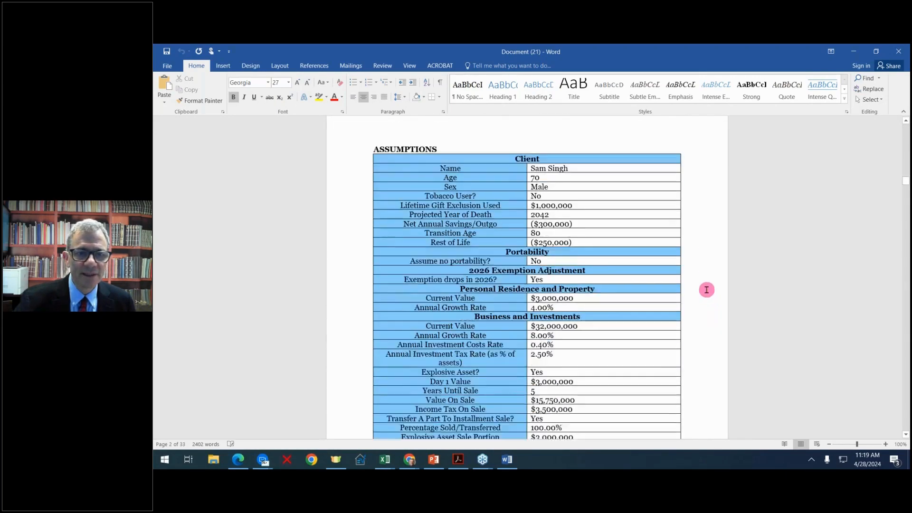
scroll(707, 290, down, 8)
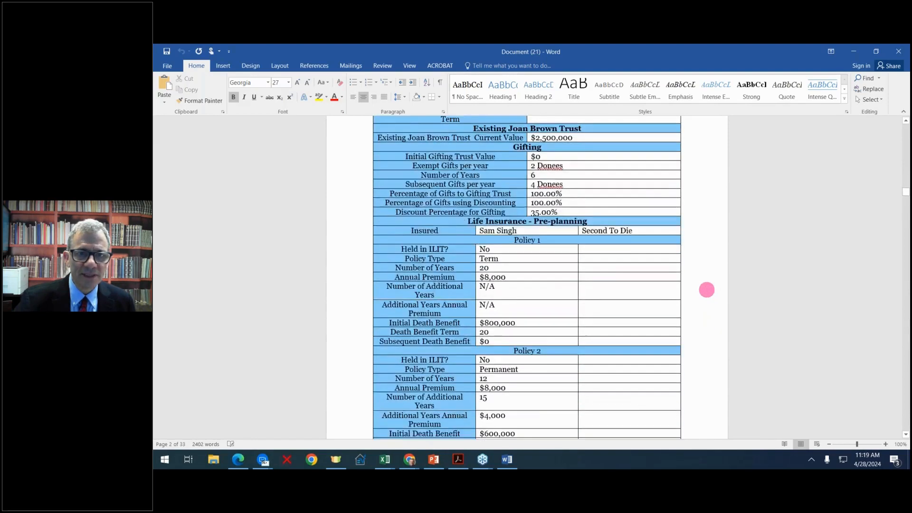
scroll(707, 290, down, 20)
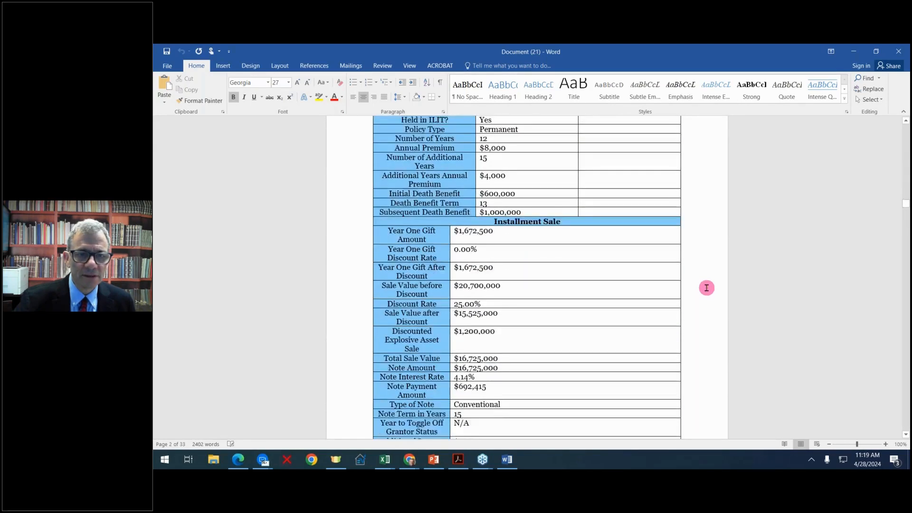
scroll(707, 287, down, 18)
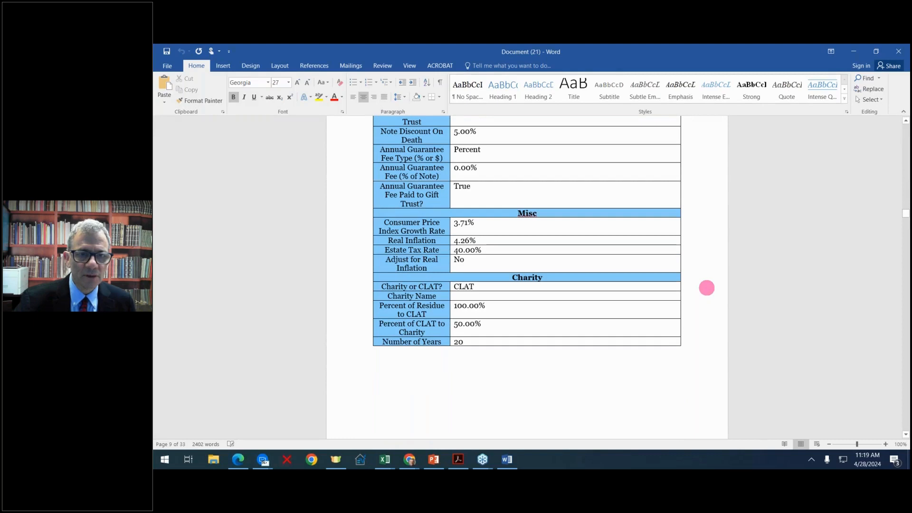
scroll(706, 288, down, 20)
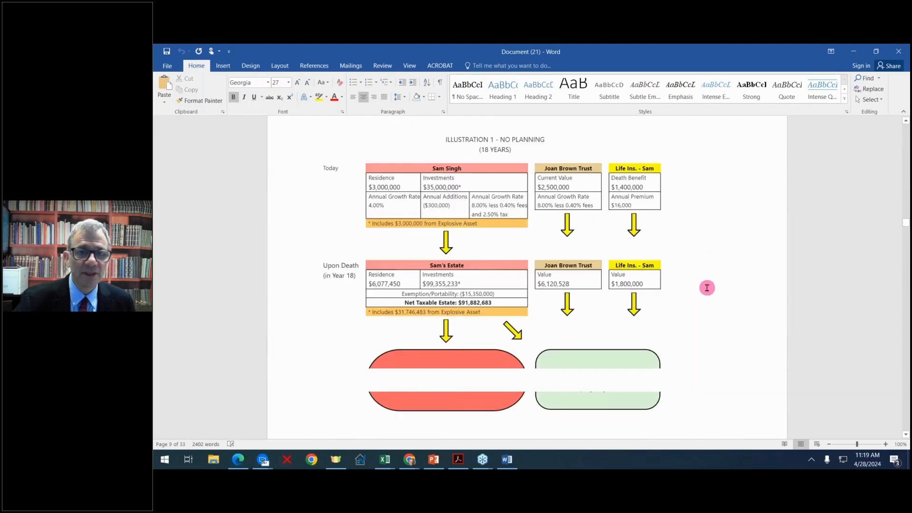
scroll(667, 303, down, 8)
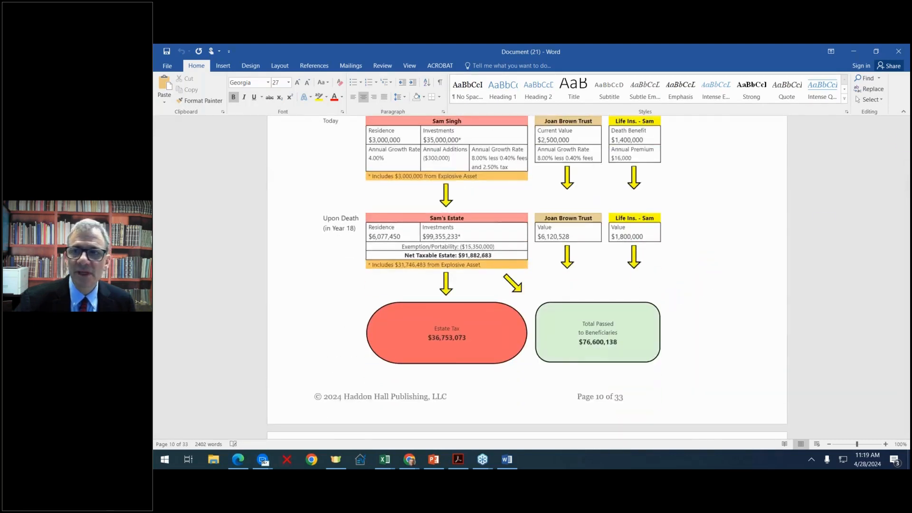
scroll(696, 255, down, 16)
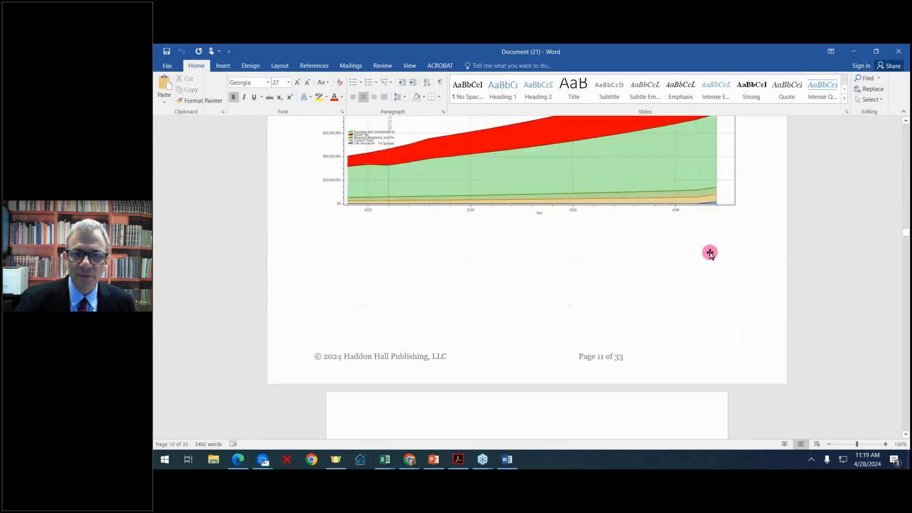
drag(905, 237, 905, 69)
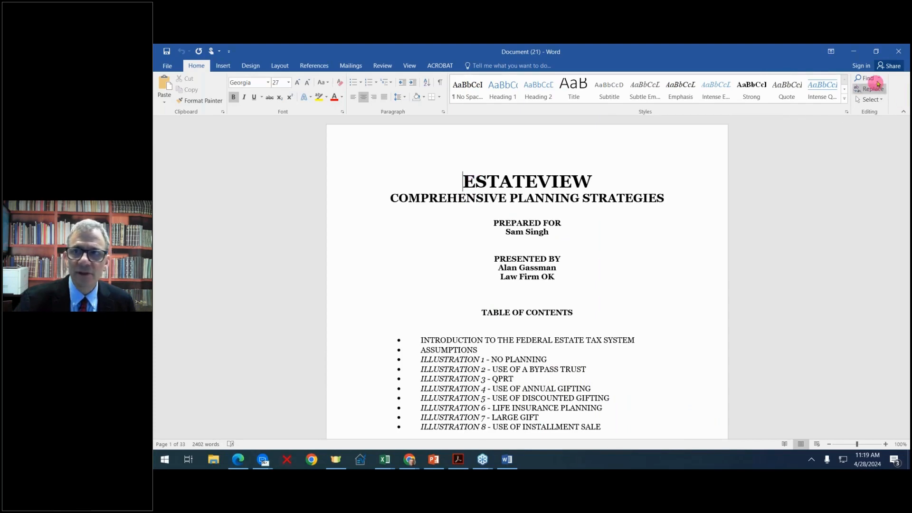
- Close the letter, generate the PowerPoint, and open EstateView-2024-04-28T11_19_52.pptx from downloads
click(899, 52)
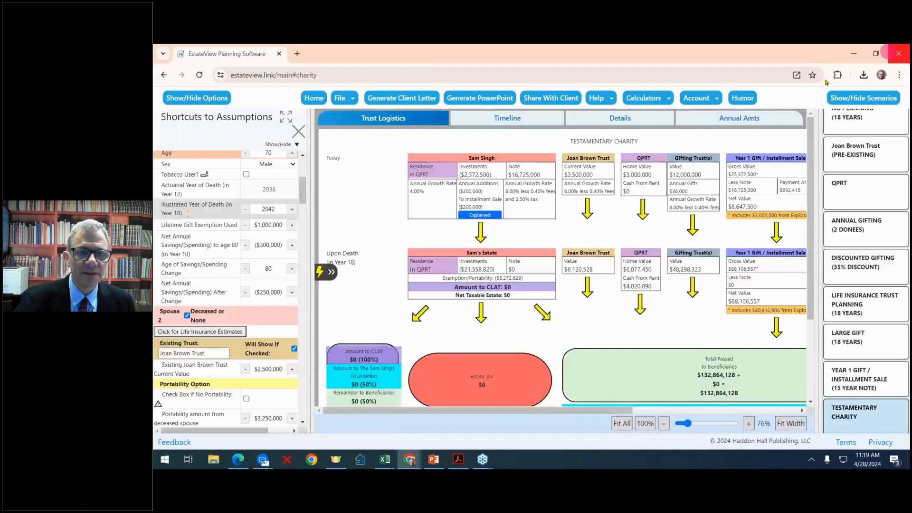
click(485, 100)
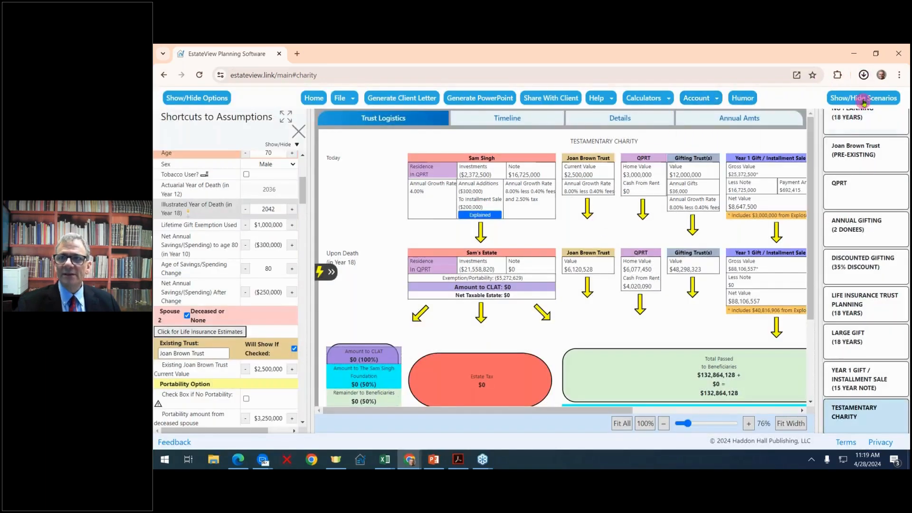
click(864, 76)
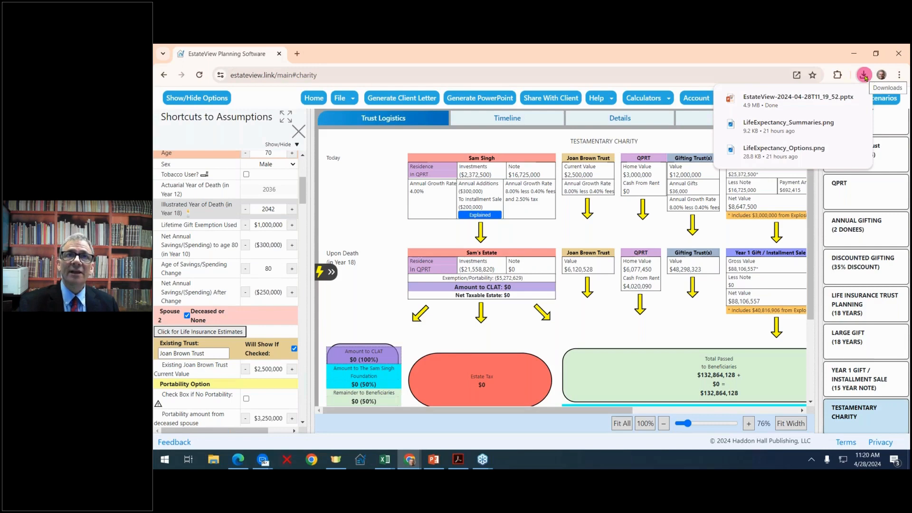
click(812, 97)
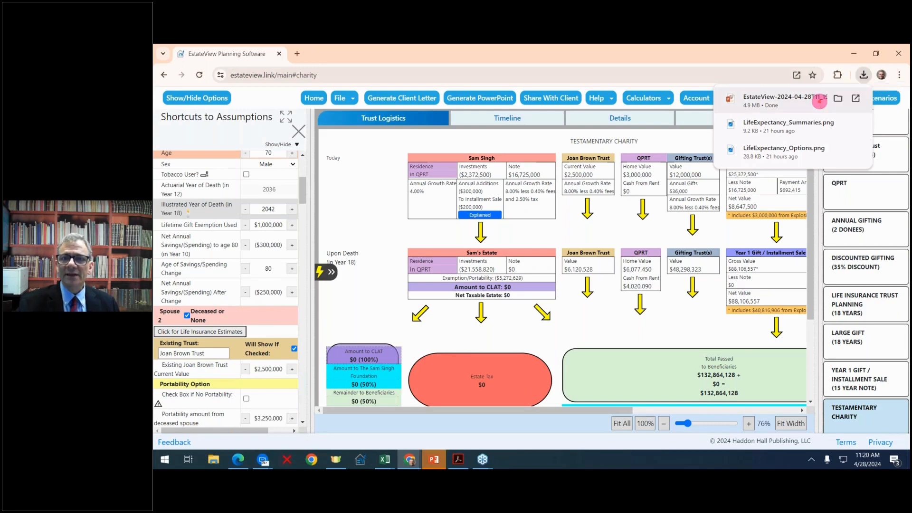
- Browse the 19-slide deck, then move the PowerPoint window aside to reveal EstateView's charity diagram
scroll(646, 187, down, 6)
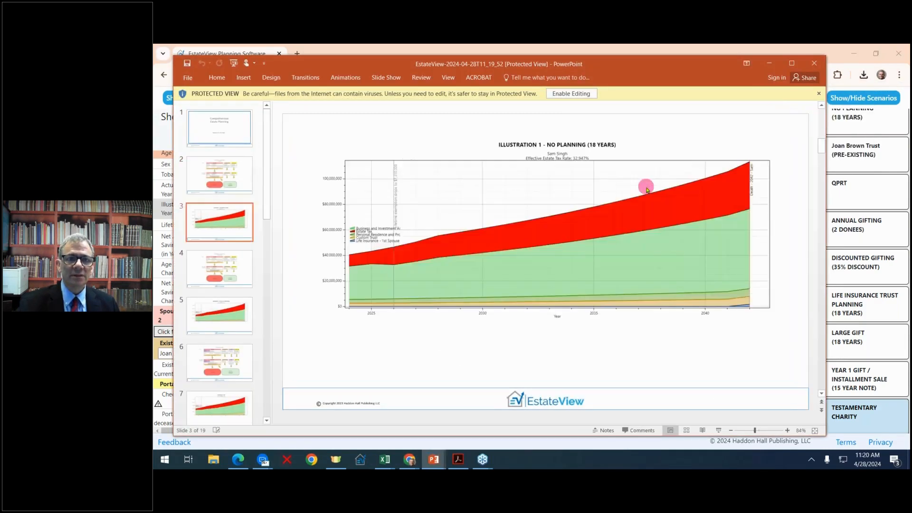
scroll(646, 187, down, 7)
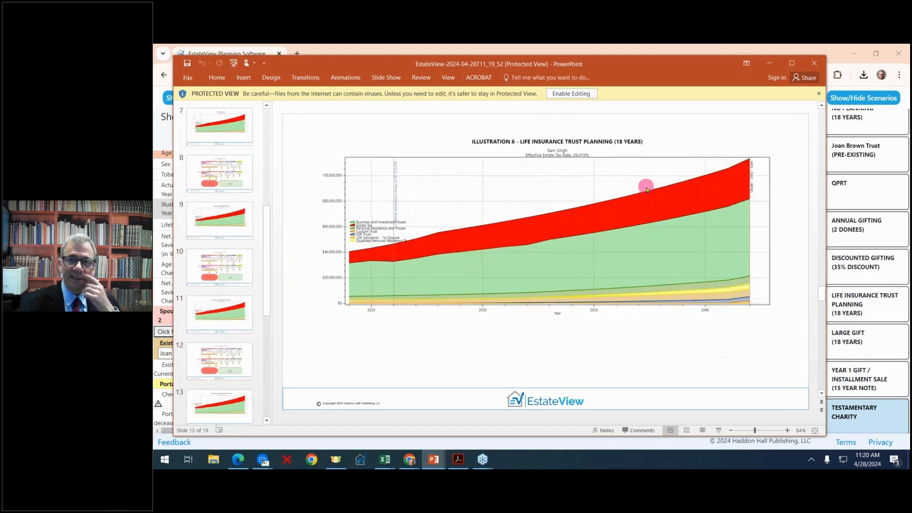
scroll(647, 189, up, 13)
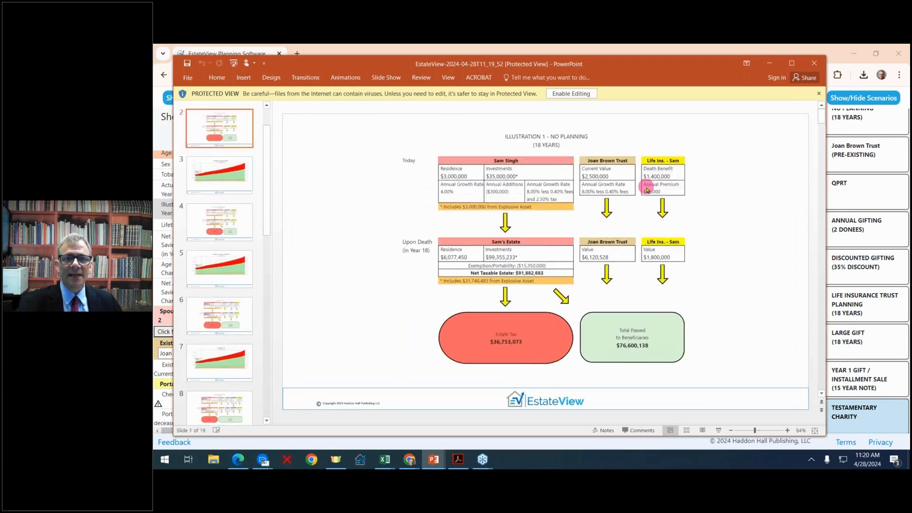
scroll(646, 188, down, 9)
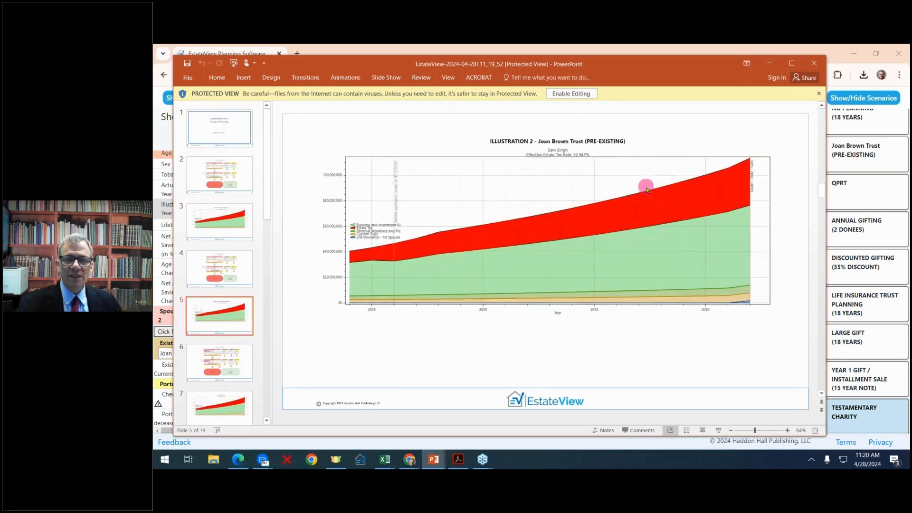
scroll(646, 189, up, 9)
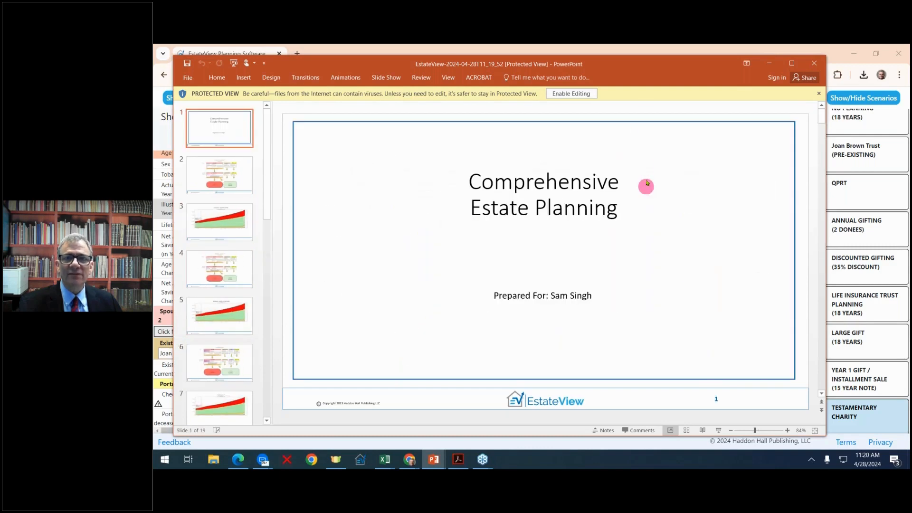
drag(627, 67, 910, 74)
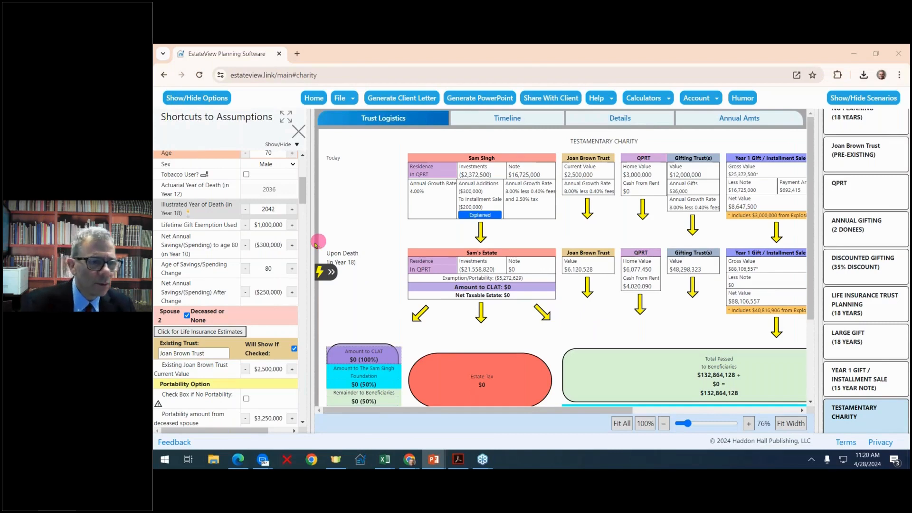
- Turn off the 2026 Exemption Adjustment and view the Life Insurance Trust Planning scenario
scroll(224, 257, up, 4)
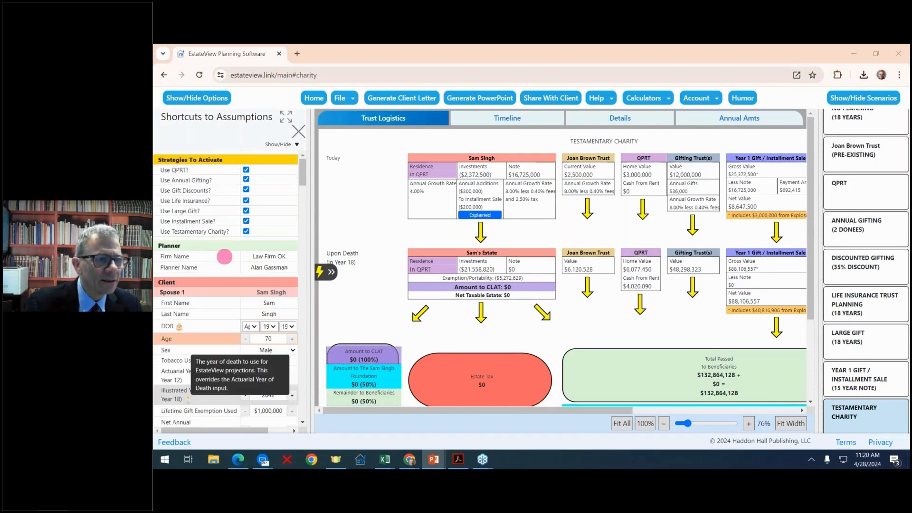
scroll(260, 256, down, 5)
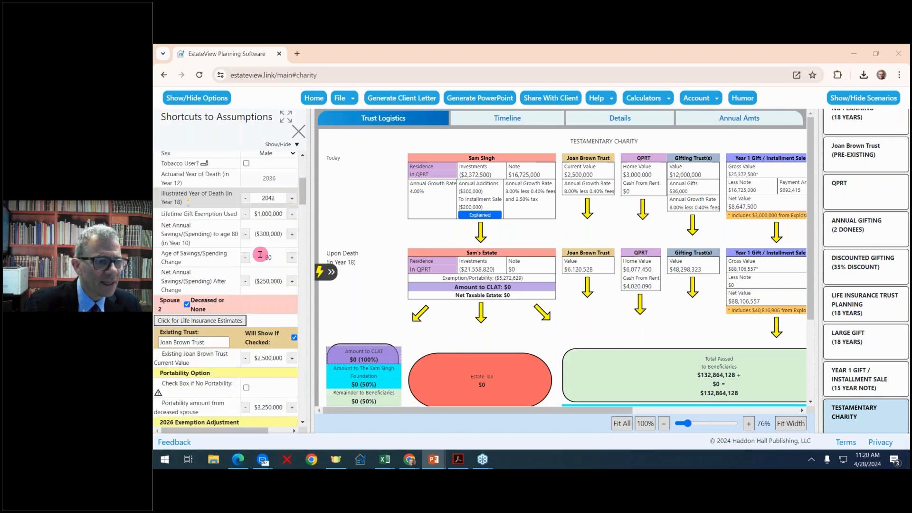
scroll(260, 255, down, 1)
scroll(260, 254, down, 3)
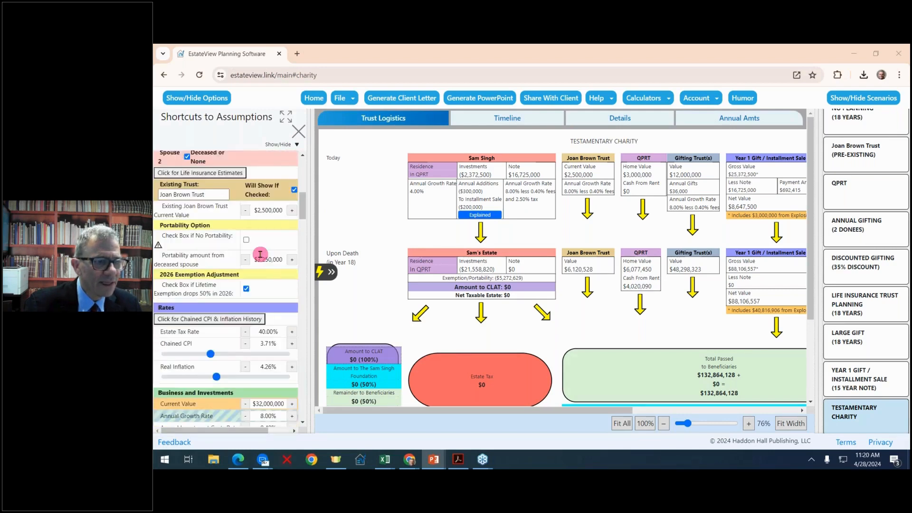
scroll(260, 254, down, 2)
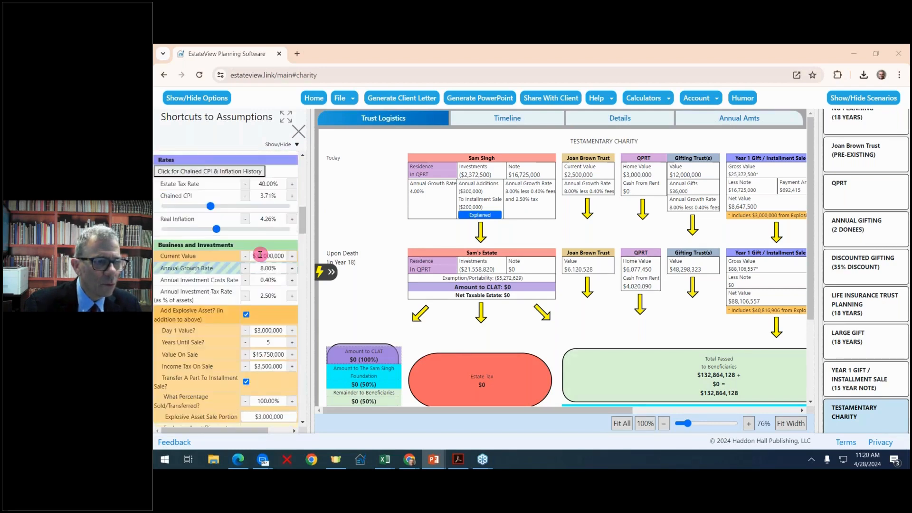
scroll(260, 254, up, 4)
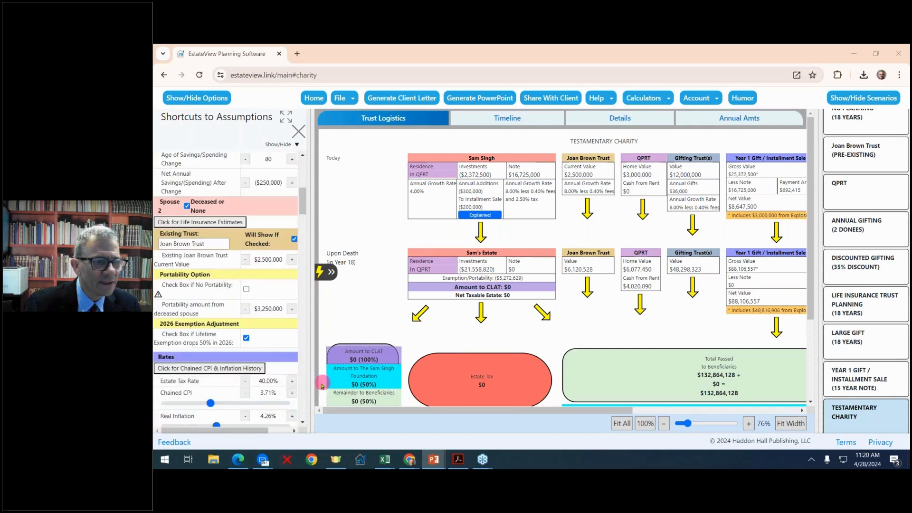
click(246, 337)
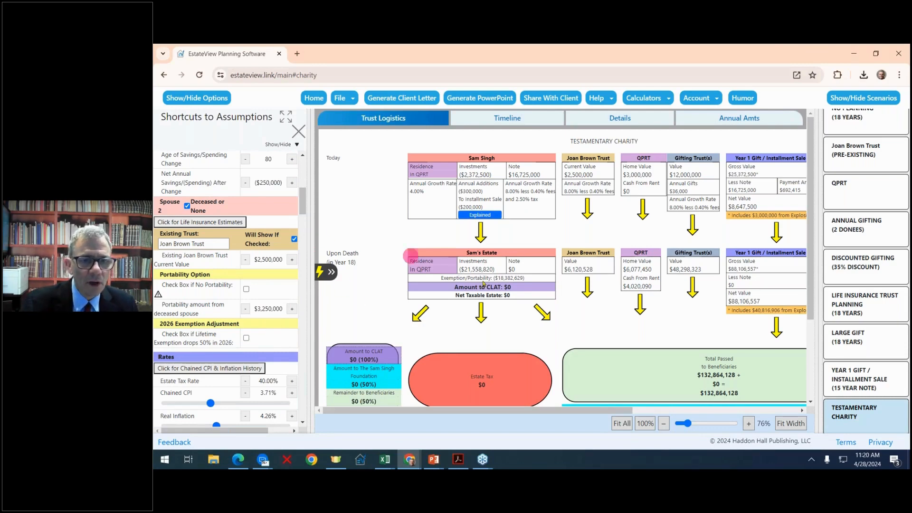
click(871, 313)
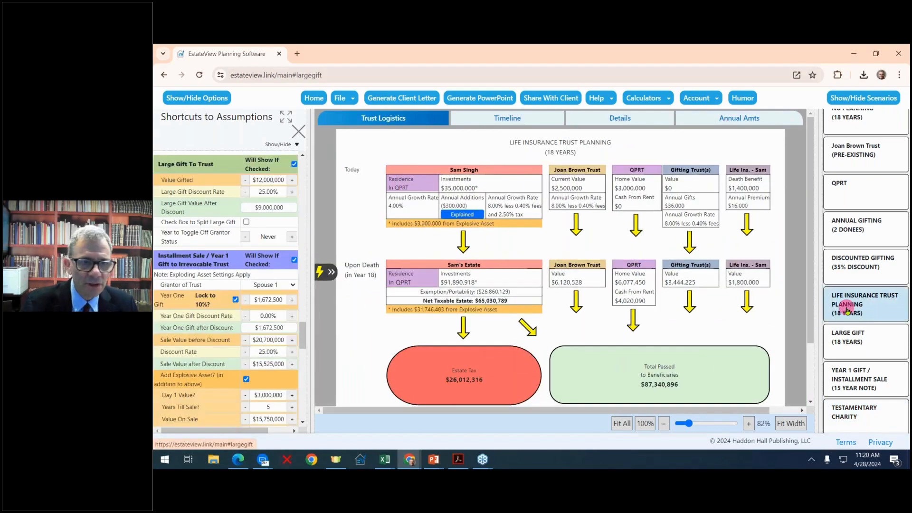
- Compare the Large Gift scenario, then settle on the Year 1 Gift / Installment Sale scenario
click(861, 383)
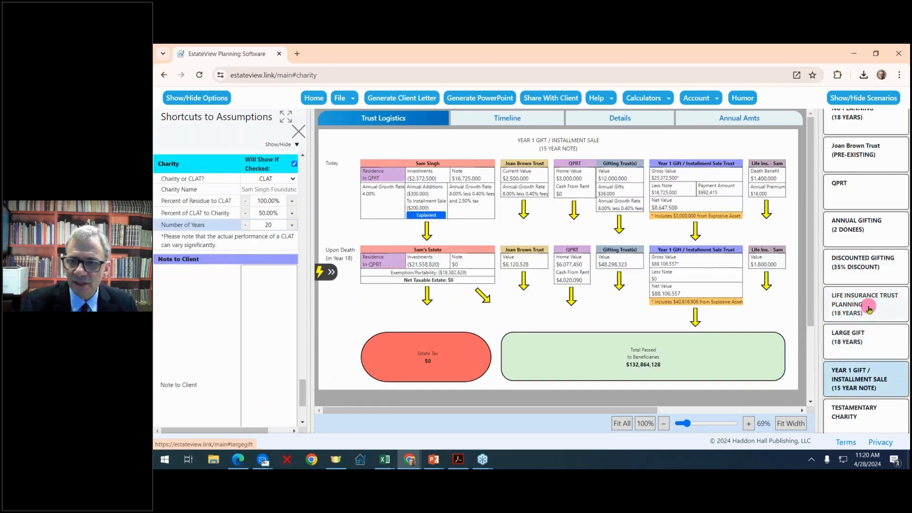
click(863, 333)
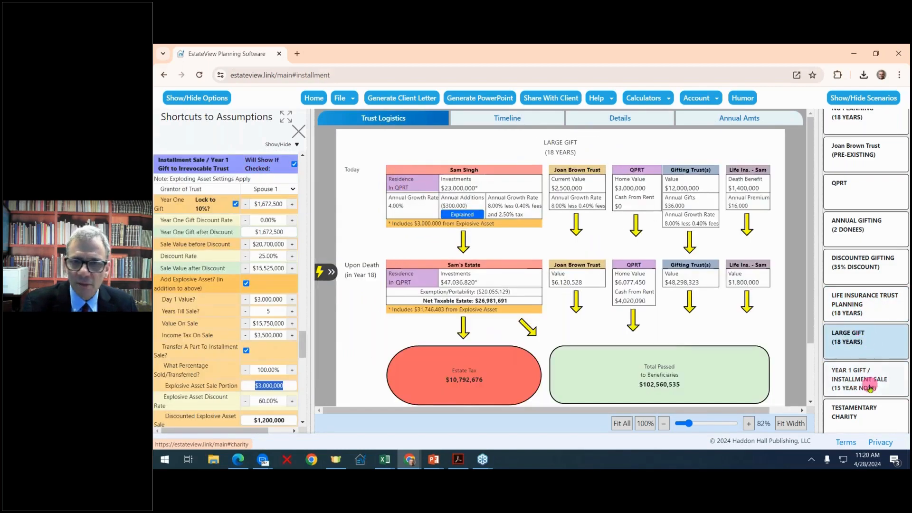
click(871, 389)
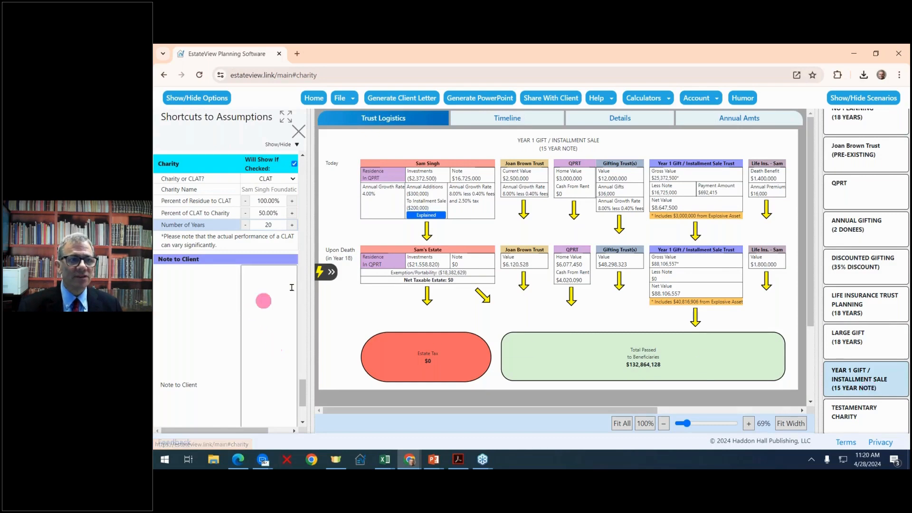
- Widen the assumptions panel beside the diagram and scroll through its assumptions
drag(313, 237, 347, 236)
scroll(287, 252, up, 20)
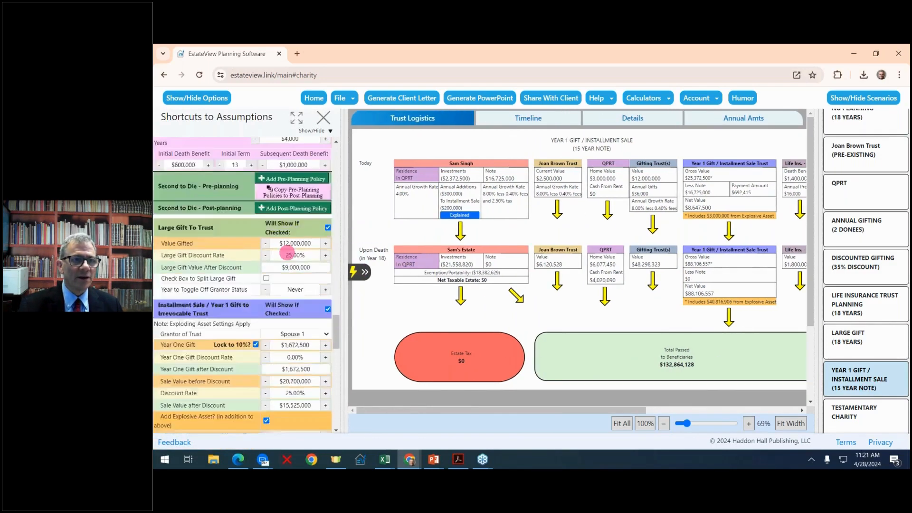
scroll(287, 252, down, 4)
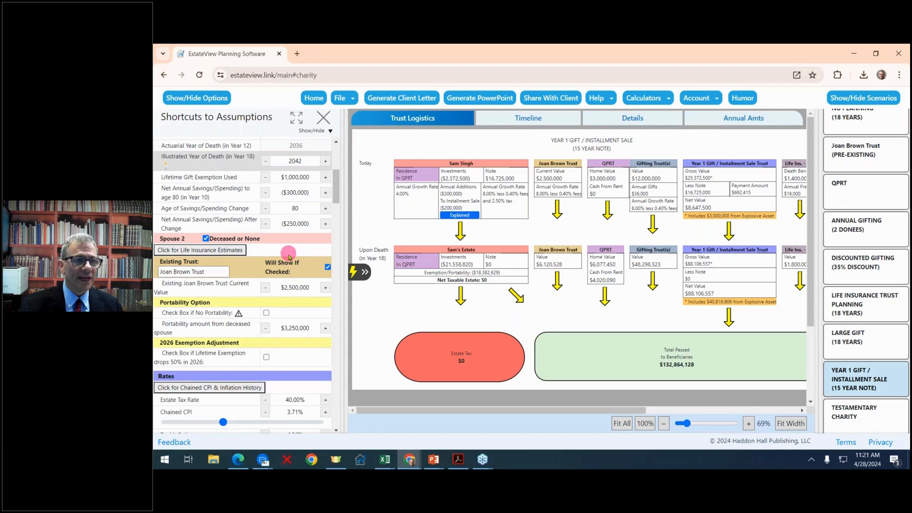
scroll(310, 309, down, 1)
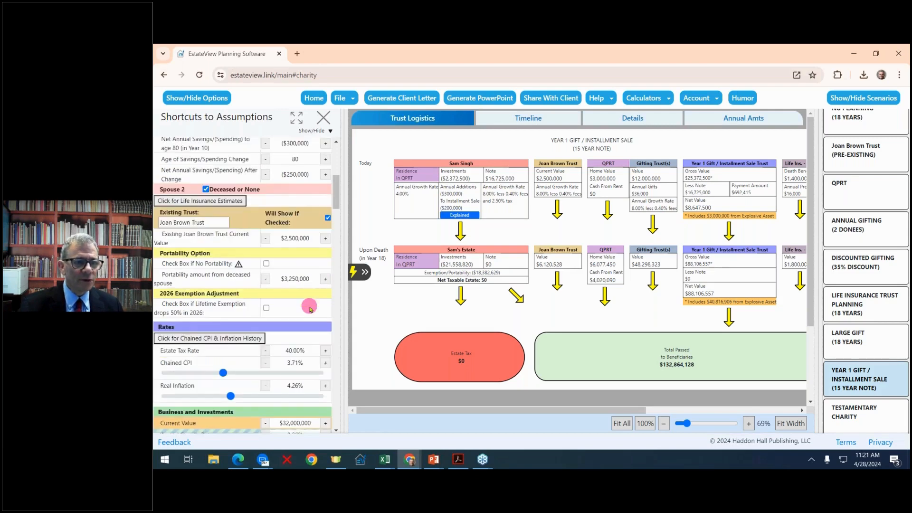
scroll(309, 309, down, 1)
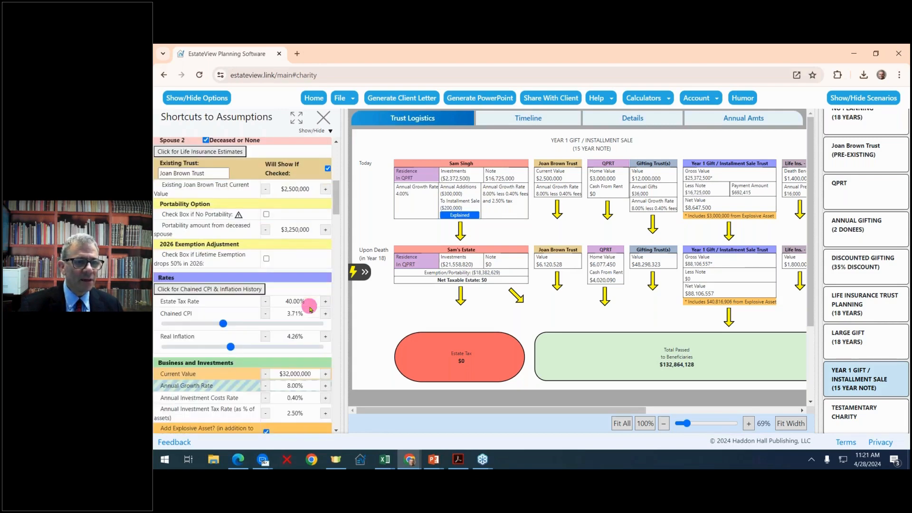
scroll(310, 306, up, 2)
scroll(309, 306, down, 4)
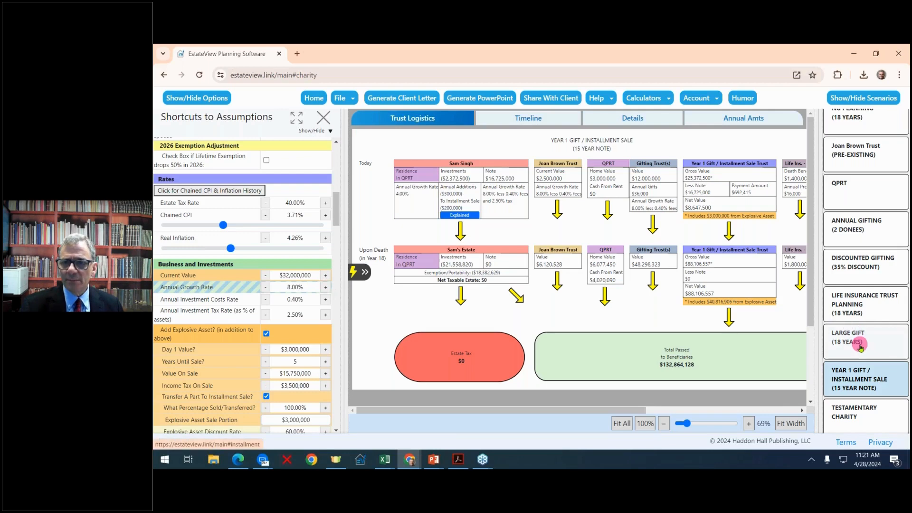
- Set the business and investments annual growth rate to 11.00%
click(327, 287)
click(327, 288)
click(326, 288)
click(327, 288)
click(327, 287)
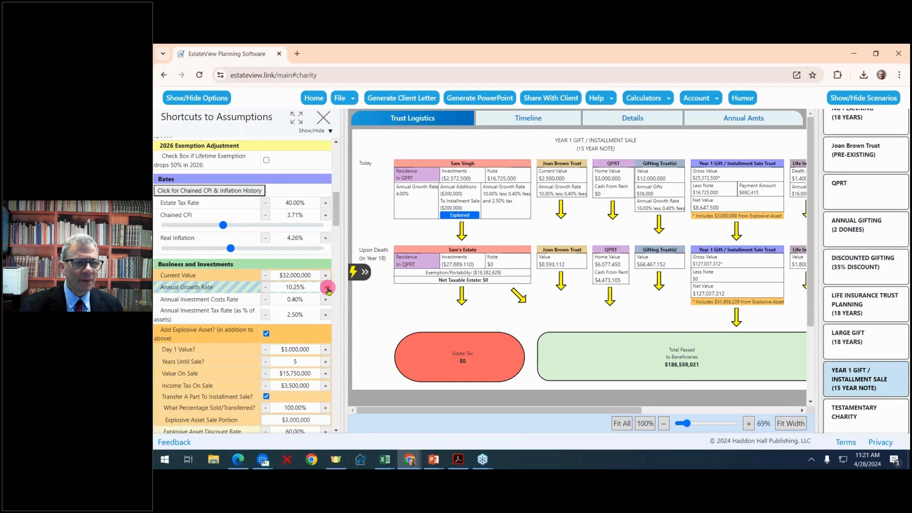
click(327, 288)
click(326, 288)
click(327, 288)
click(327, 288)
click(327, 288)
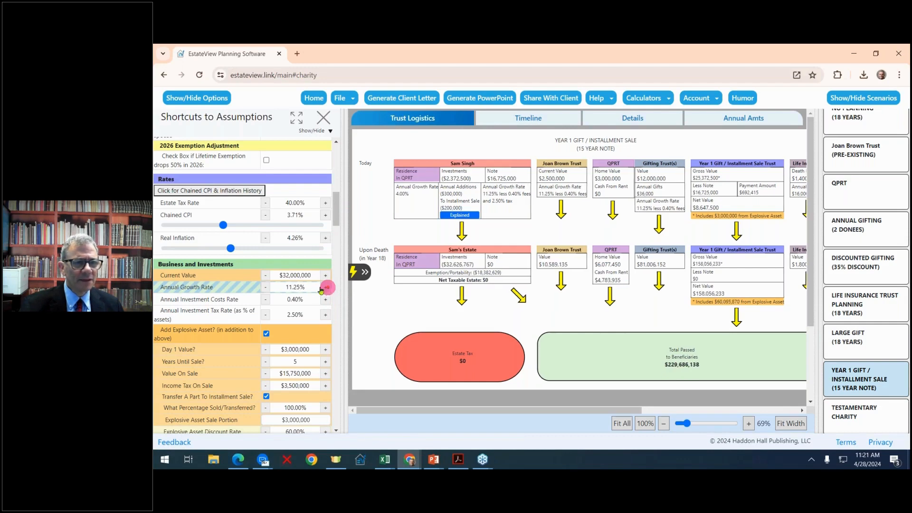
click(268, 288)
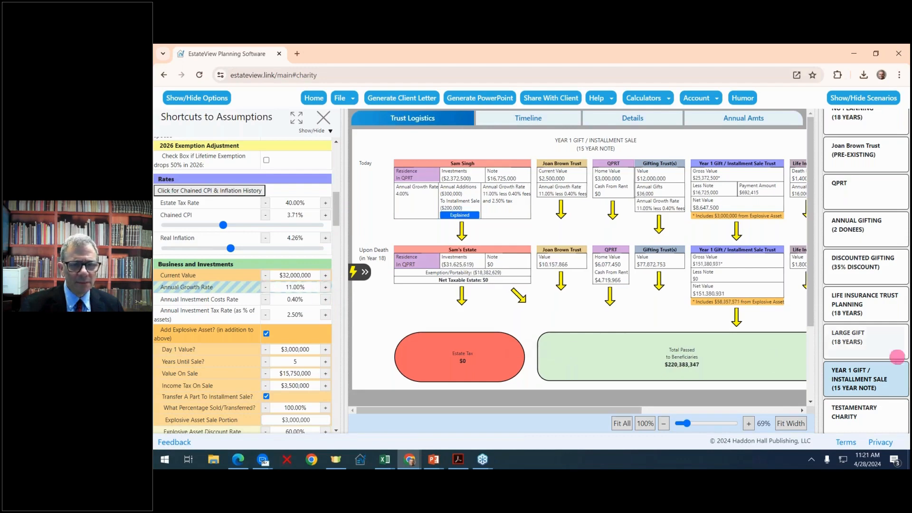
- Review the Large Gift, Life Insurance Trust Planning and Discounted Gifting scenarios at 11% growth
click(851, 351)
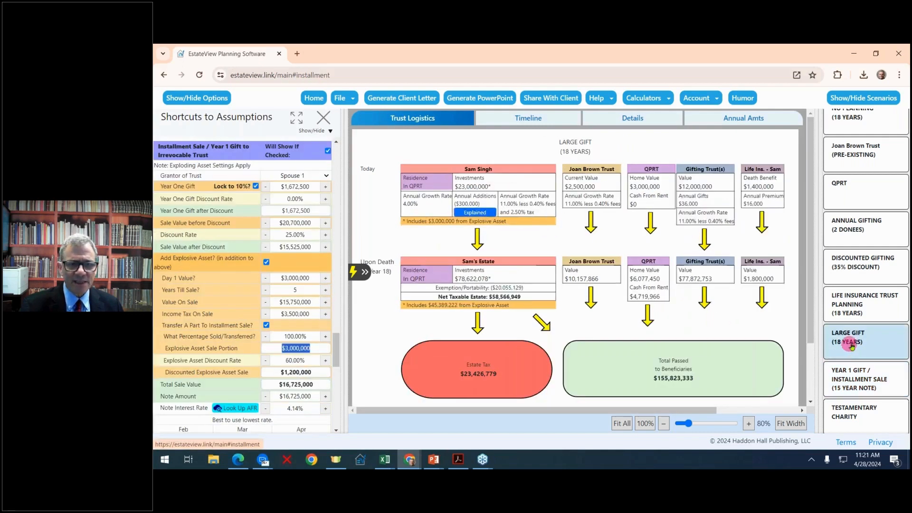
click(860, 309)
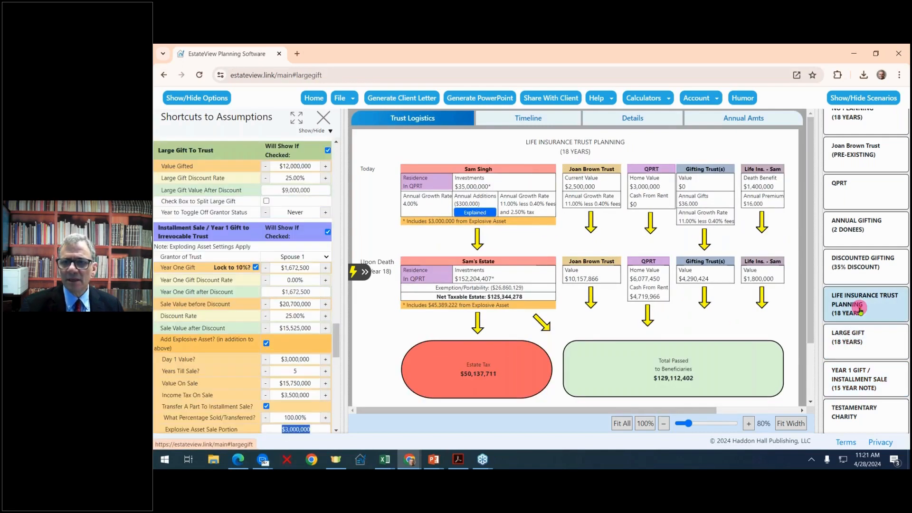
click(863, 261)
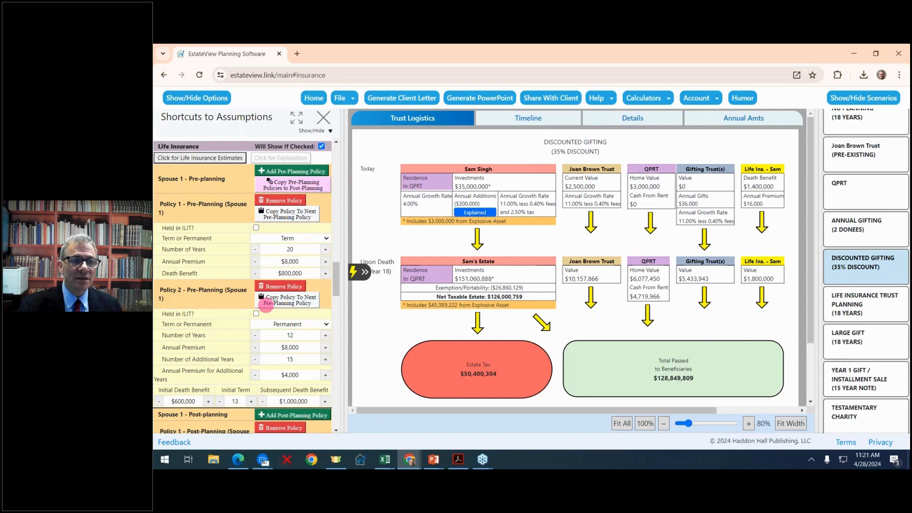
scroll(266, 305, up, 15)
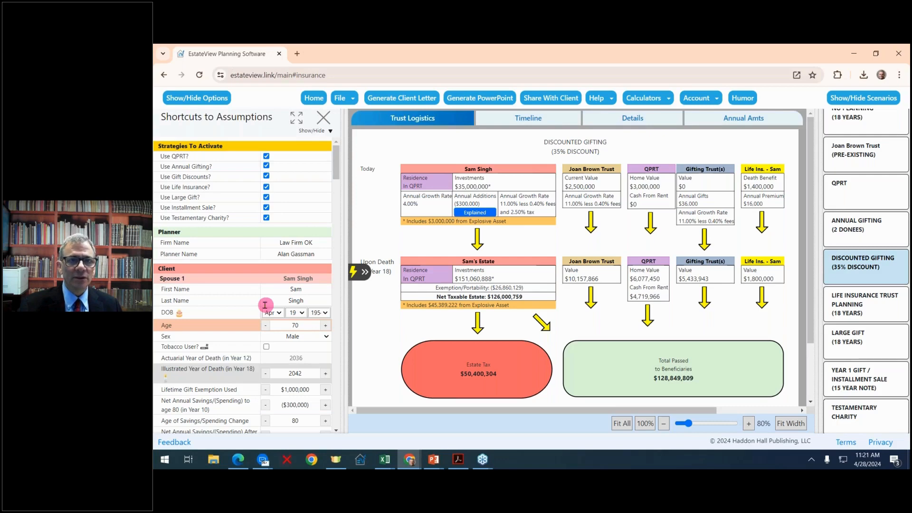
click(357, 95)
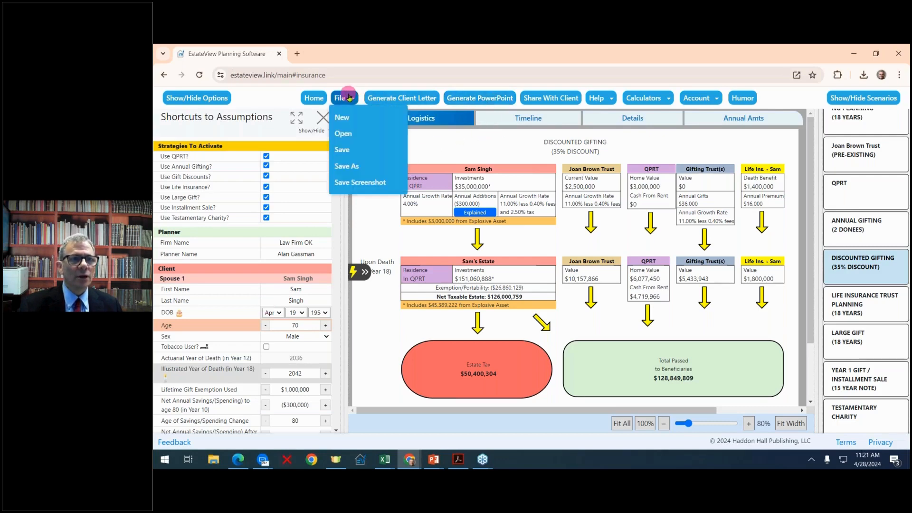
- Save the plan as a new .EstateView file named with the client's name
click(369, 167)
click(382, 256)
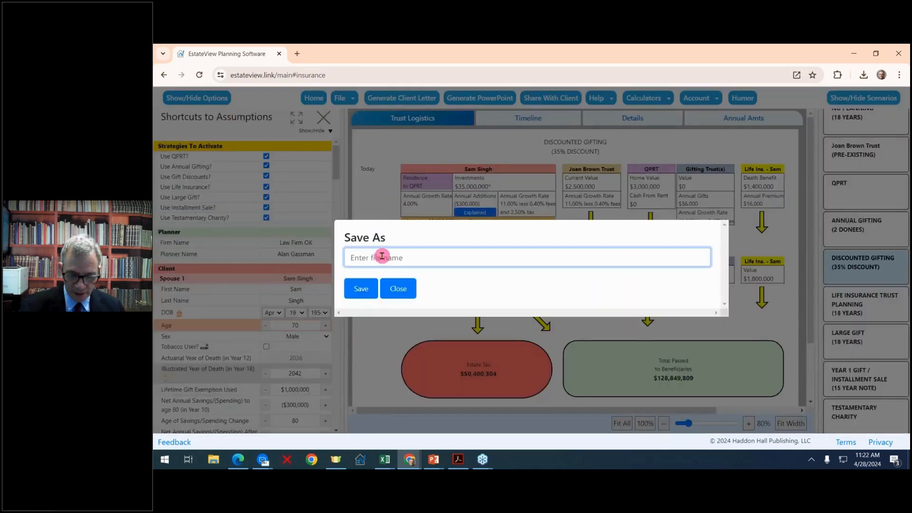
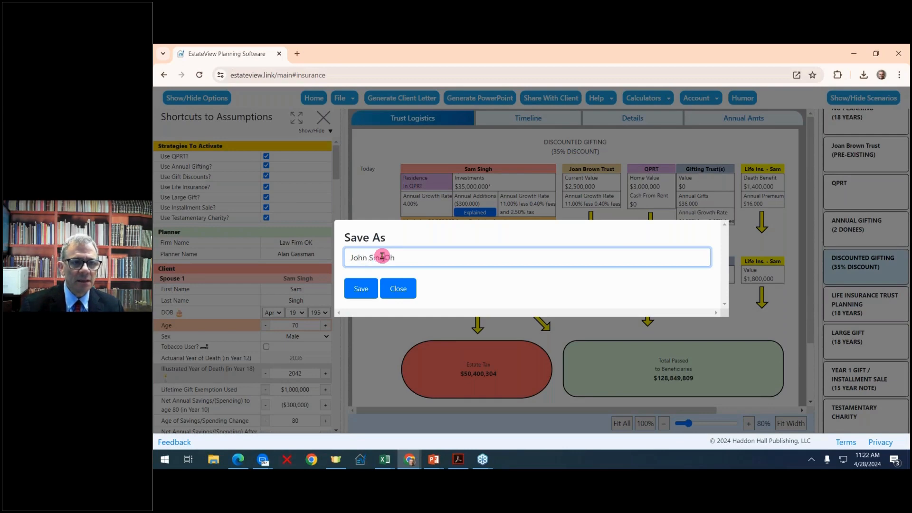
key(Delete)
key(Delete)
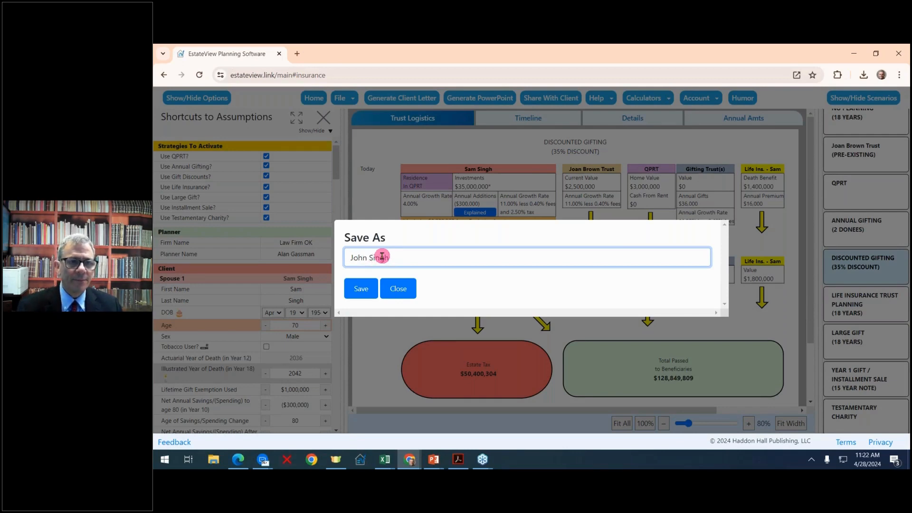
click(362, 288)
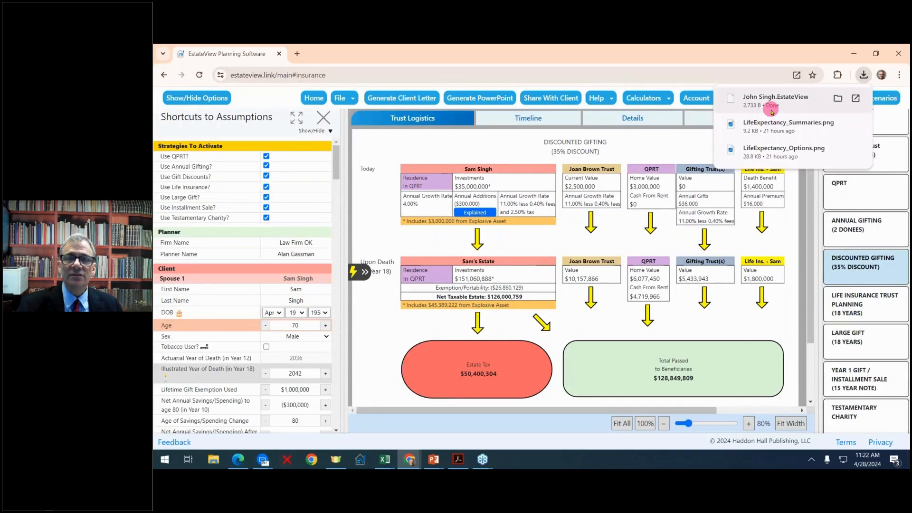
- Look through the saved plan files in the Open dialog, then cancel without opening one
click(340, 99)
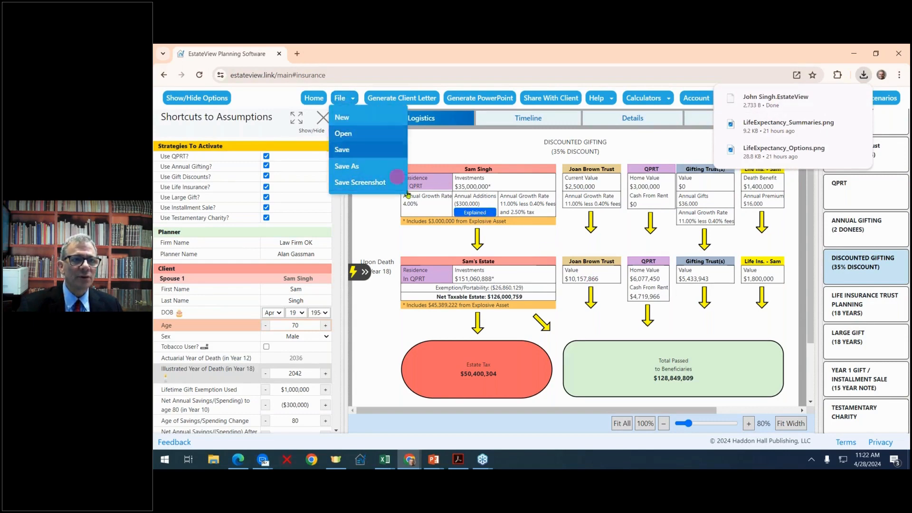
click(359, 175)
click(340, 99)
click(345, 132)
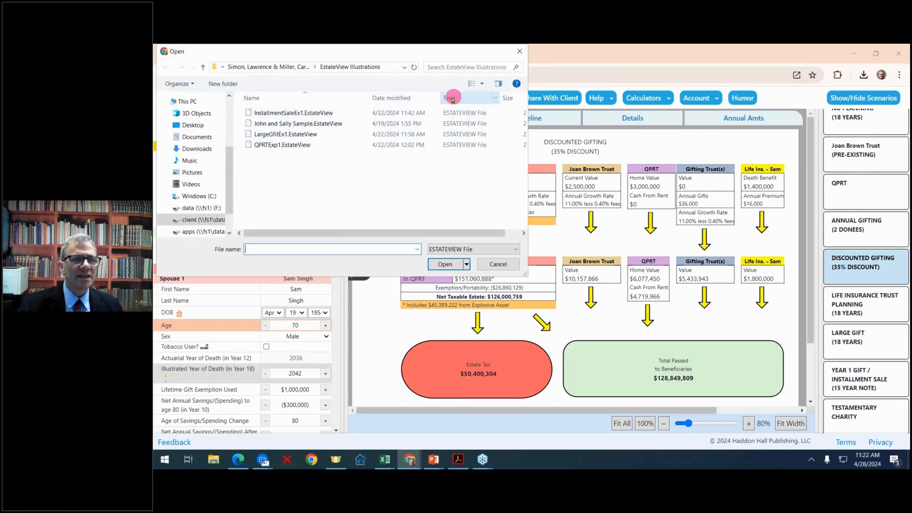
click(520, 51)
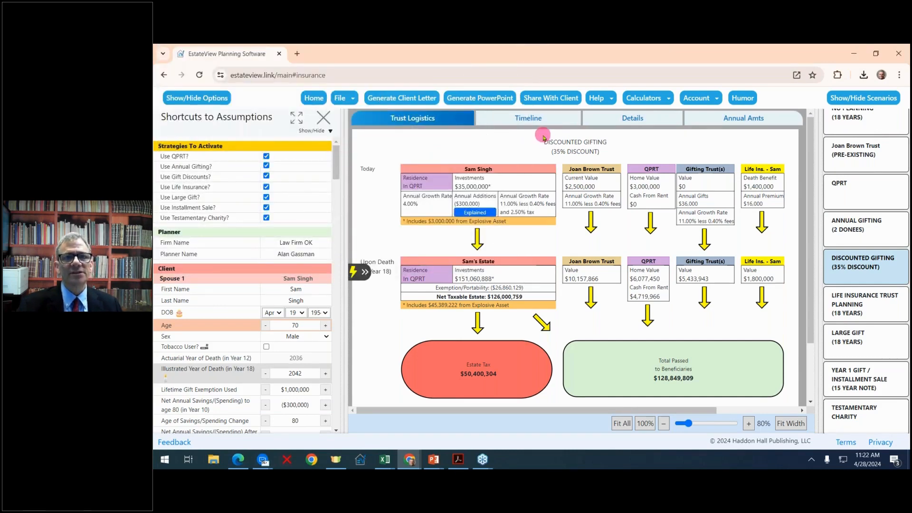
- Set the guest passcode, generate a 14-day client share link, and copy it to the clipboard
click(554, 101)
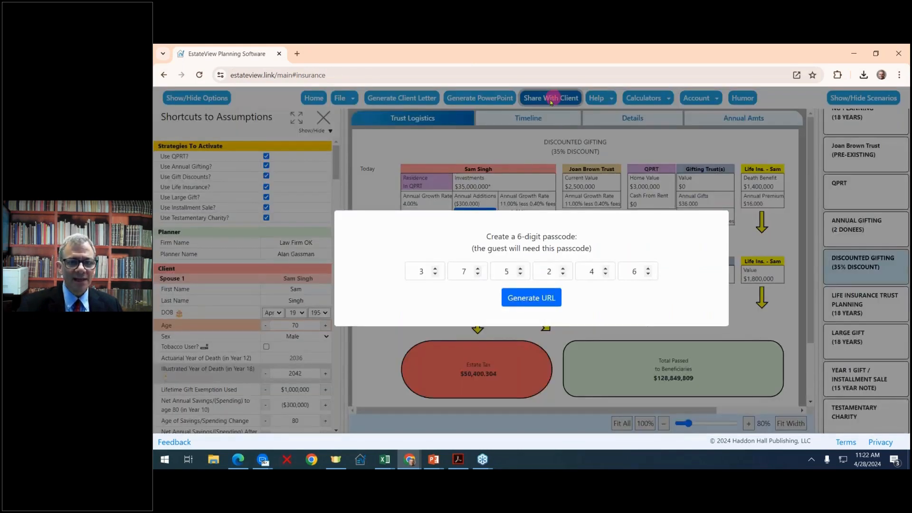
click(427, 274)
text(1)
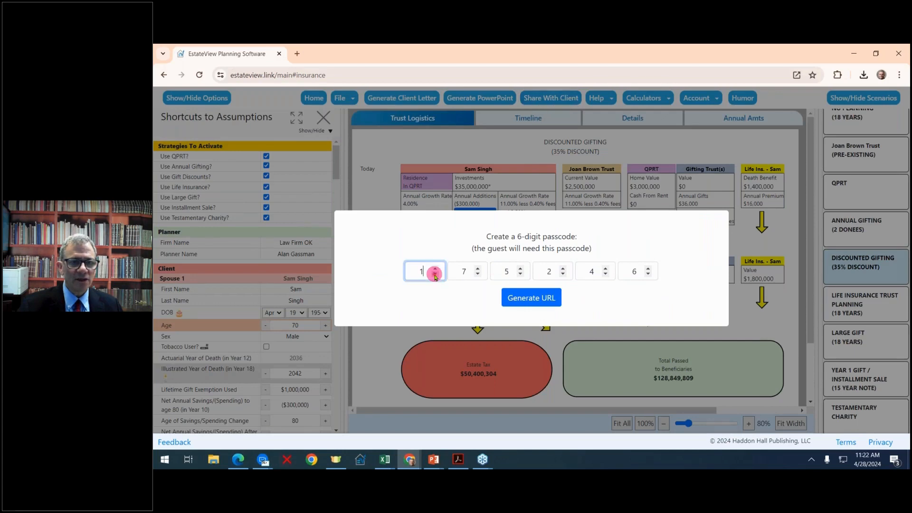
click(537, 300)
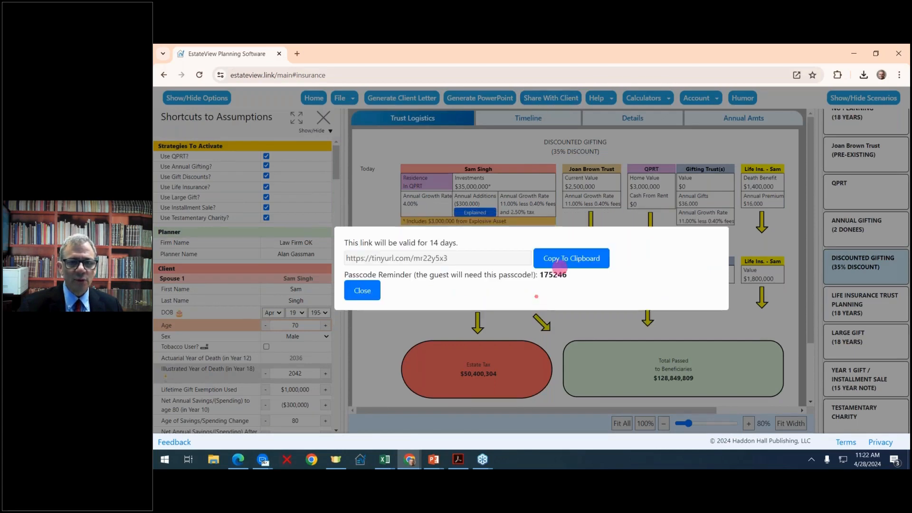
click(565, 262)
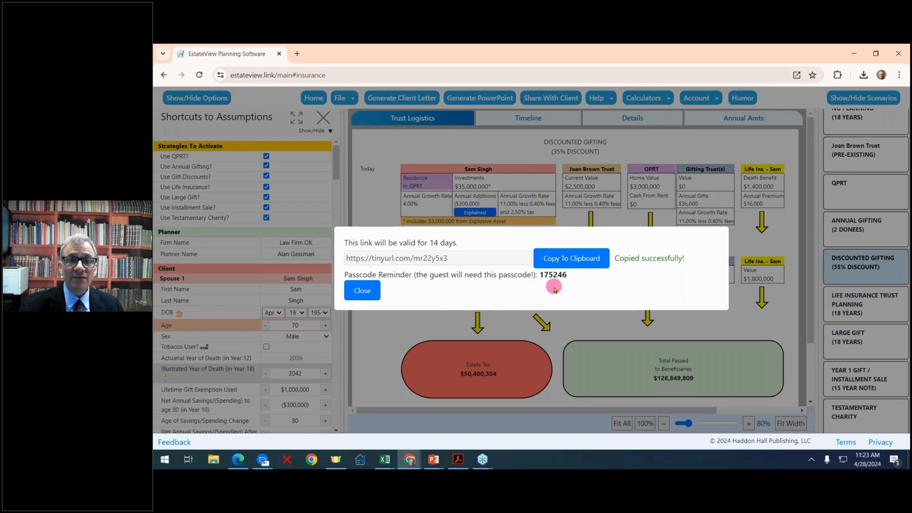
click(522, 166)
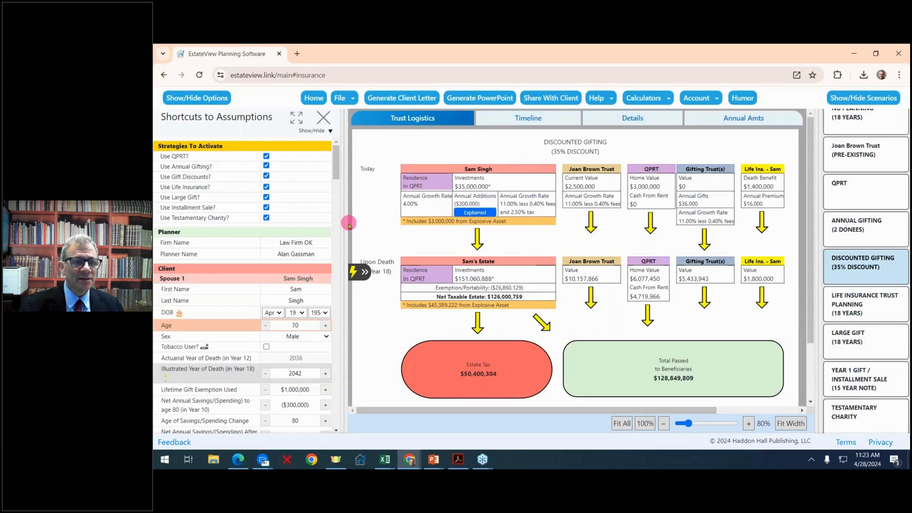
- Narrow the assumptions panel, return to the Home dashboard, and choose Married Clients
drag(347, 222, 336, 223)
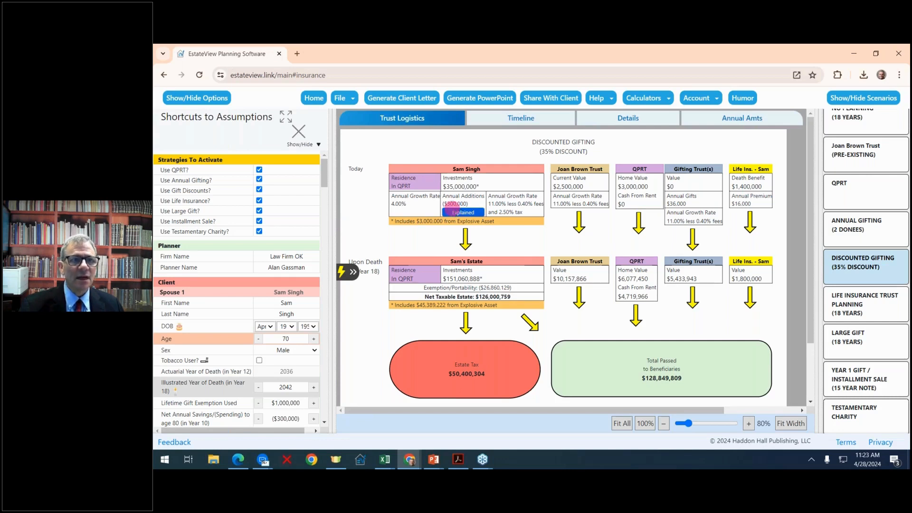
click(309, 100)
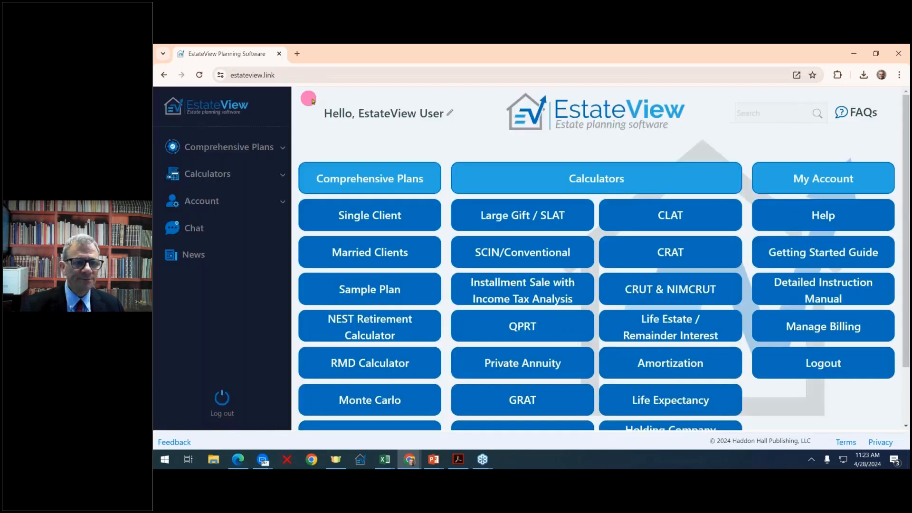
click(353, 253)
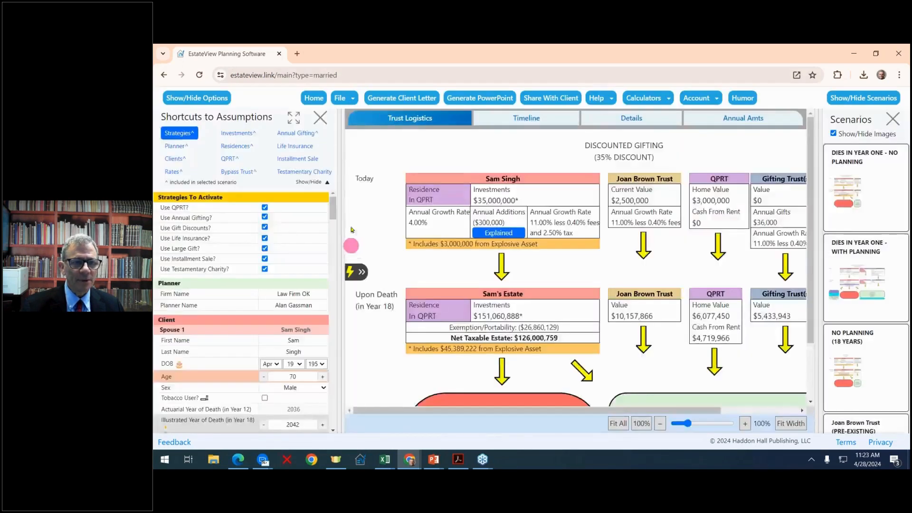
- Narrow the Assumptions panel and scroll through the Spouse 1 and Spouse 2 client rows
drag(387, 183, 298, 263)
scroll(298, 263, down, 2)
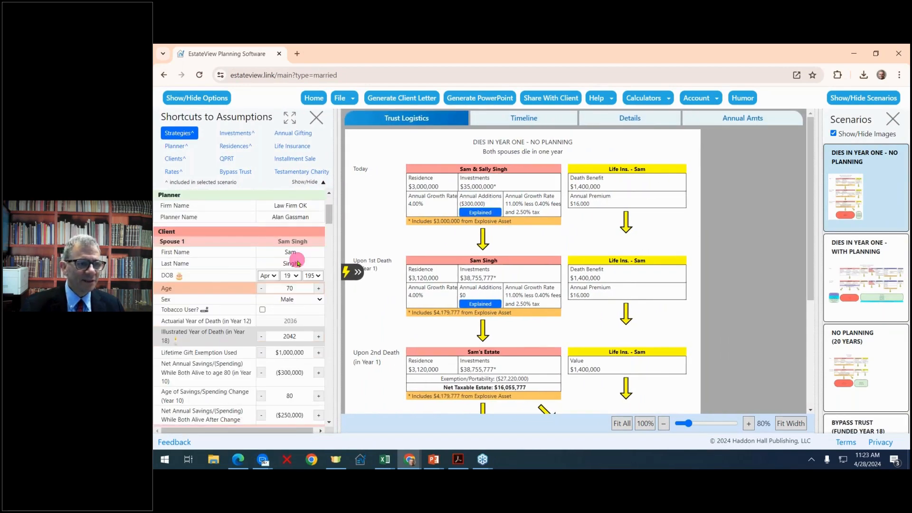
scroll(298, 263, down, 3)
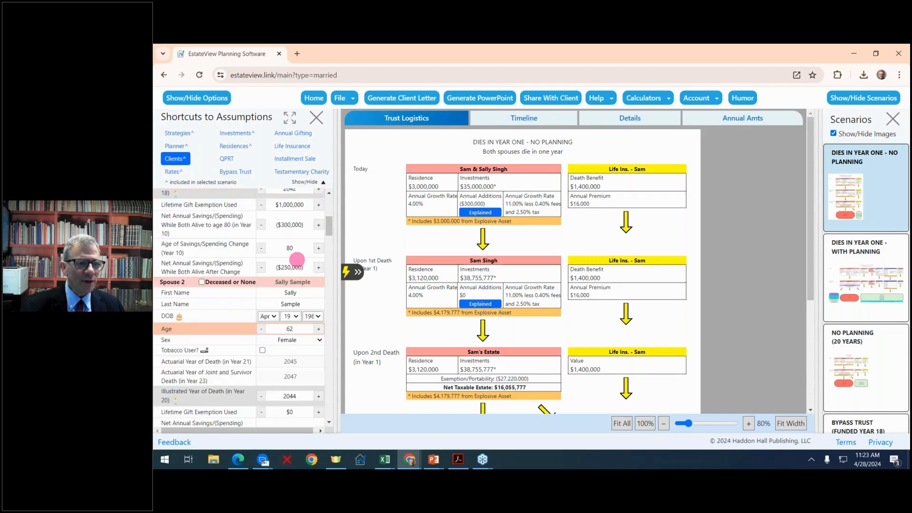
scroll(296, 259, up, 3)
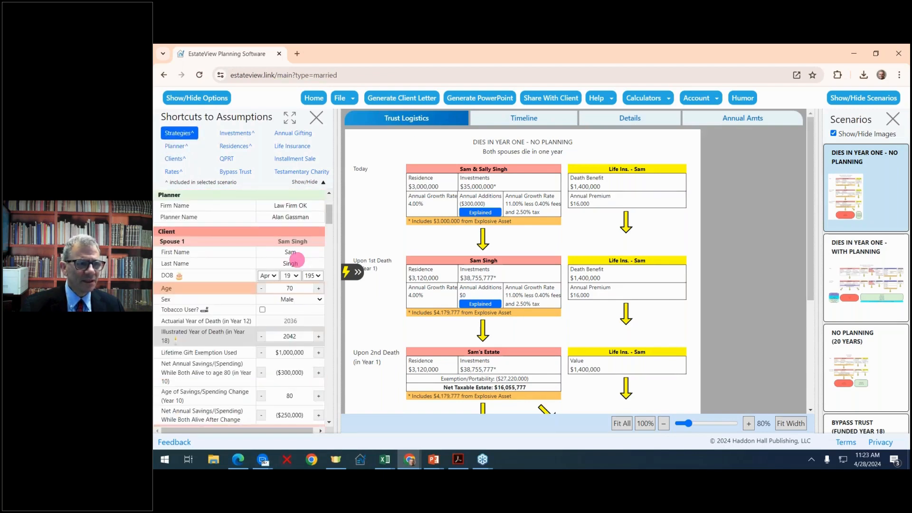
scroll(303, 264, down, 3)
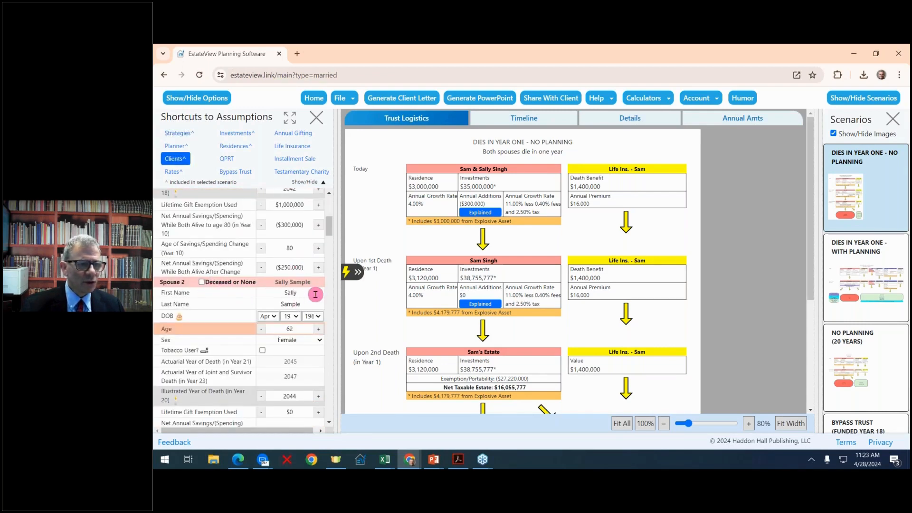
scroll(316, 294, down, 1)
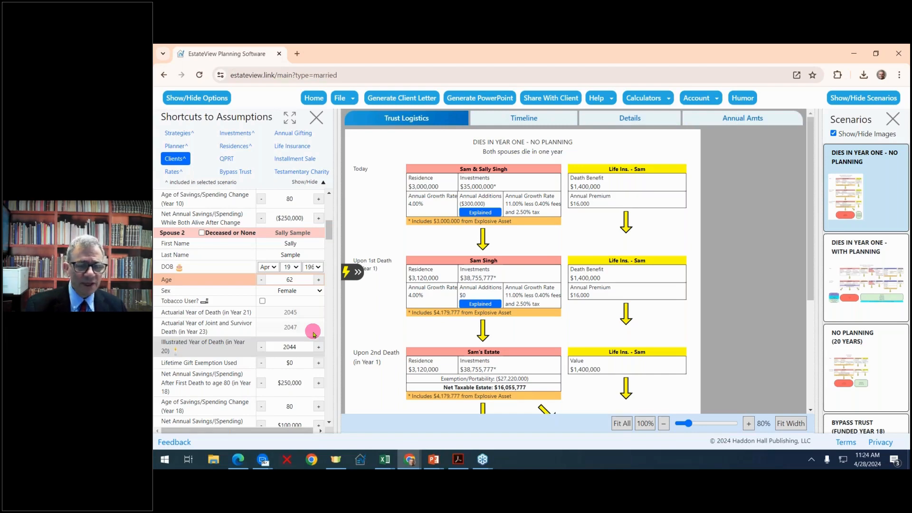
scroll(322, 327, down, 2)
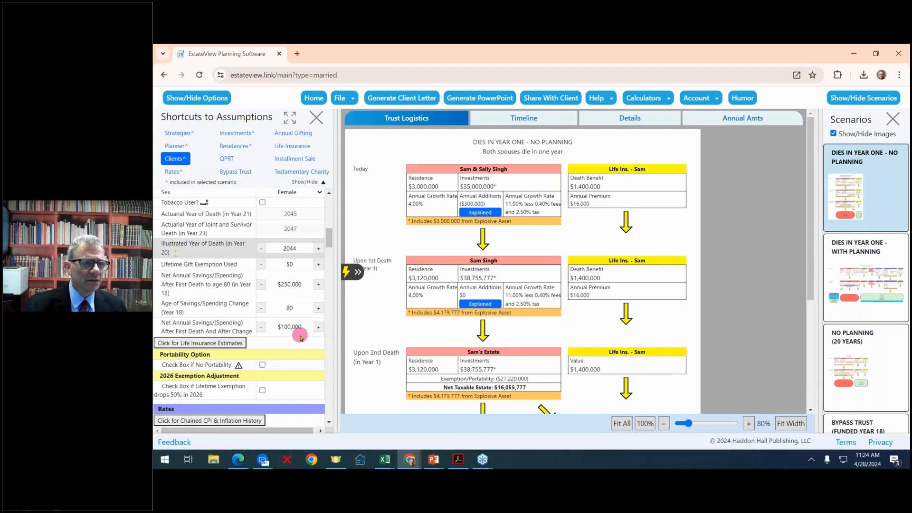
scroll(301, 338, up, 2)
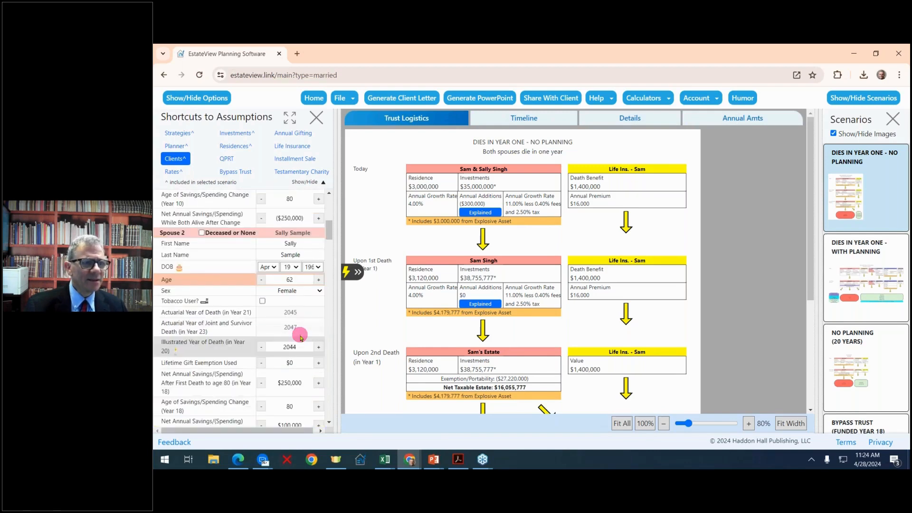
scroll(300, 335, up, 2)
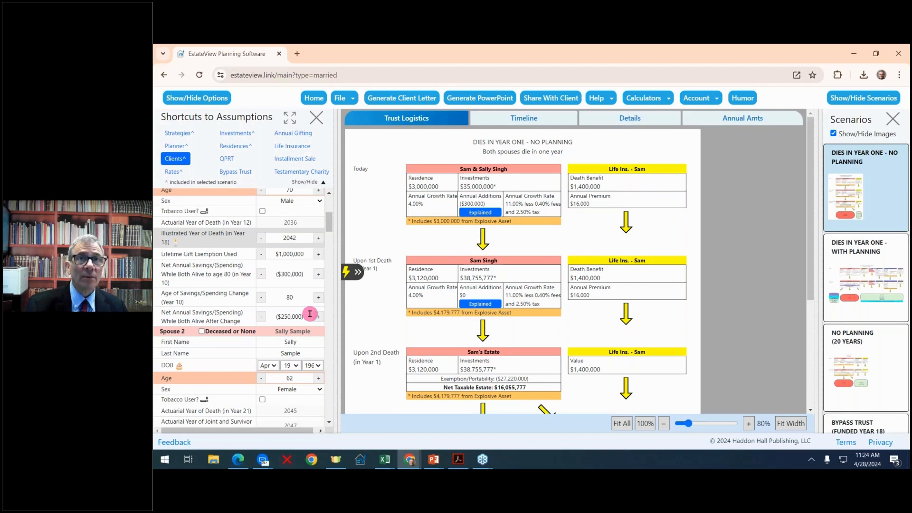
scroll(310, 314, down, 1)
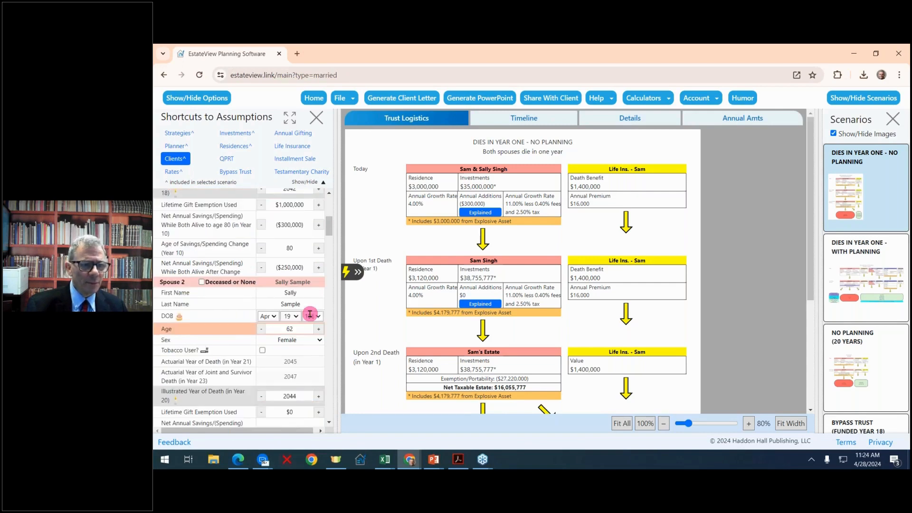
scroll(304, 323, down, 2)
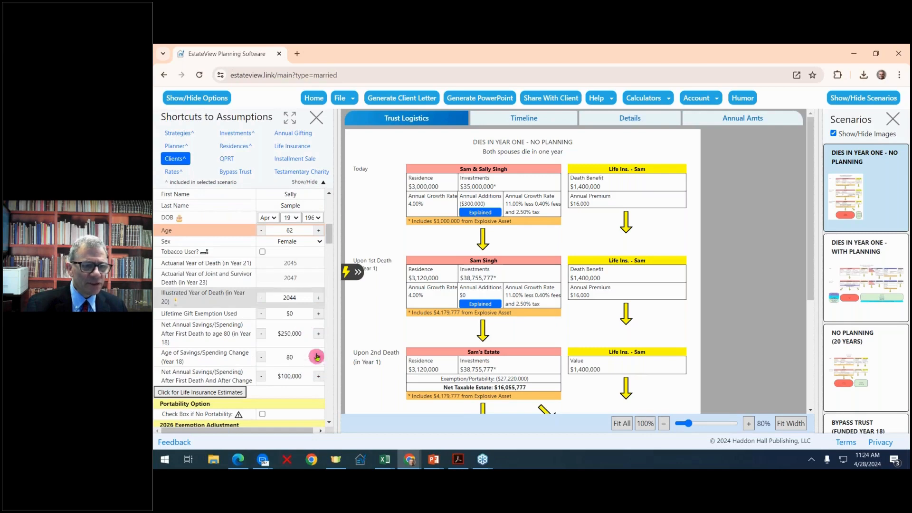
- Lower Spouse 2's savings after first death to ($175,000) until age 80, ($275,000) after
click(262, 336)
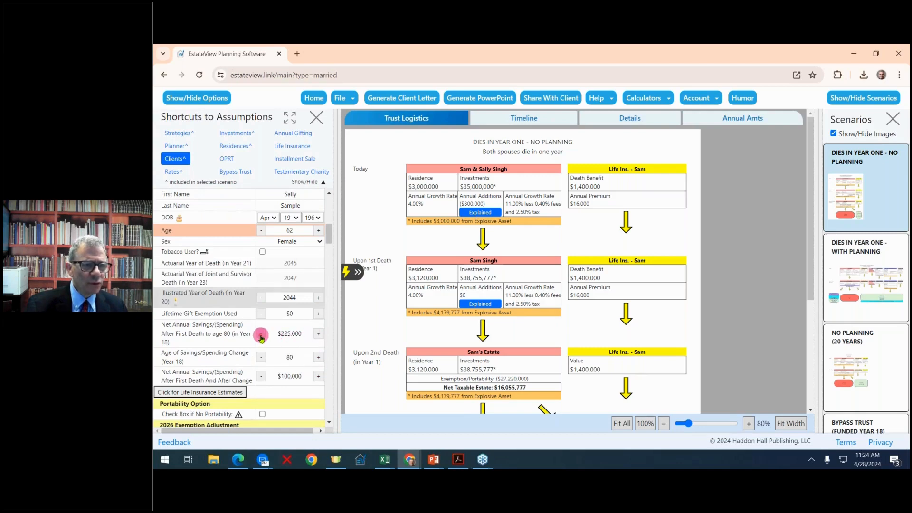
click(261, 336)
click(261, 335)
click(261, 335)
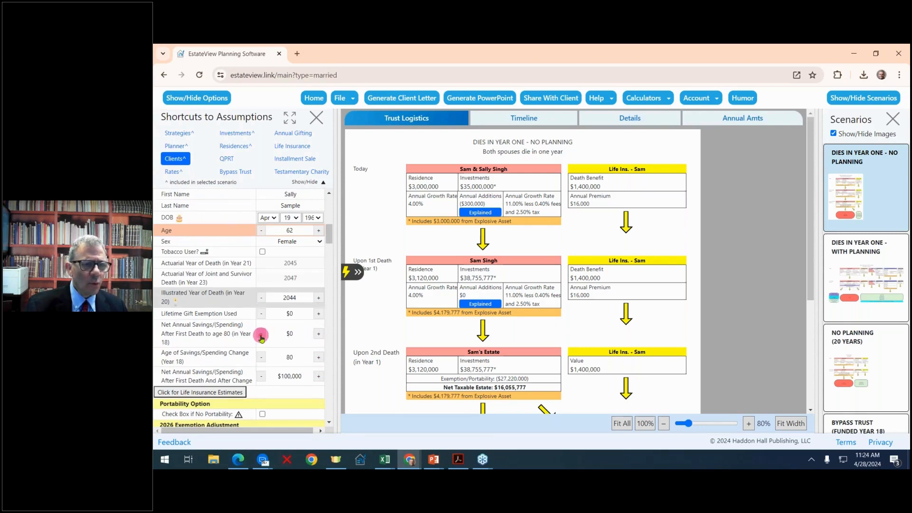
click(261, 336)
click(262, 336)
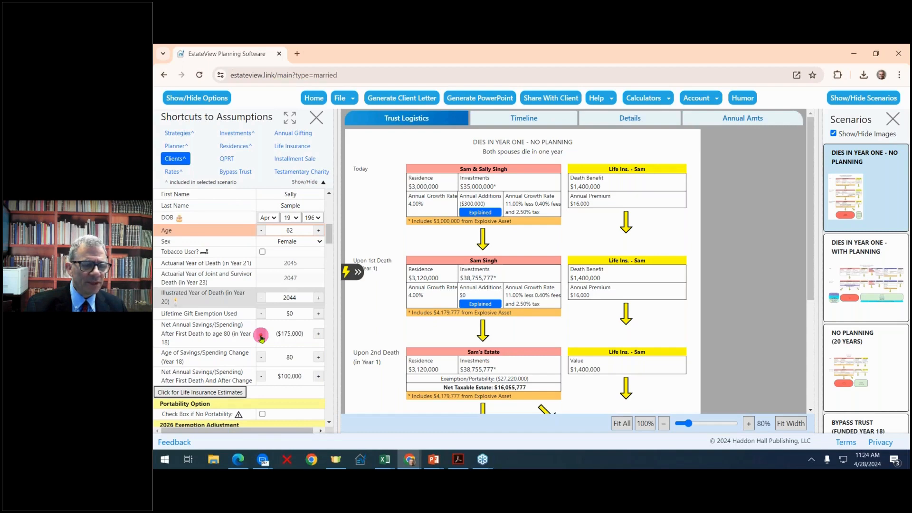
click(261, 377)
click(261, 377)
click(261, 377)
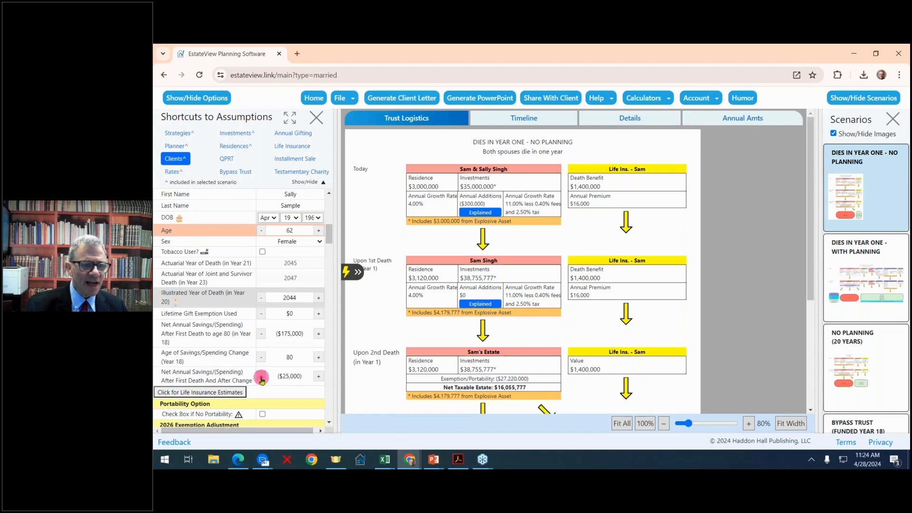
click(261, 377)
click(261, 377)
click(261, 378)
click(262, 377)
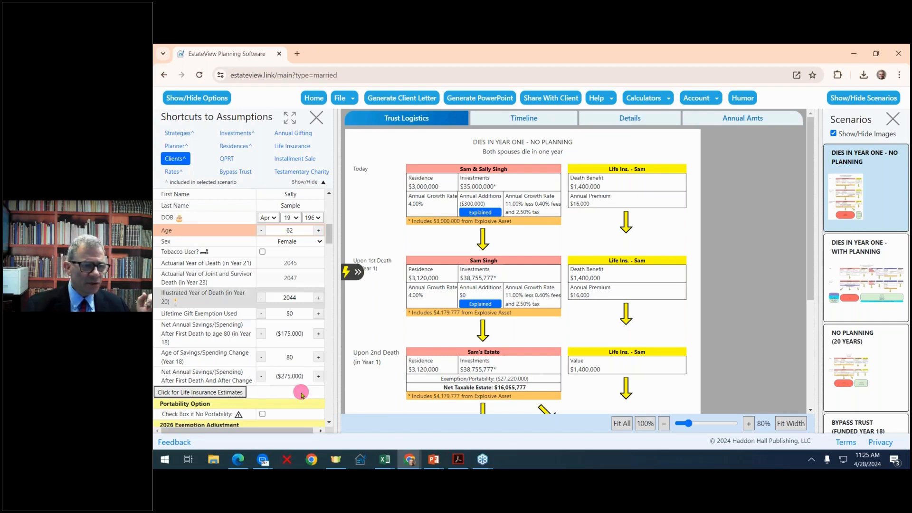
- Dismiss the Annual Additions Details explanation, widen the assumptions panel, and scroll down to Rates
click(479, 212)
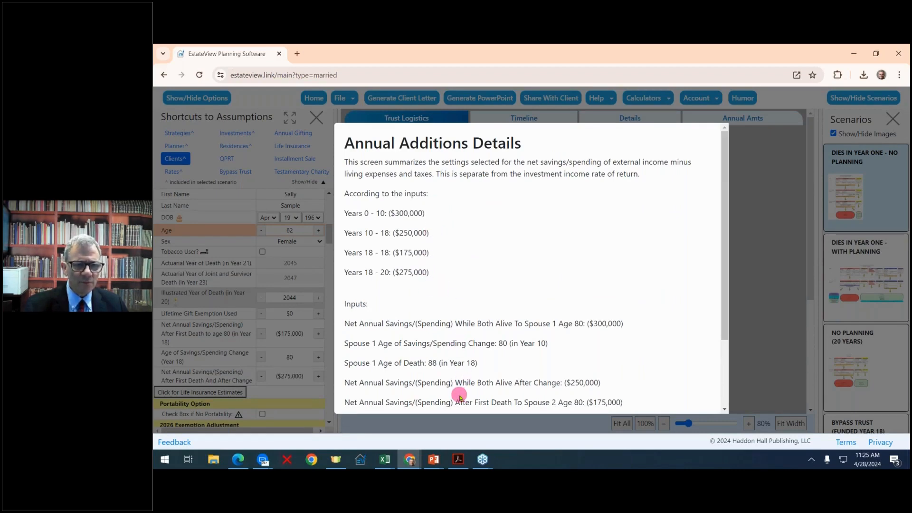
click(304, 254)
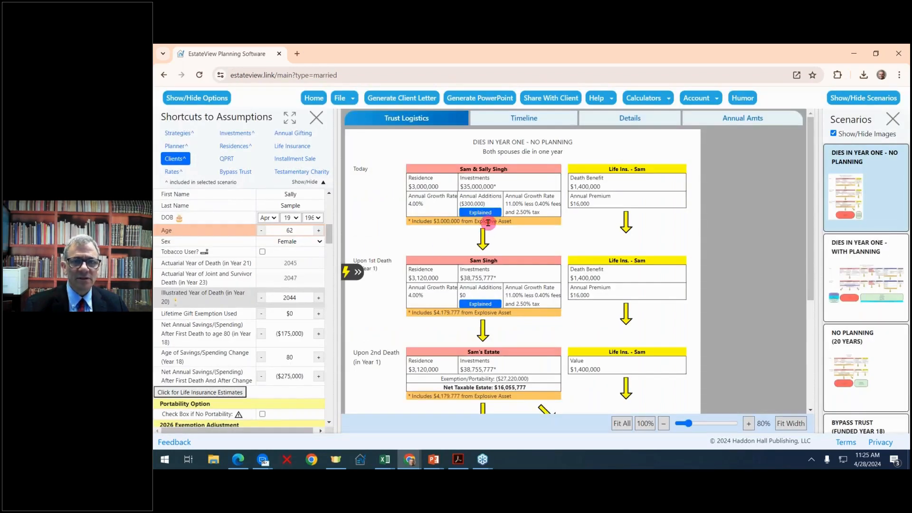
drag(340, 216, 417, 214)
scroll(307, 344, down, 5)
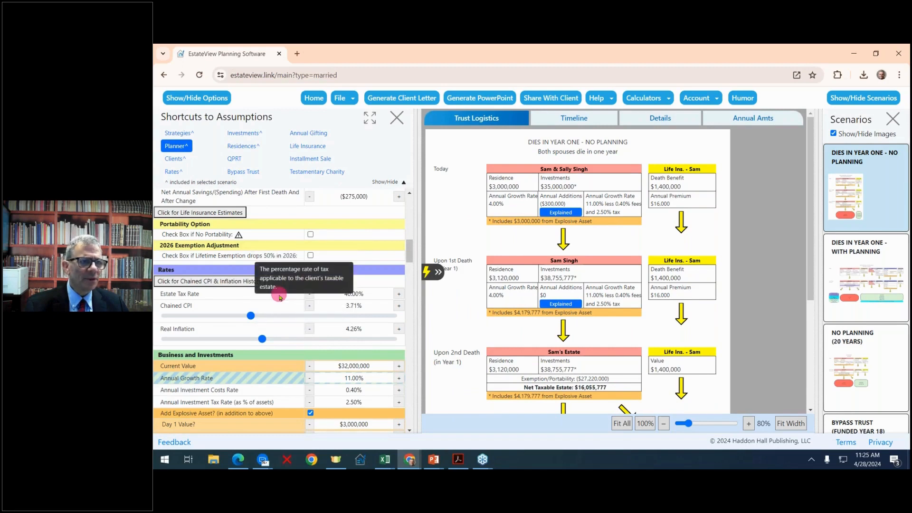
click(223, 212)
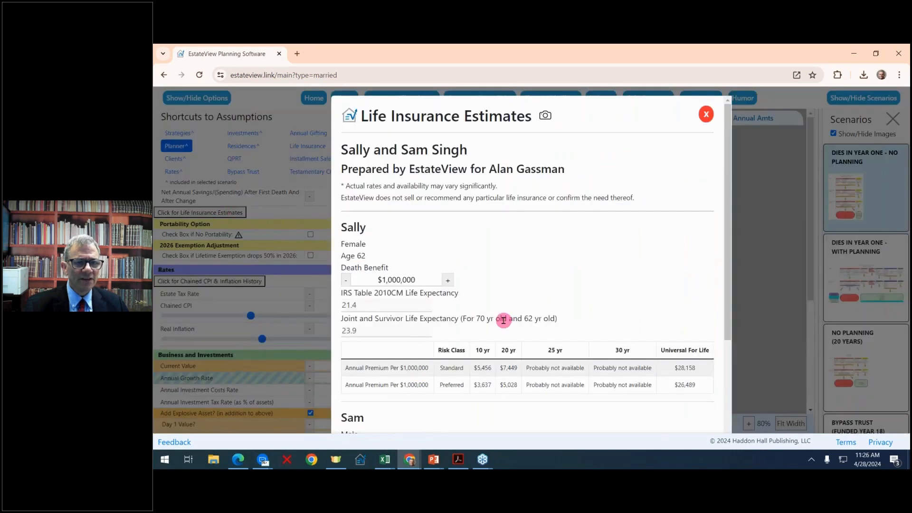
scroll(503, 321, down, 2)
scroll(504, 320, down, 1)
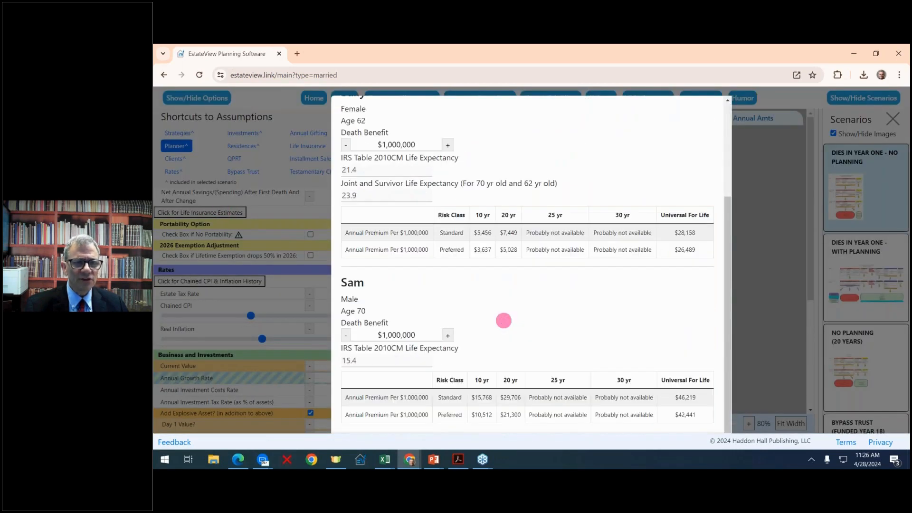
scroll(503, 320, up, 3)
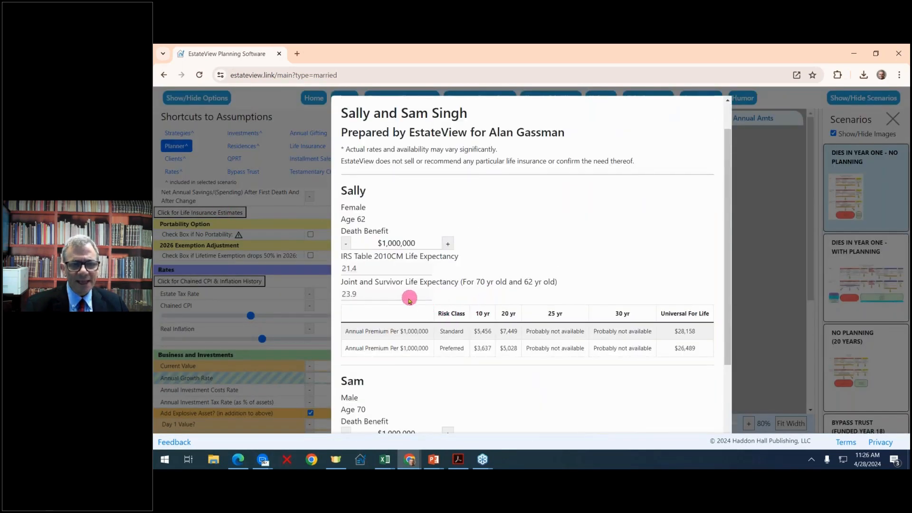
scroll(507, 341, down, 2)
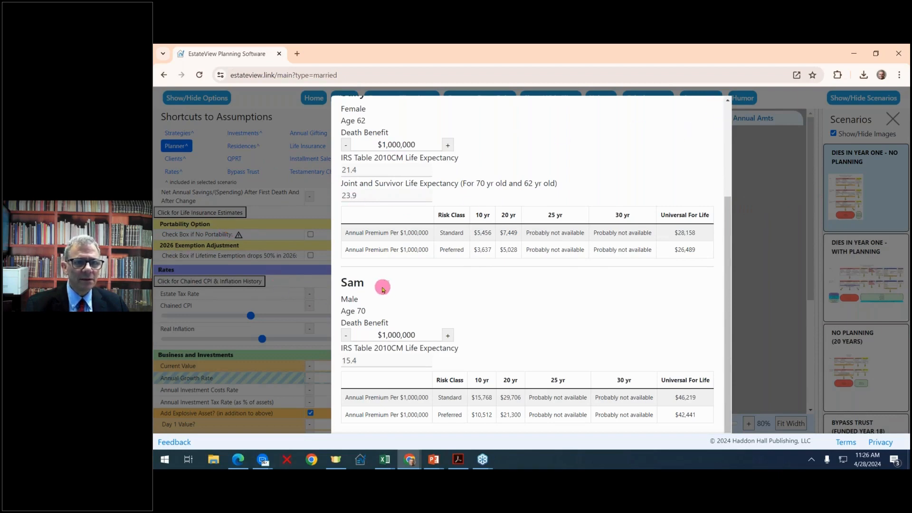
click(728, 99)
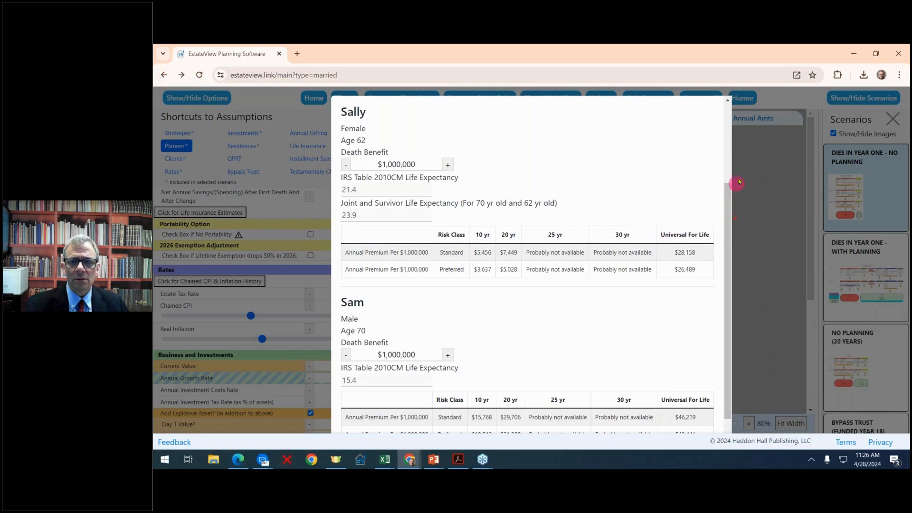
scroll(632, 300, down, 1)
scroll(632, 299, up, 3)
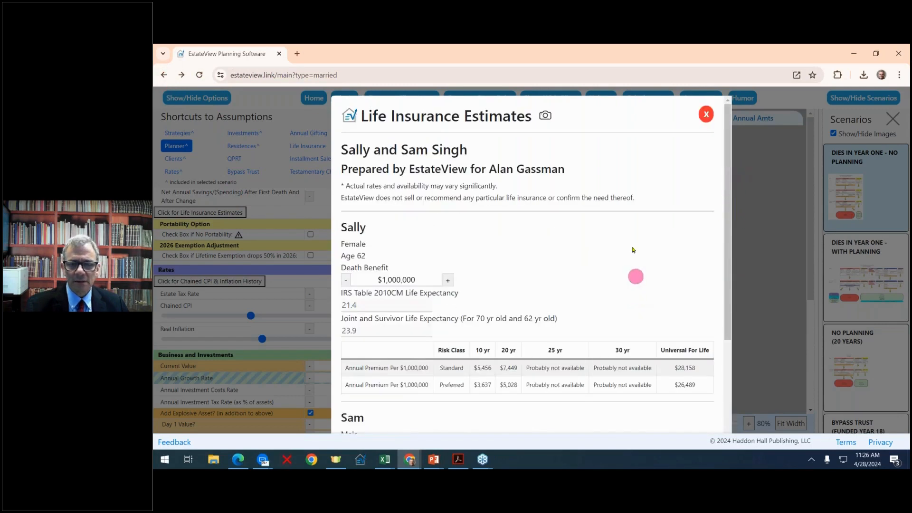
scroll(650, 259, down, 3)
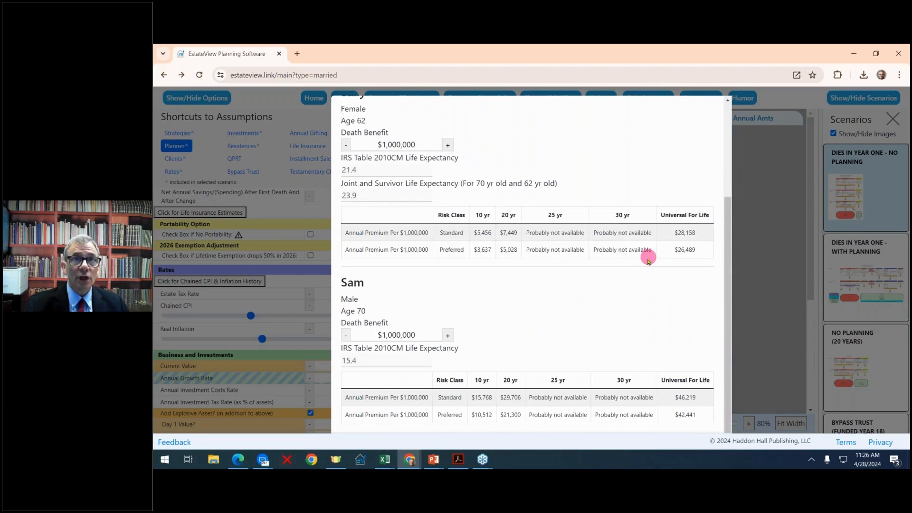
scroll(646, 259, up, 3)
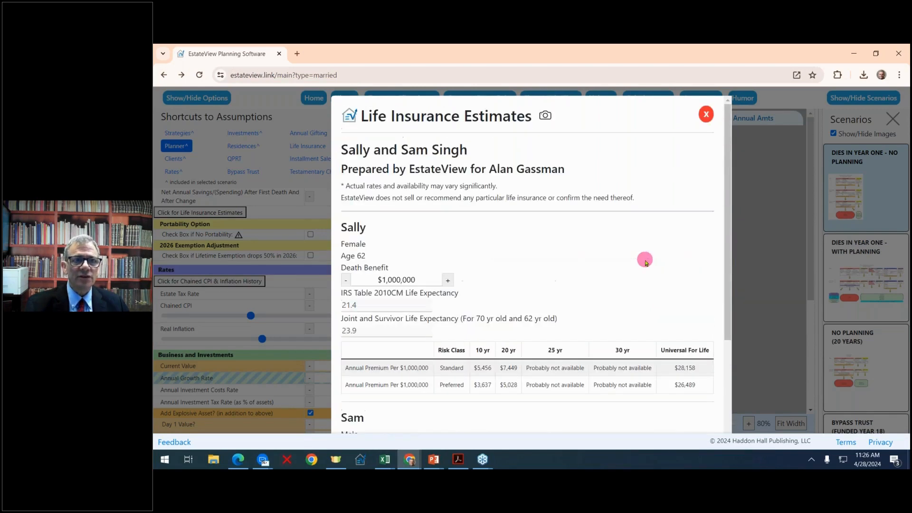
click(706, 115)
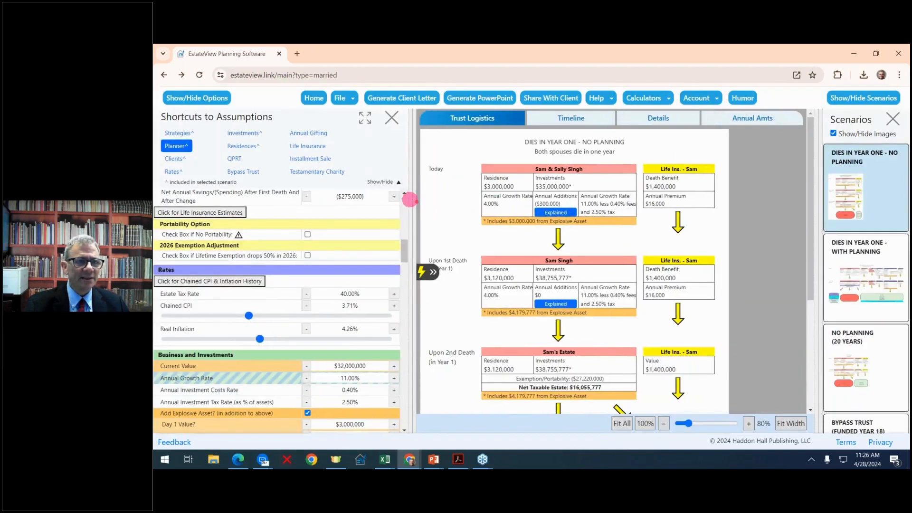
- Narrow the assumptions panel and switch to the QPRT scenario
drag(409, 199, 336, 197)
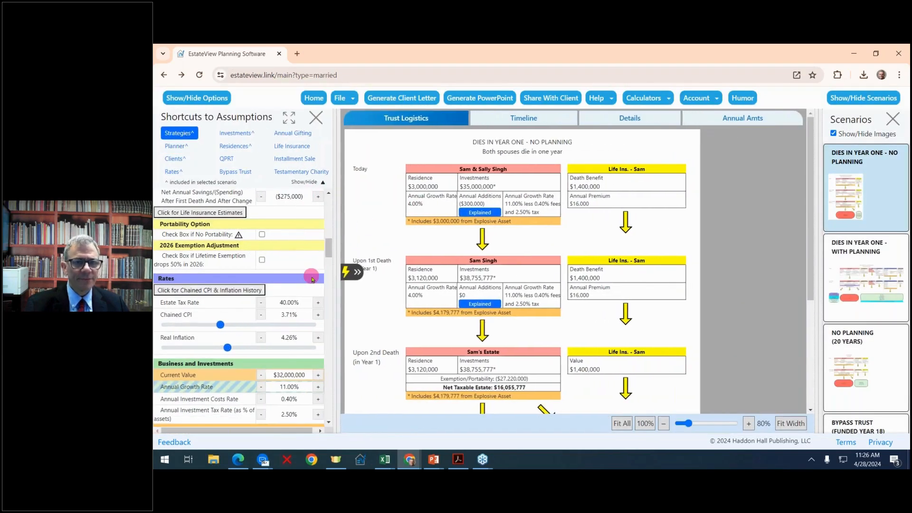
scroll(309, 278, up, 10)
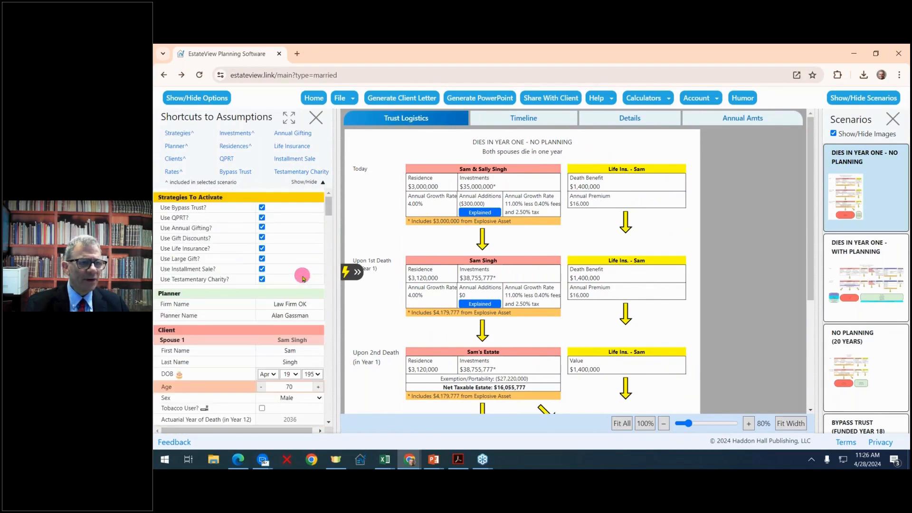
scroll(301, 276, down, 2)
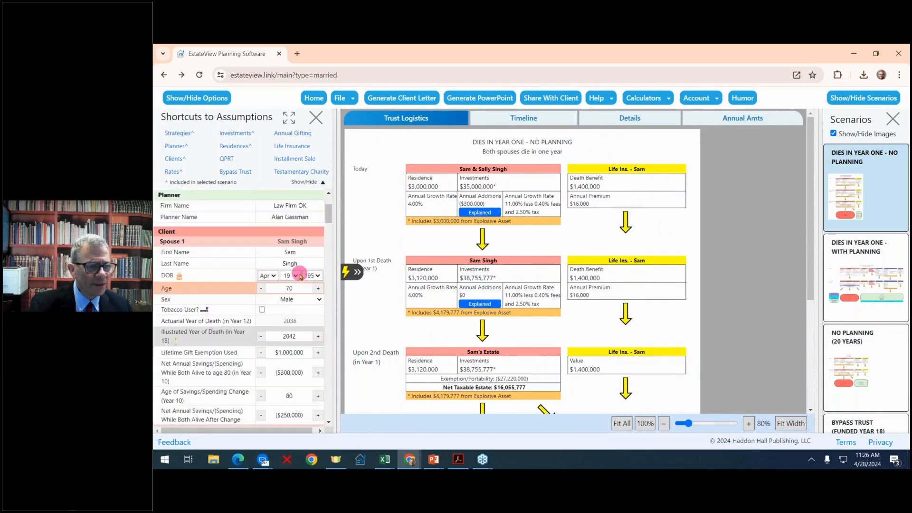
scroll(301, 276, up, 2)
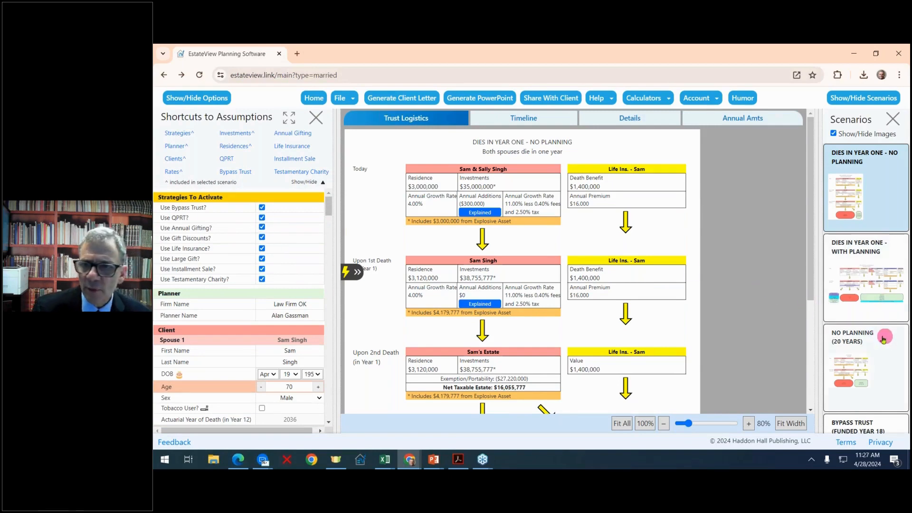
scroll(875, 335, down, 2)
scroll(875, 335, down, 1)
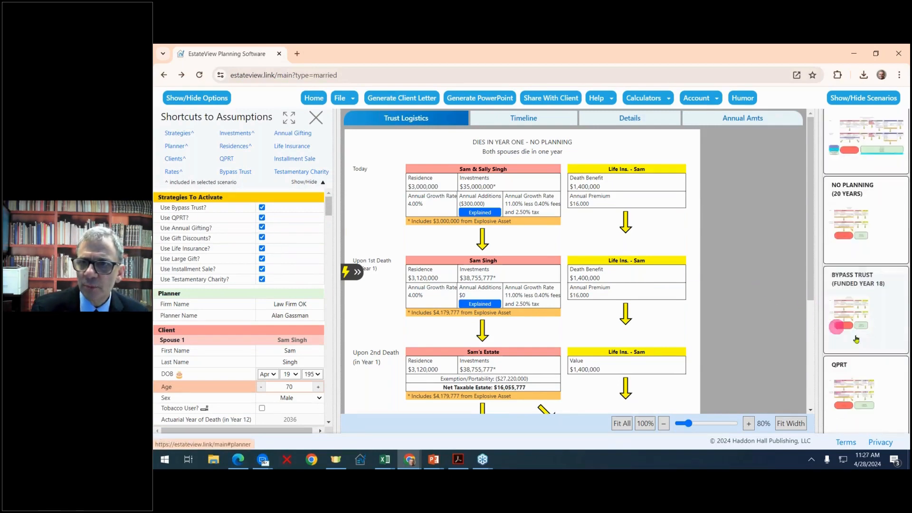
scroll(850, 322, down, 1)
click(851, 332)
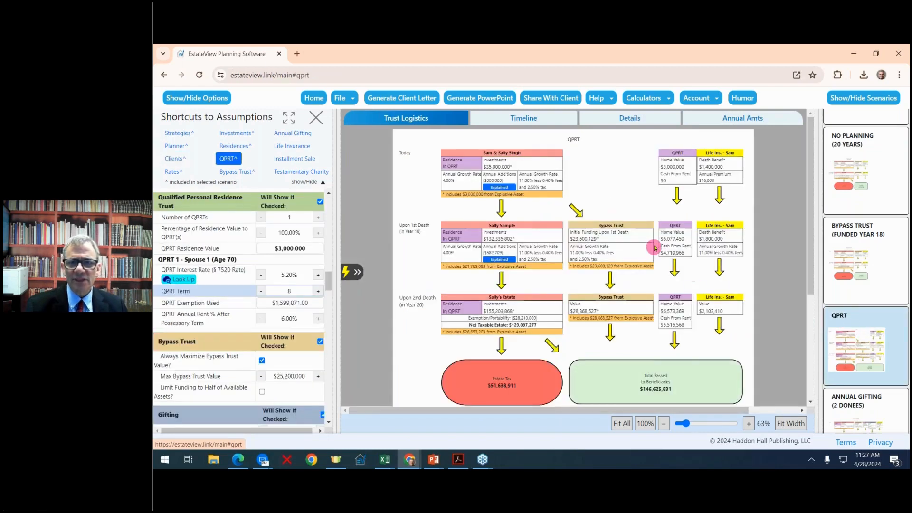
- Raise the Number of QPRTs on the $3,000,000 residence to 2, one per spouse
click(318, 217)
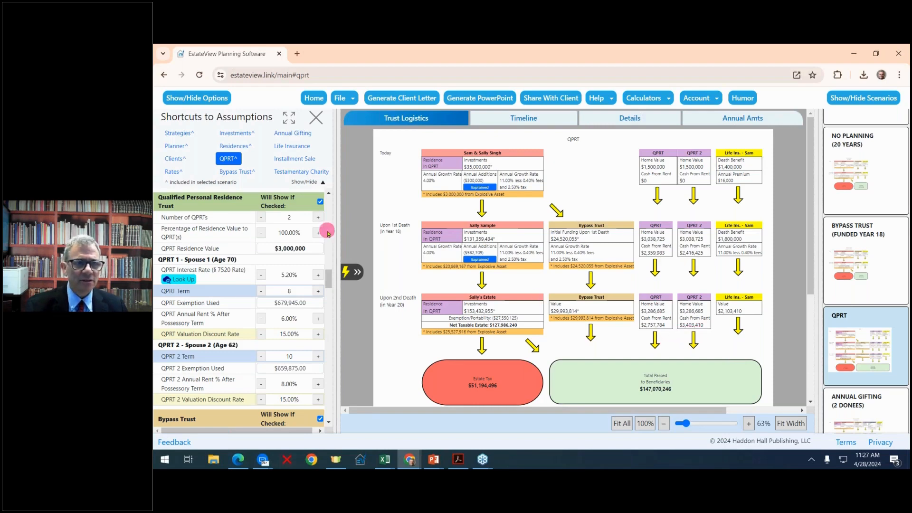
drag(350, 223, 322, 218)
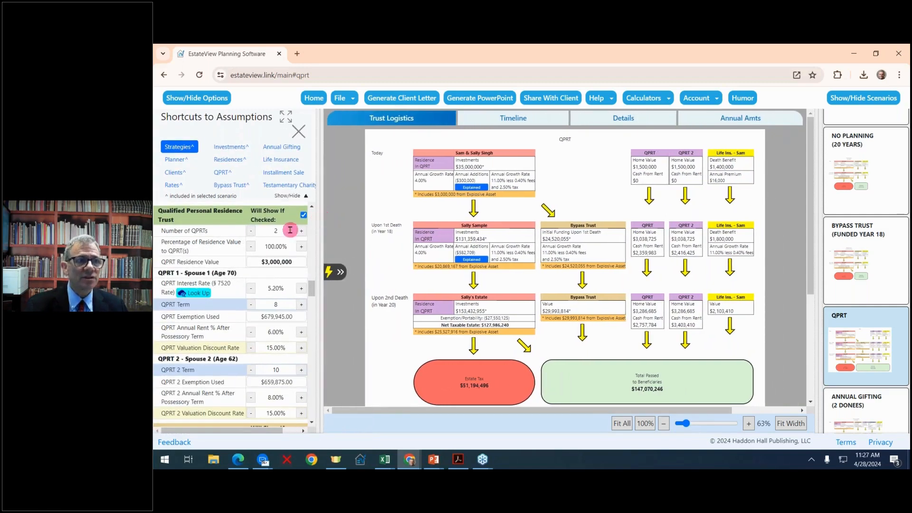
scroll(287, 229, up, 10)
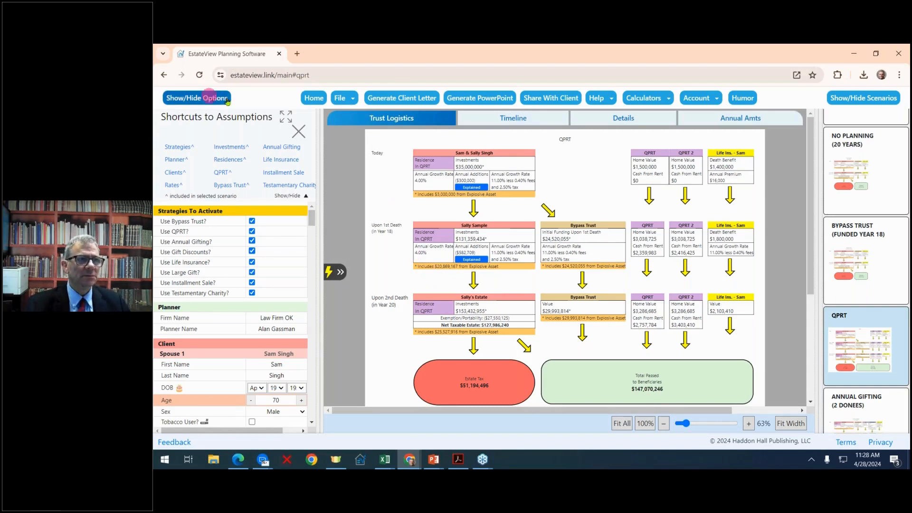
- Go Home and reopen the Married Clients comprehensive plan, repeating the round trip once more
click(314, 99)
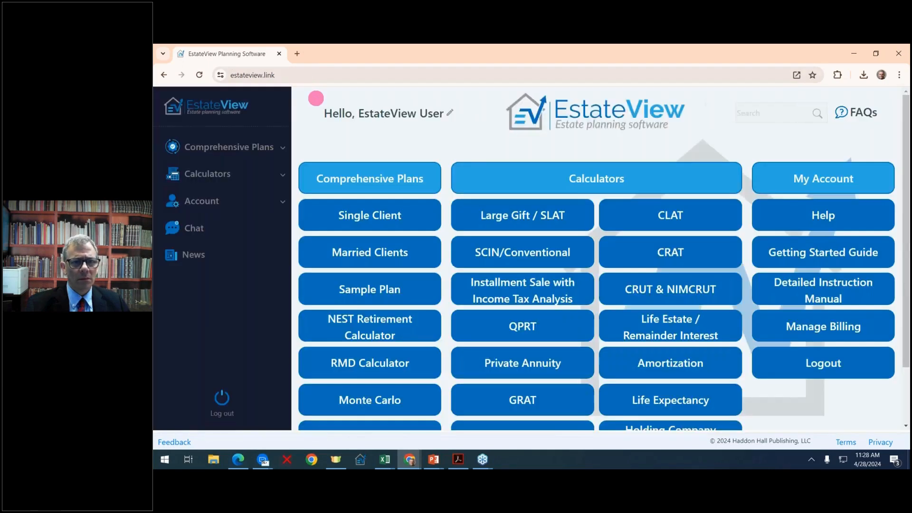
click(378, 257)
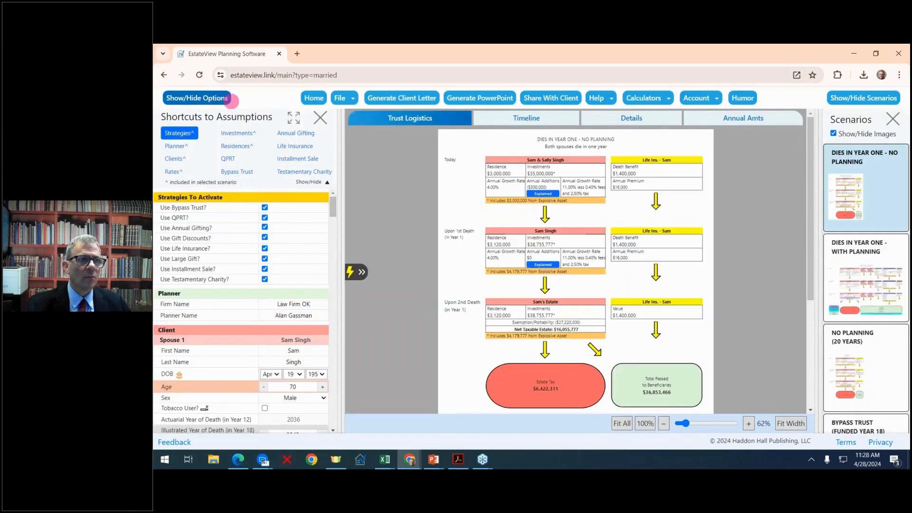
click(314, 98)
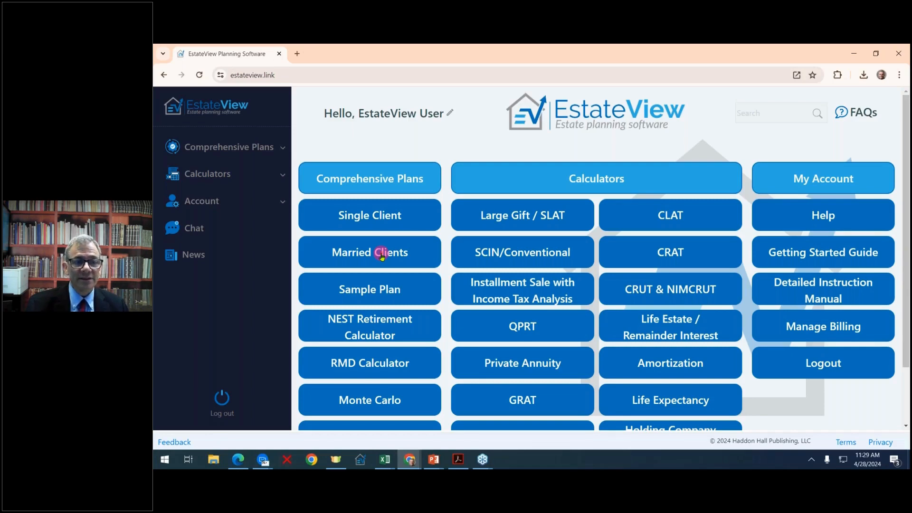
click(382, 257)
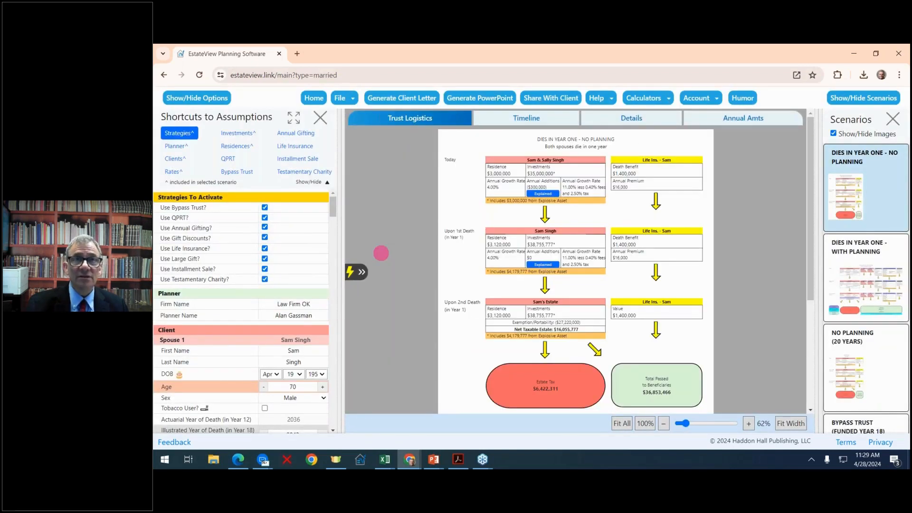
- Widen the assumptions panel beside the Dies in Year One – No Planning chart and scroll to Rates
drag(342, 242, 353, 241)
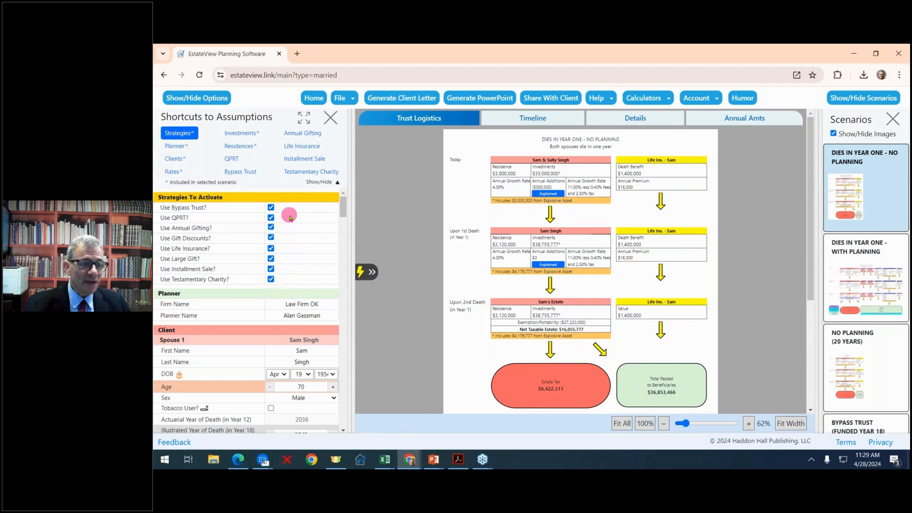
scroll(304, 273, down, 1)
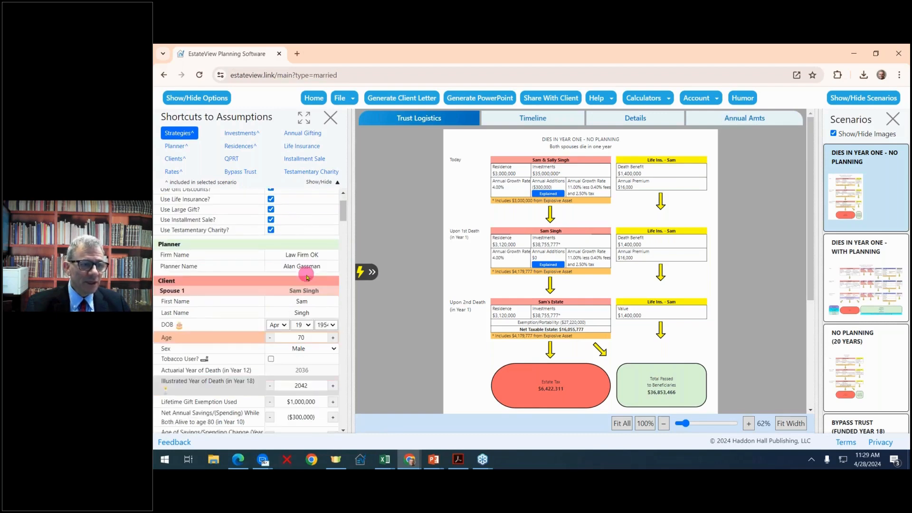
scroll(306, 278, down, 2)
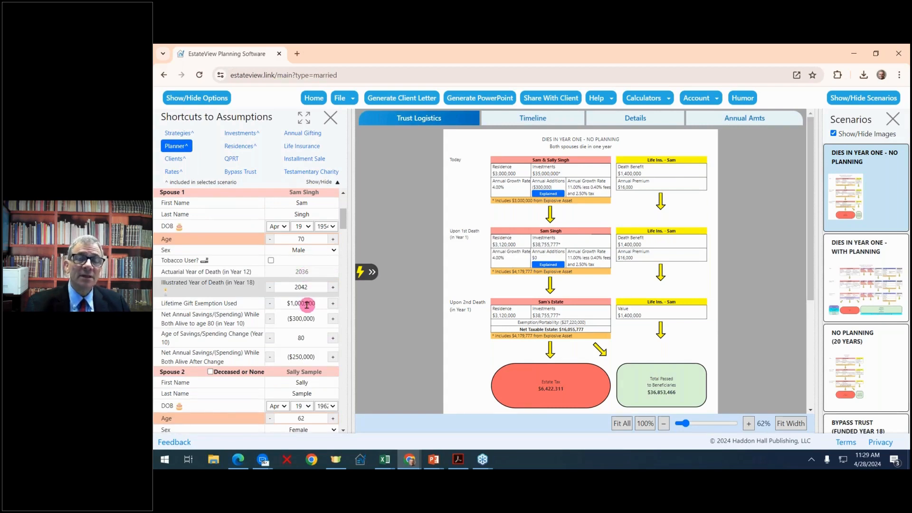
scroll(307, 305, down, 2)
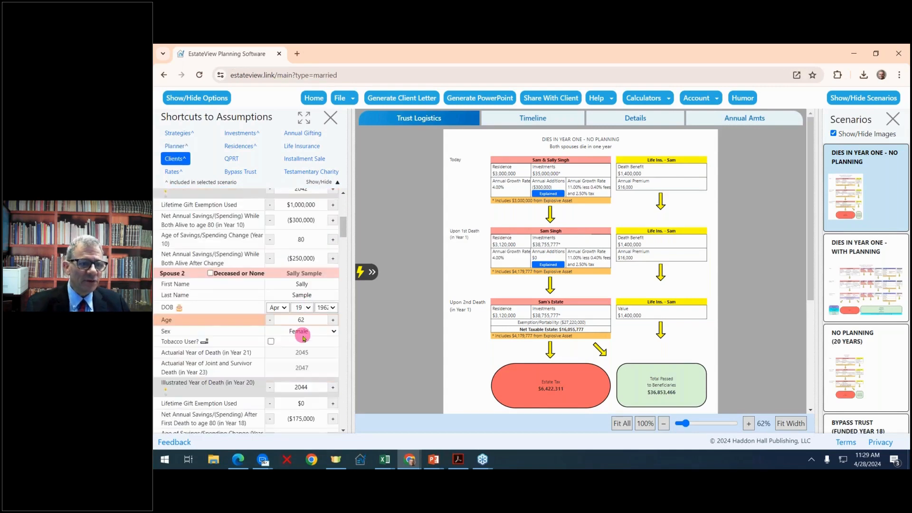
scroll(303, 338, down, 1)
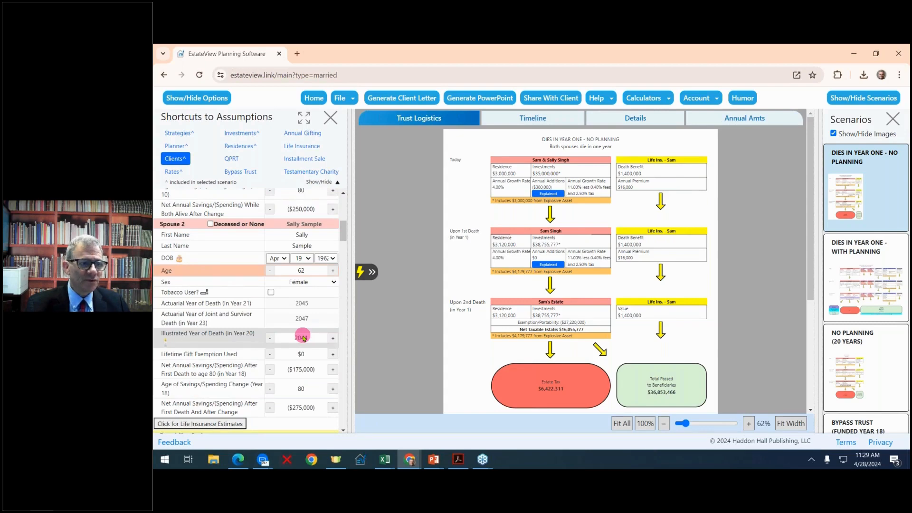
scroll(303, 338, down, 1)
scroll(302, 336, down, 2)
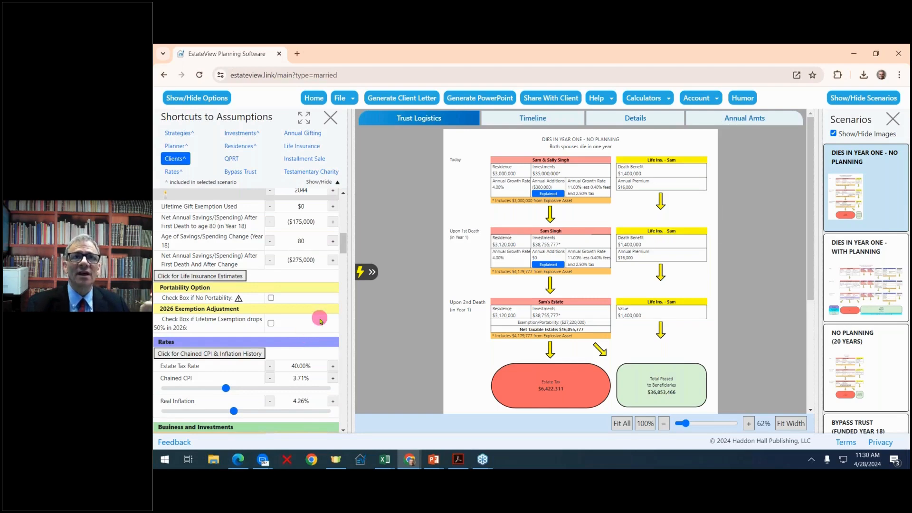
scroll(320, 322, down, 2)
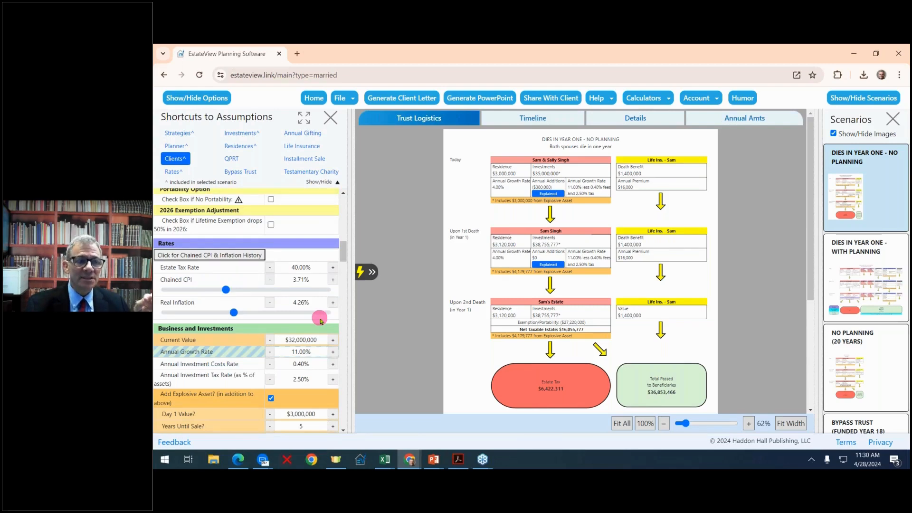
- On the Bypass Trust (funded year 18) scenario, limit bypass funding to half of available assets
scroll(876, 313, down, 2)
click(875, 346)
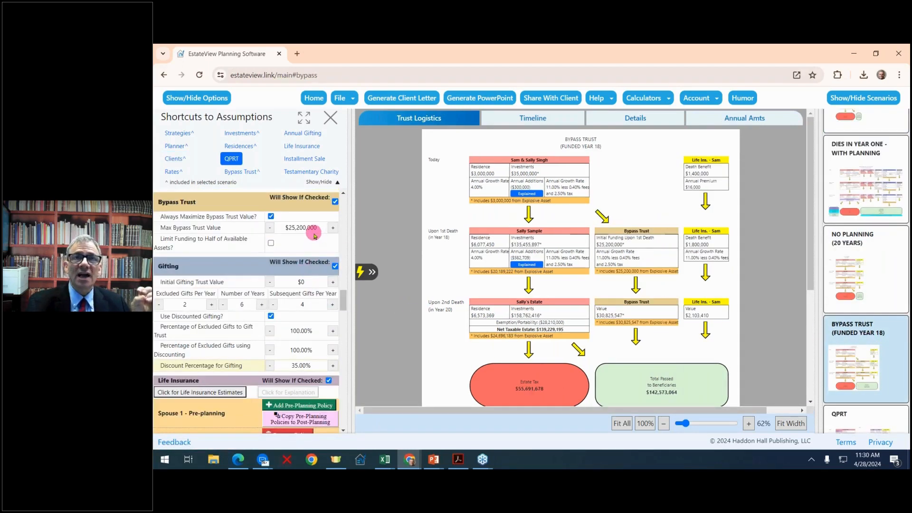
click(271, 243)
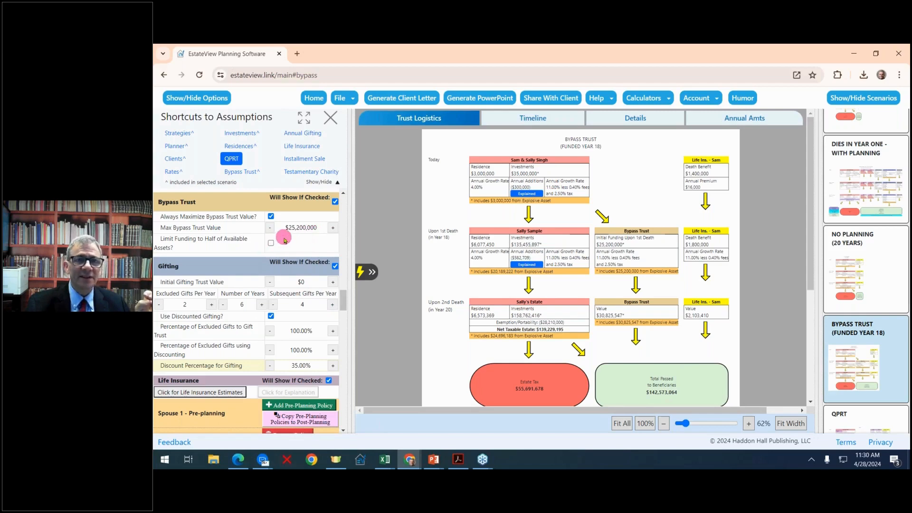
click(267, 233)
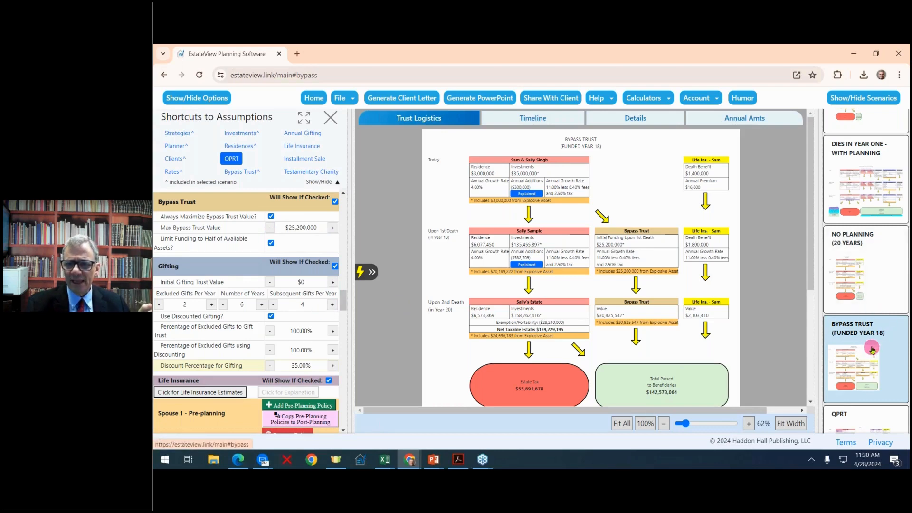
- Bring up the Annual Gifting (2 Donees) scenario
scroll(884, 328, down, 2)
scroll(883, 334, down, 2)
click(882, 334)
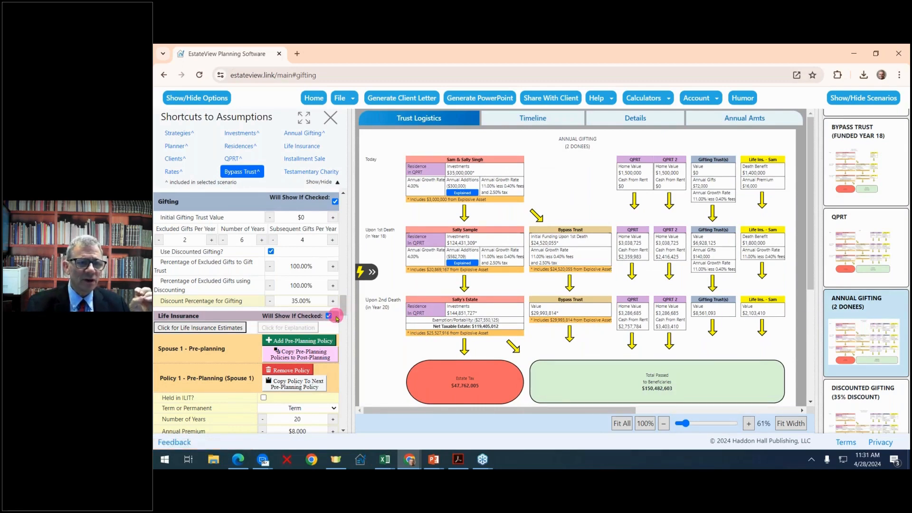
- Scroll through the Life Insurance policy assumptions and show the Life Insurance Trust Planning (20 Years) scenario
scroll(334, 318, down, 2)
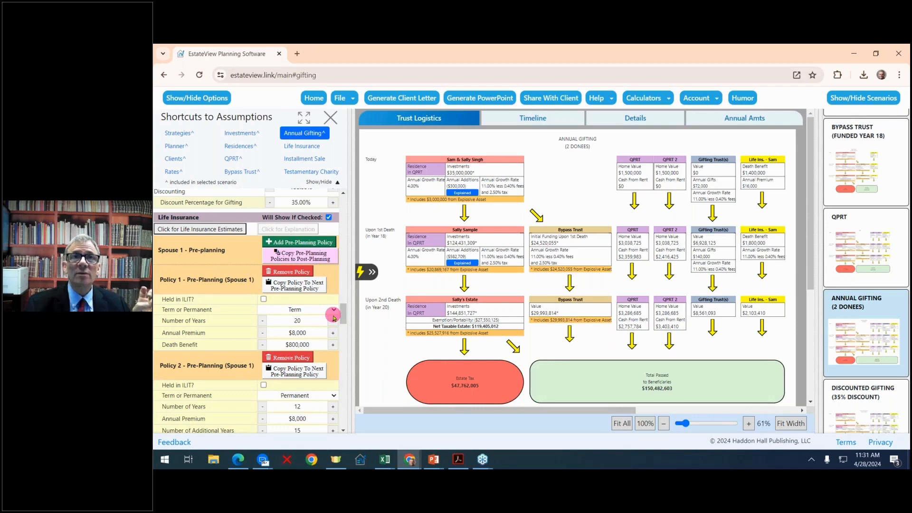
scroll(334, 318, down, 2)
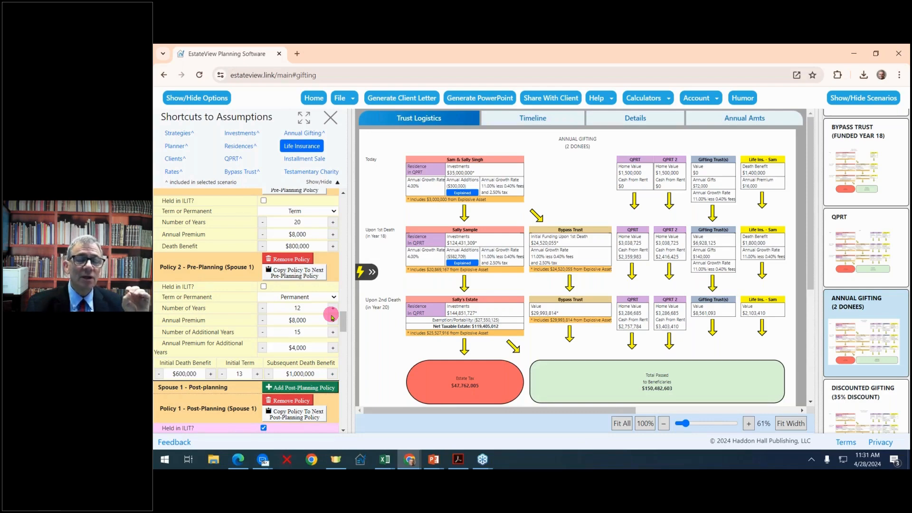
scroll(332, 317, down, 2)
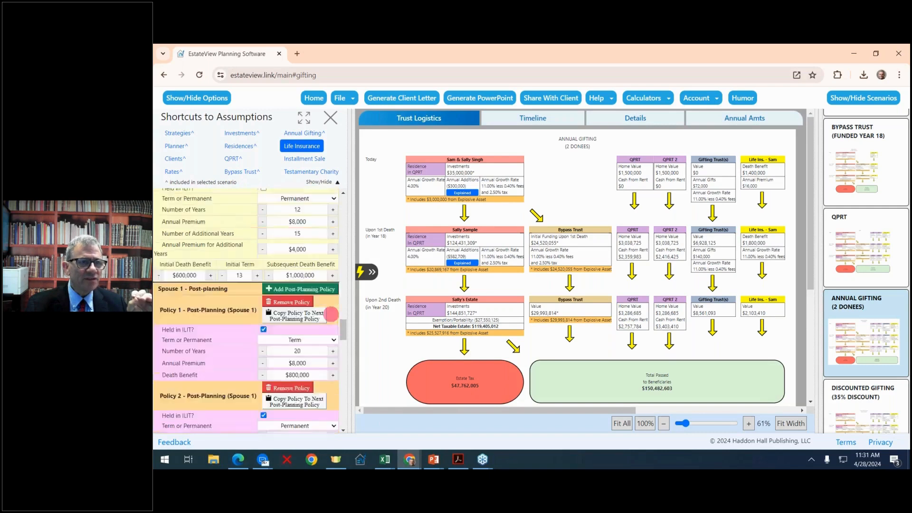
scroll(332, 314, down, 2)
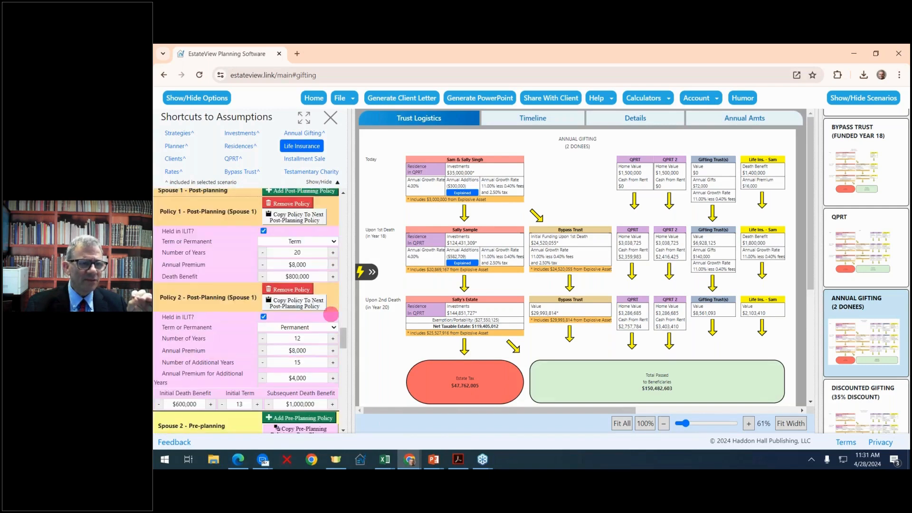
scroll(864, 309, down, 2)
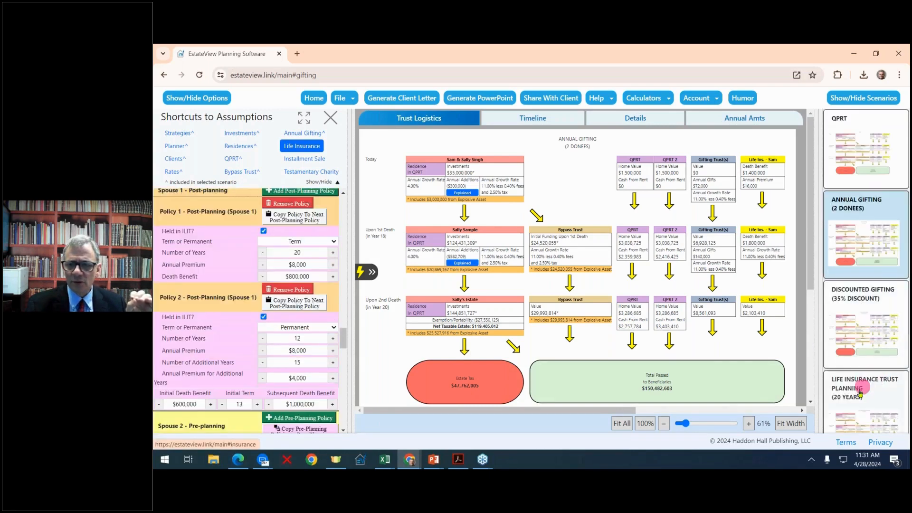
click(861, 388)
scroll(315, 321, down, 4)
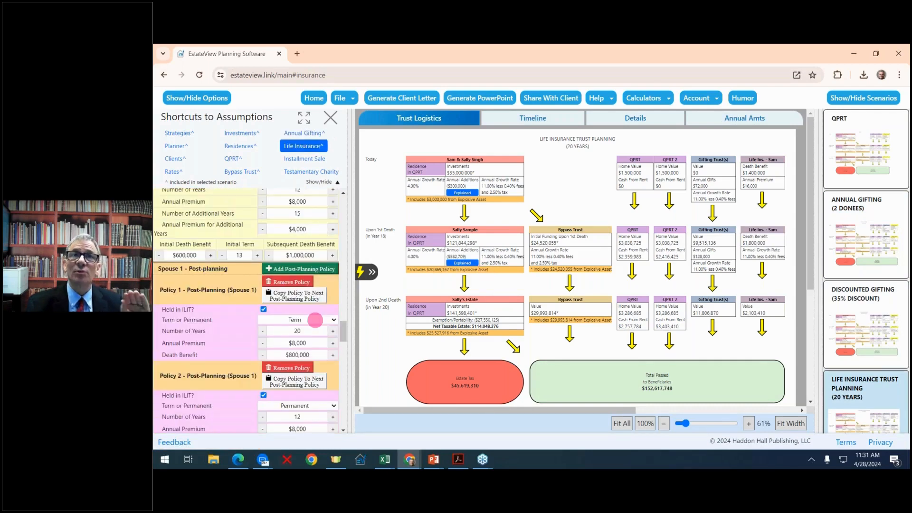
scroll(303, 318, down, 3)
scroll(304, 318, down, 1)
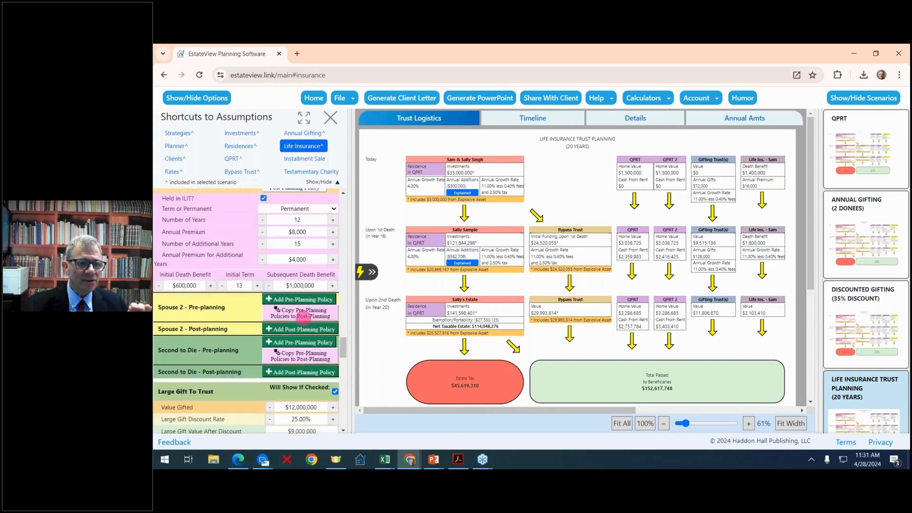
scroll(302, 317, down, 2)
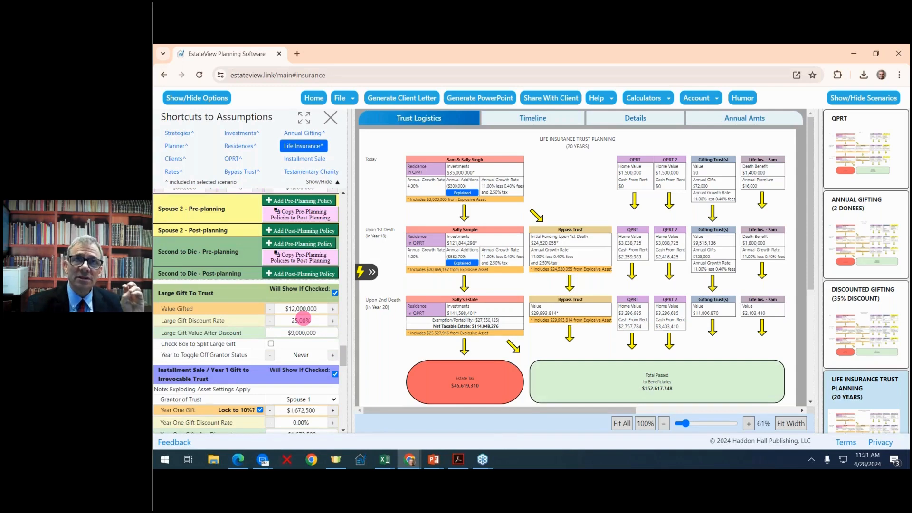
- Show the timeline chart and step through the No Planning (20 Years) and QPRT scenarios
click(541, 123)
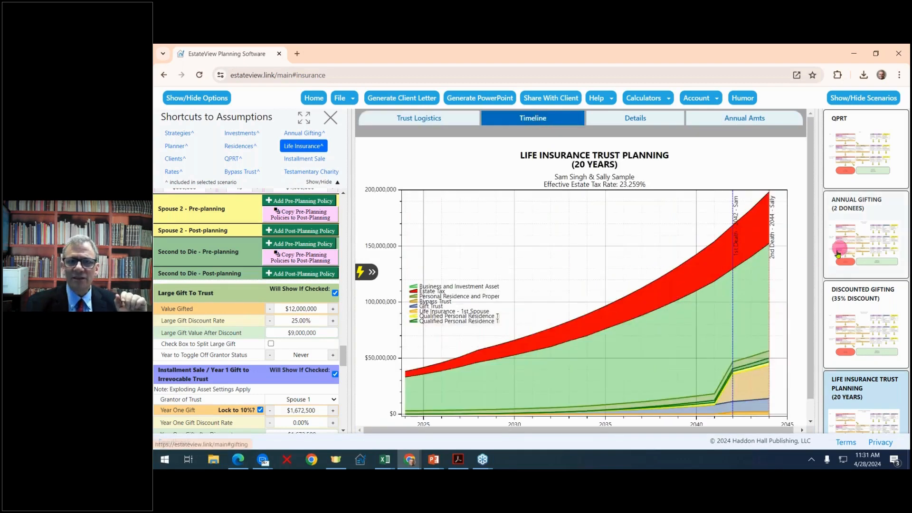
scroll(839, 255, up, 10)
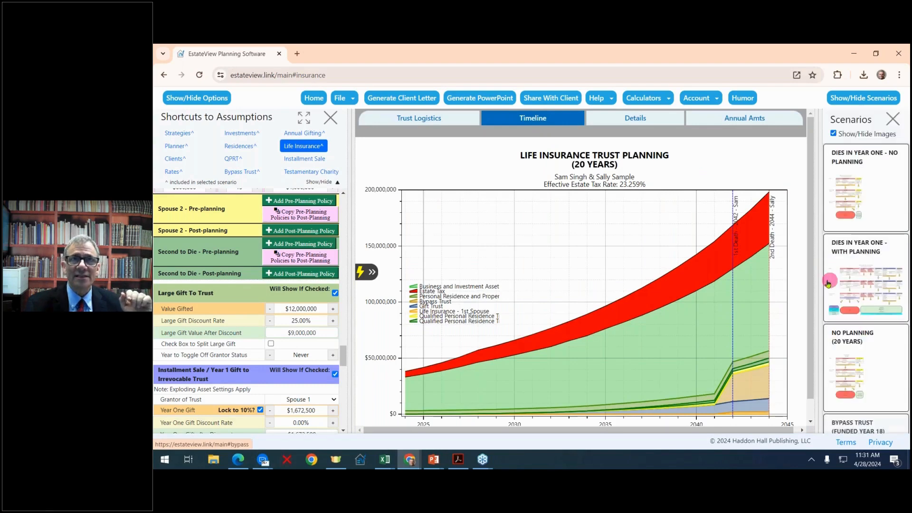
scroll(902, 266, down, 1)
click(866, 303)
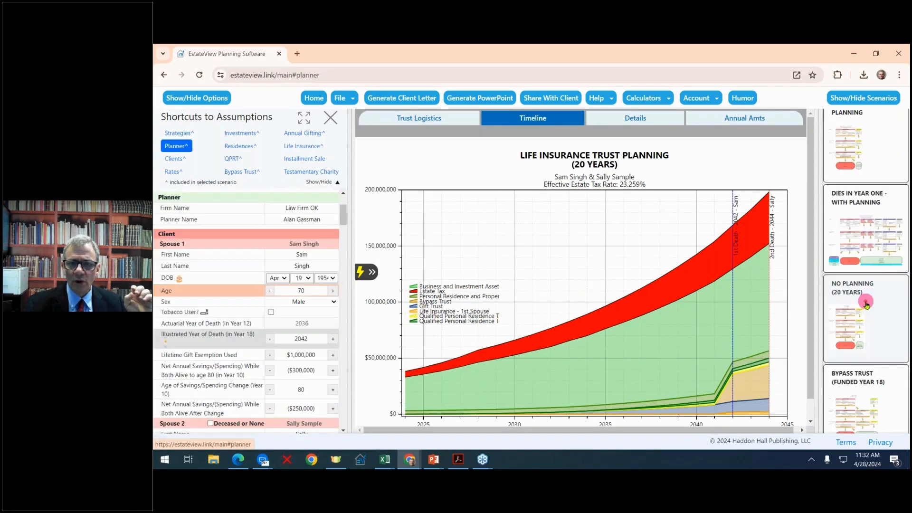
scroll(866, 303, down, 4)
click(863, 282)
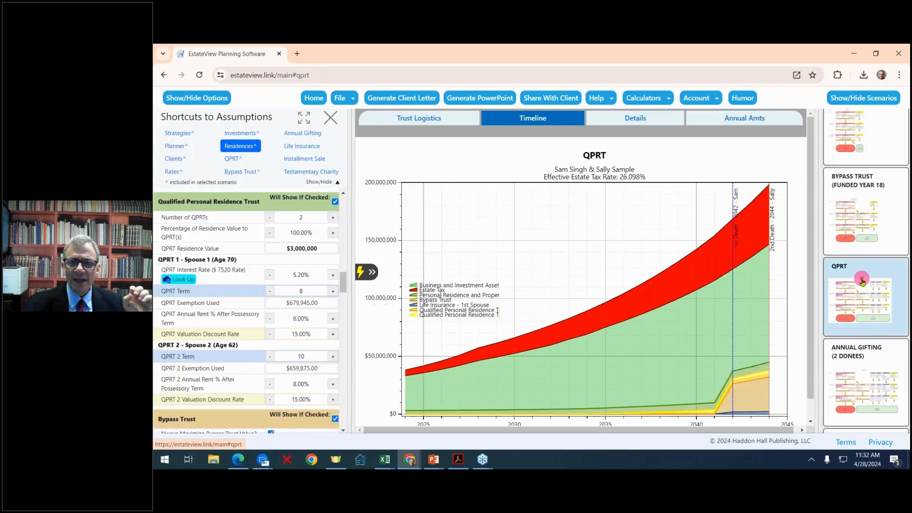
- Compare Annual Gifting, Discounted Gifting, Life Insurance Trust and Large Gift timelines, ending on Year 1 Gift / Installment Sale
click(872, 364)
scroll(872, 363, down, 3)
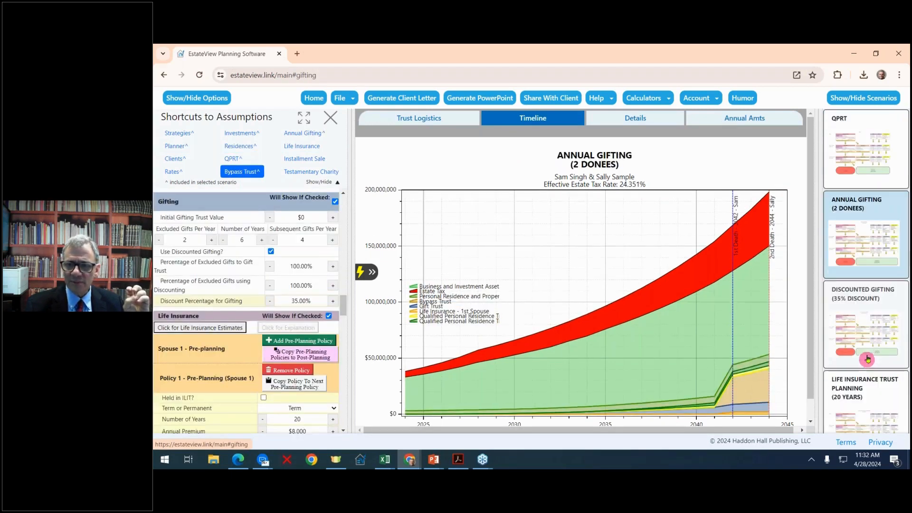
click(868, 348)
click(877, 397)
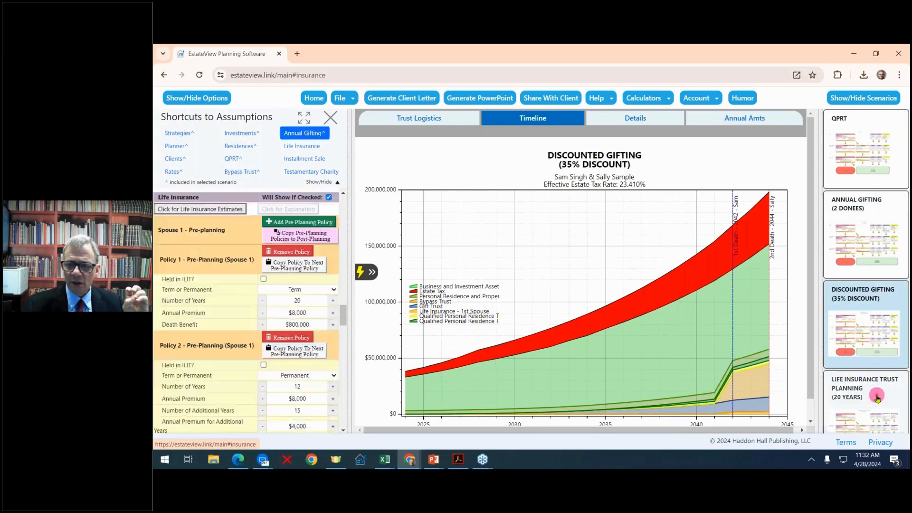
scroll(877, 398, down, 2)
click(877, 397)
scroll(874, 387, down, 3)
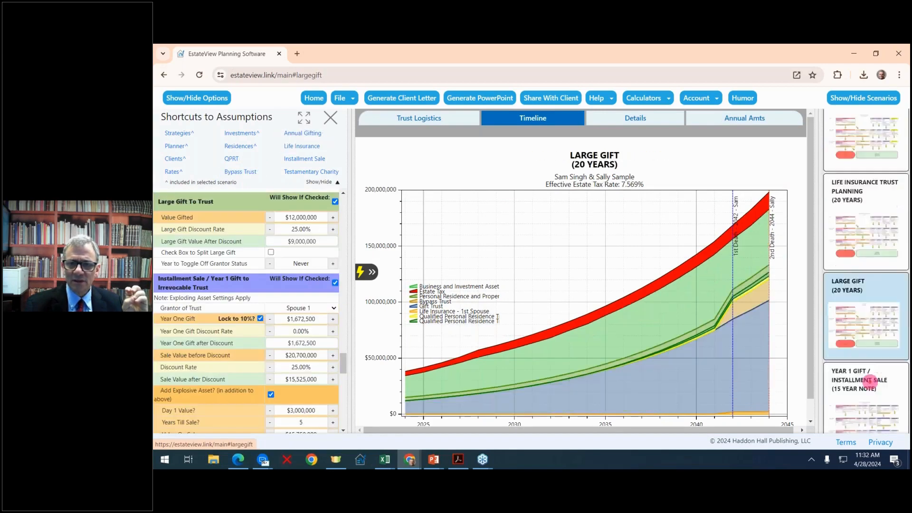
click(870, 378)
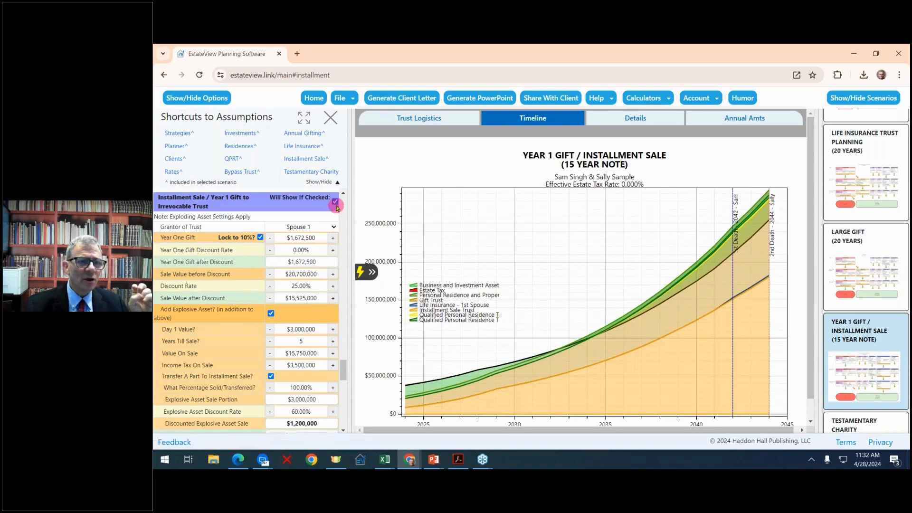
- Turn off the installment sale and set Testamentary Charity back to CLAT, then return Home
click(336, 204)
scroll(850, 343, down, 1)
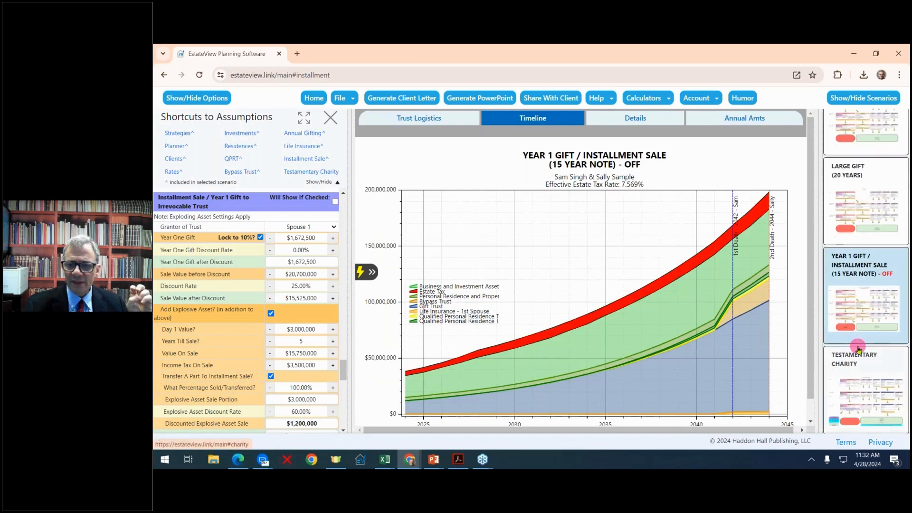
click(851, 385)
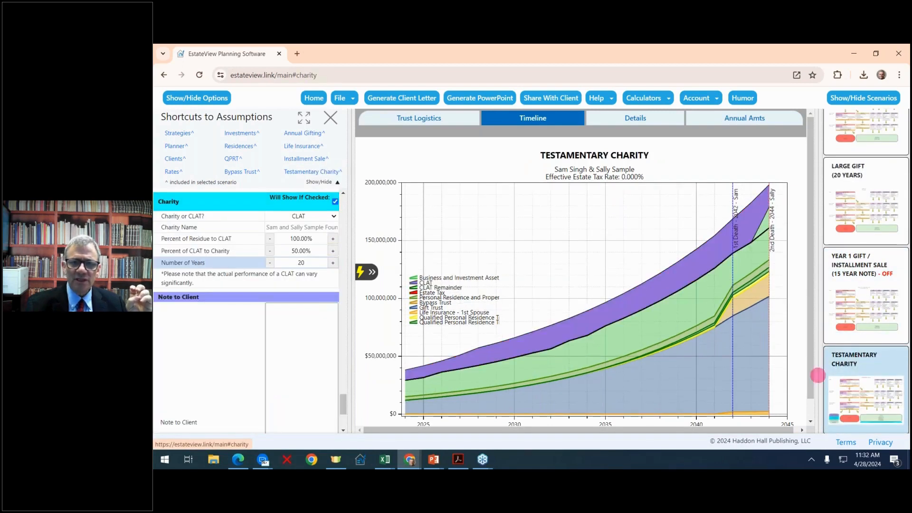
click(340, 220)
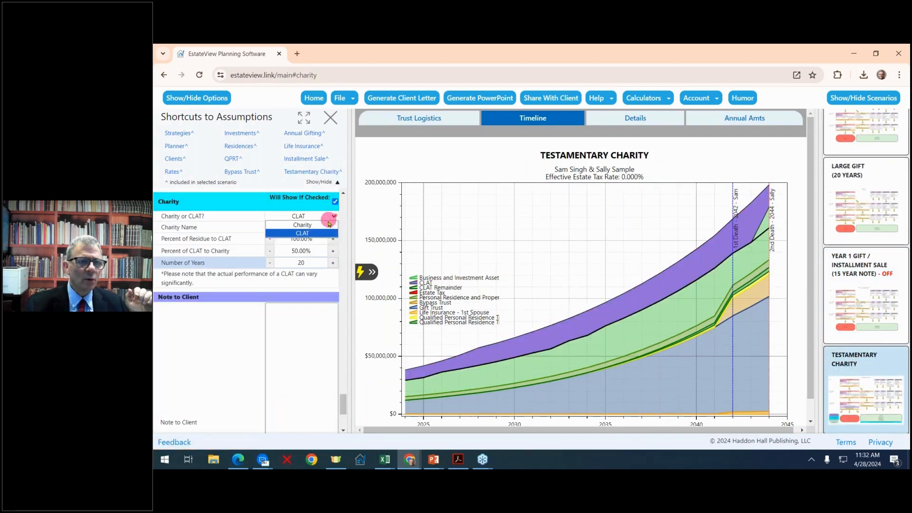
click(326, 223)
click(334, 216)
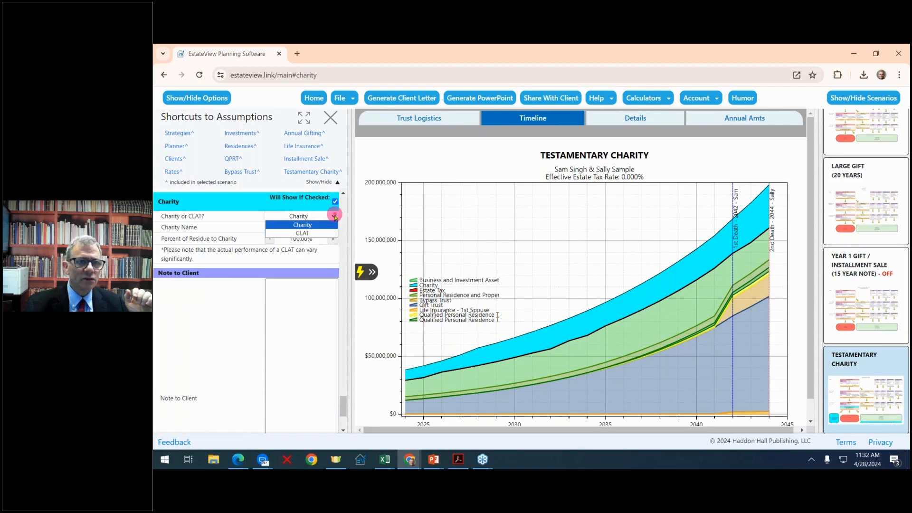
click(322, 230)
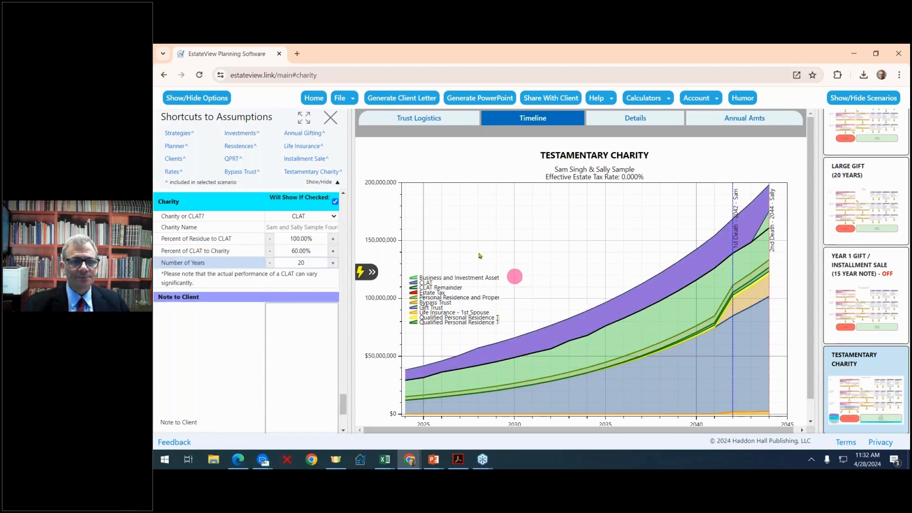
drag(354, 167, 371, 167)
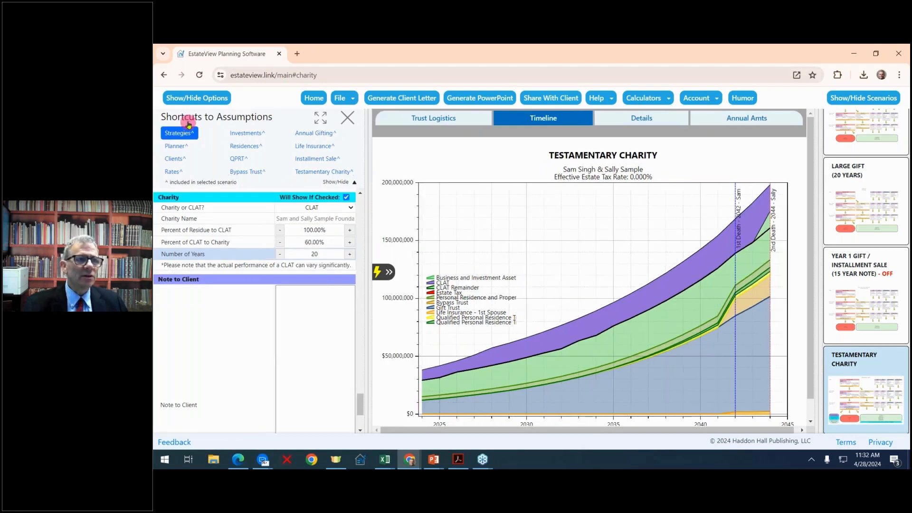
click(327, 97)
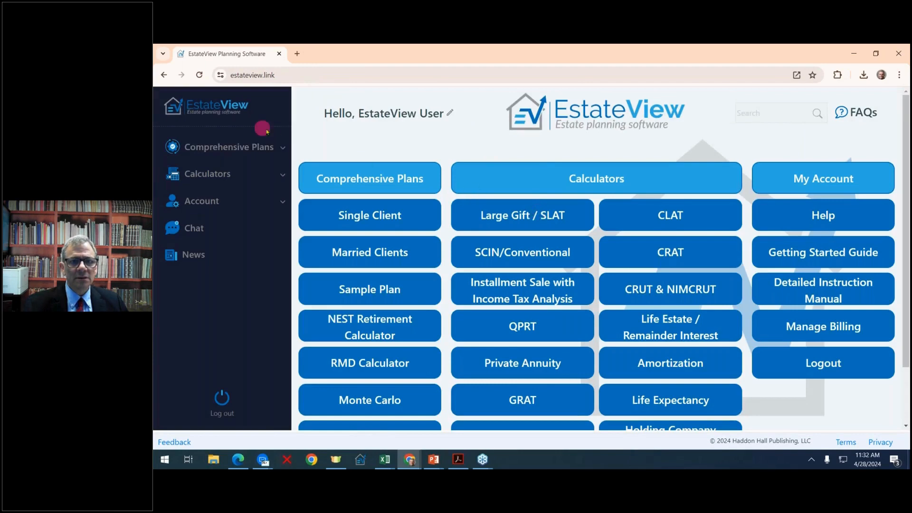
- Open a new Married Clients plan from Comprehensive Plans on the home dashboard
click(371, 253)
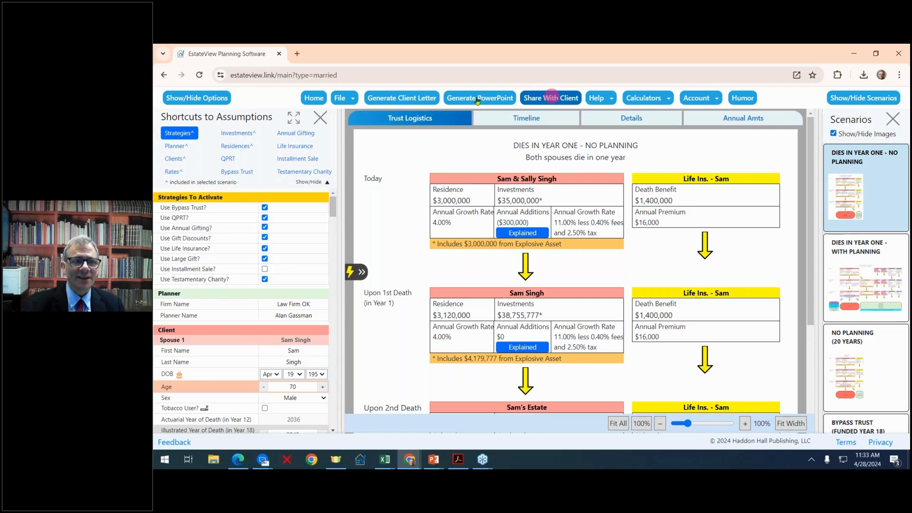
- Close the married-client plan via Home and scroll through the dashboard's plan list
click(317, 100)
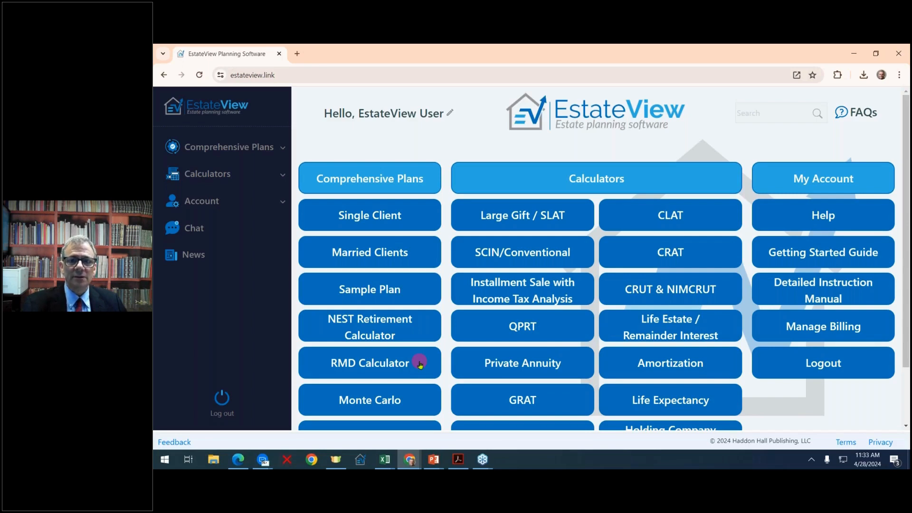
scroll(420, 364, down, 1)
scroll(421, 356, up, 1)
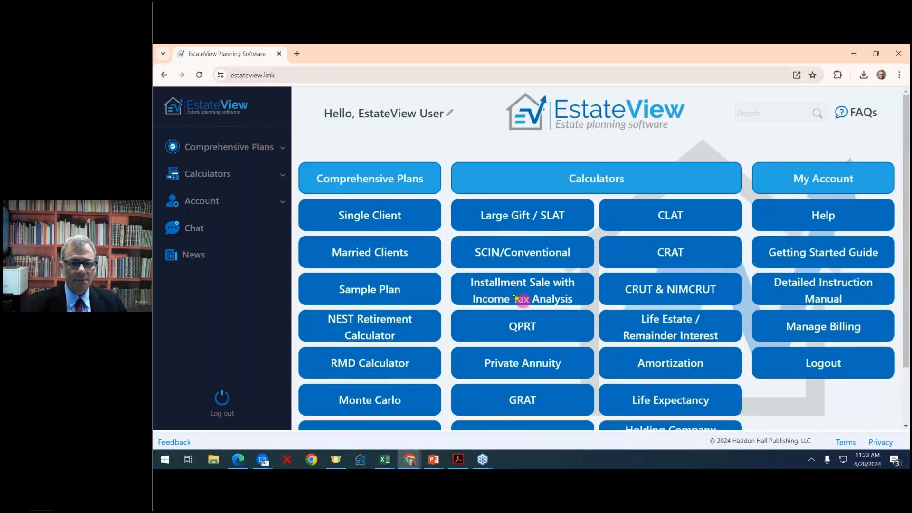
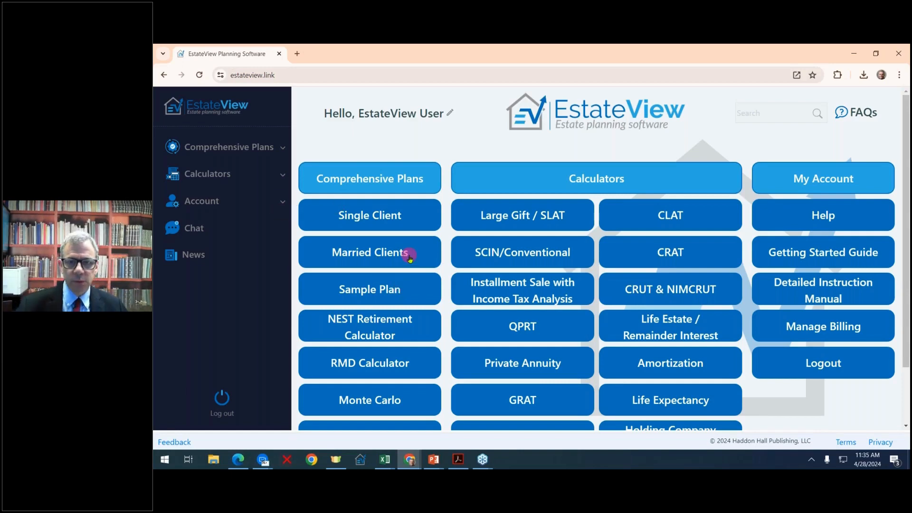
- Open the NEST calculator, switch it to Pro mode, then return to the home dashboard
click(385, 328)
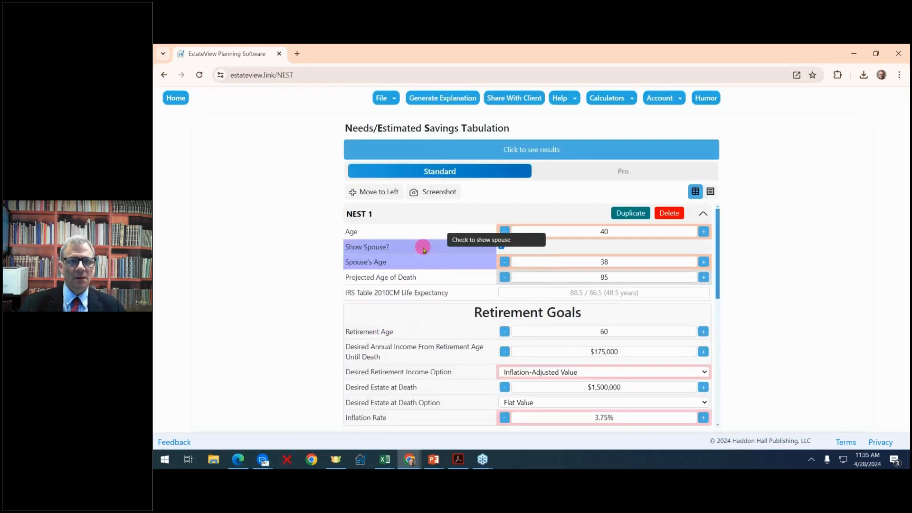
click(604, 174)
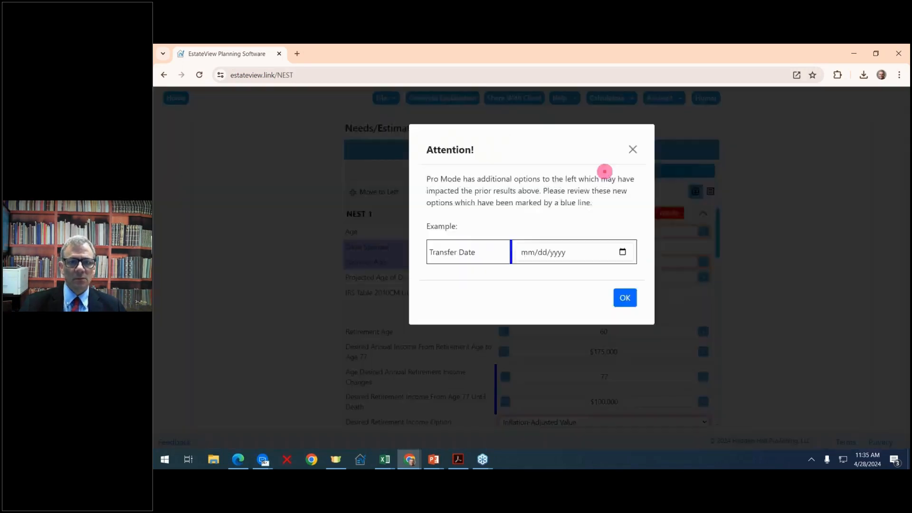
click(625, 298)
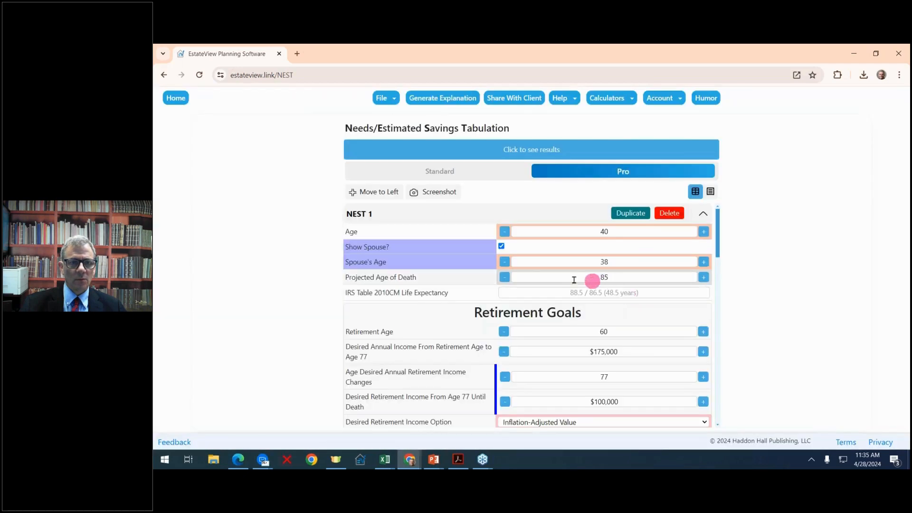
click(175, 98)
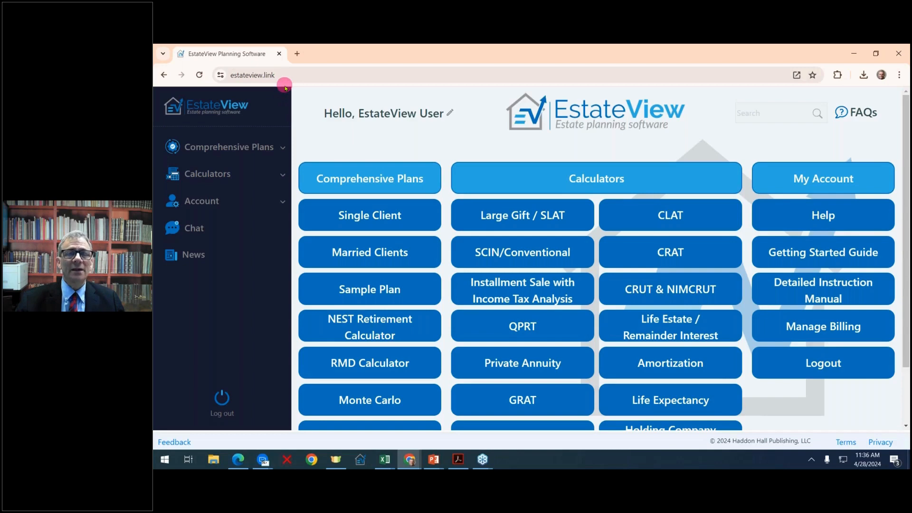
- Reopen the NEST retirement calculator and check the scenario's file options
click(366, 331)
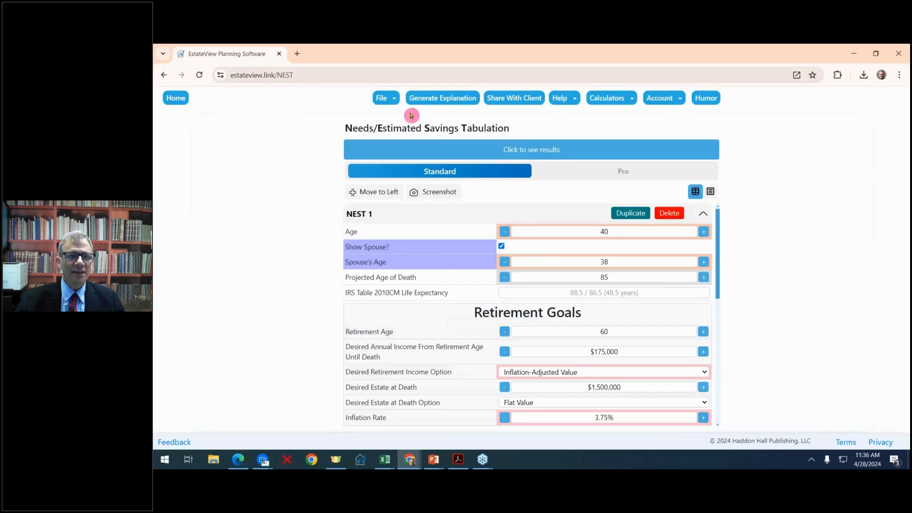
click(390, 101)
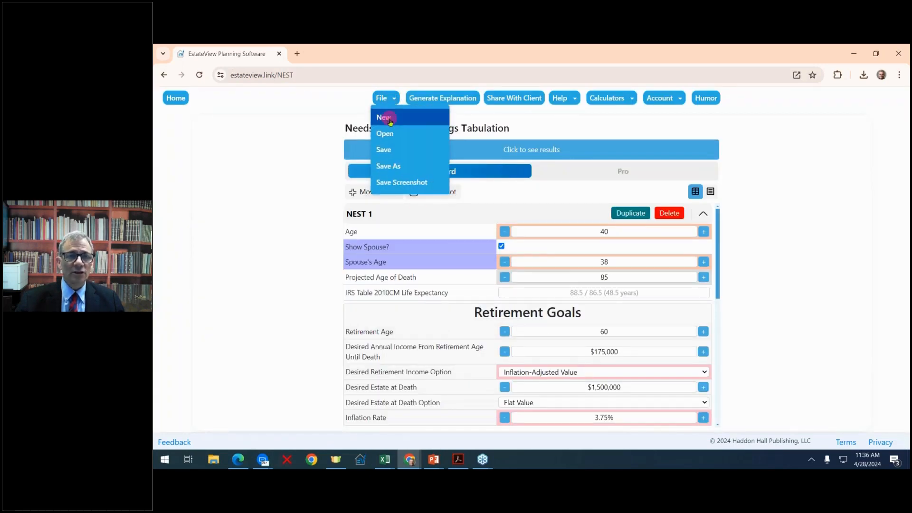
click(389, 119)
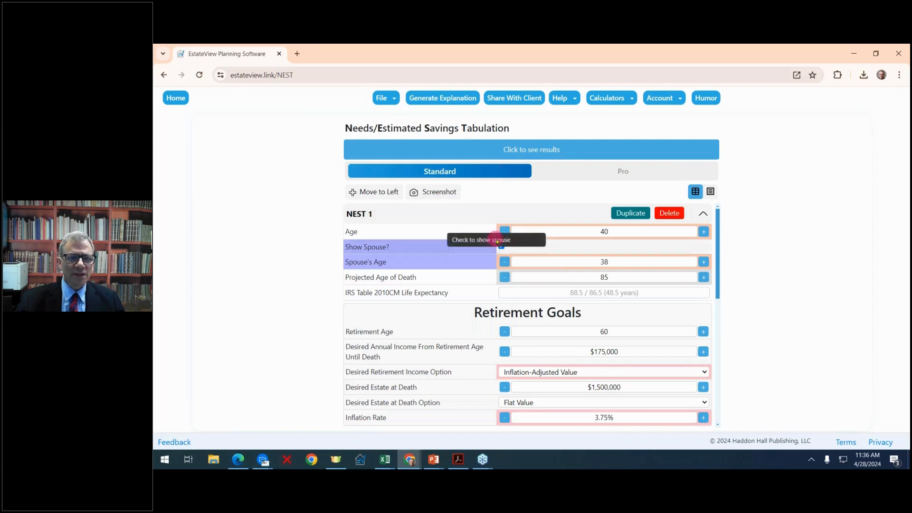
- Raise the client's age to 50
click(703, 232)
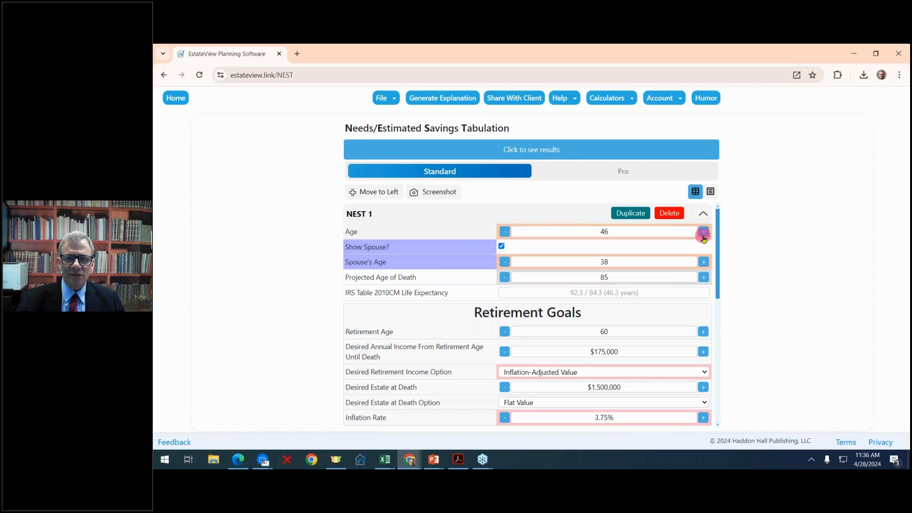
click(704, 236)
click(703, 235)
click(704, 236)
- Set the spouse's age to 45, keeping the spouse included in the plan
click(505, 262)
click(504, 262)
click(504, 261)
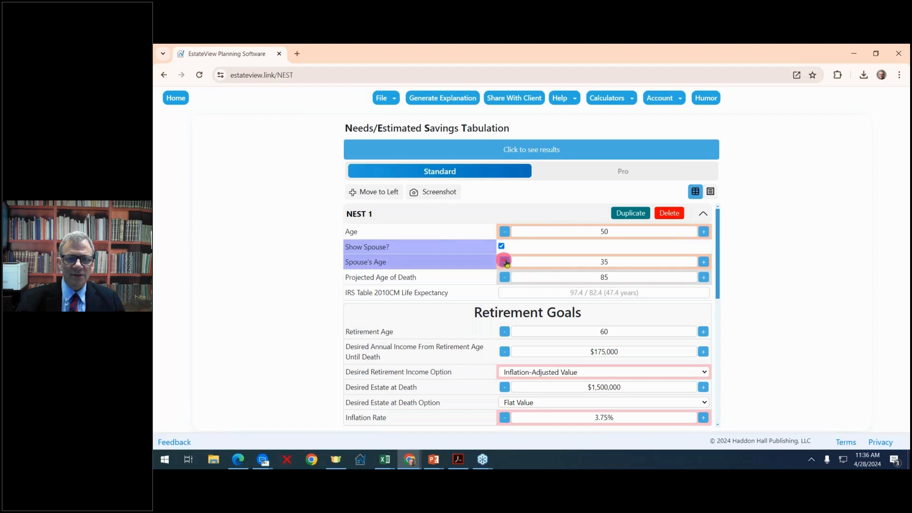
click(704, 262)
click(703, 262)
click(703, 262)
click(703, 262)
click(704, 262)
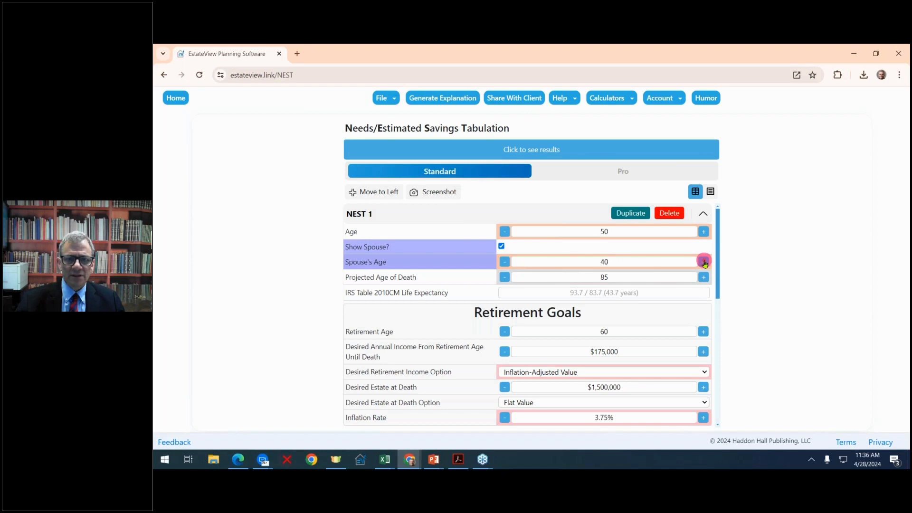
click(704, 261)
click(704, 261)
click(703, 262)
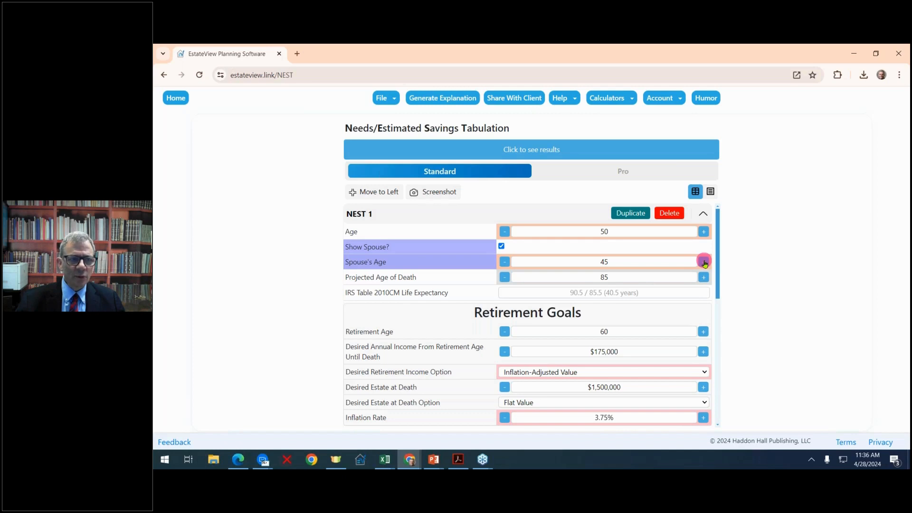
click(502, 246)
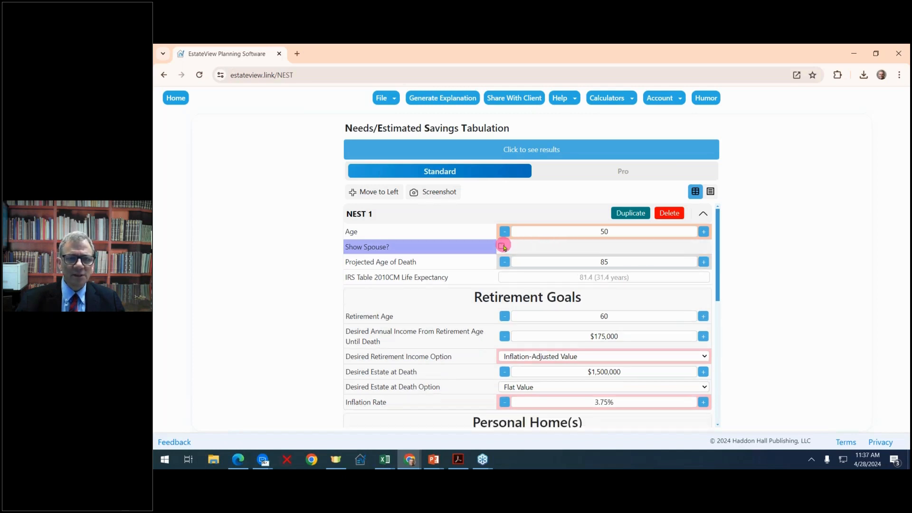
click(502, 246)
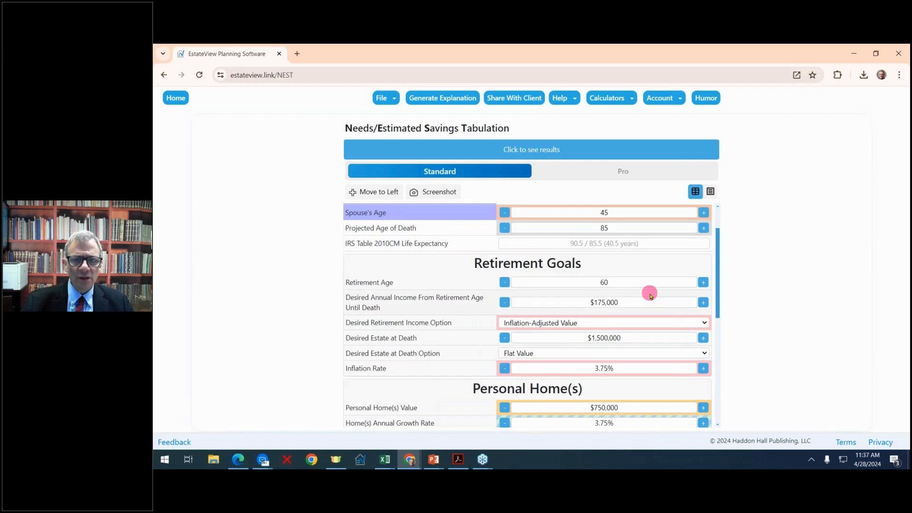
- Use retirement age 65 and an Inflation-Adjusted Value for the desired estate at death
scroll(650, 293, up, 1)
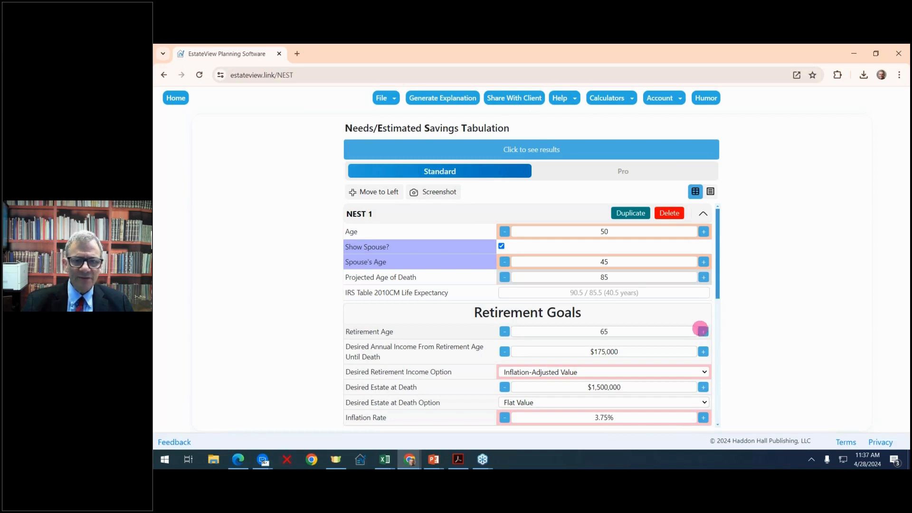
scroll(674, 318, down, 1)
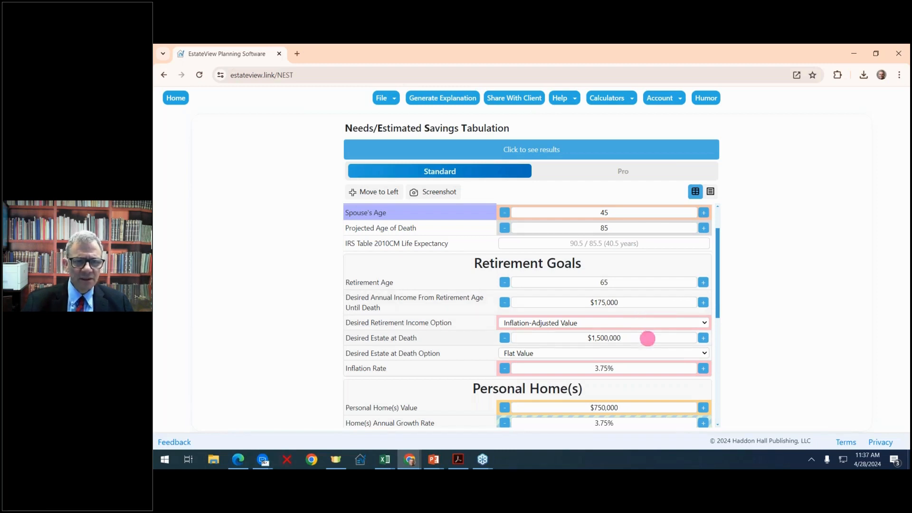
click(705, 354)
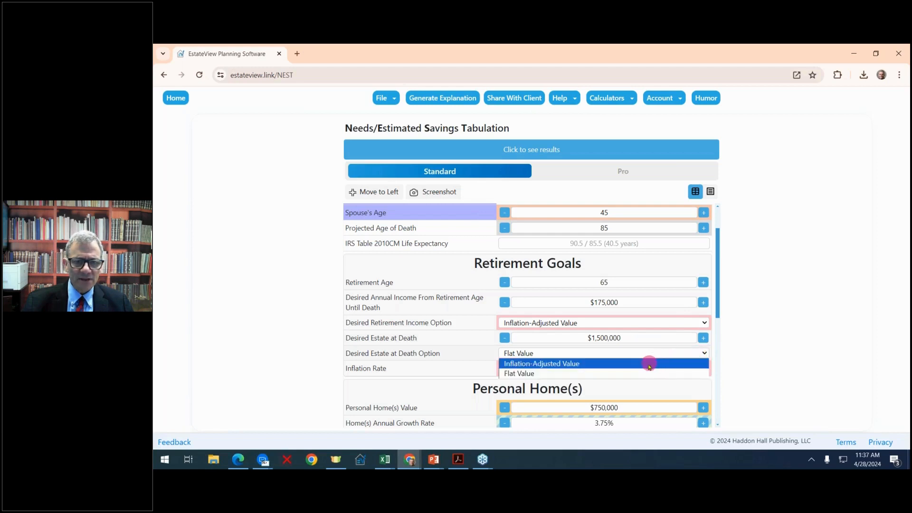
click(650, 364)
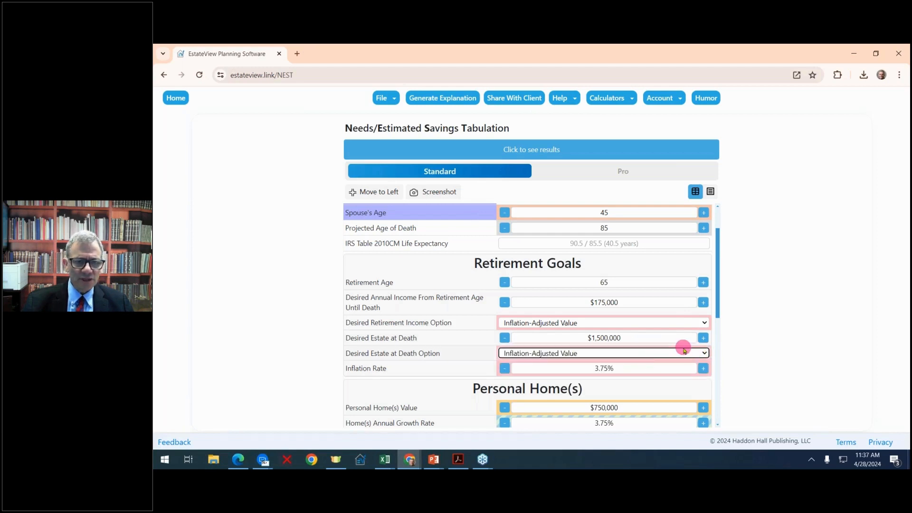
scroll(684, 350, down, 1)
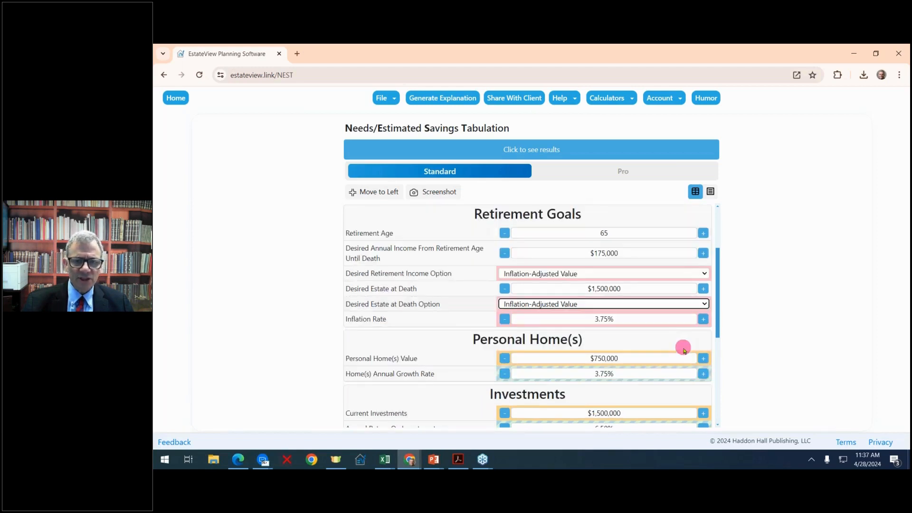
double_click(703, 319)
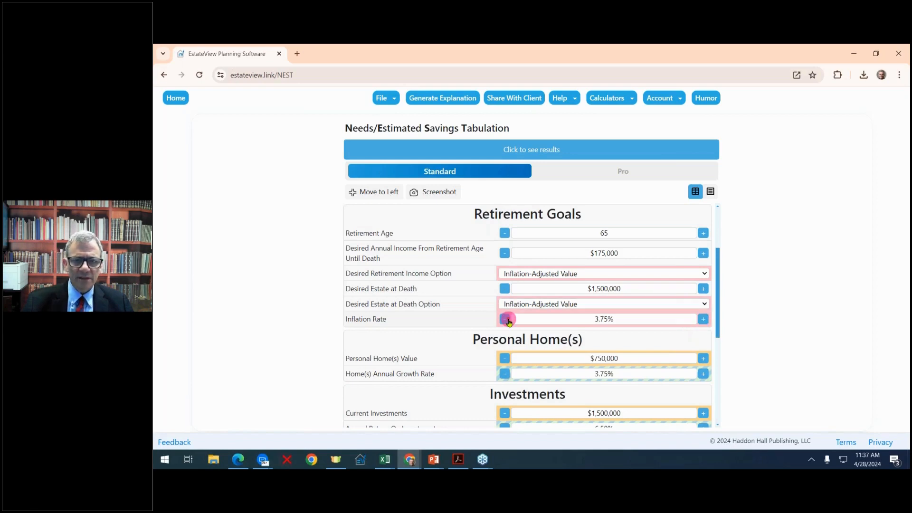
- Set costs 0.50%, tax 2.00%, and $500,000 debt at 6.00% over 15 years
scroll(663, 361, down, 1)
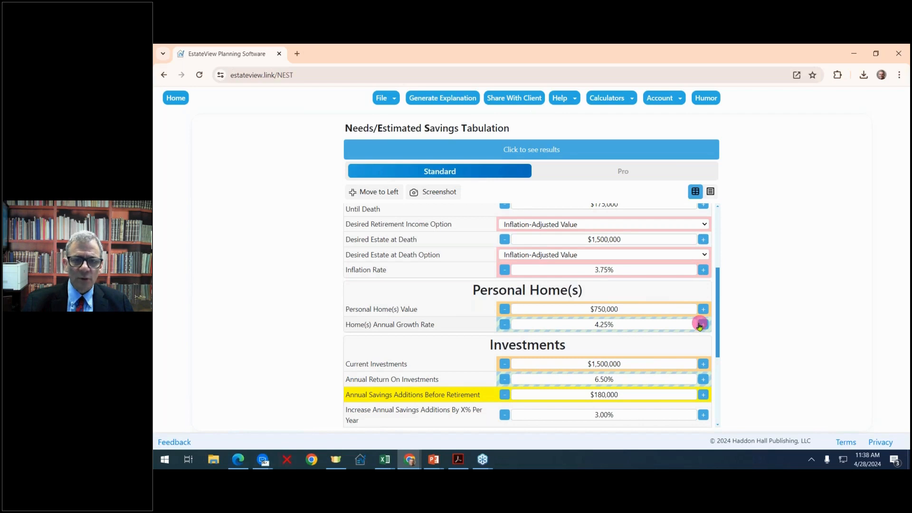
scroll(624, 349, down, 1)
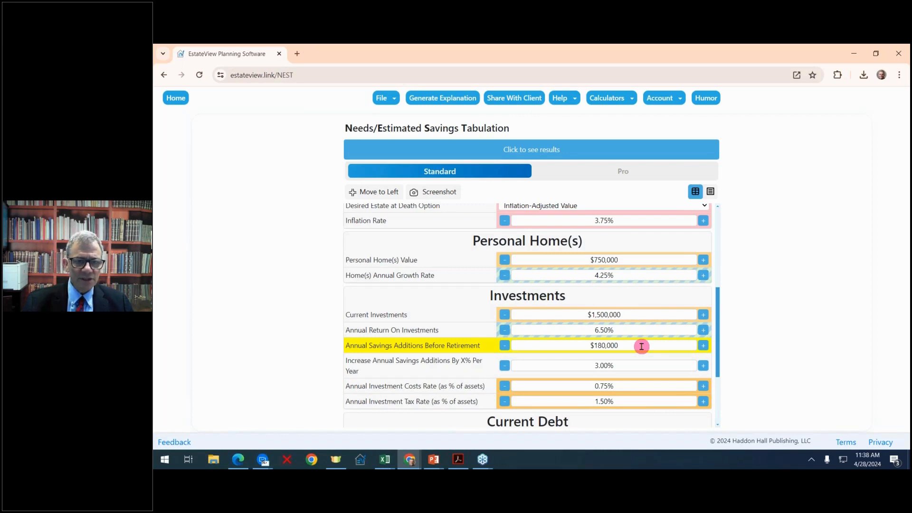
scroll(641, 346, down, 1)
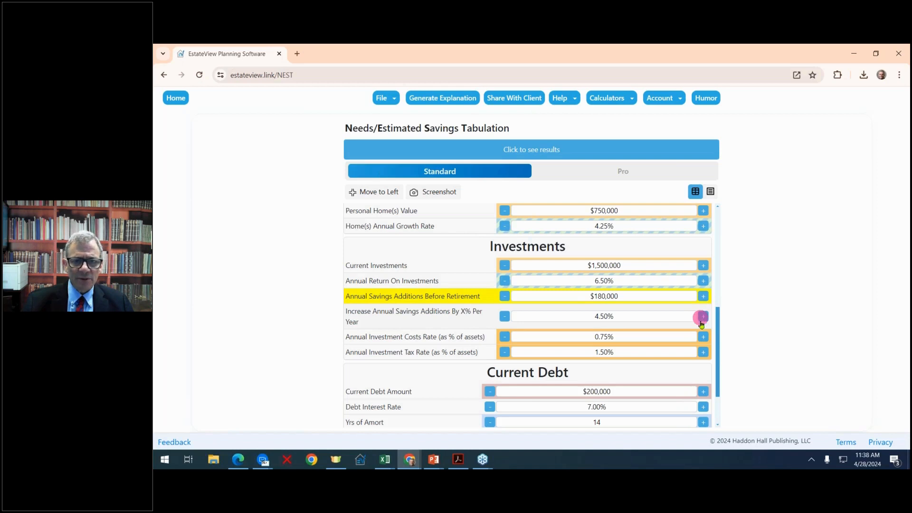
click(504, 337)
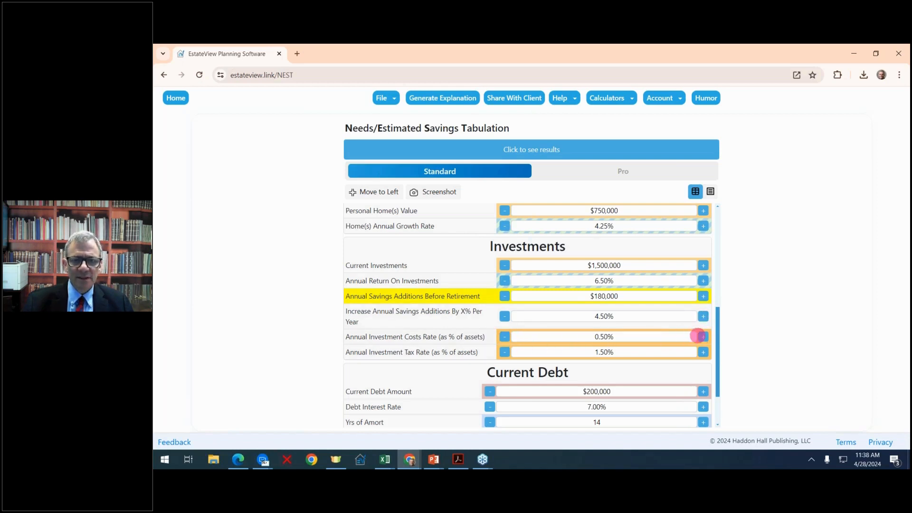
click(703, 352)
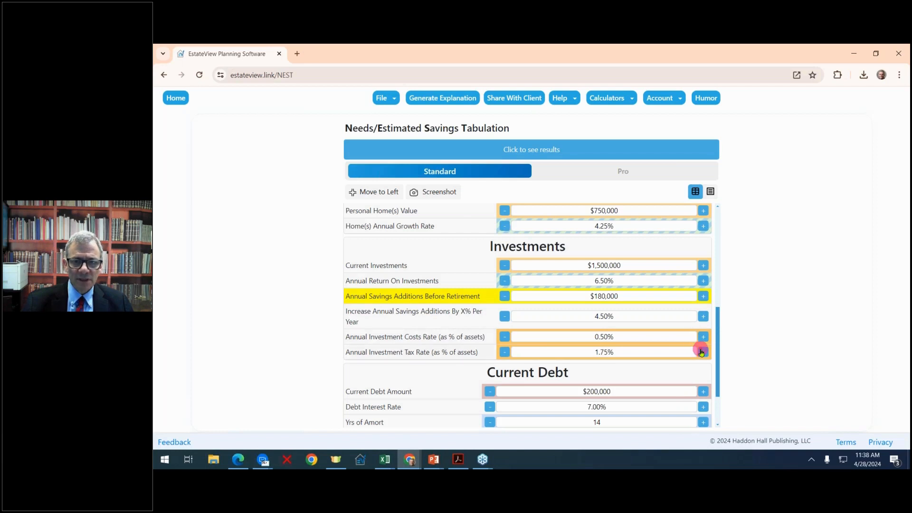
click(702, 352)
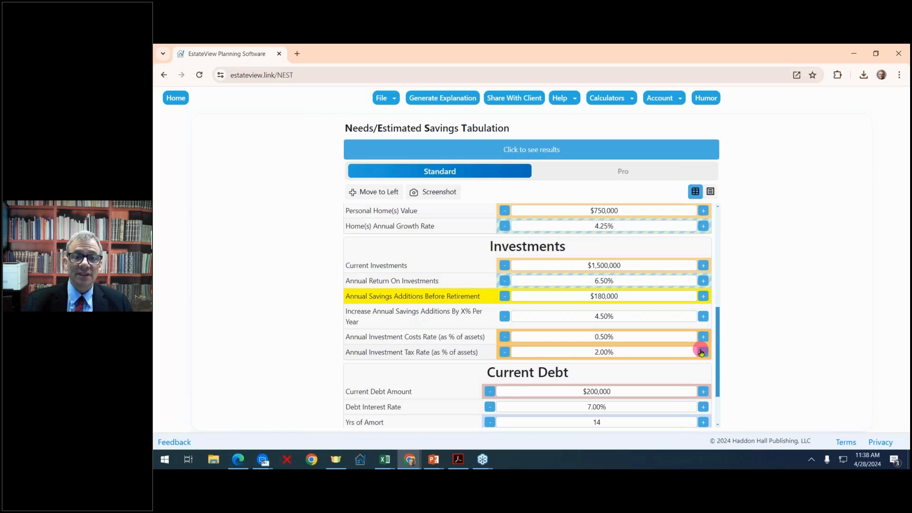
scroll(700, 352, down, 2)
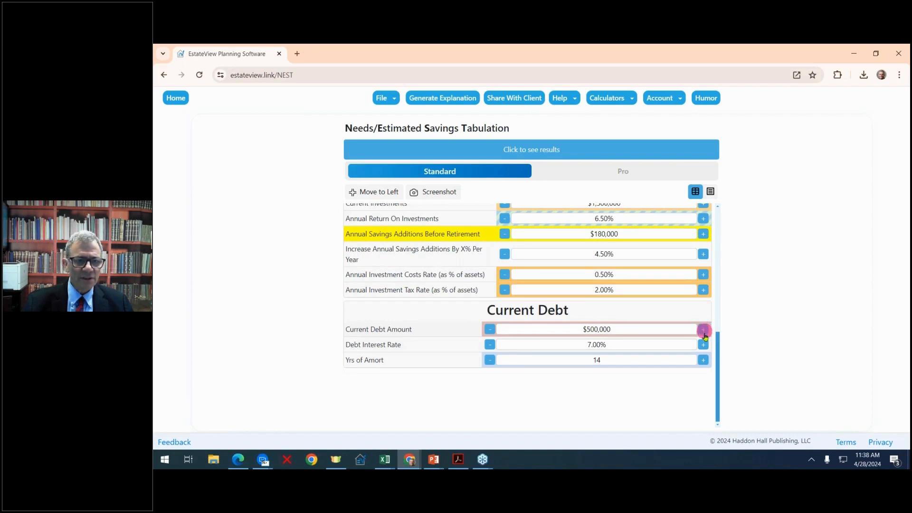
click(489, 345)
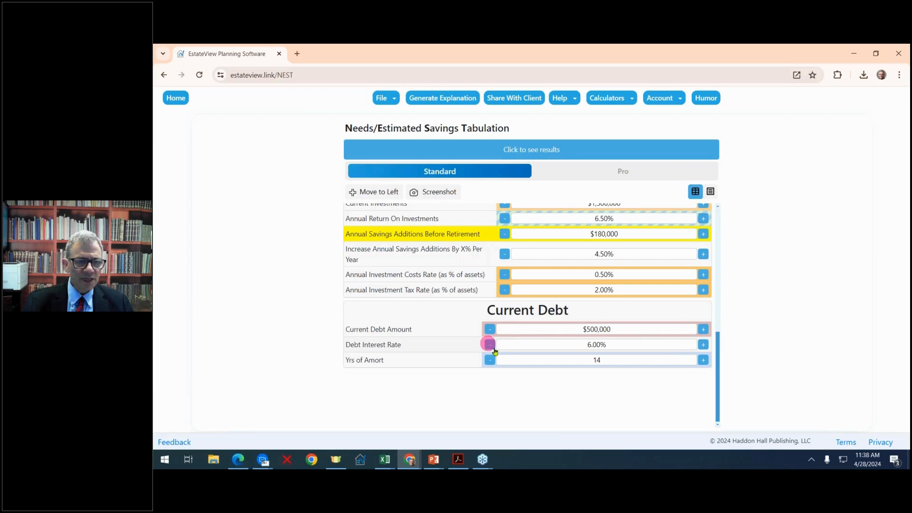
click(705, 360)
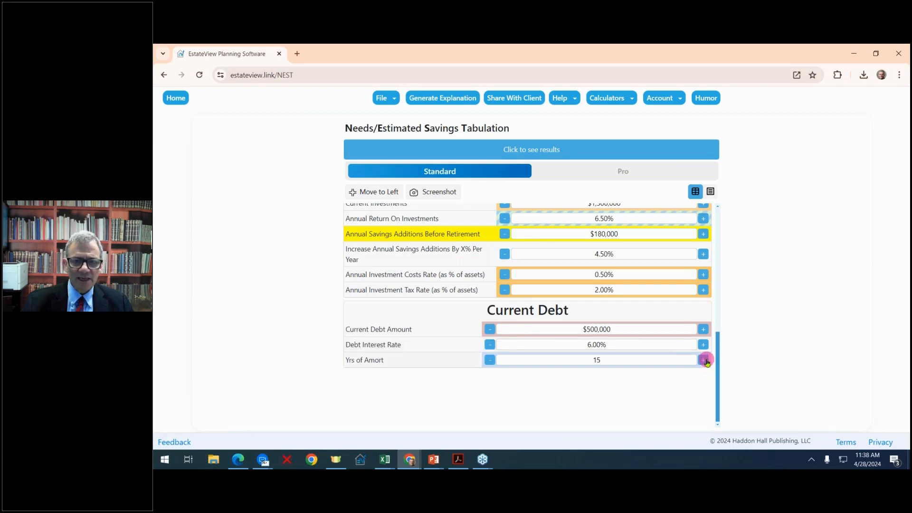
scroll(637, 358, up, 10)
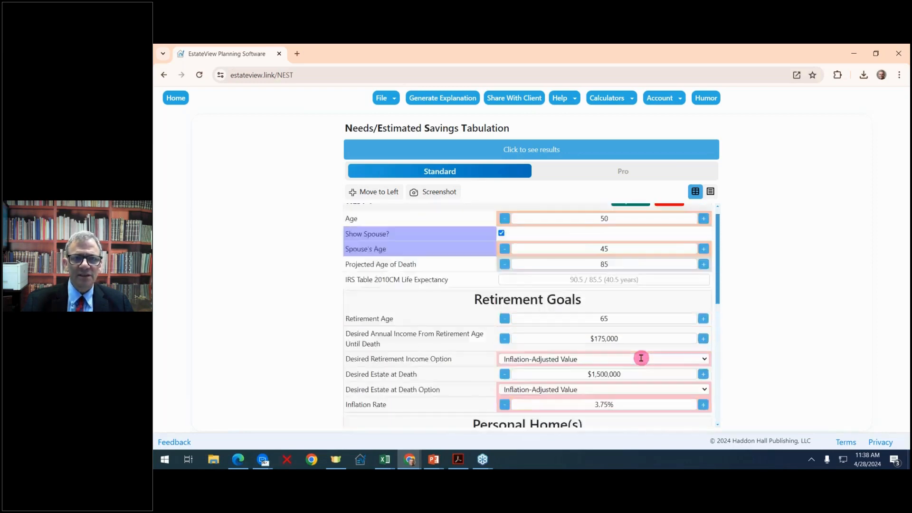
scroll(640, 358, up, 1)
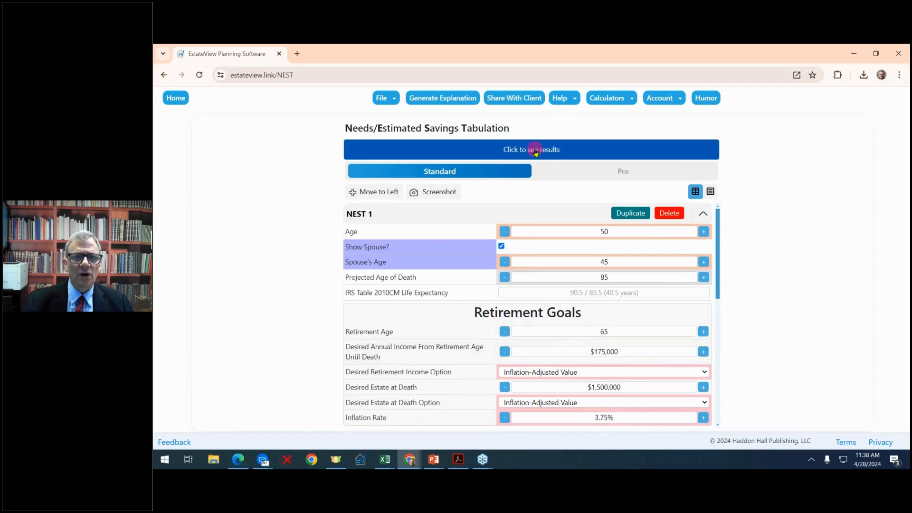
- Show NEST results with a width-fitted Summaries table, revealing a $435,946 retirement deficit
click(535, 152)
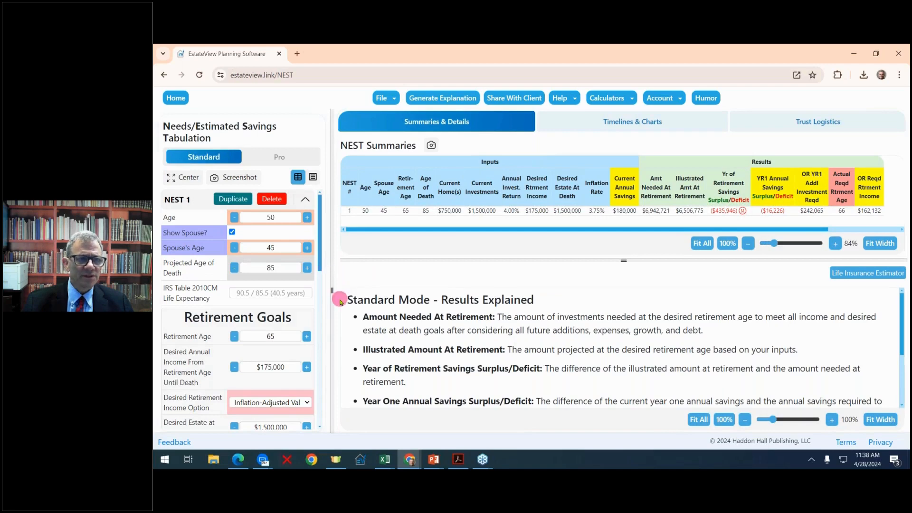
drag(339, 298, 196, 256)
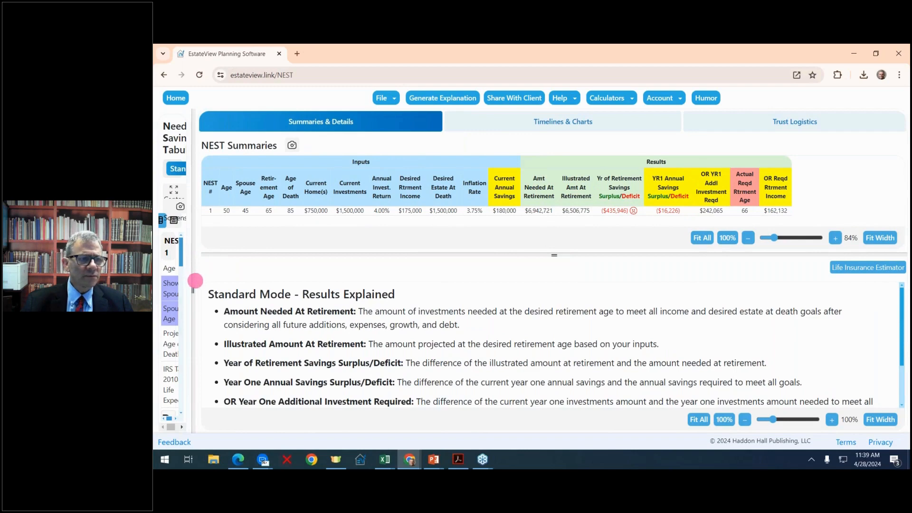
drag(195, 281, 256, 248)
click(873, 245)
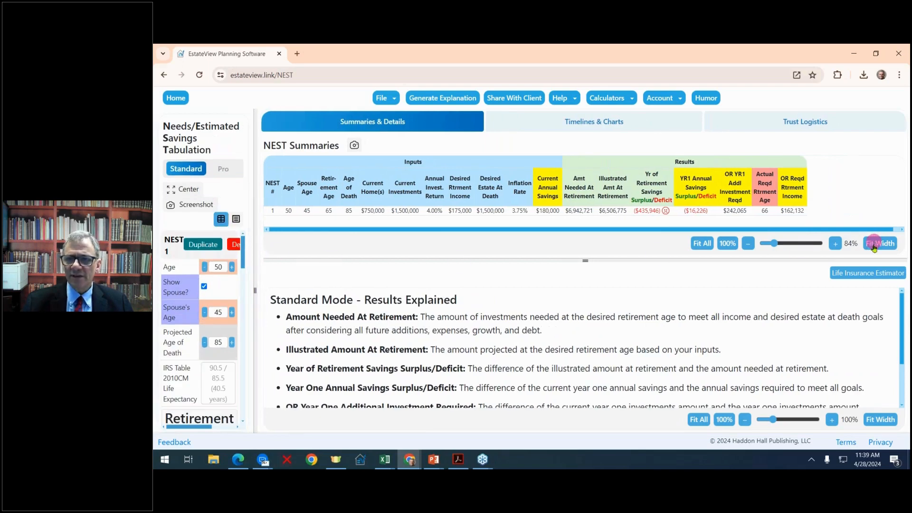
click(883, 248)
click(883, 248)
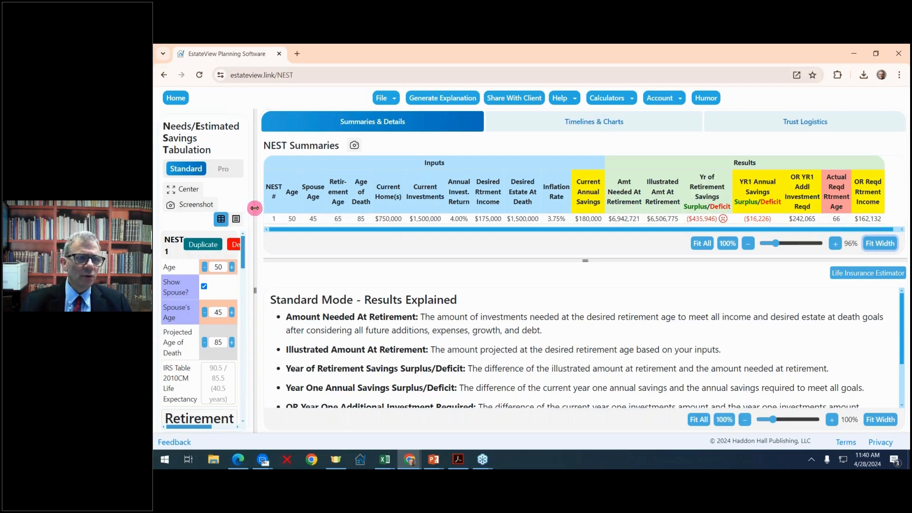
drag(254, 208, 371, 192)
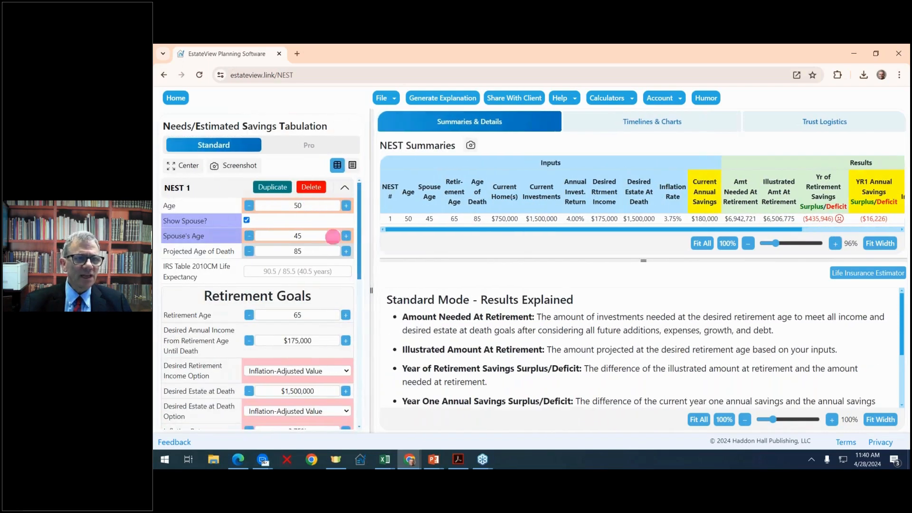
- Duplicate NEST 1 as NEST 2 with annual savings of $200,000, giving a $101,410 surplus
click(273, 187)
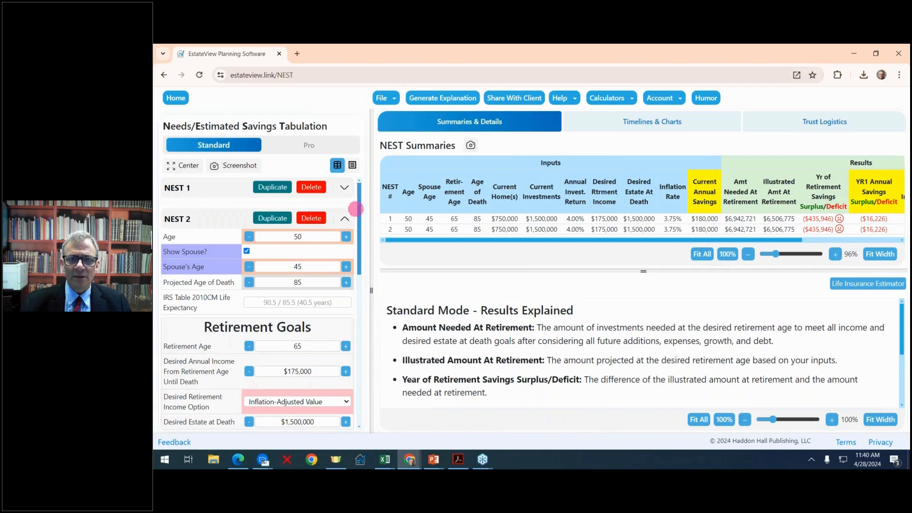
scroll(335, 235, down, 6)
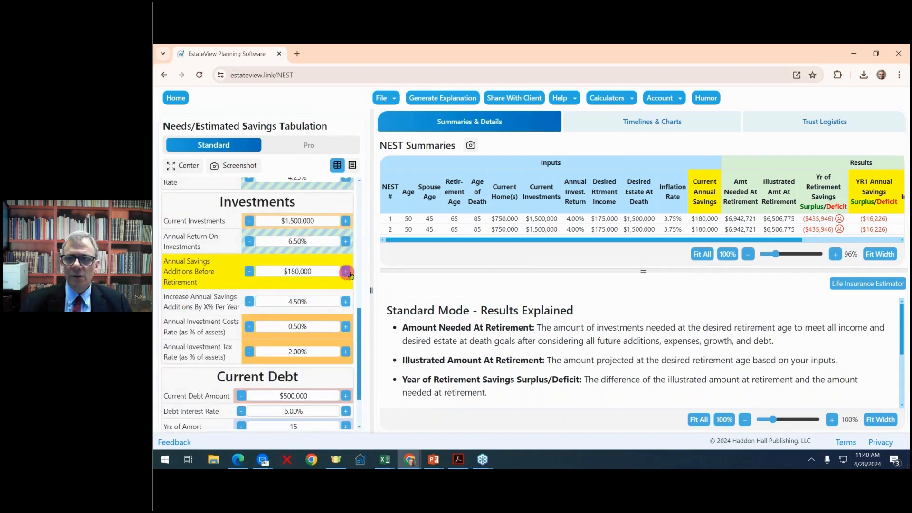
drag(369, 249, 313, 249)
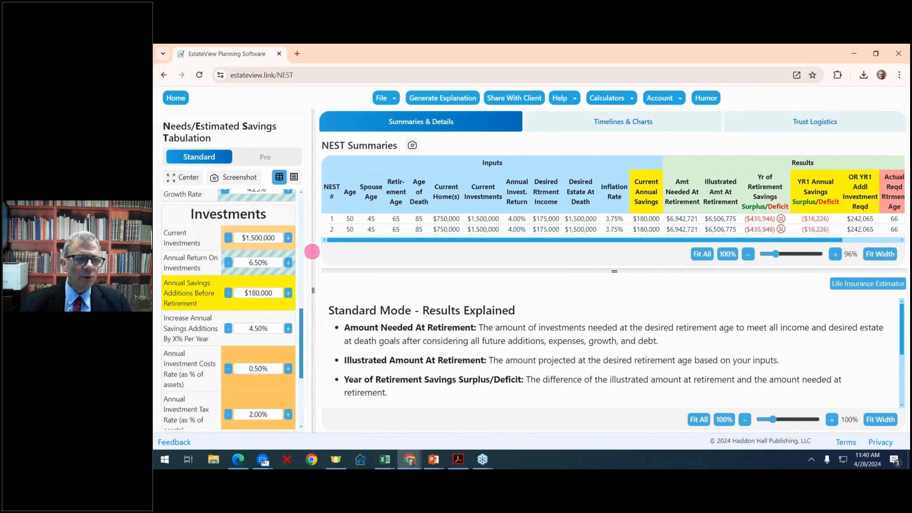
click(288, 293)
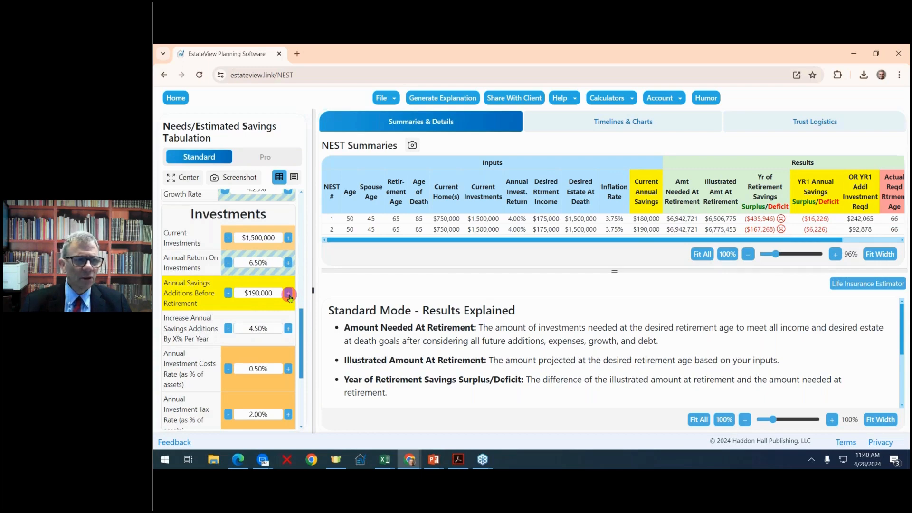
click(288, 293)
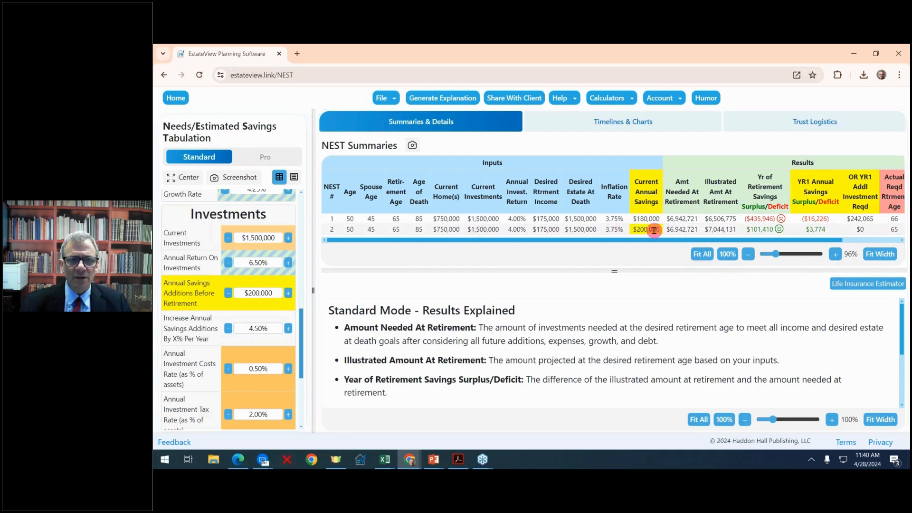
click(756, 229)
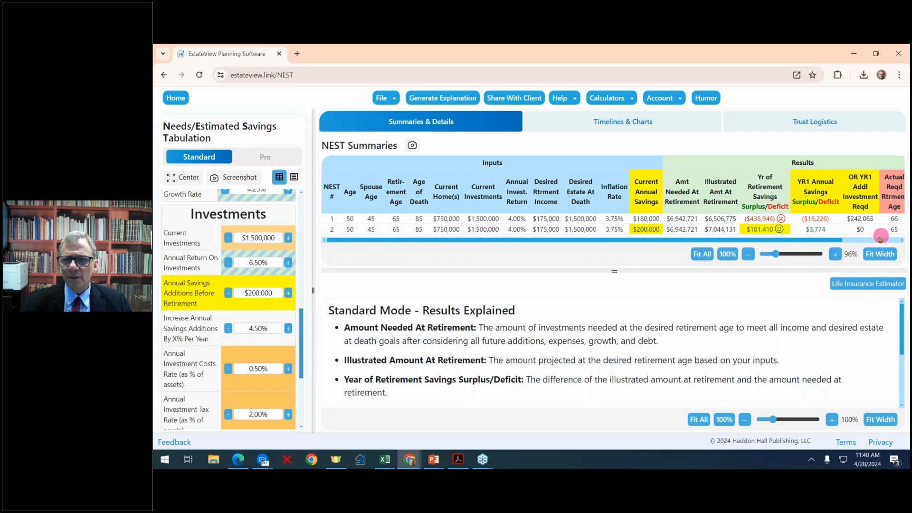
click(828, 232)
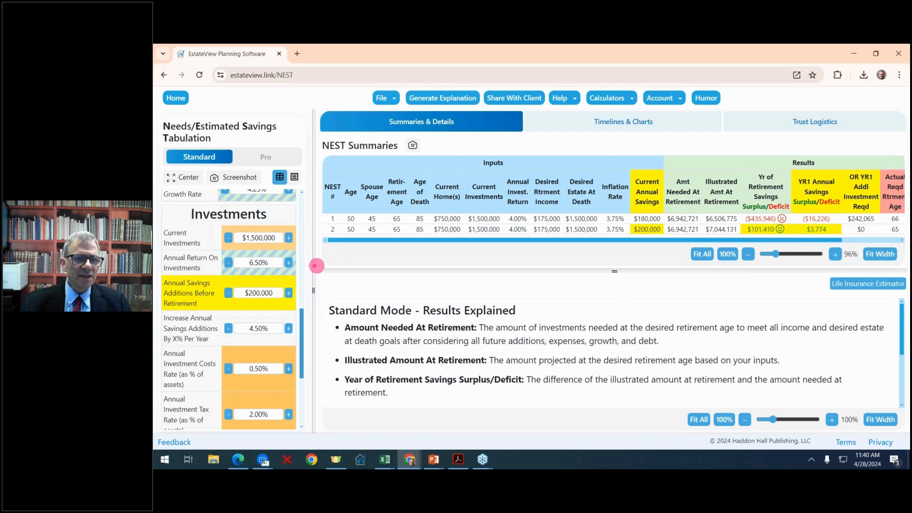
- Duplicate NEST 2 as NEST 3 with a $1,250,000 personal home value
mouse_move(317, 266)
mouse_down()
mouse_move(368, 256)
mouse_move(333, 261)
mouse_up()
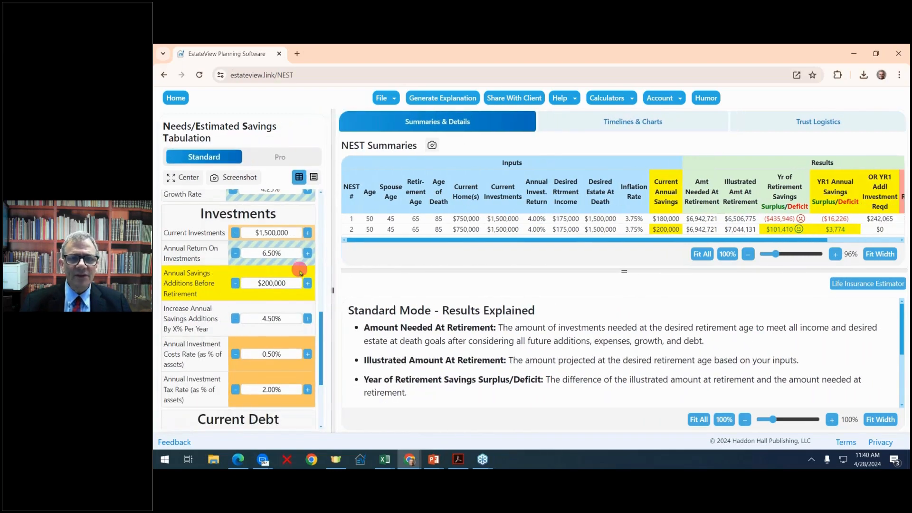
scroll(299, 272, up, 10)
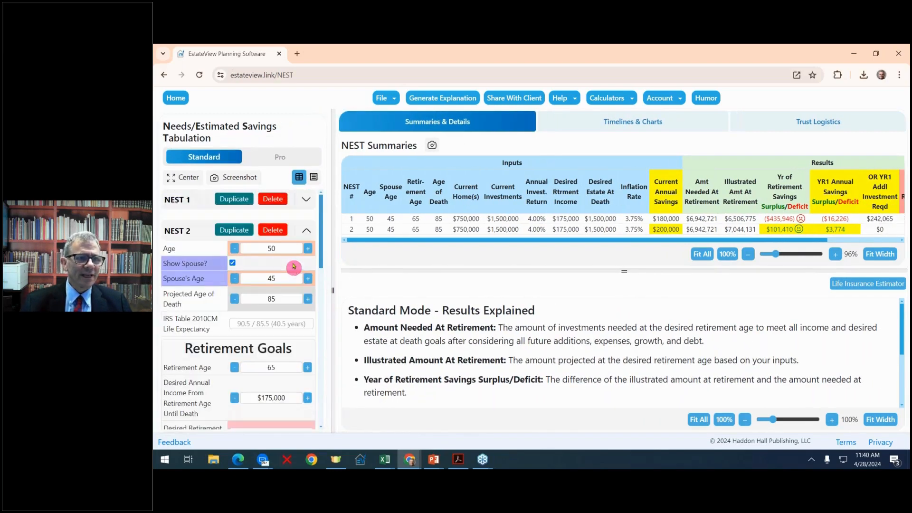
click(236, 230)
scroll(287, 266, down, 7)
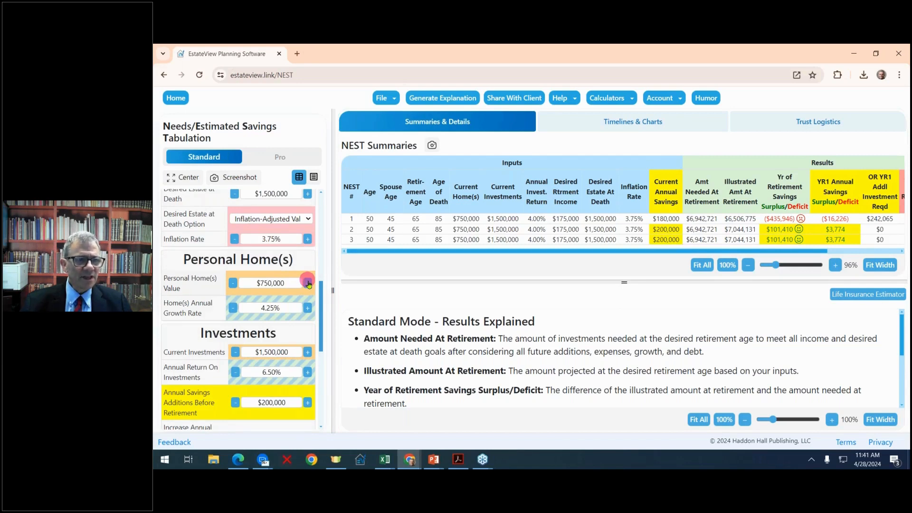
click(308, 283)
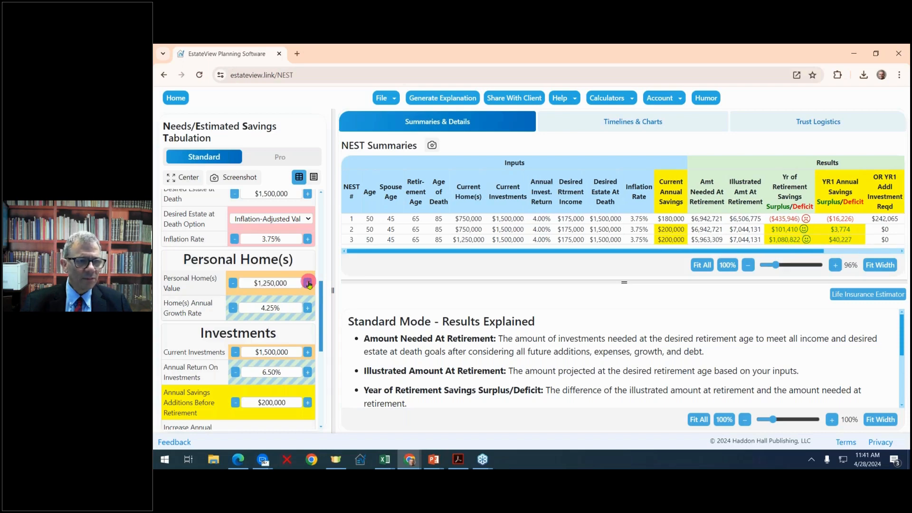
scroll(309, 284, down, 1)
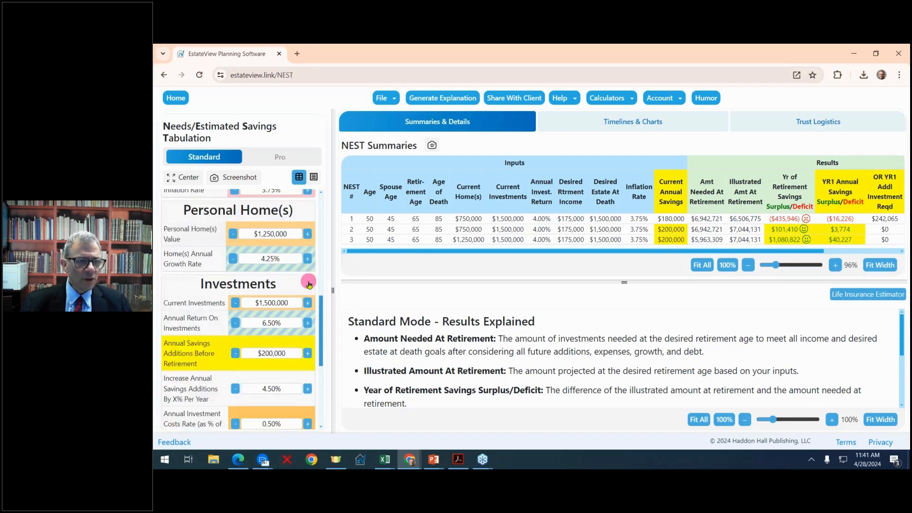
- Raise NEST 3's current debt amount to $1,000,000 and review its $49,980 surplus
scroll(312, 300, down, 4)
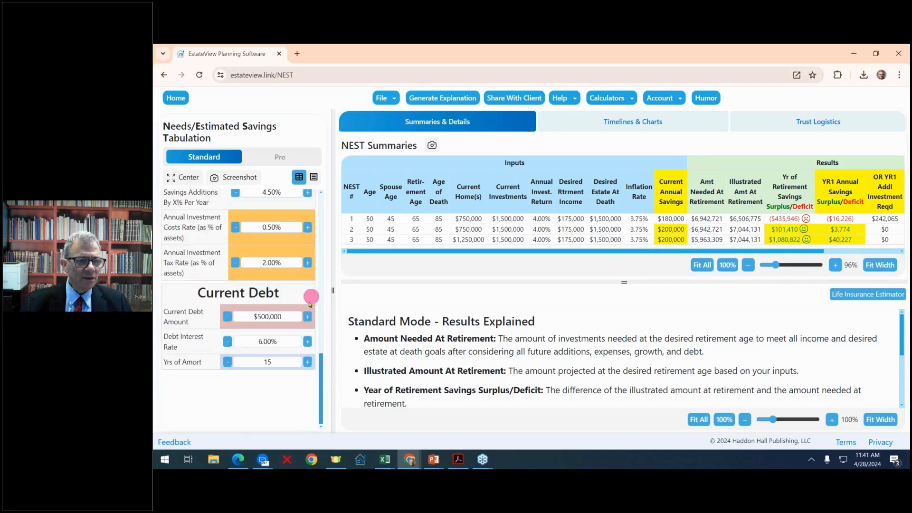
click(306, 317)
click(306, 317)
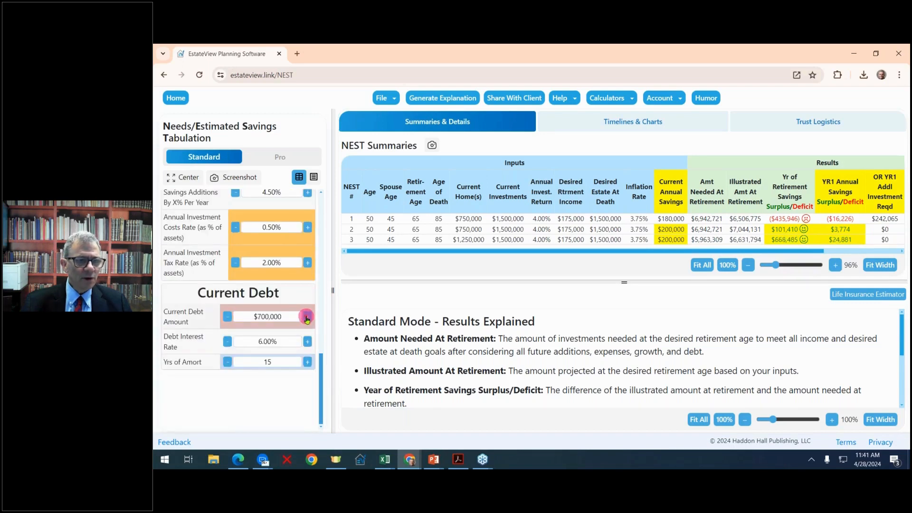
click(306, 317)
click(306, 318)
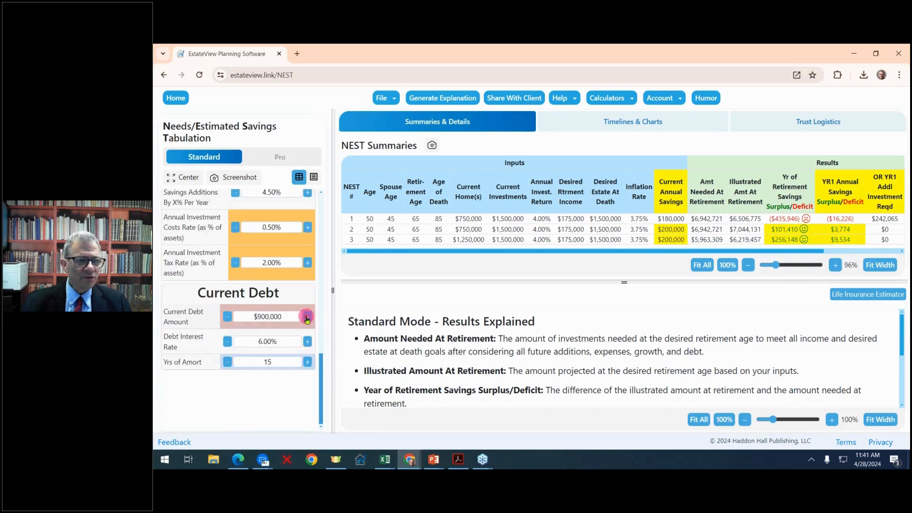
click(306, 317)
drag(332, 293, 224, 274)
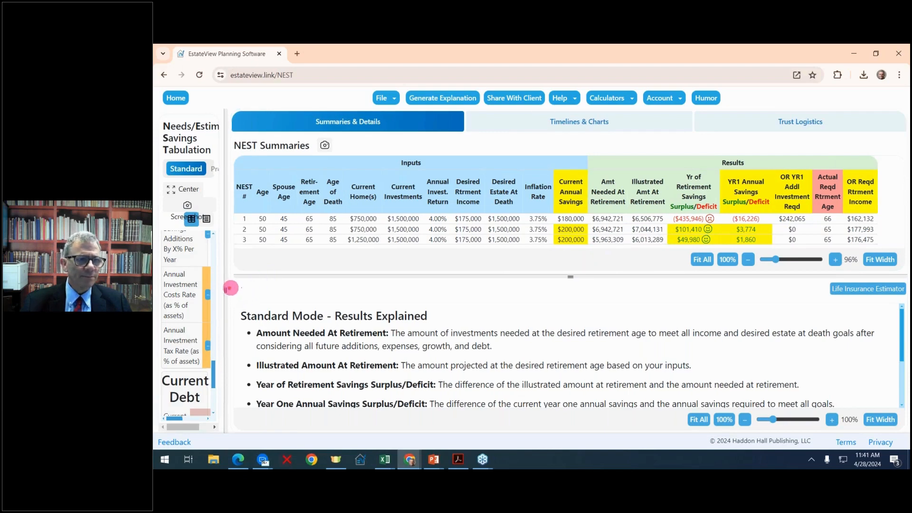
drag(224, 286, 369, 280)
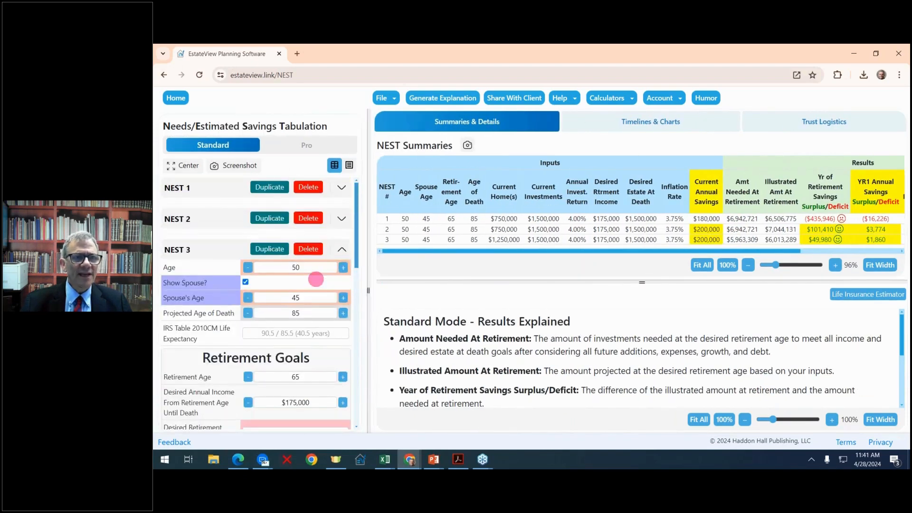
scroll(309, 295, down, 10)
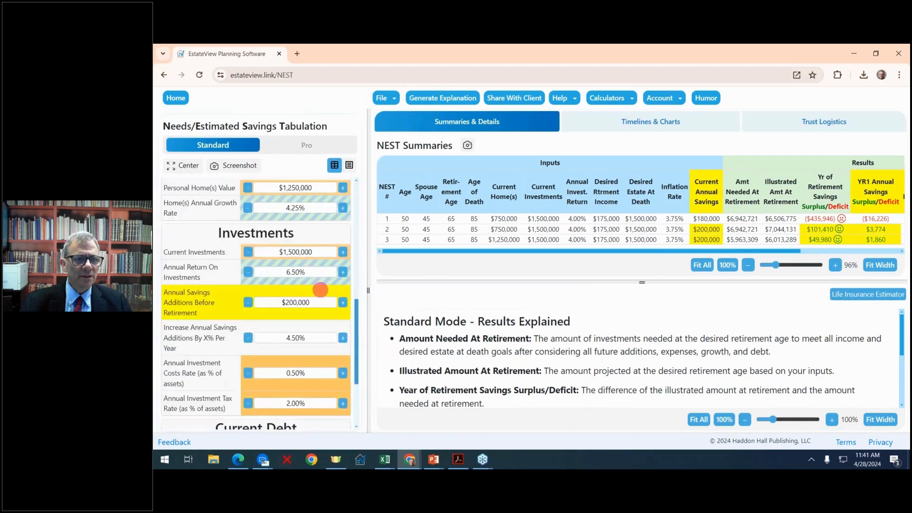
scroll(320, 290, up, 10)
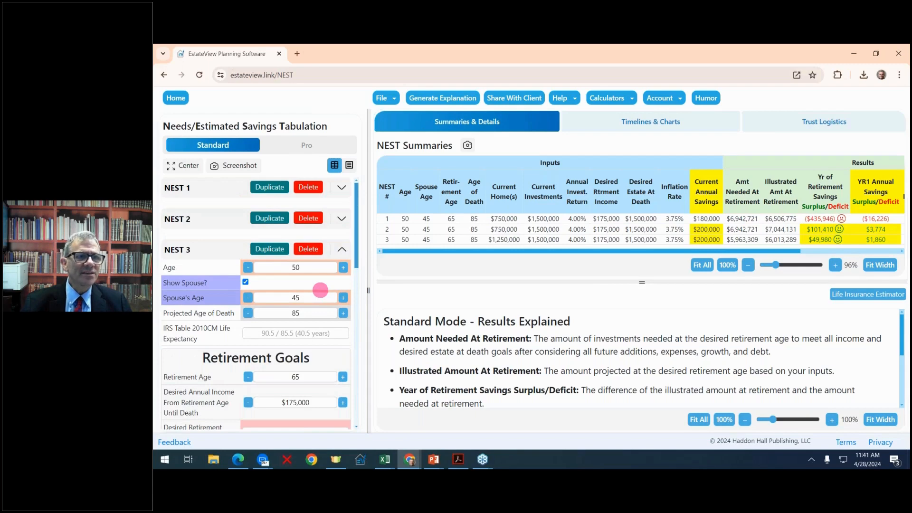
drag(366, 273, 329, 266)
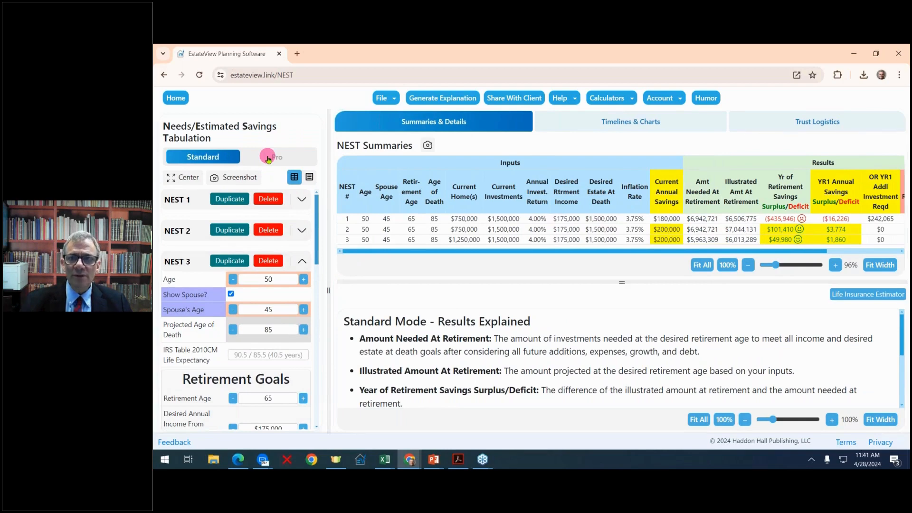
- View the Net Worth, NEST 1 Timeline, and Probability of Survival by Age charts
click(640, 124)
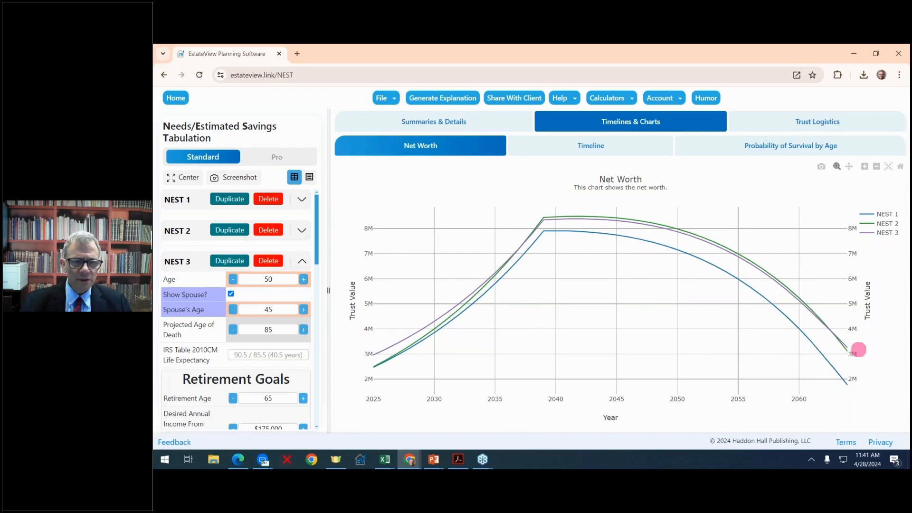
click(552, 152)
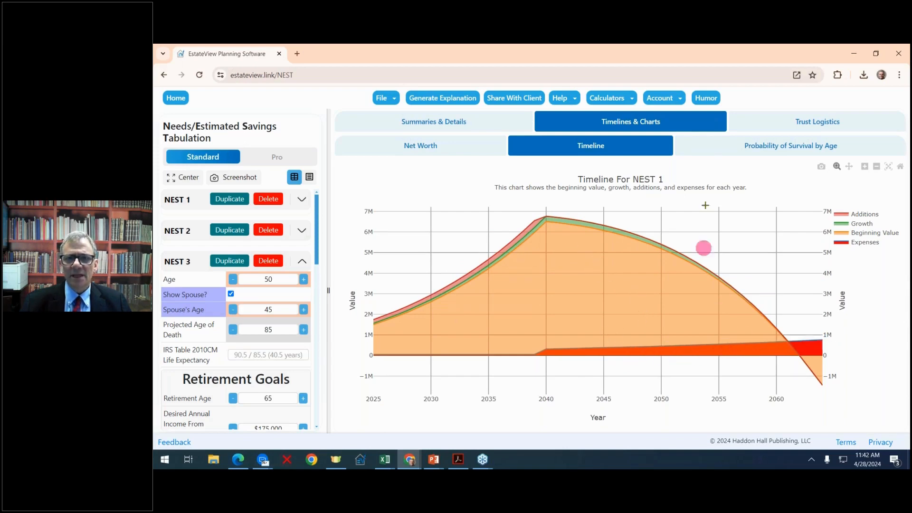
click(753, 148)
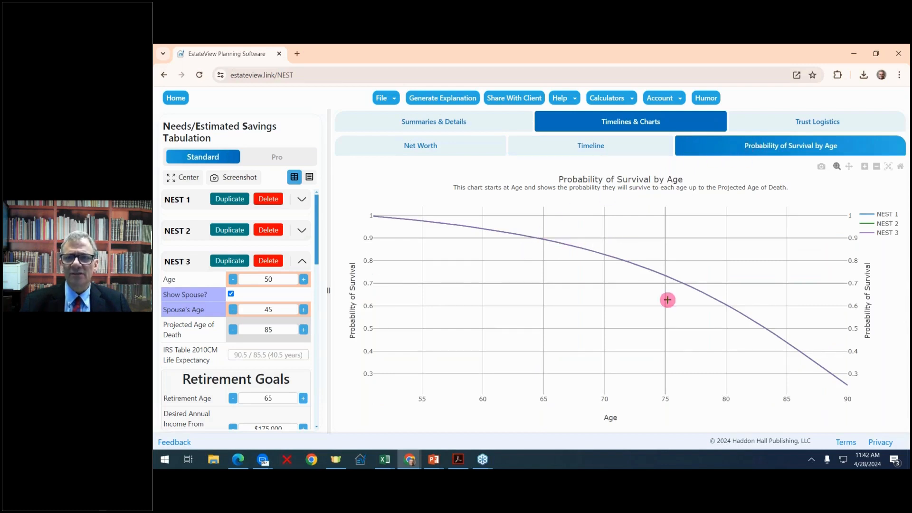
- View the Trust Logistics estate results for NEST 2, then NEST 3, then return to Summaries
click(804, 125)
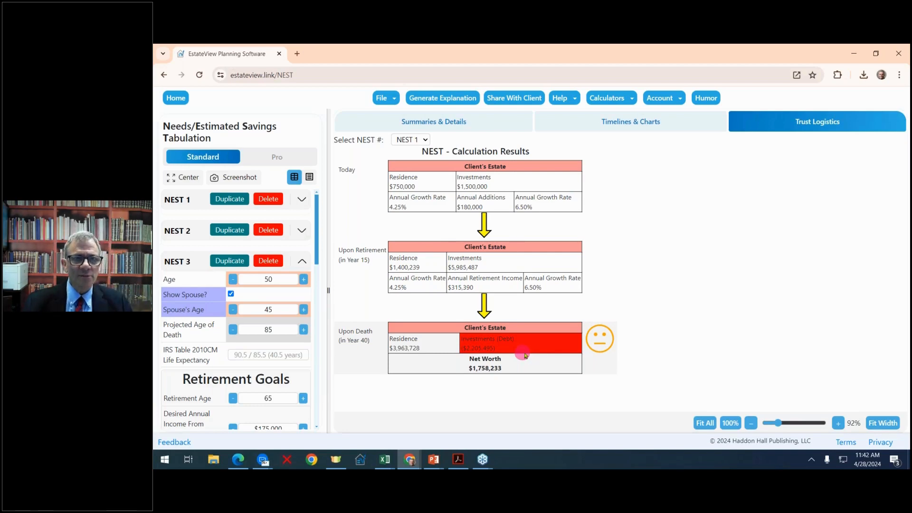
click(420, 139)
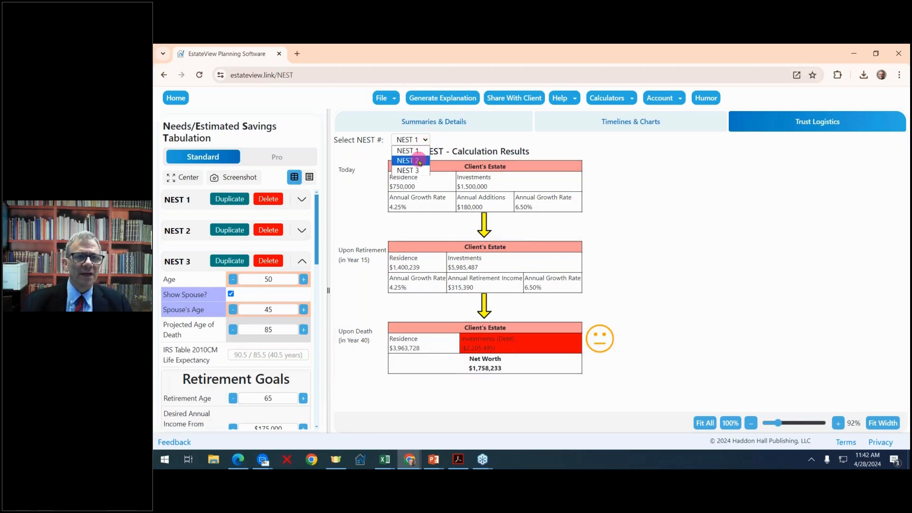
click(420, 161)
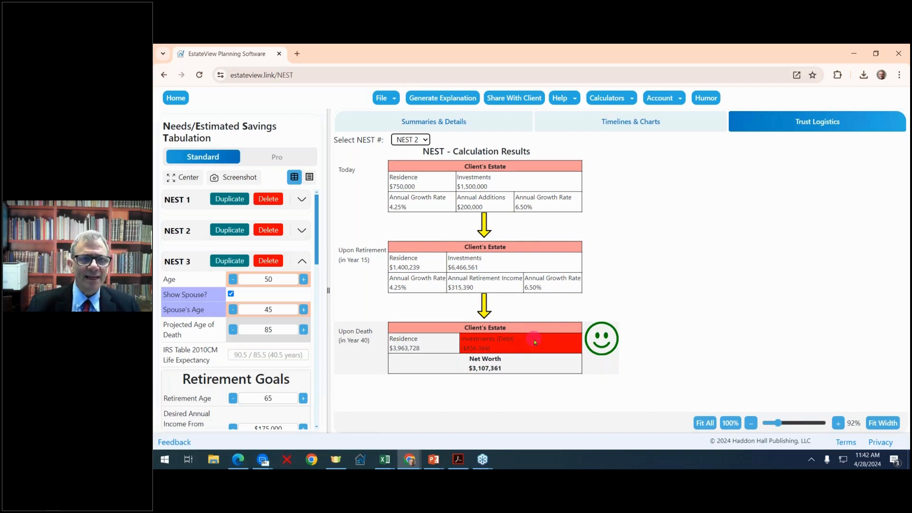
click(425, 139)
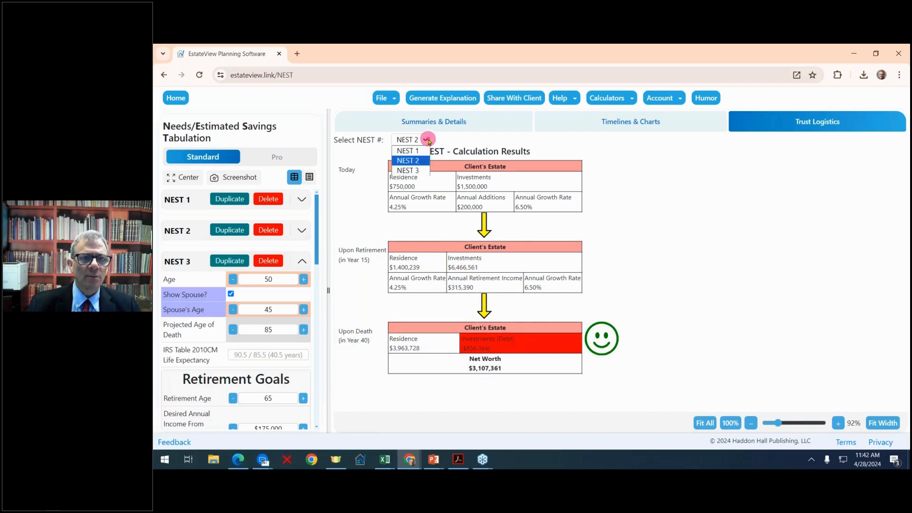
click(421, 162)
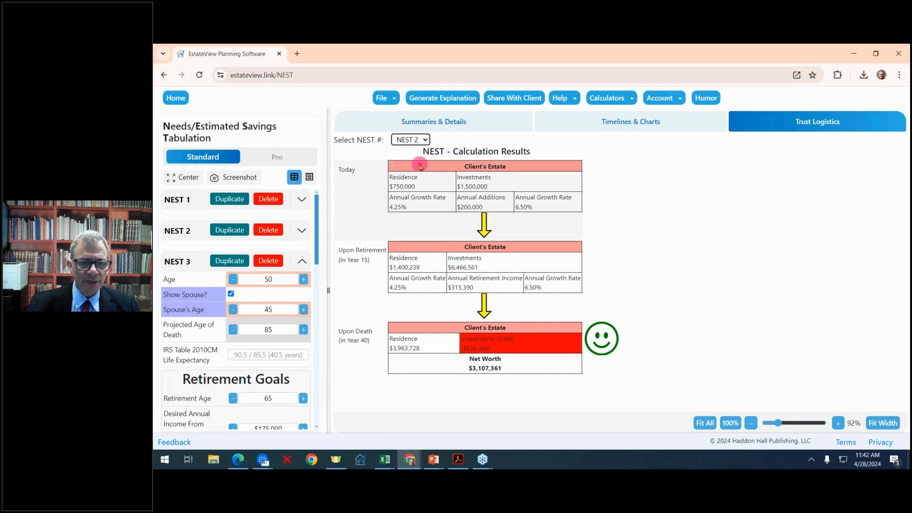
click(424, 139)
click(414, 171)
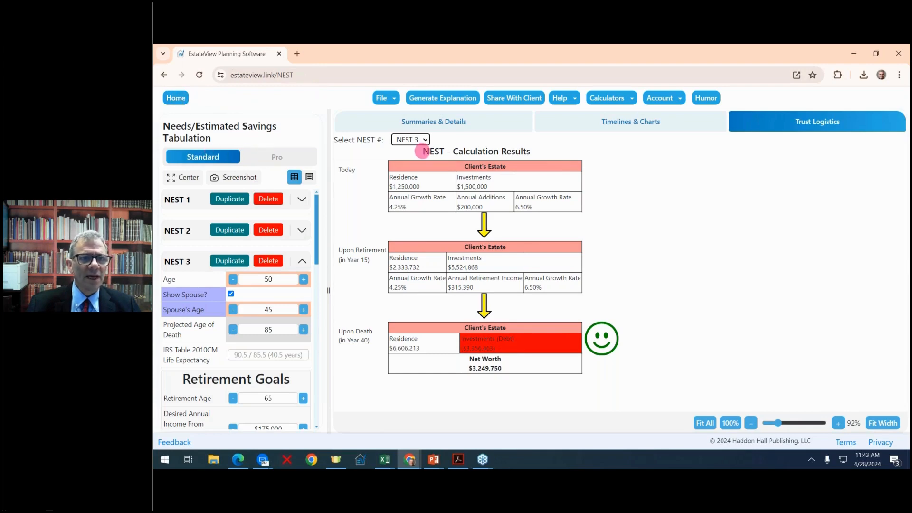
click(427, 122)
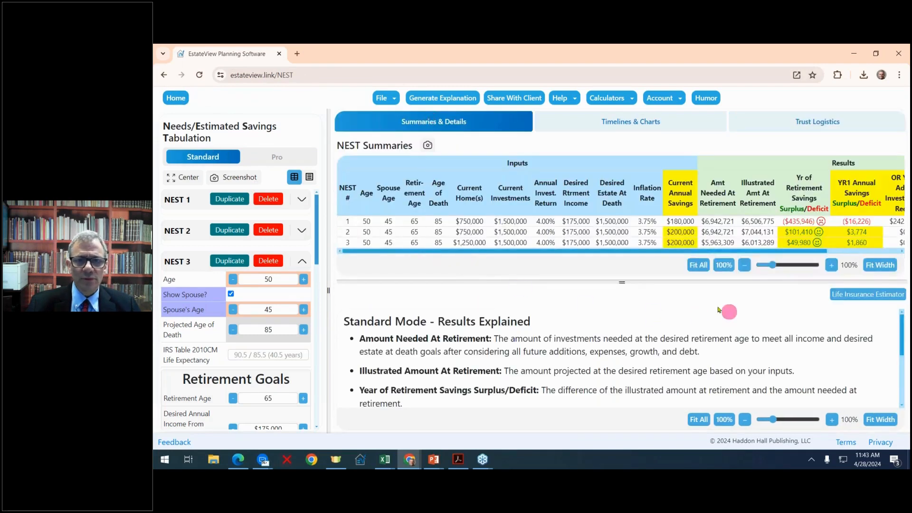
- Duplicate NEST 3 as NEST 4 and lower its annual return on investments to 5.00%
mouse_move(623, 282)
mouse_down()
mouse_move(619, 299)
mouse_move(617, 281)
mouse_up()
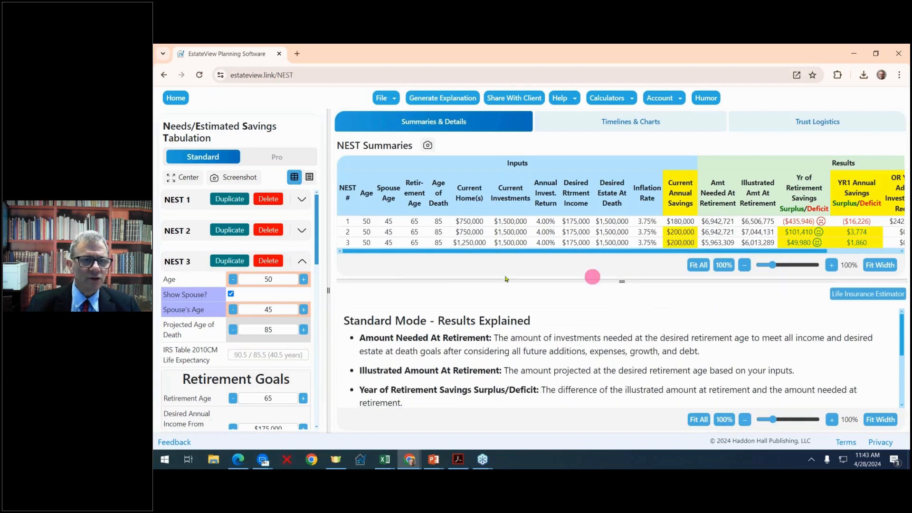
click(241, 262)
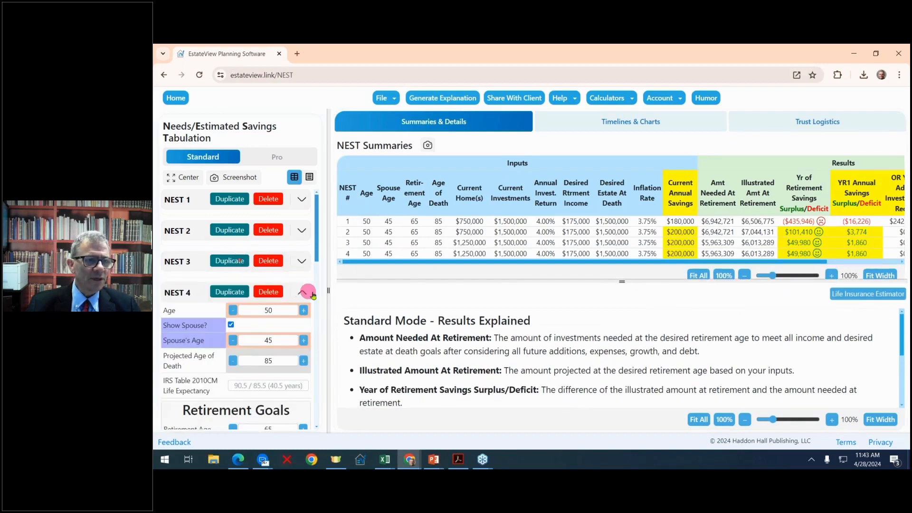
scroll(309, 292, down, 5)
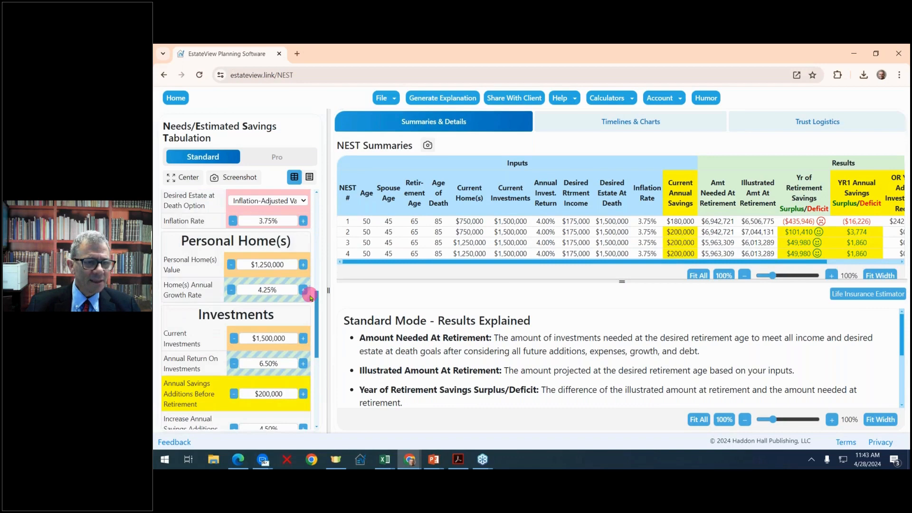
scroll(309, 296, down, 3)
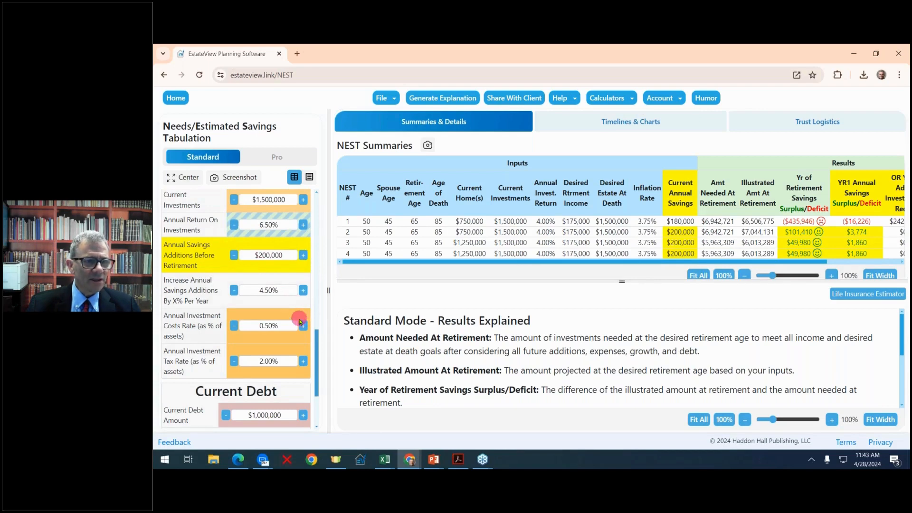
scroll(299, 322, up, 1)
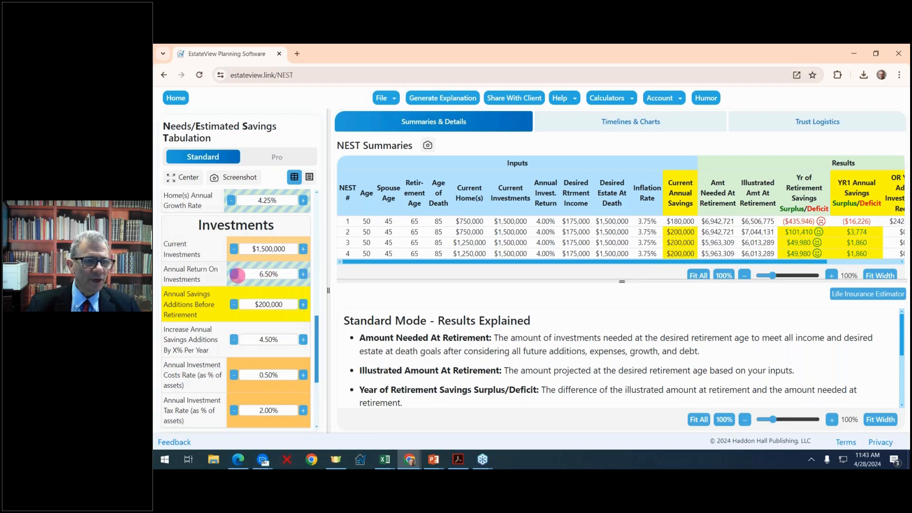
click(234, 274)
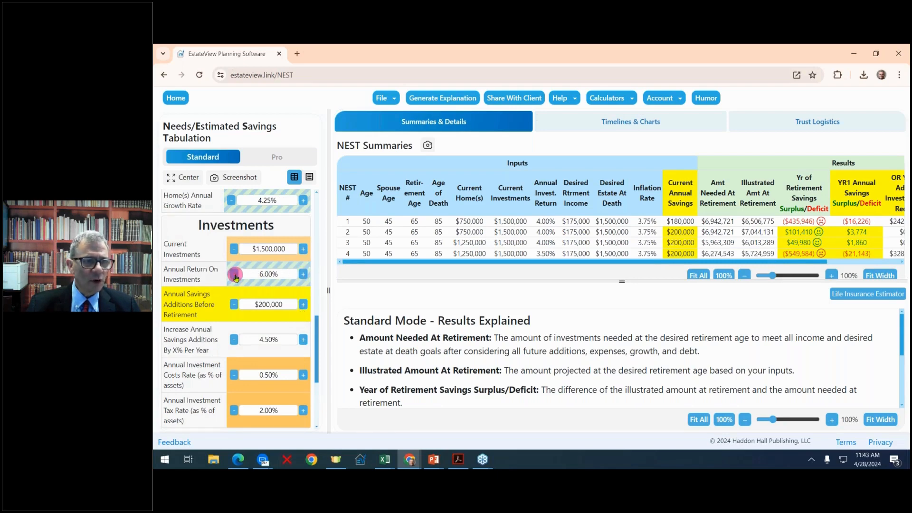
click(235, 275)
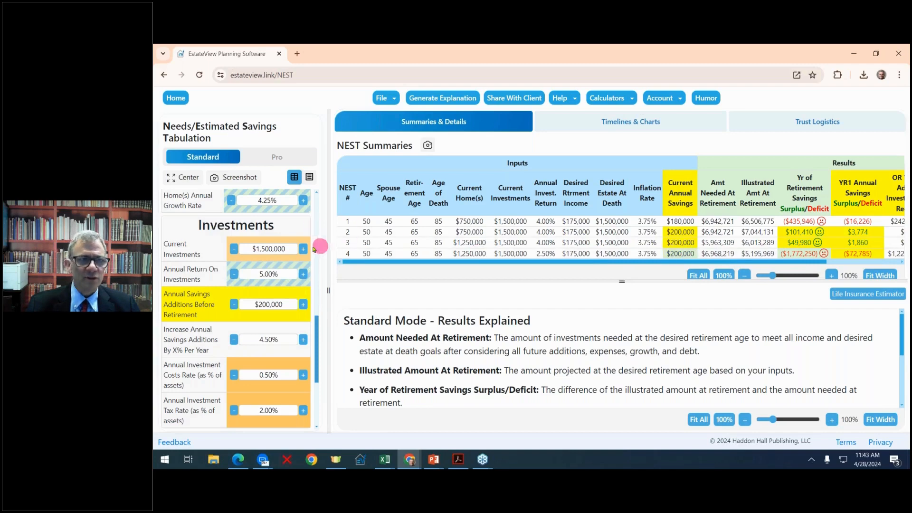
scroll(262, 233, up, 10)
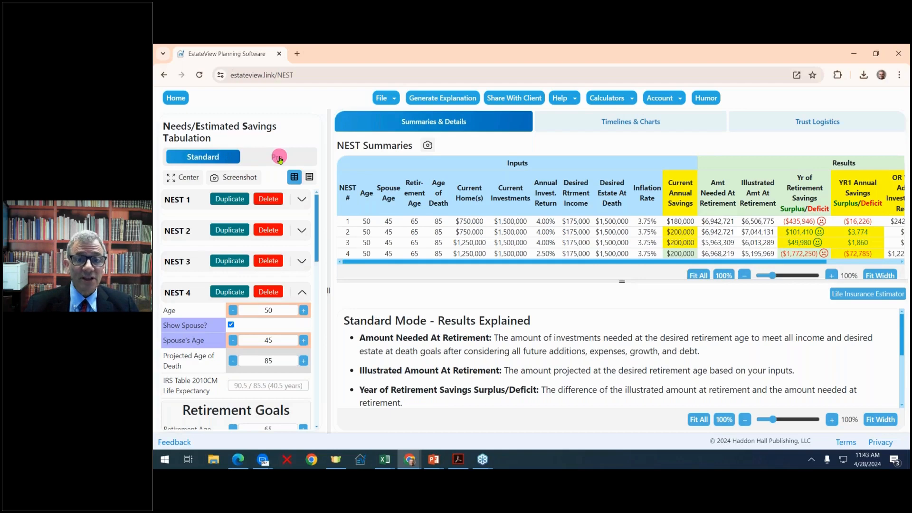
- Switch the planner to Pro mode, acknowledge the Attention notice, and widen the summaries area
click(280, 158)
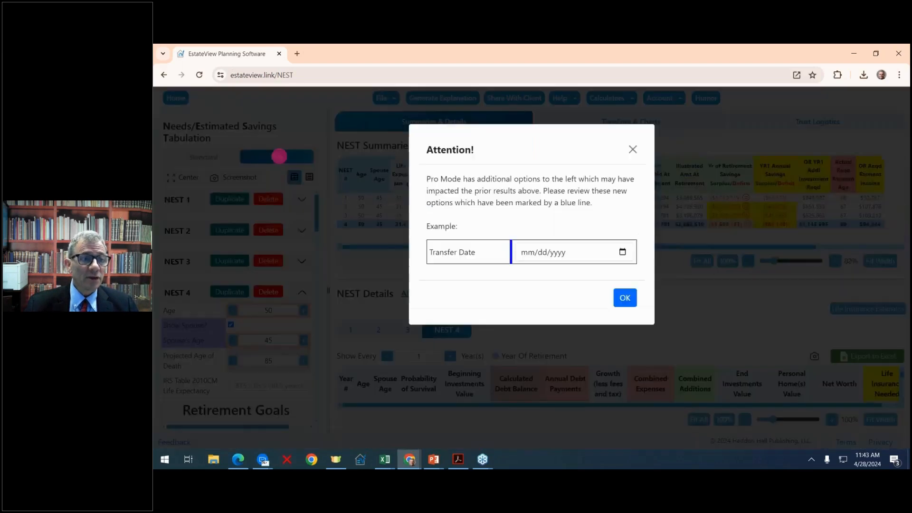
click(626, 304)
drag(330, 277, 356, 262)
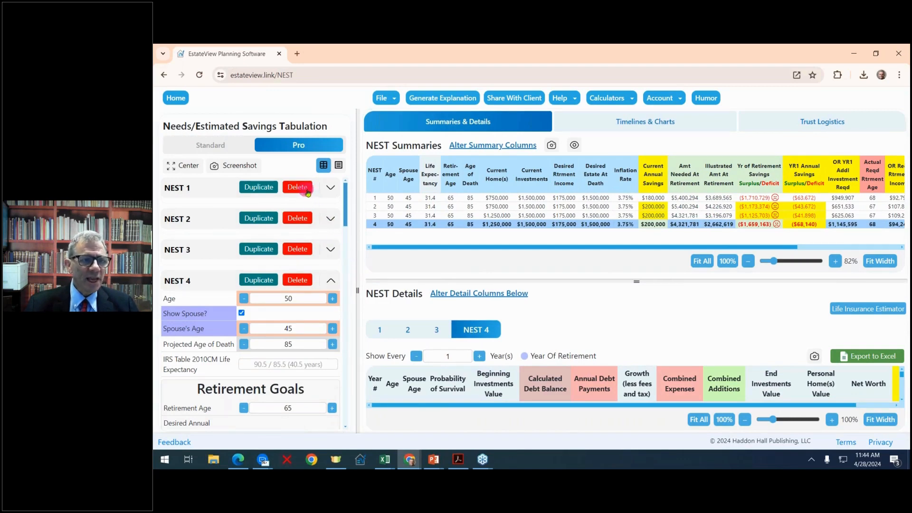
click(395, 101)
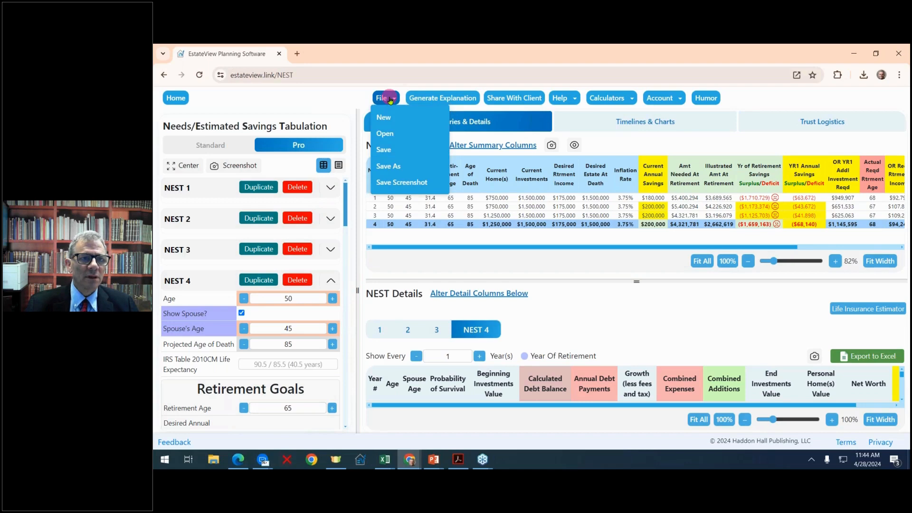
- Save the four NEST scenarios to the file 'First items standard.EstateViewNEST'
click(390, 157)
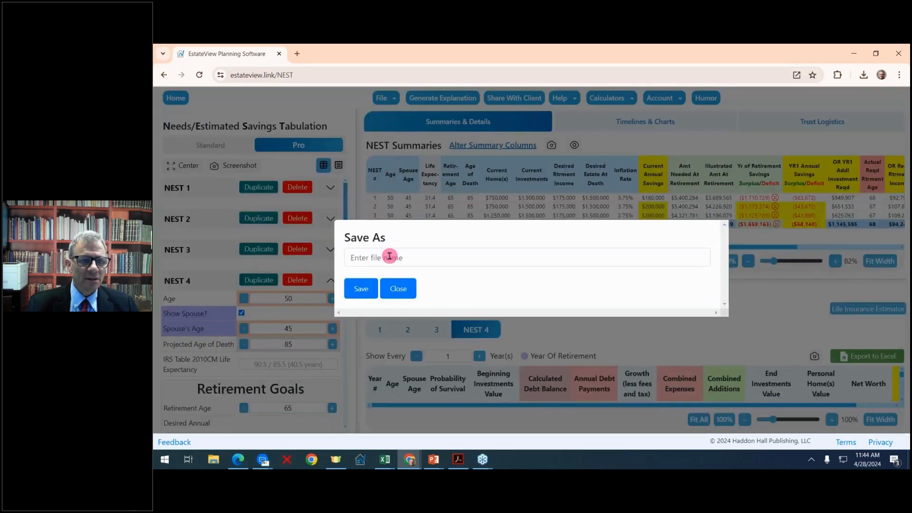
click(390, 256)
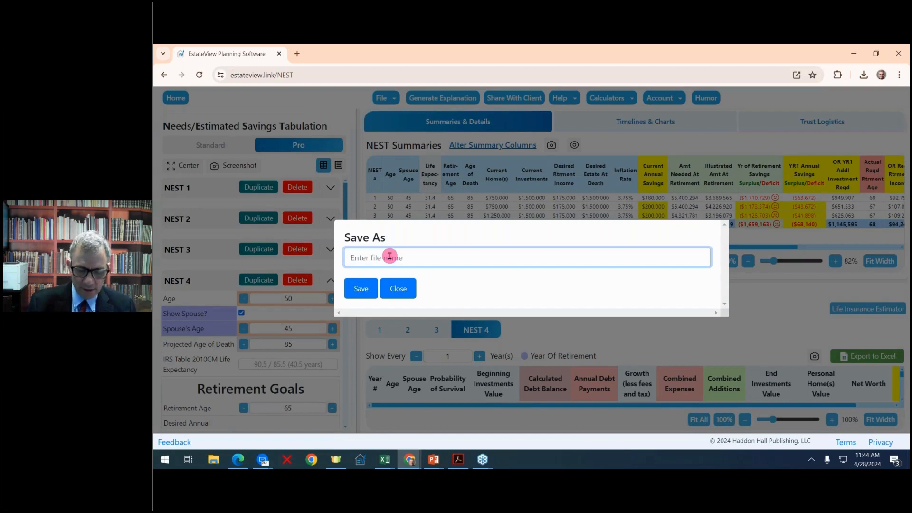
text(First items)
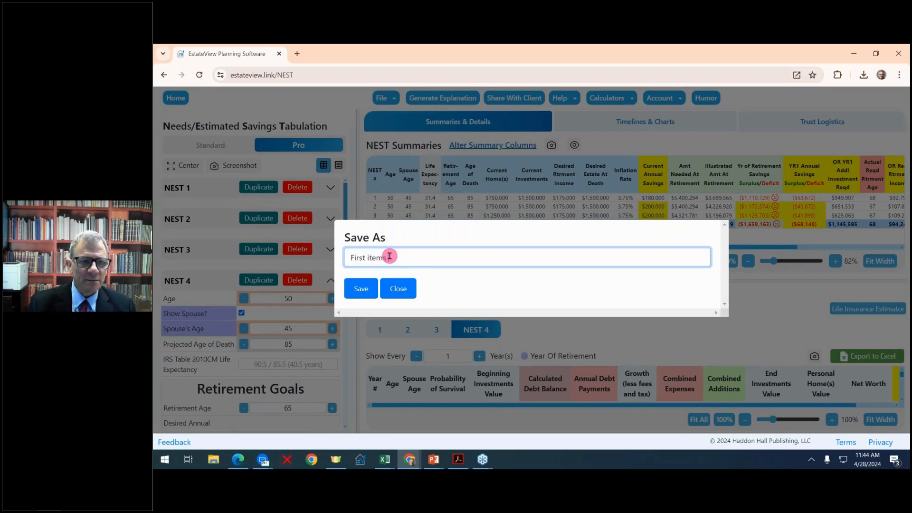
text( standard)
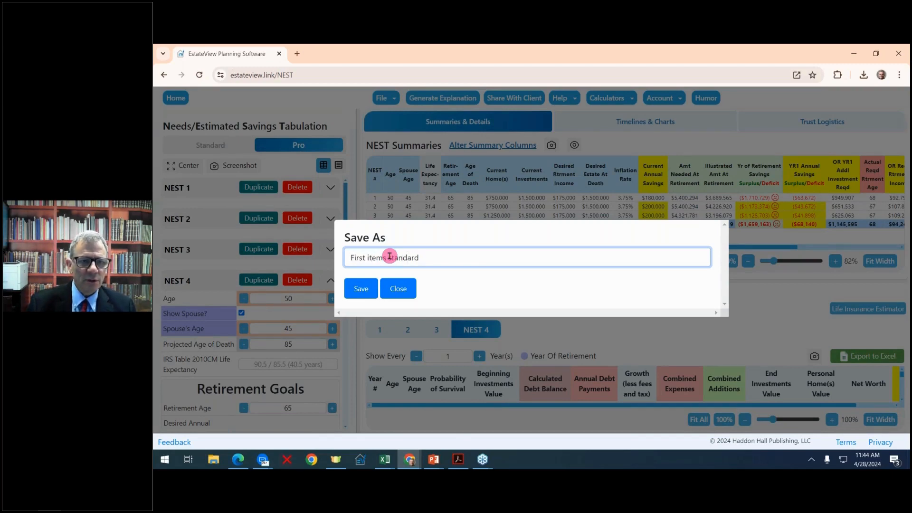
click(361, 289)
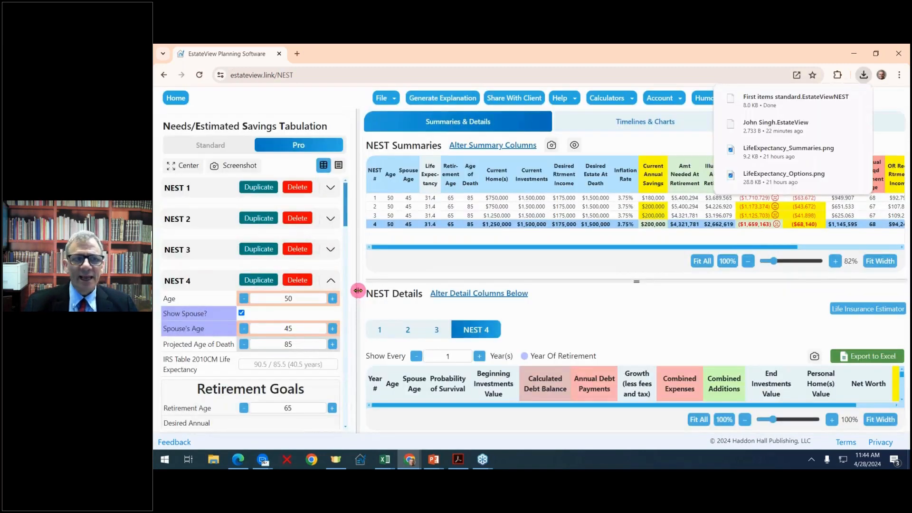
- Delete the three extra NEST scenarios and start a new NEST file
click(299, 189)
click(300, 190)
click(300, 190)
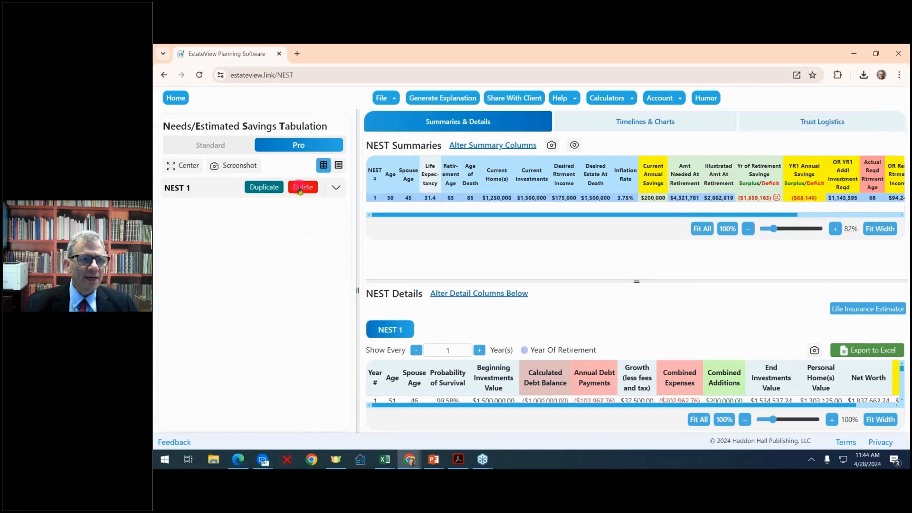
click(394, 97)
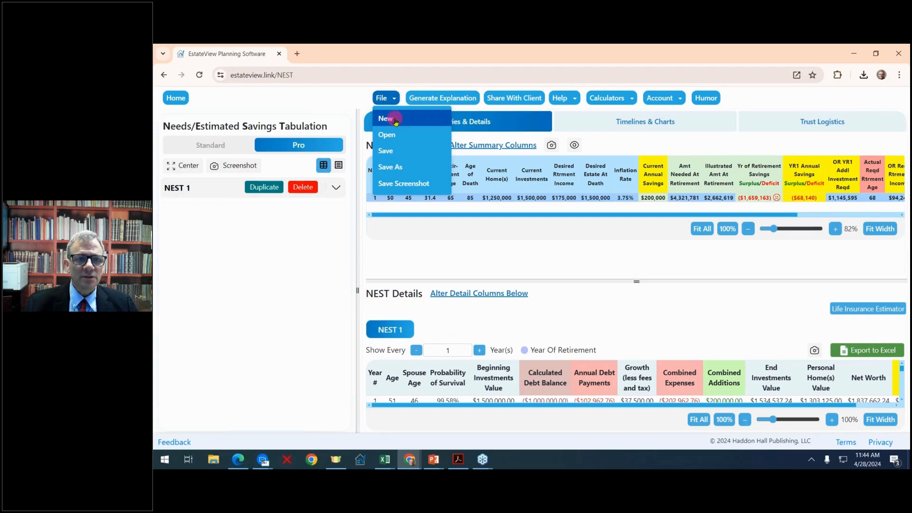
click(387, 118)
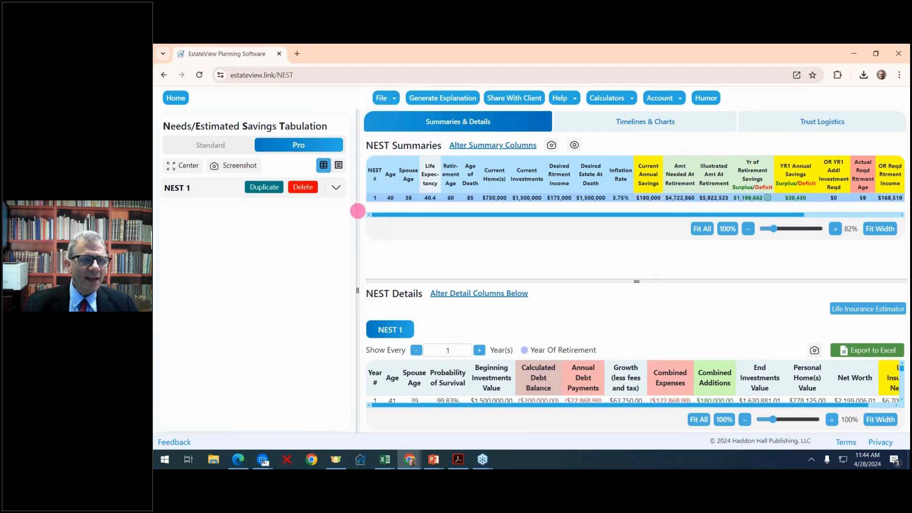
- Widen the results tables and input panel, and expand NEST 1's input fields
drag(357, 210, 288, 191)
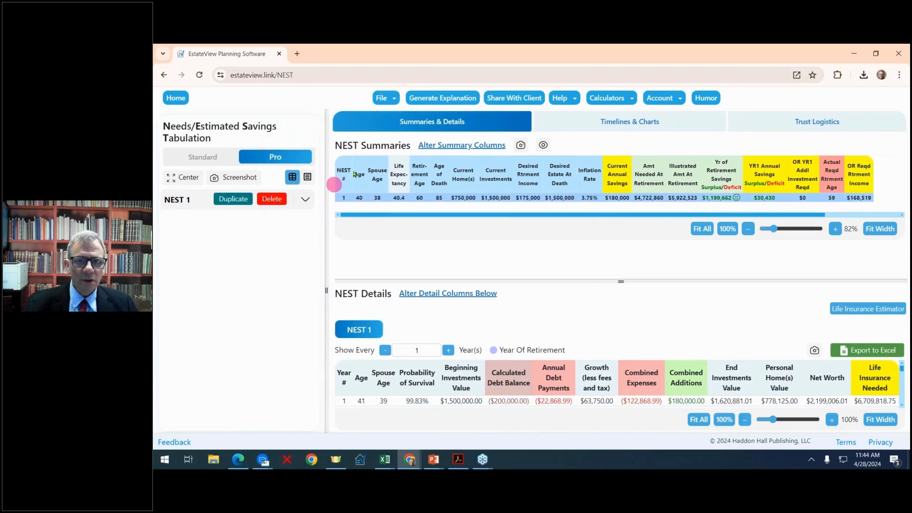
click(306, 202)
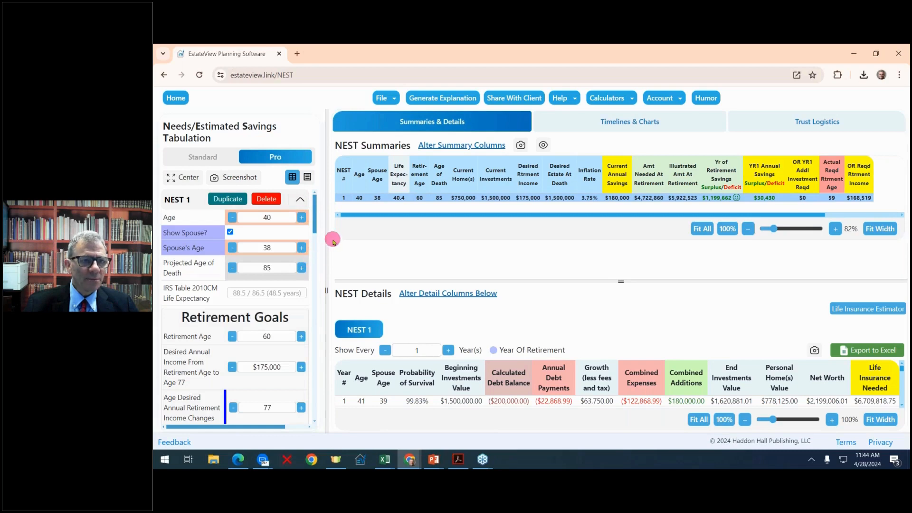
drag(327, 238, 390, 226)
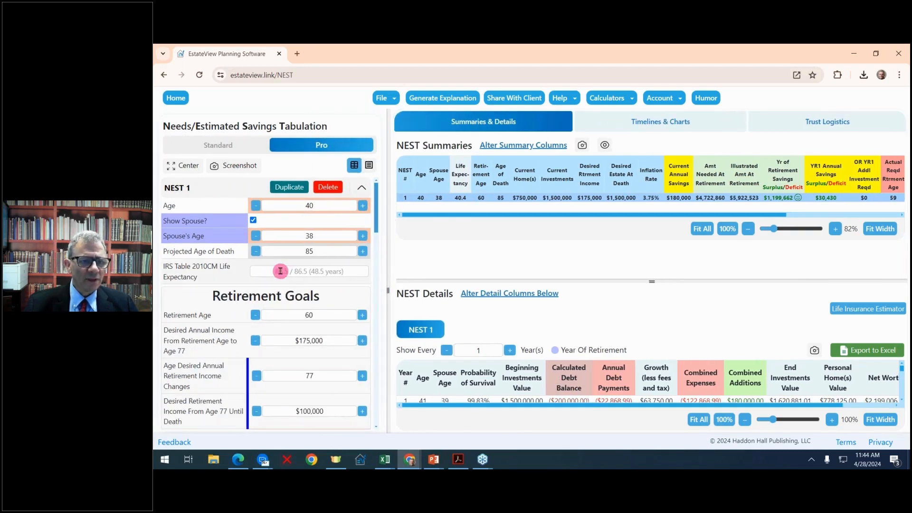
scroll(280, 271, down, 1)
scroll(280, 270, up, 1)
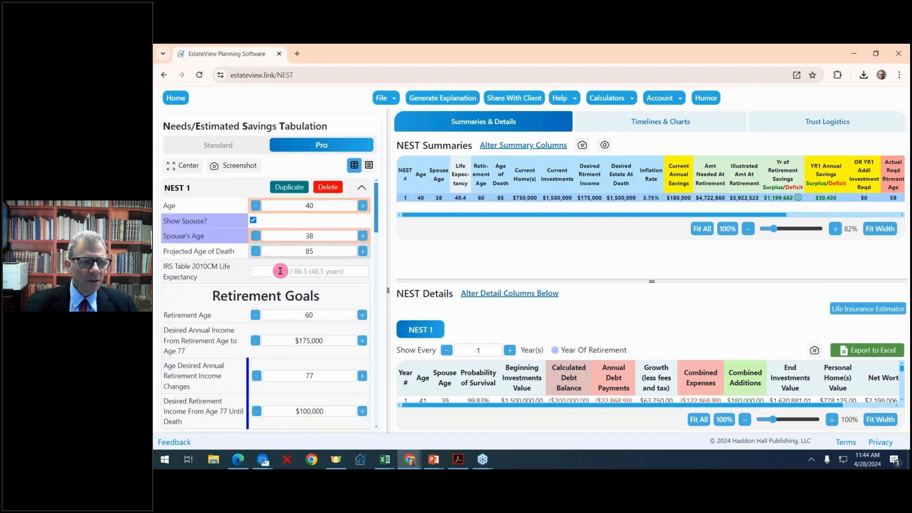
- Raise the client's age to 45 and the desired retirement income to $250,000
click(170, 166)
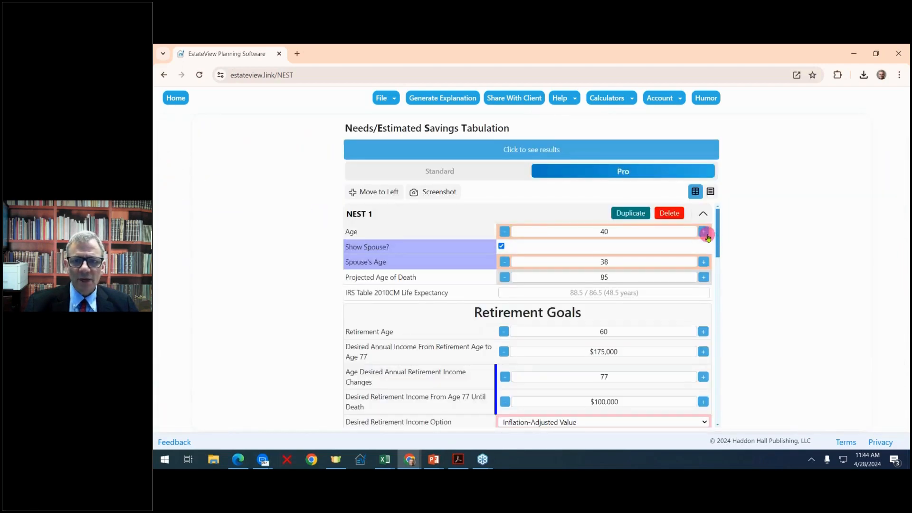
click(705, 233)
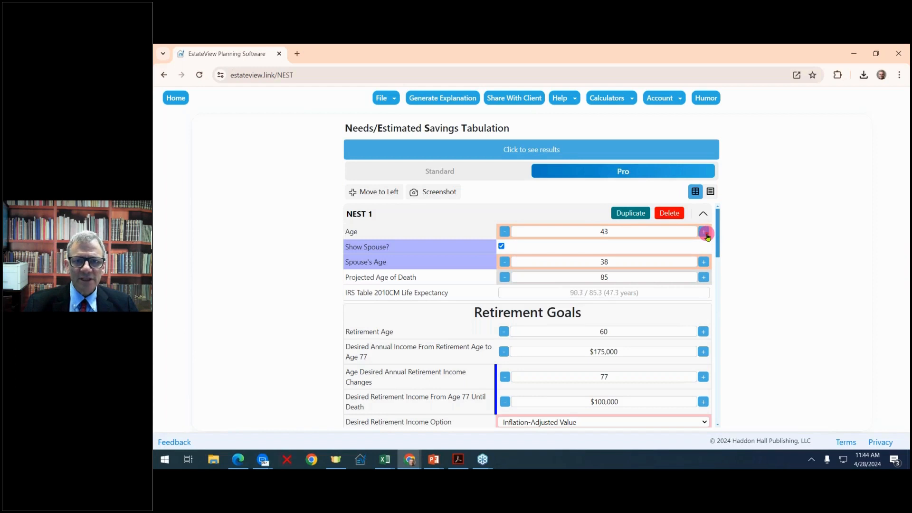
click(705, 233)
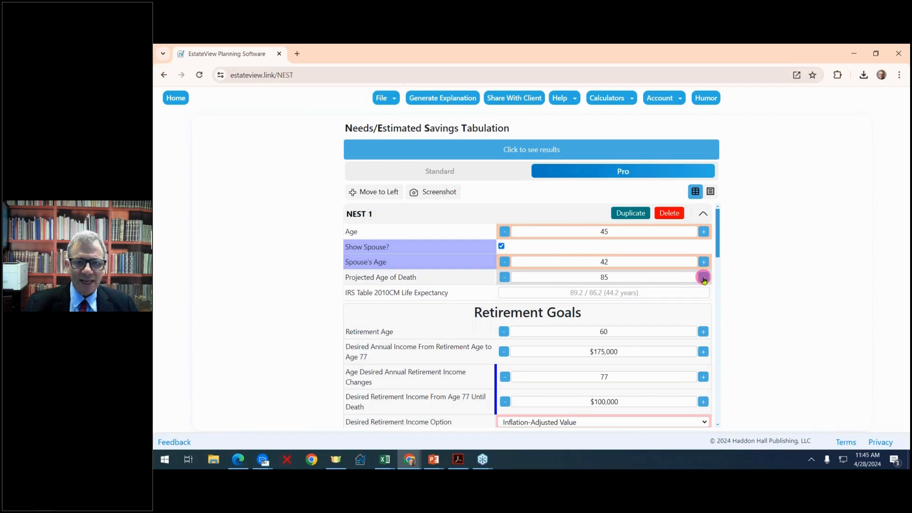
scroll(704, 279, down, 1)
scroll(703, 272, up, 1)
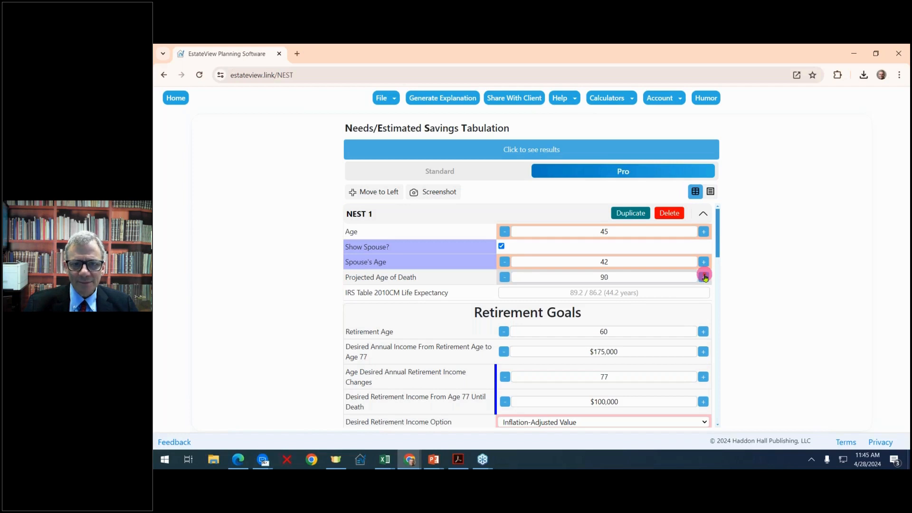
scroll(705, 278, down, 2)
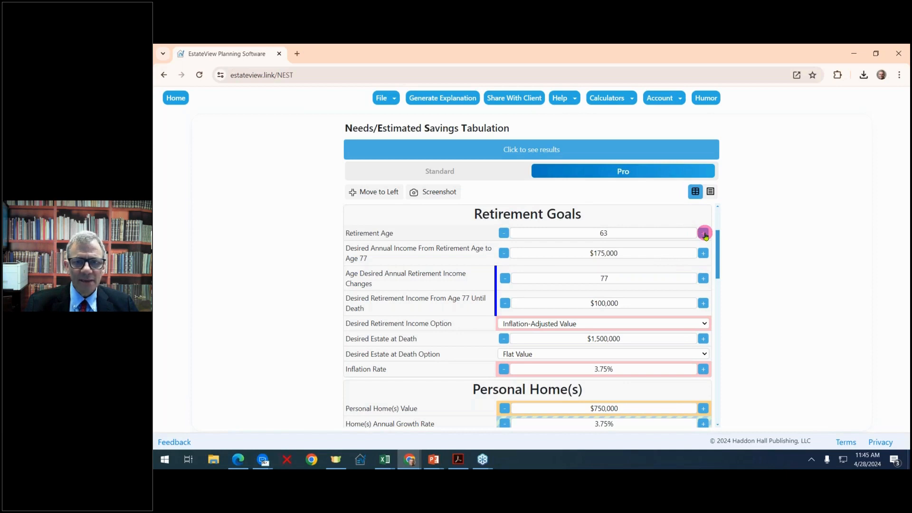
click(704, 256)
click(704, 255)
click(704, 256)
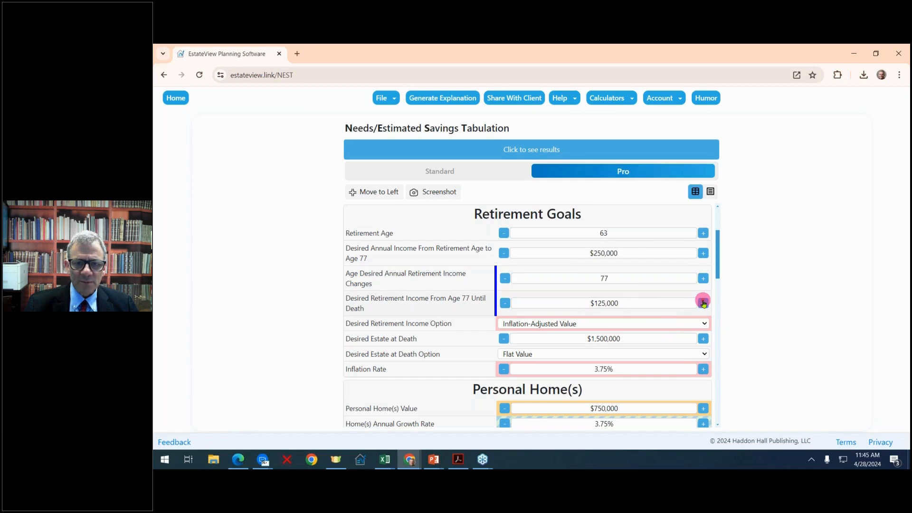
scroll(704, 303, down, 1)
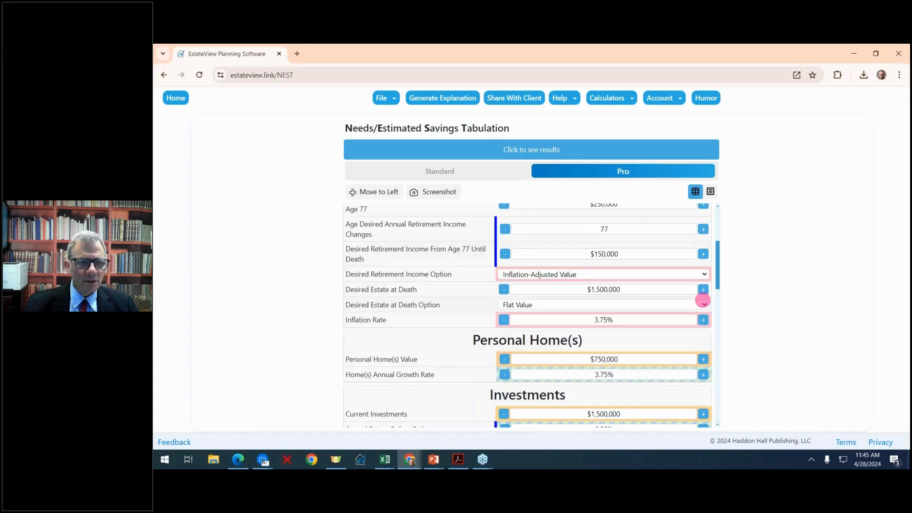
- Set the Desired Estate at Death option to Inflation-Adjusted Value
click(704, 305)
click(704, 305)
click(703, 305)
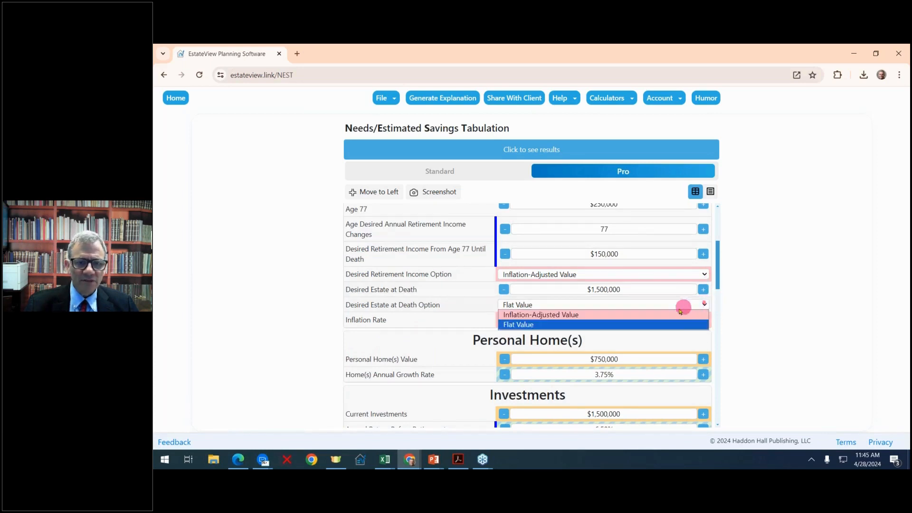
click(654, 314)
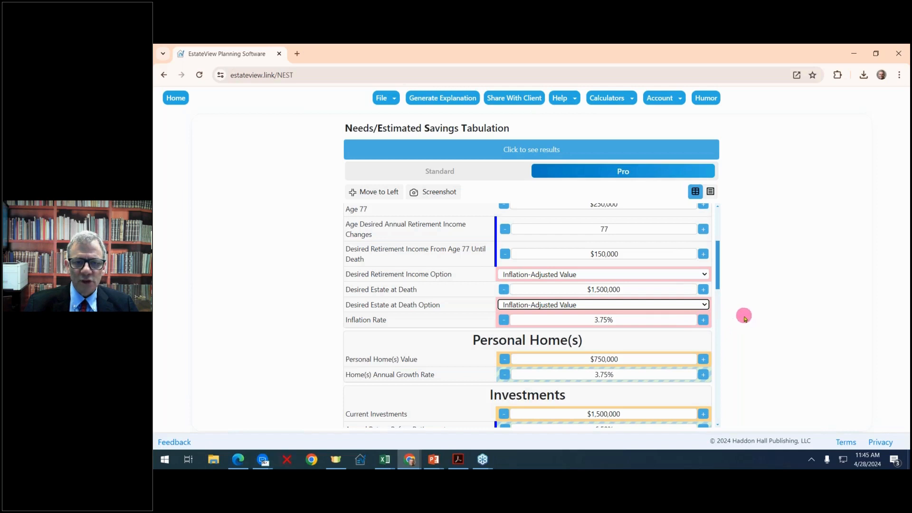
click(773, 295)
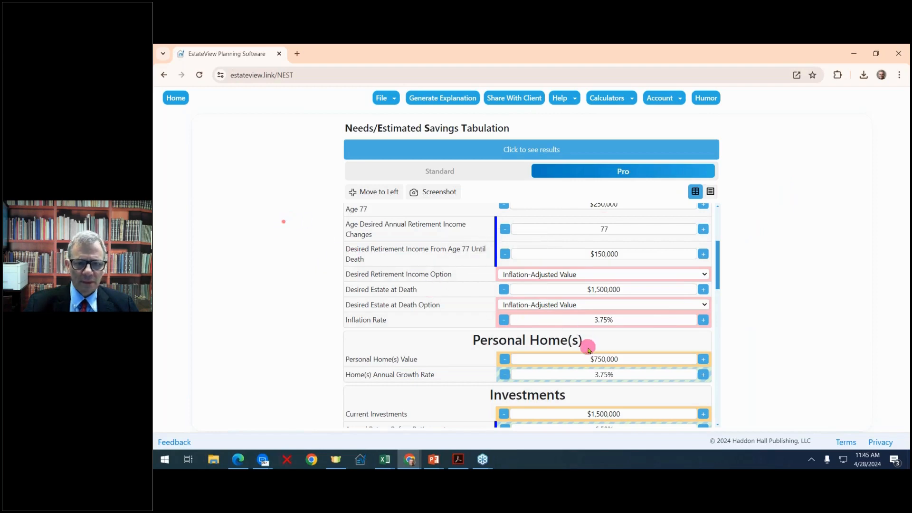
- Raise home growth rate to 4.25% and the post-retirement annual return to 6.00%
scroll(587, 349, down, 3)
scroll(586, 349, up, 1)
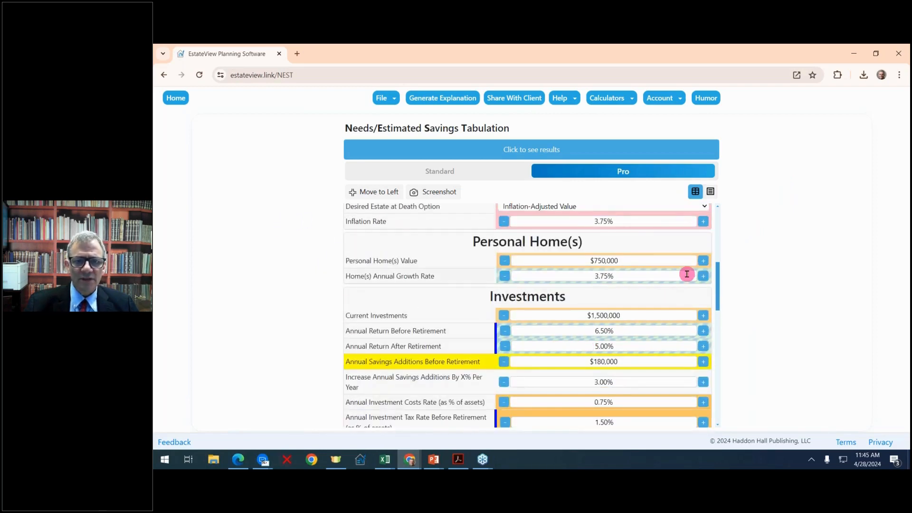
click(703, 276)
click(704, 276)
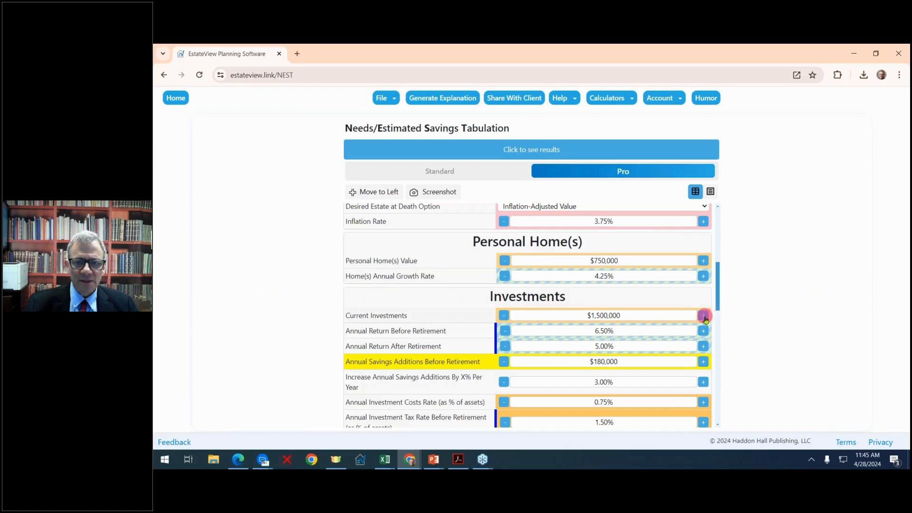
scroll(712, 316, down, 2)
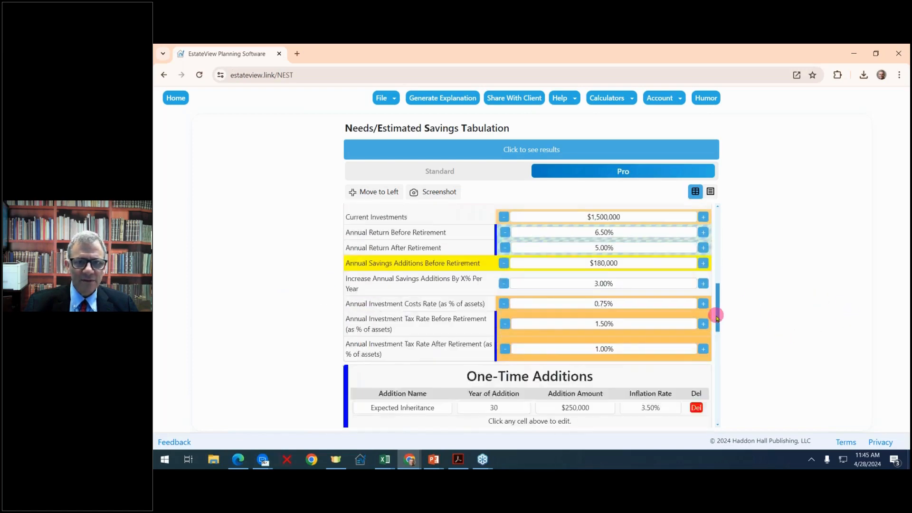
scroll(716, 314, up, 1)
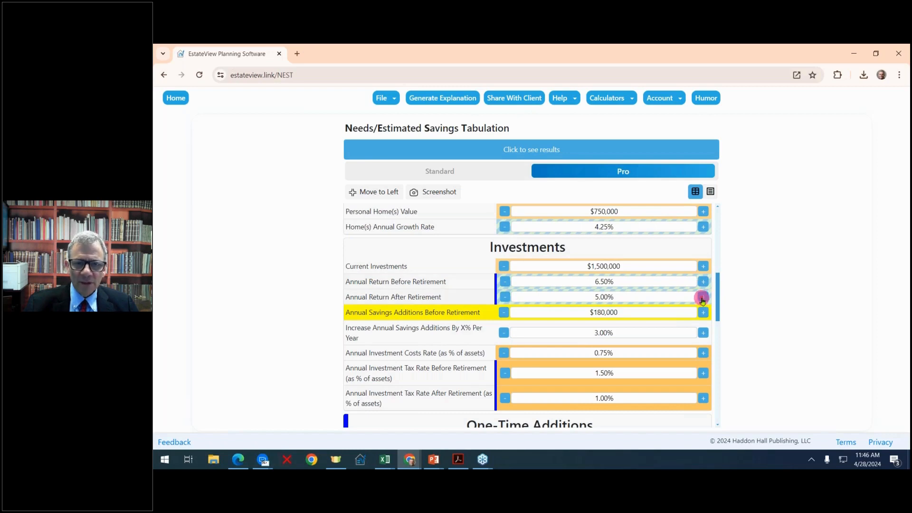
click(703, 298)
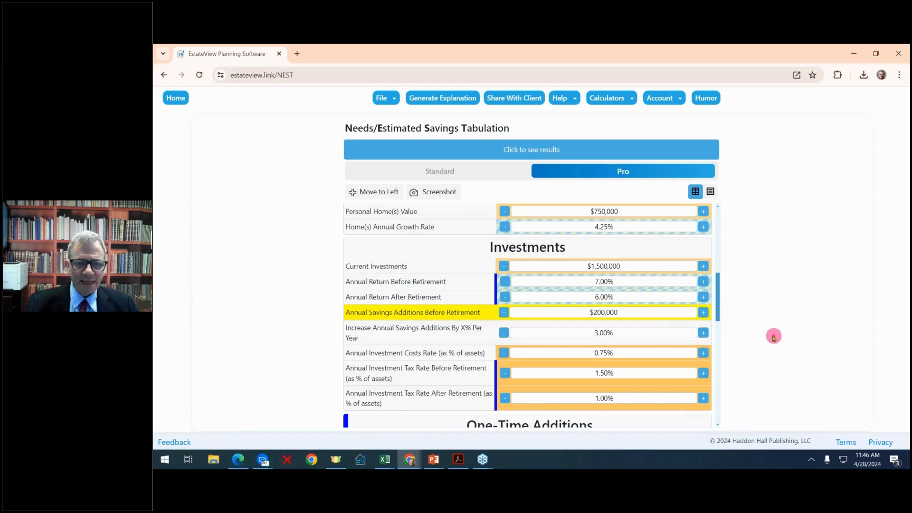
- Lower investment costs to 0.50% and raise the pre-retirement tax rate to 2.00%
click(504, 355)
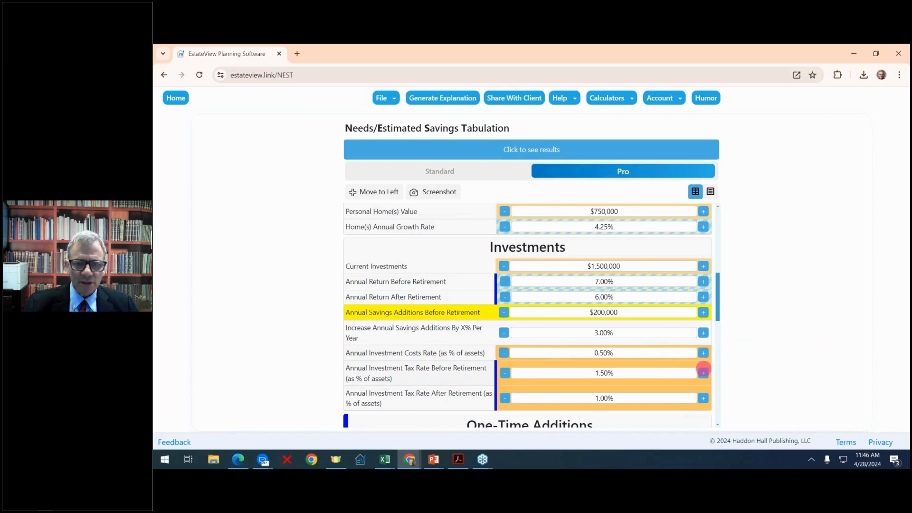
click(703, 372)
click(703, 372)
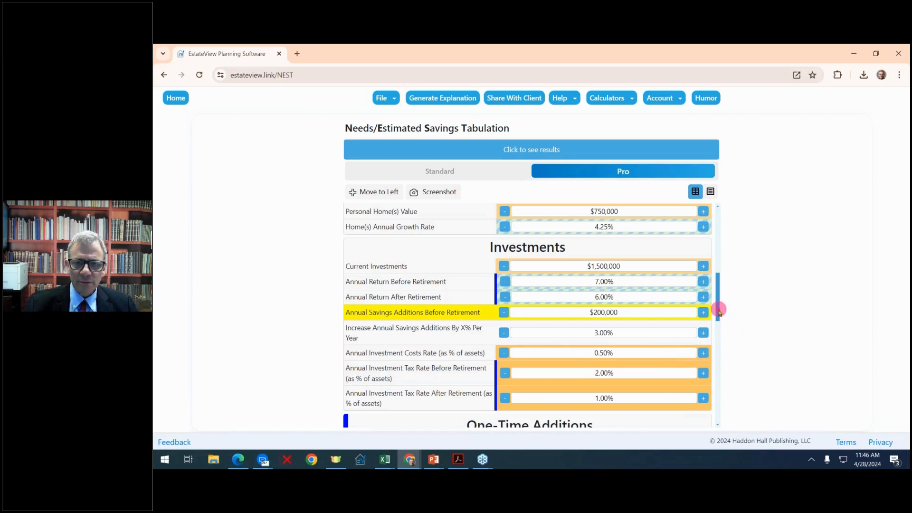
drag(720, 310, 715, 355)
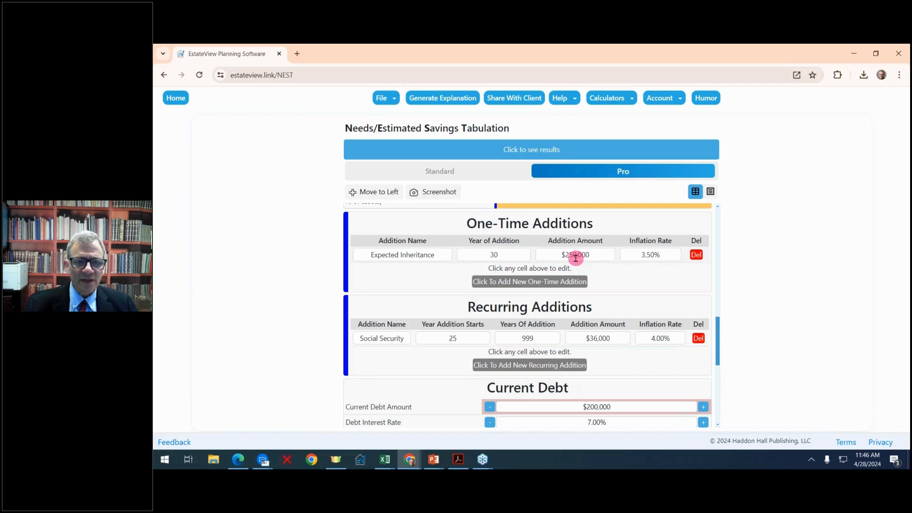
- Add a one-time addition 'INheritance 2.' in year 1 with a $150,000 amount
click(557, 281)
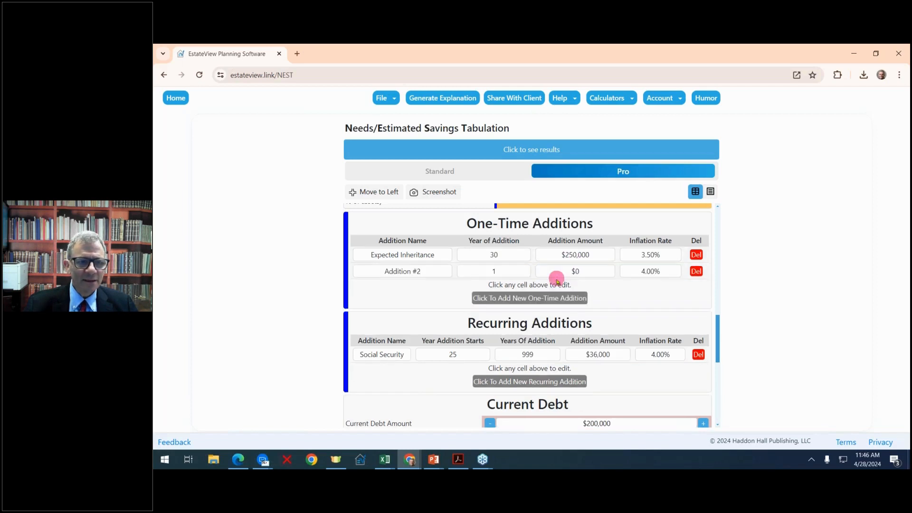
click(430, 270)
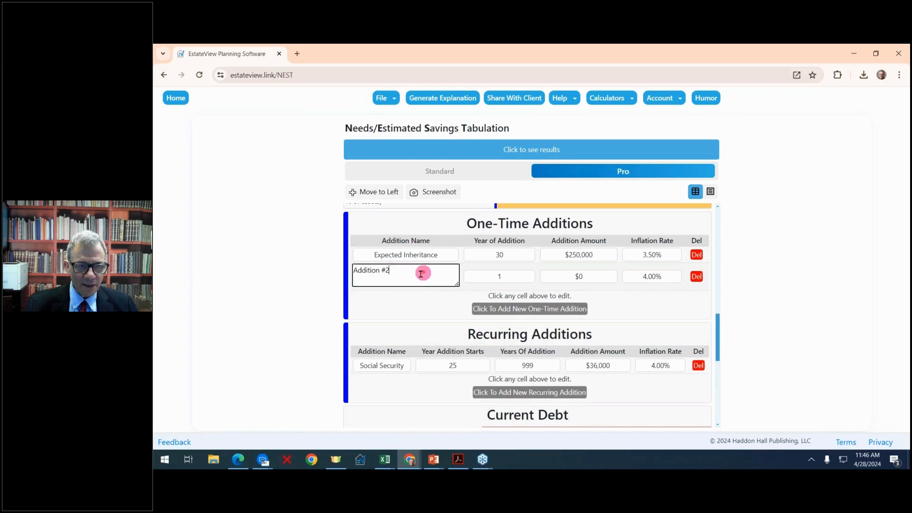
text(INher)
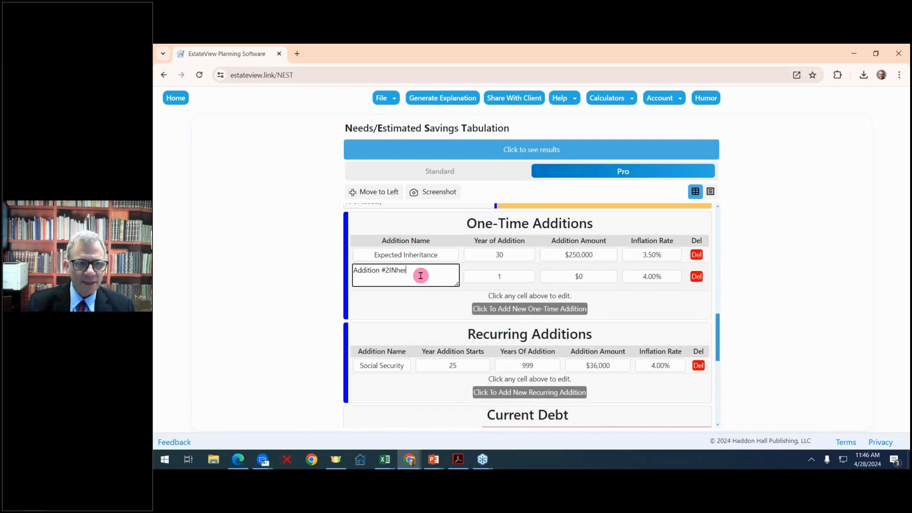
text(itance 2.)
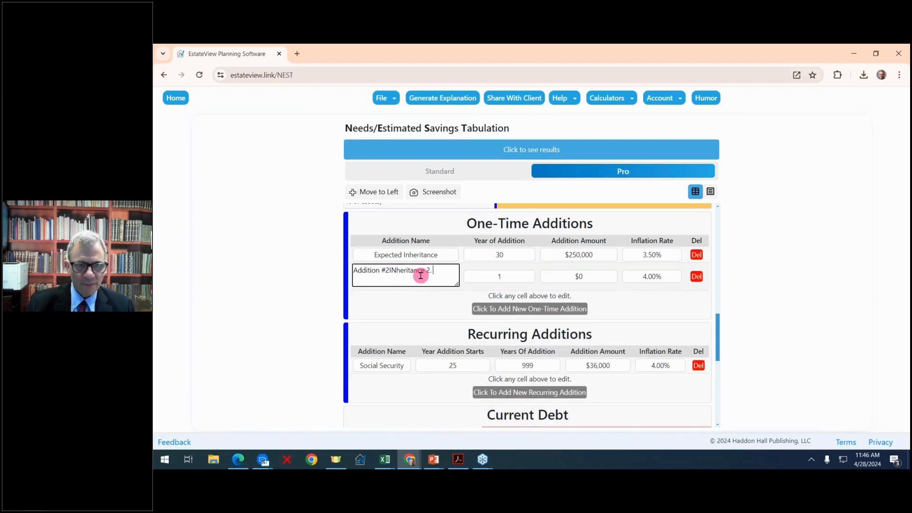
click(514, 276)
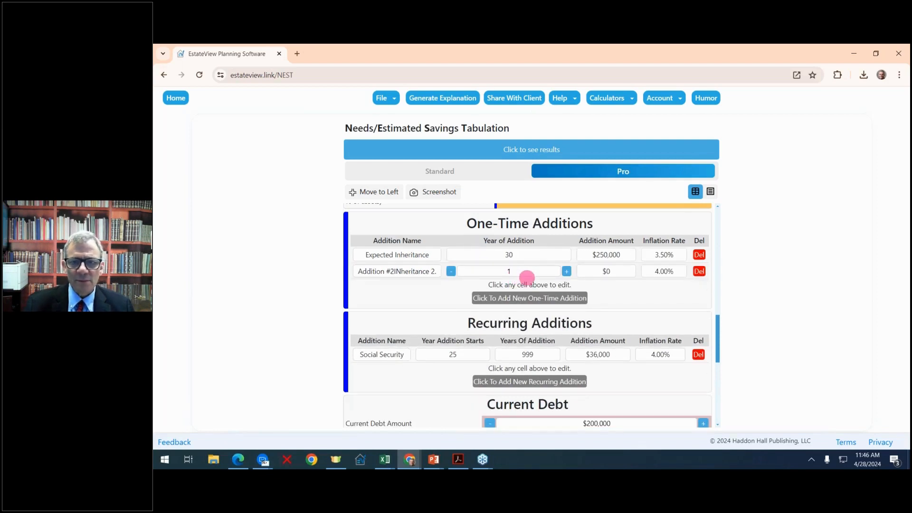
click(623, 273)
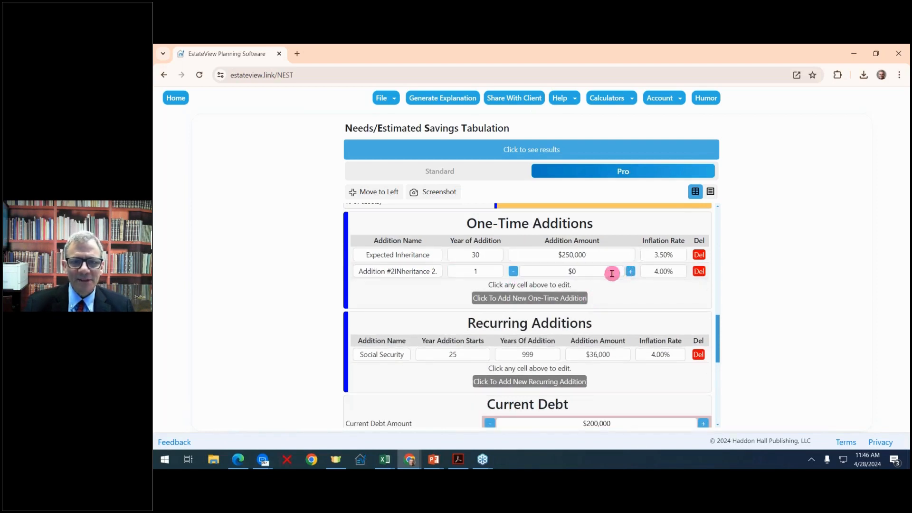
click(612, 271)
click(630, 272)
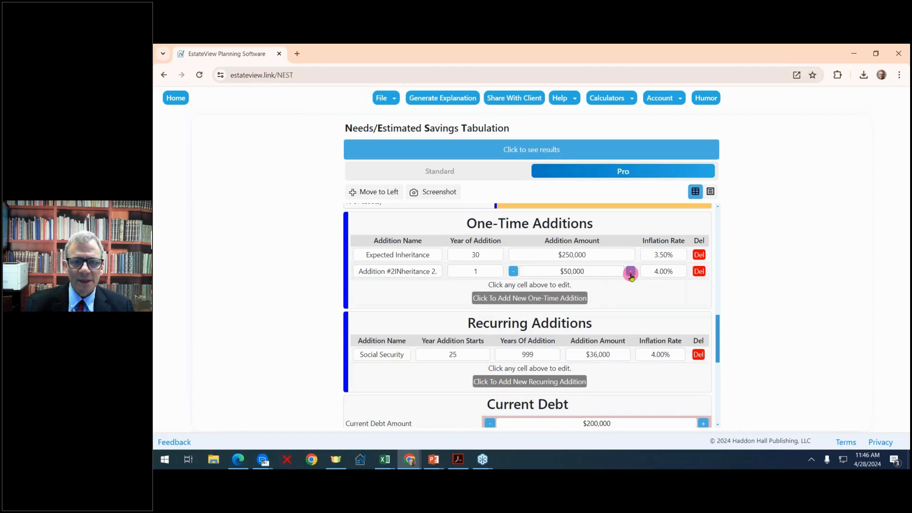
click(630, 271)
click(630, 272)
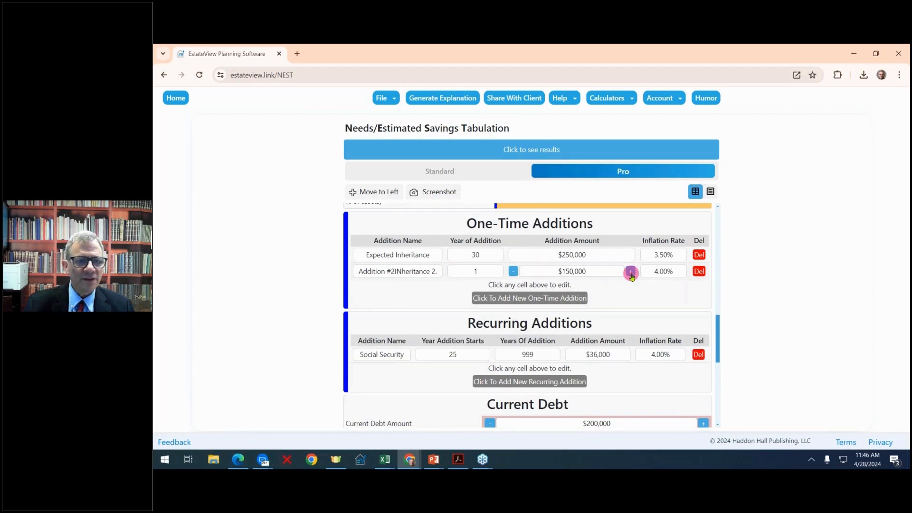
scroll(631, 275, down, 1)
scroll(631, 273, down, 2)
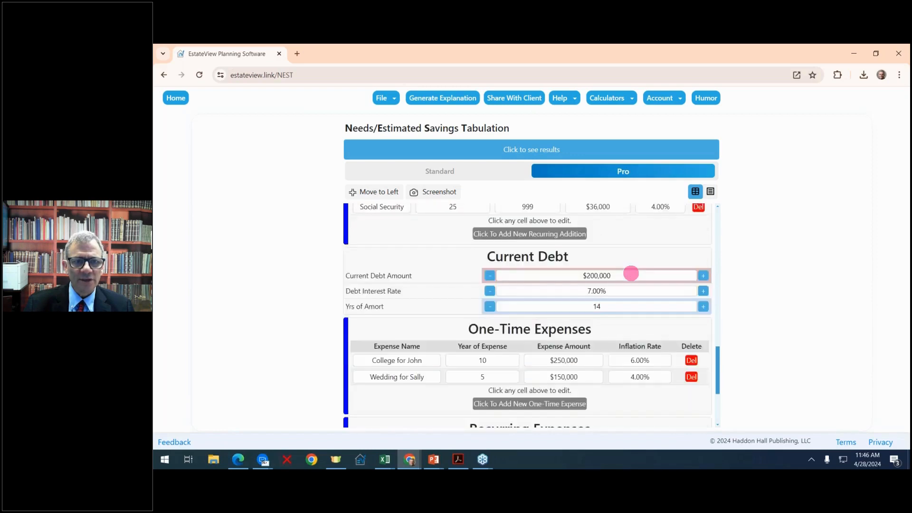
scroll(631, 273, up, 2)
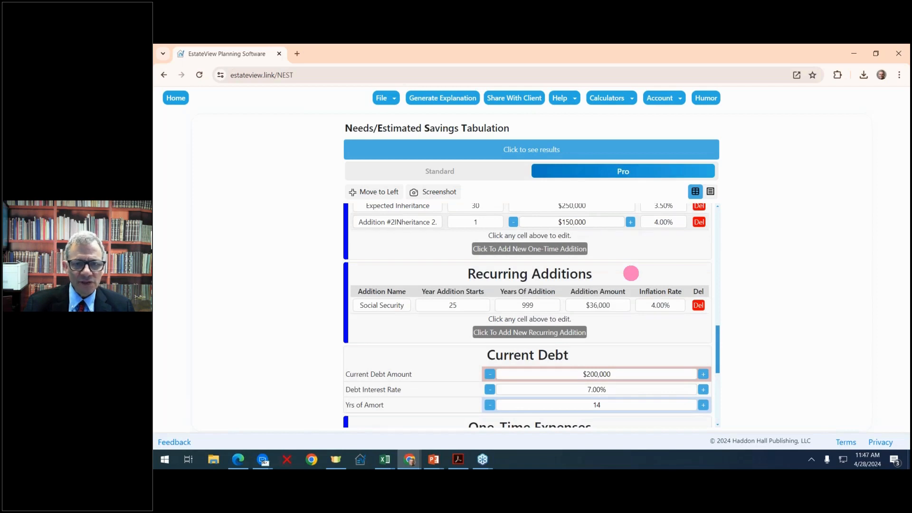
- Add a recurring addition and name it 'Gifts from parents'
click(567, 334)
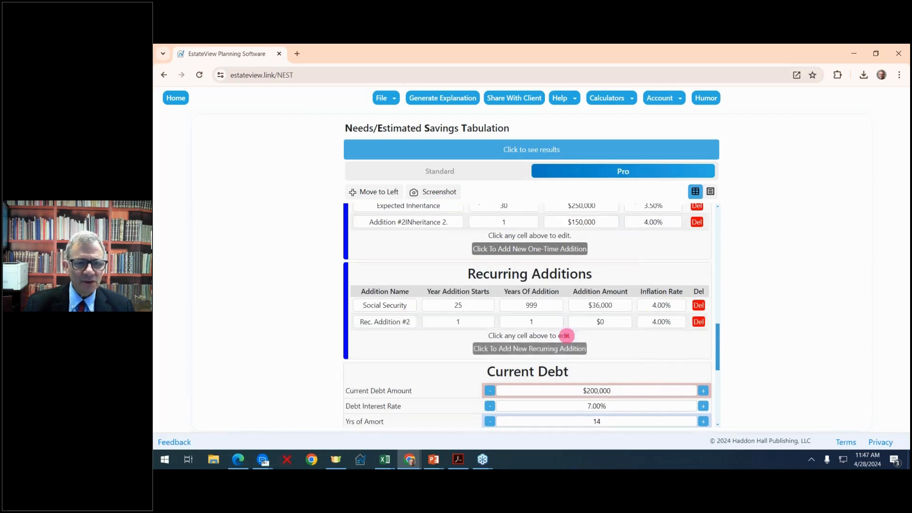
click(402, 322)
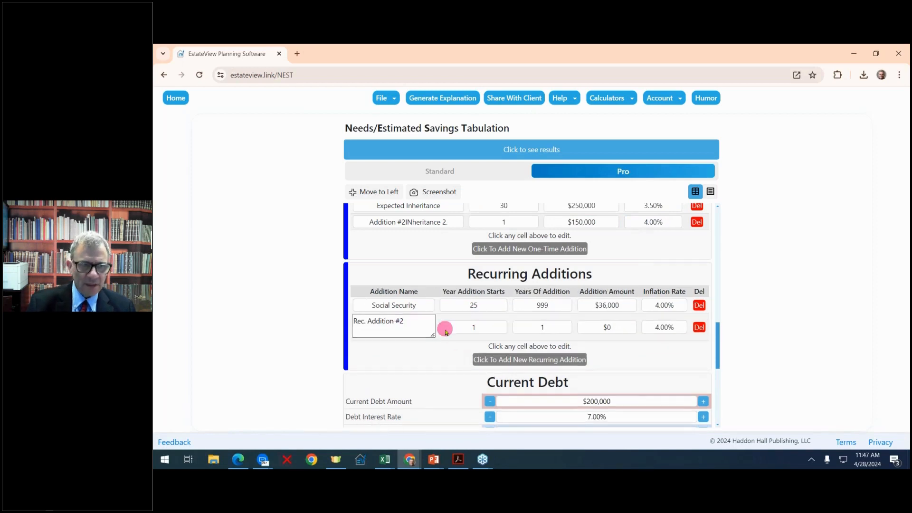
scroll(446, 331, down, 4)
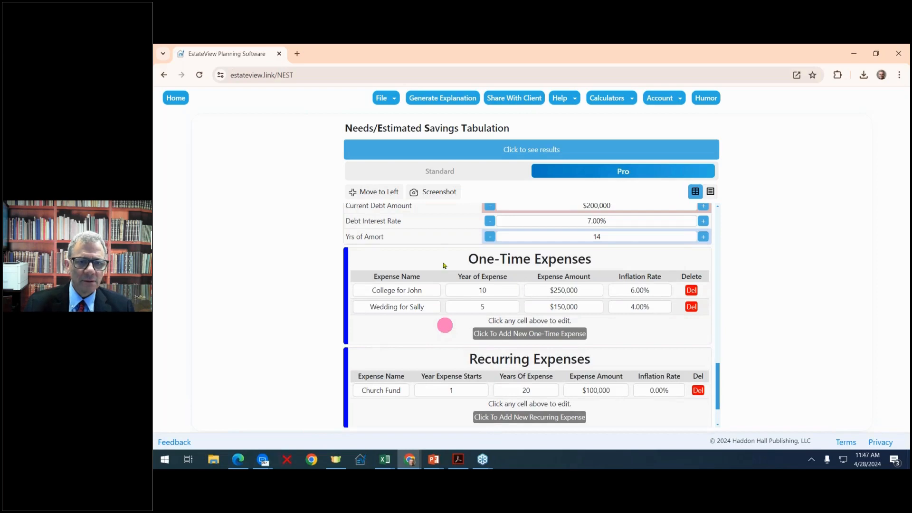
scroll(495, 297, up, 5)
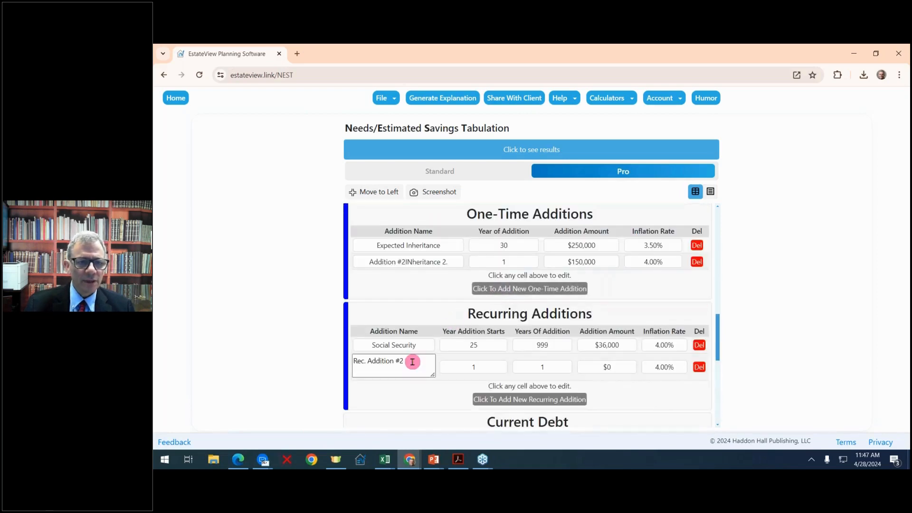
drag(412, 361, 345, 365)
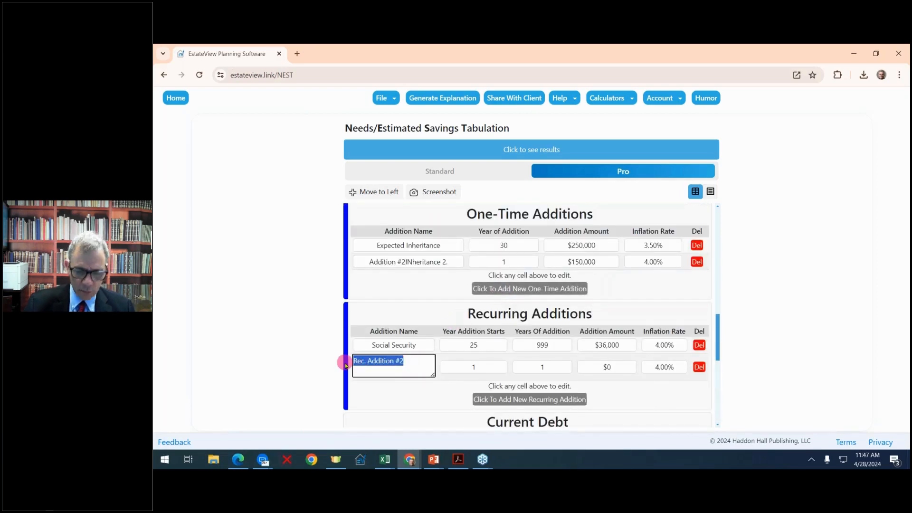
text(Gifts from parents)
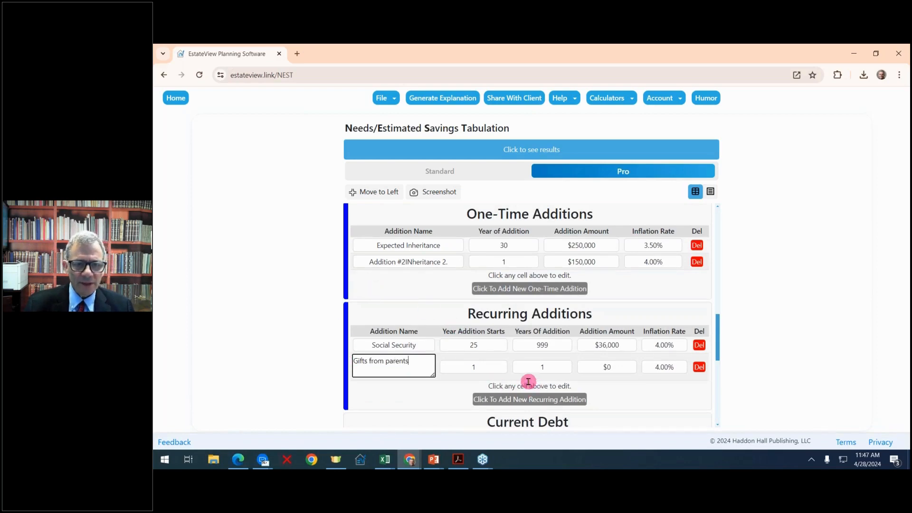
click(494, 371)
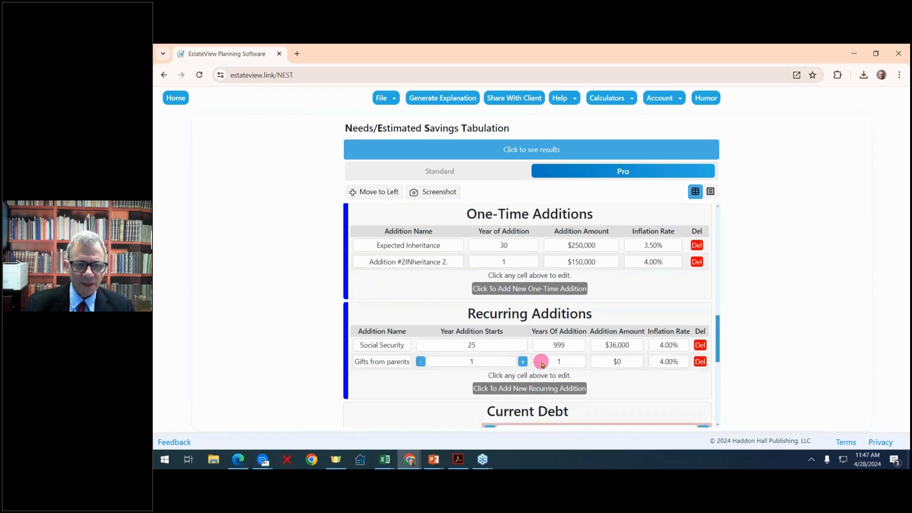
- Set the gifts to last 10 years at $18,000 per year
click(583, 362)
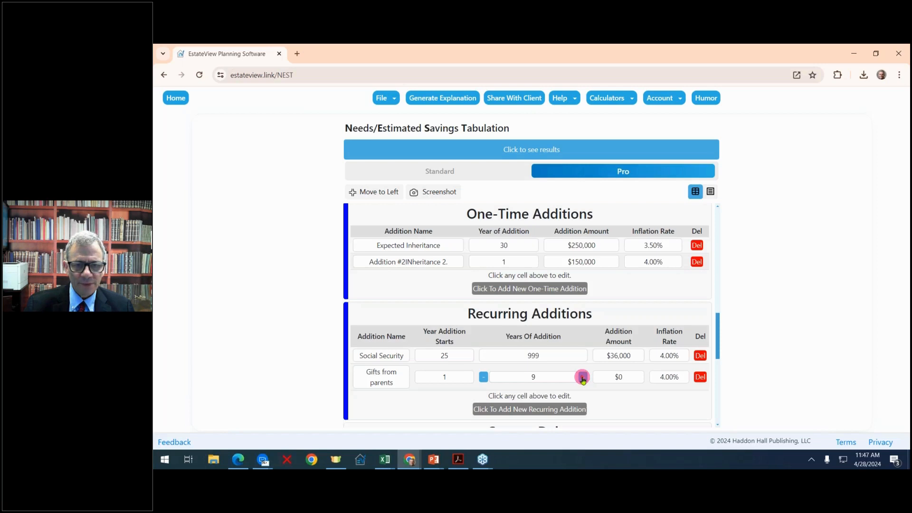
click(623, 377)
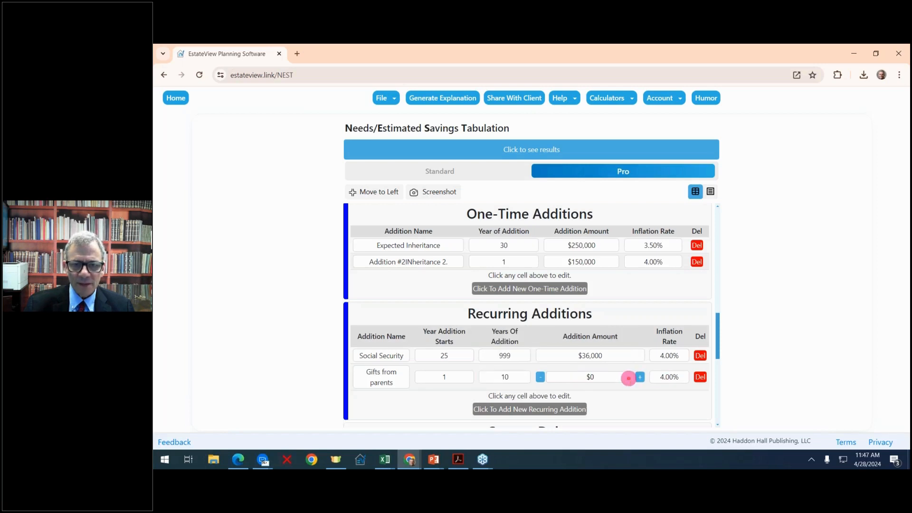
click(592, 377)
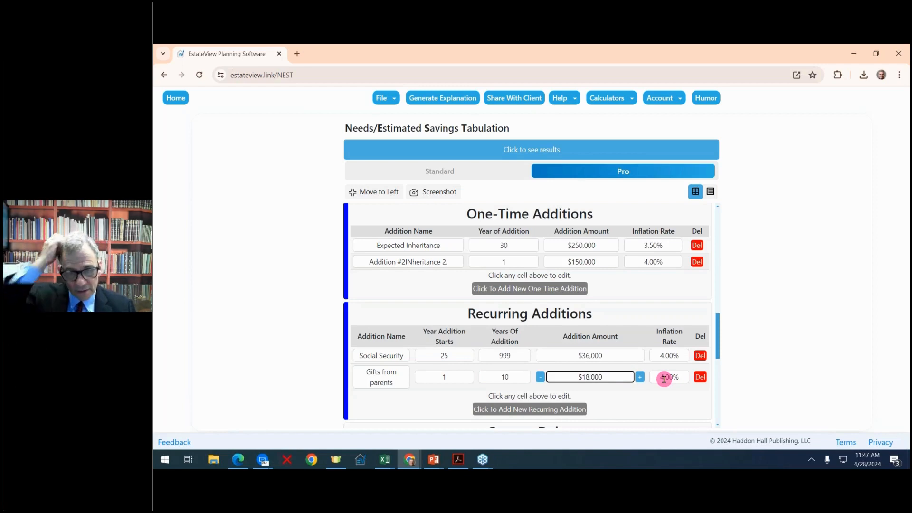
scroll(613, 377, down, 1)
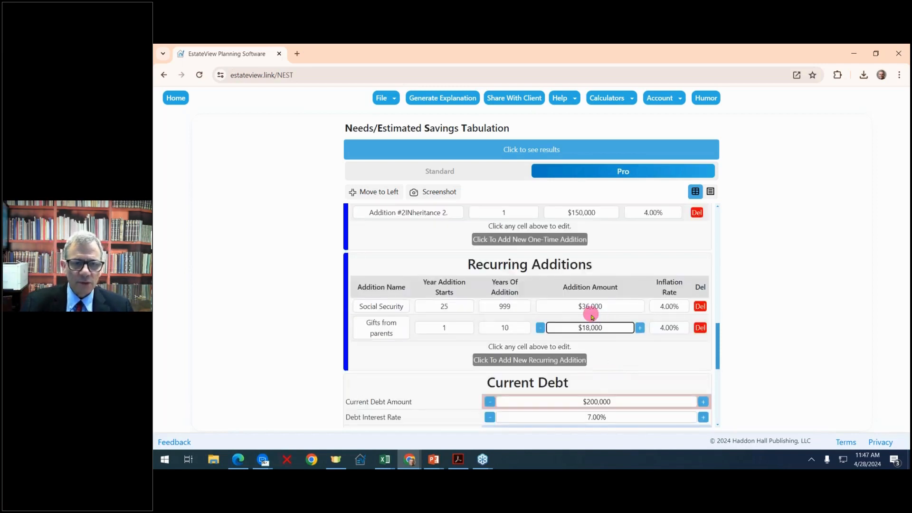
scroll(589, 311, down, 2)
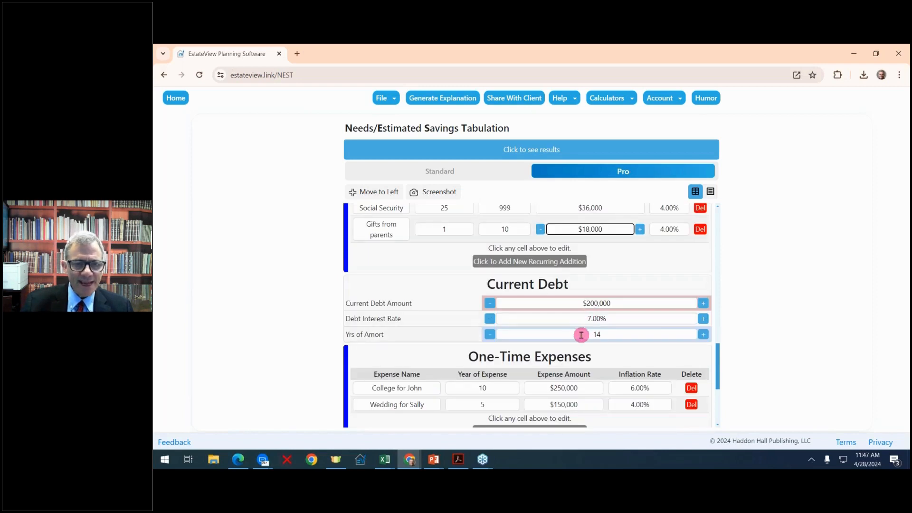
scroll(625, 335, down, 2)
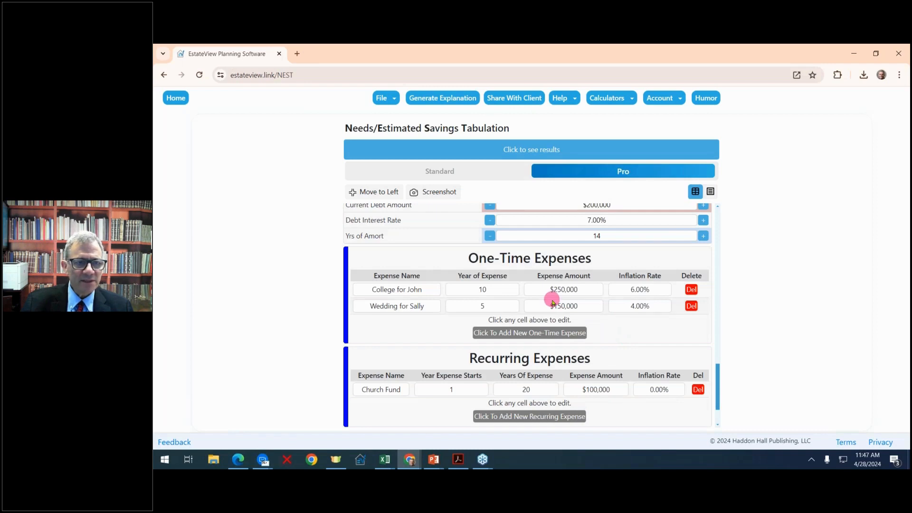
- Add a new one-time expense and set its year to 20
scroll(574, 322, down, 1)
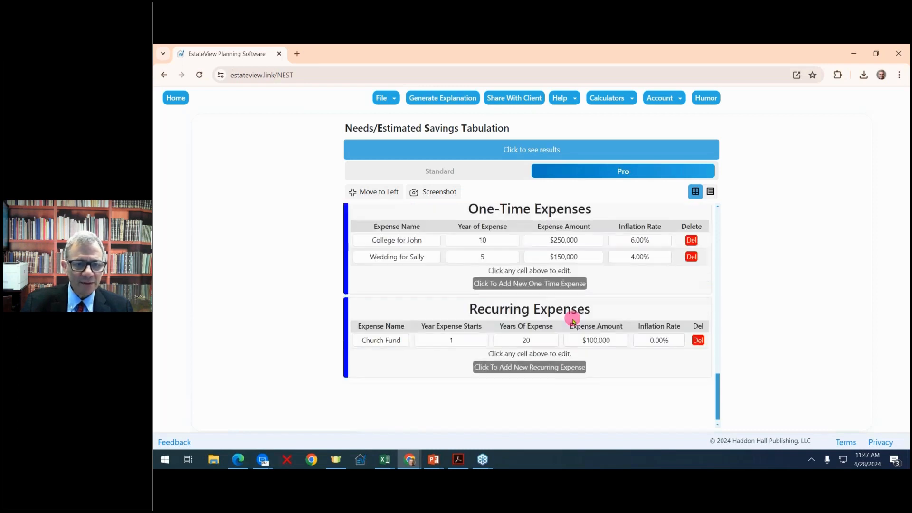
click(547, 284)
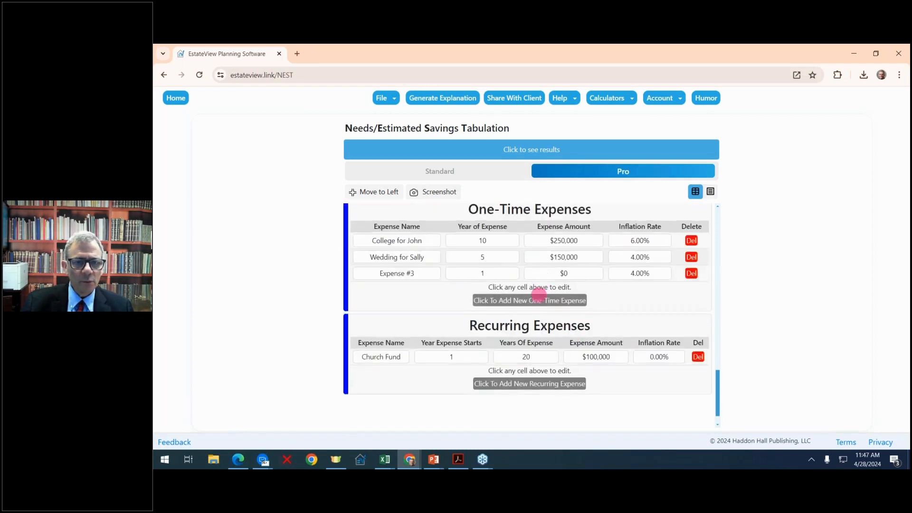
click(505, 270)
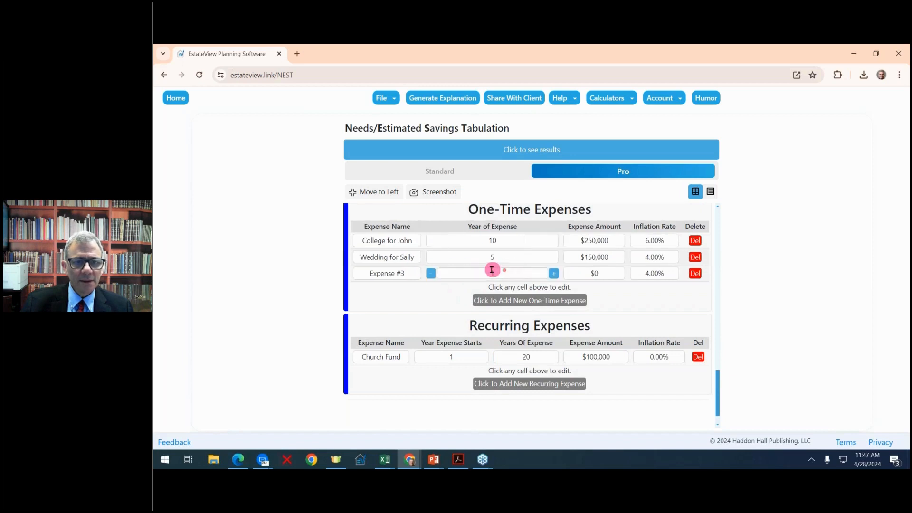
drag(488, 273, 565, 275)
click(557, 274)
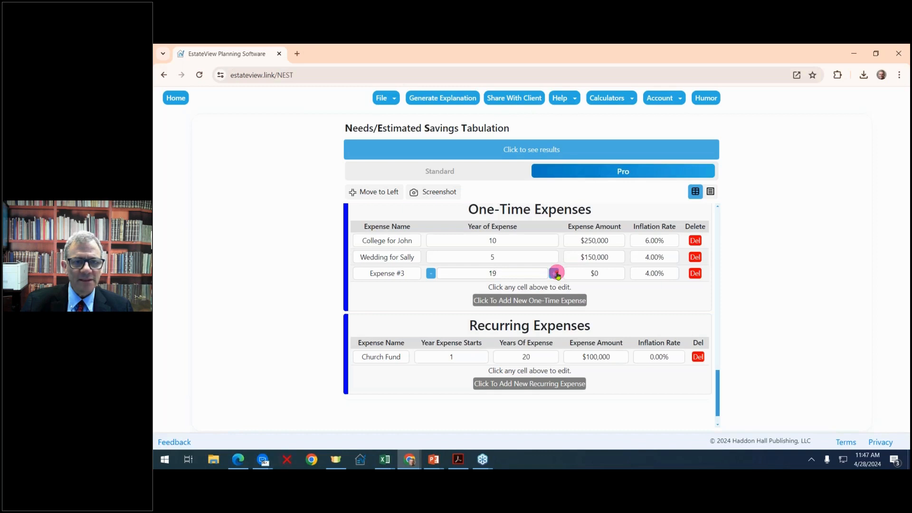
triple_click(557, 274)
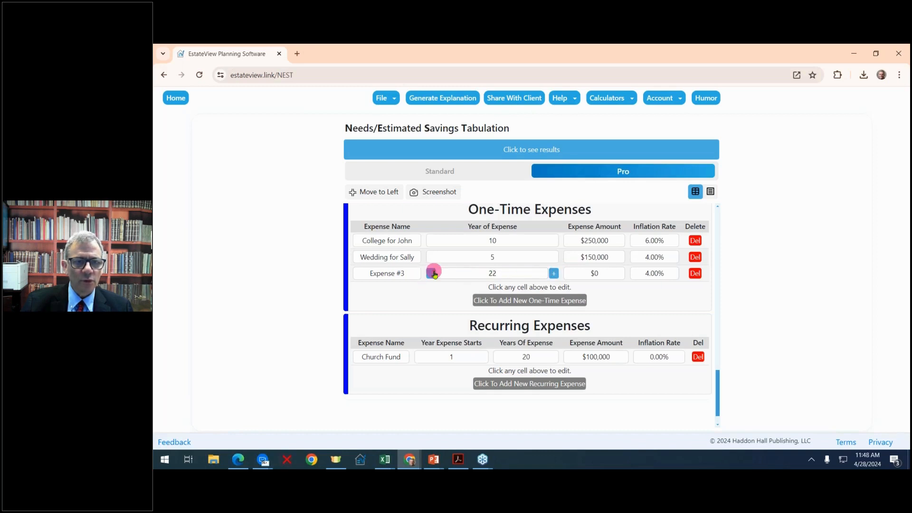
click(433, 274)
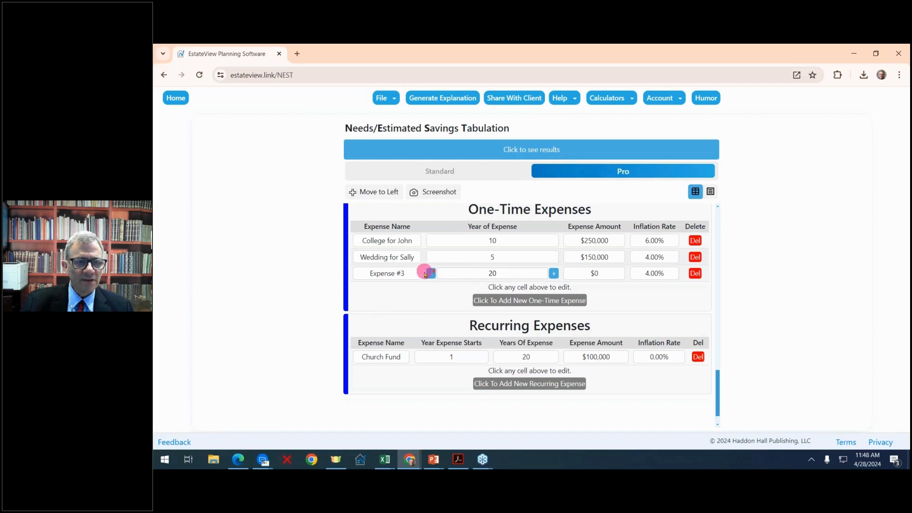
- Rename the expense 'World Cruise' and set its amount to $300,000
click(412, 273)
drag(388, 272, 308, 275)
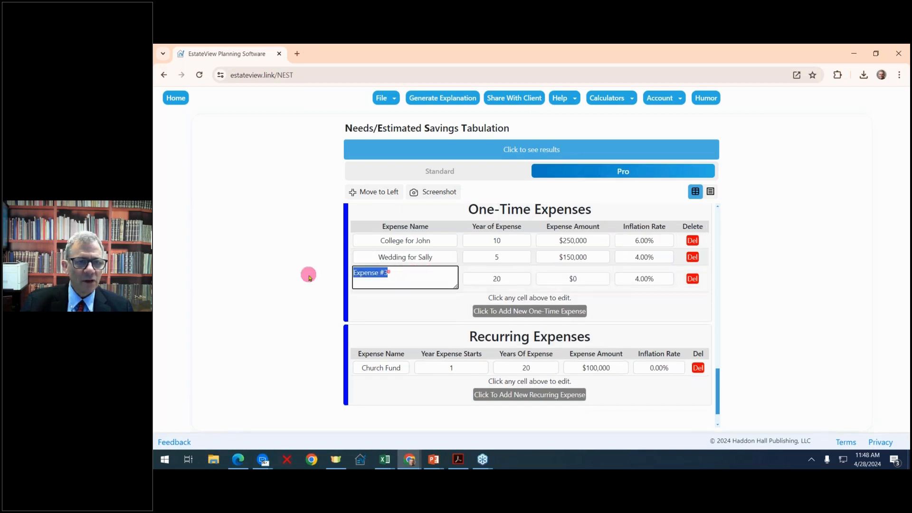
text(World Cruise)
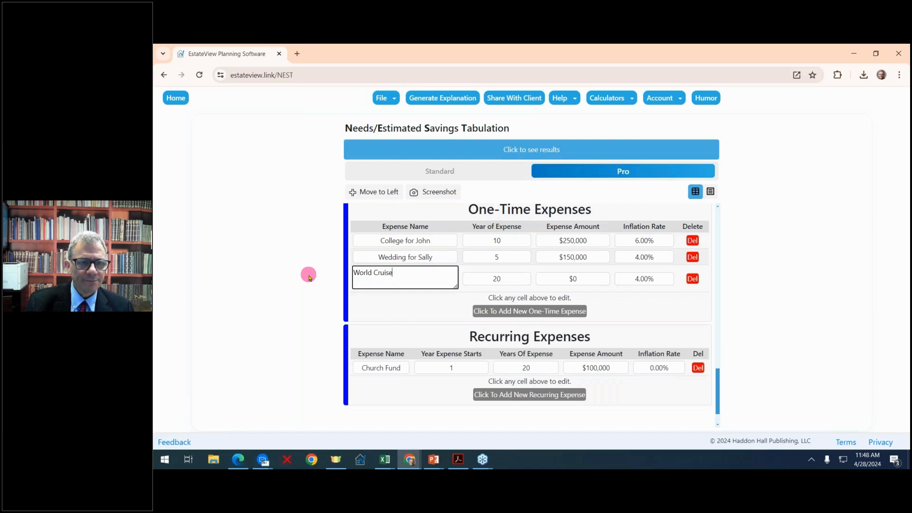
click(581, 279)
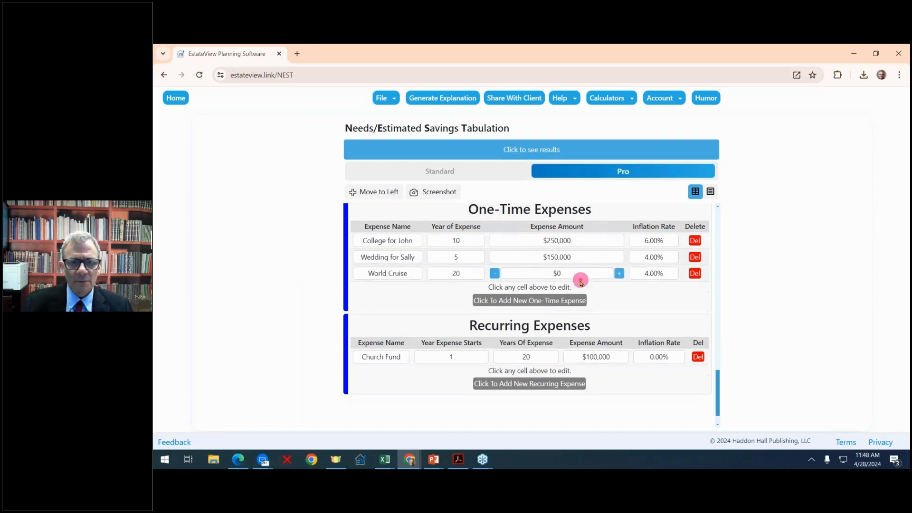
click(558, 274)
click(619, 274)
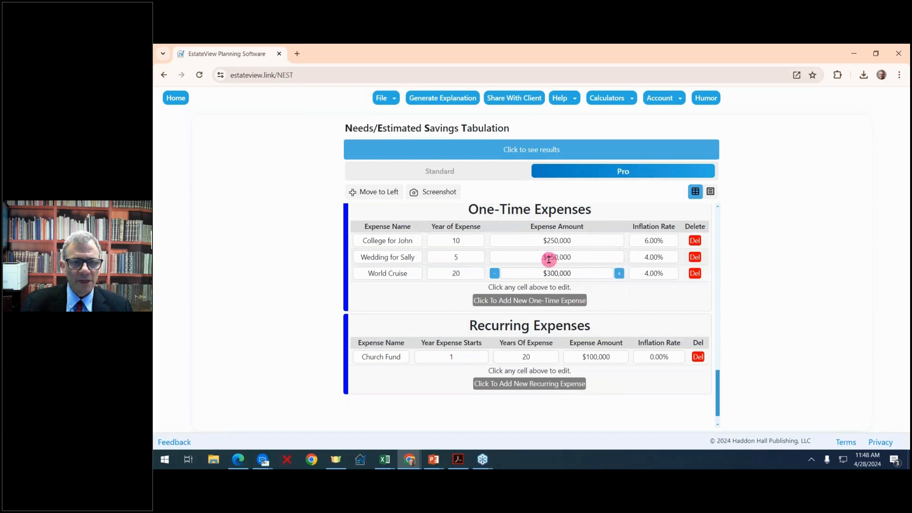
scroll(549, 260, down, 1)
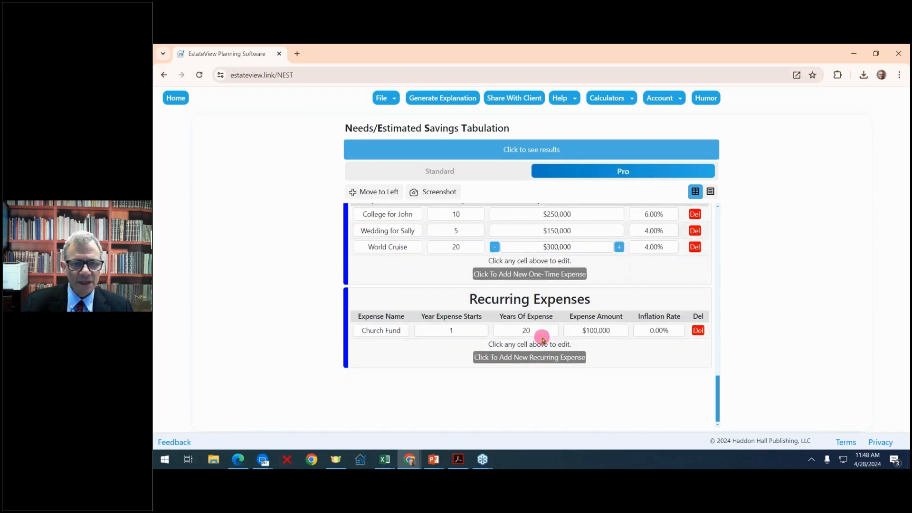
- Reduce the Church Fund yearly expense to $50,000 and display the NEST results
click(597, 330)
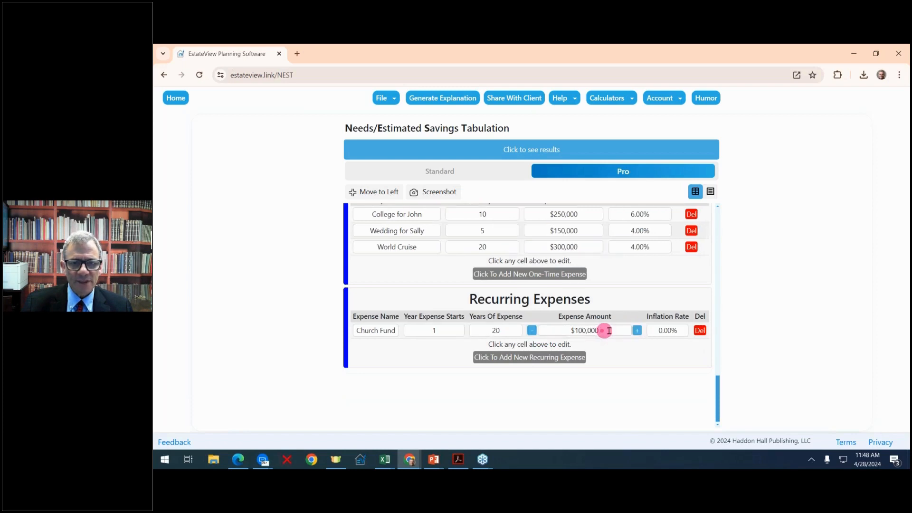
click(532, 330)
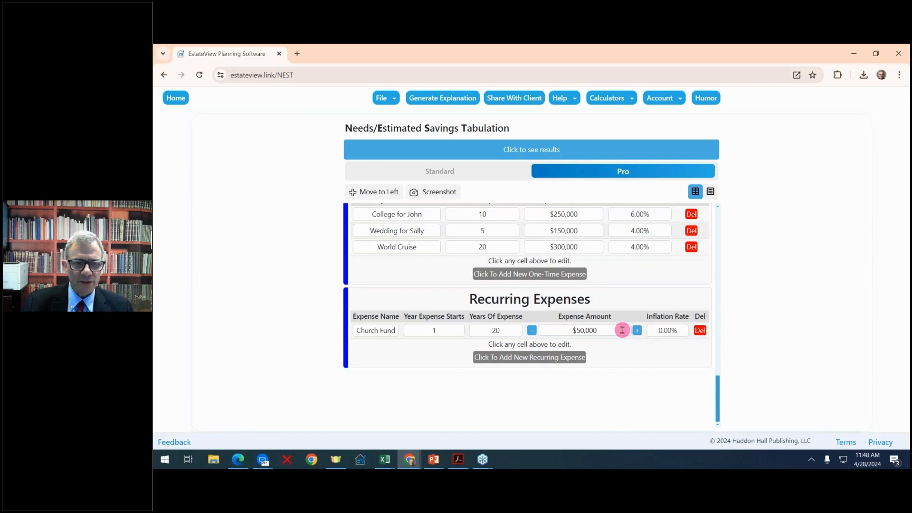
scroll(623, 330, up, 10)
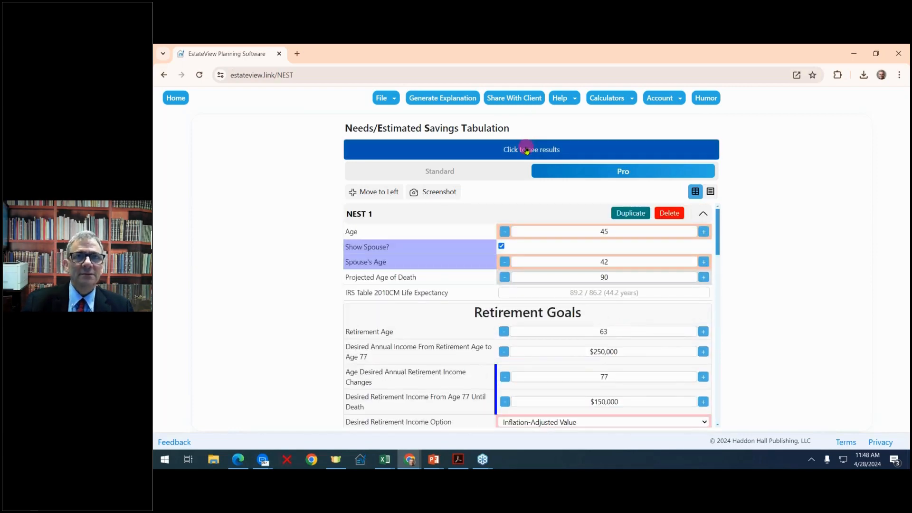
click(527, 151)
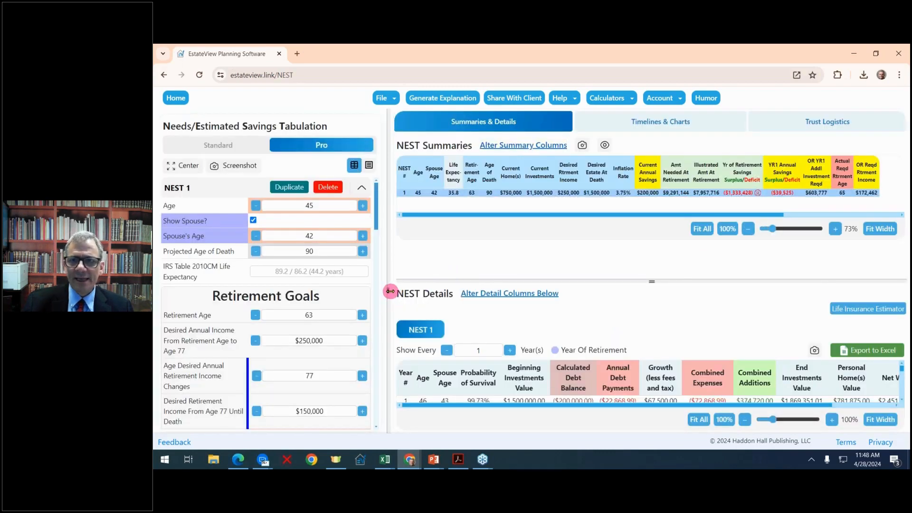
- Narrow the input form, fit NEST Summaries to width, and enlarge the NEST Details table
drag(390, 291, 264, 264)
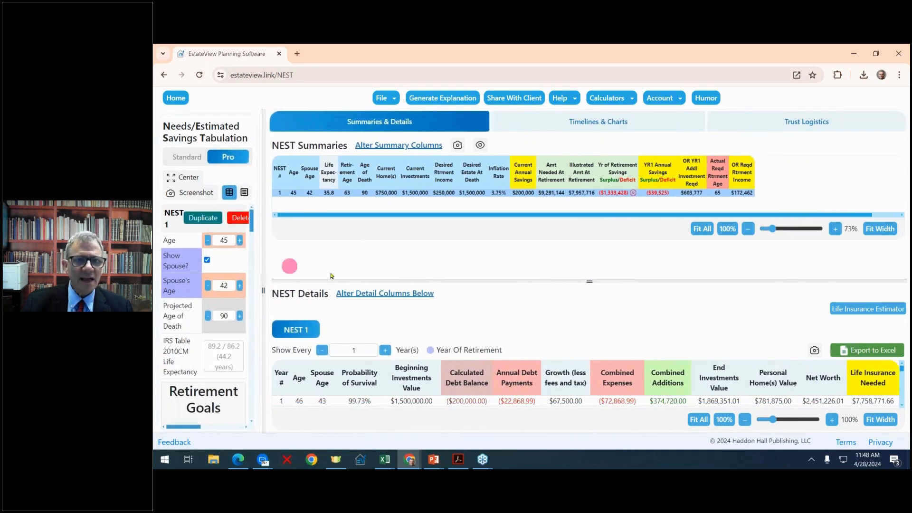
click(720, 195)
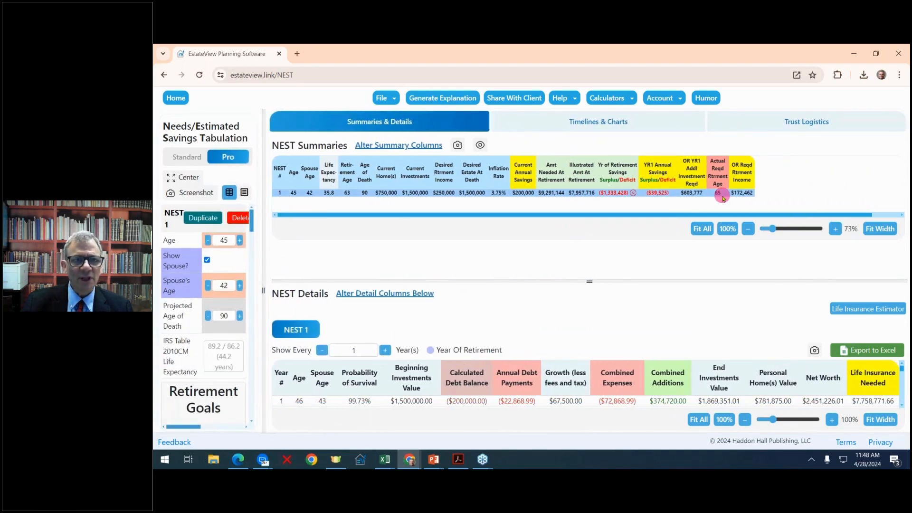
click(880, 228)
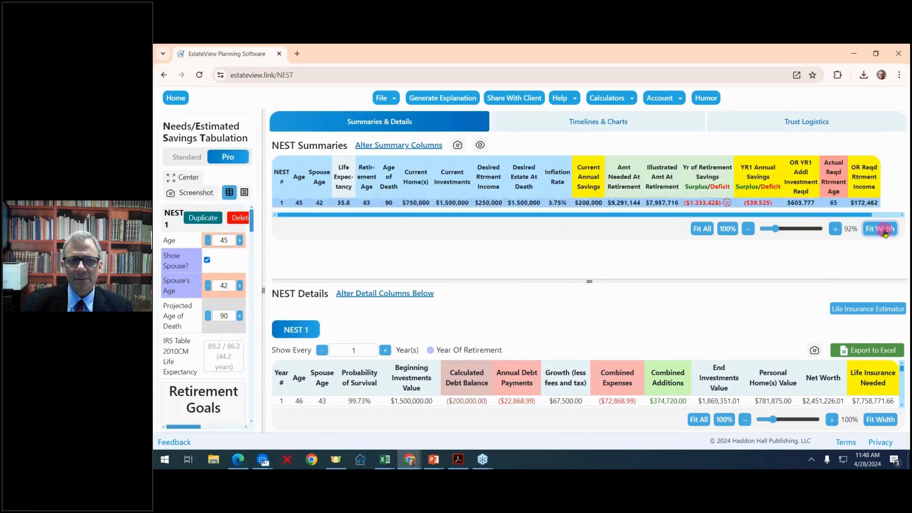
click(346, 203)
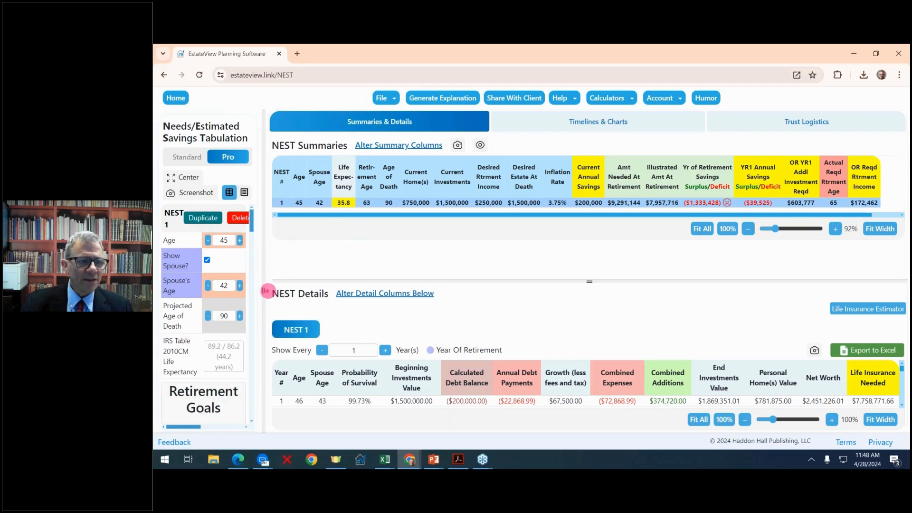
drag(267, 290, 195, 252)
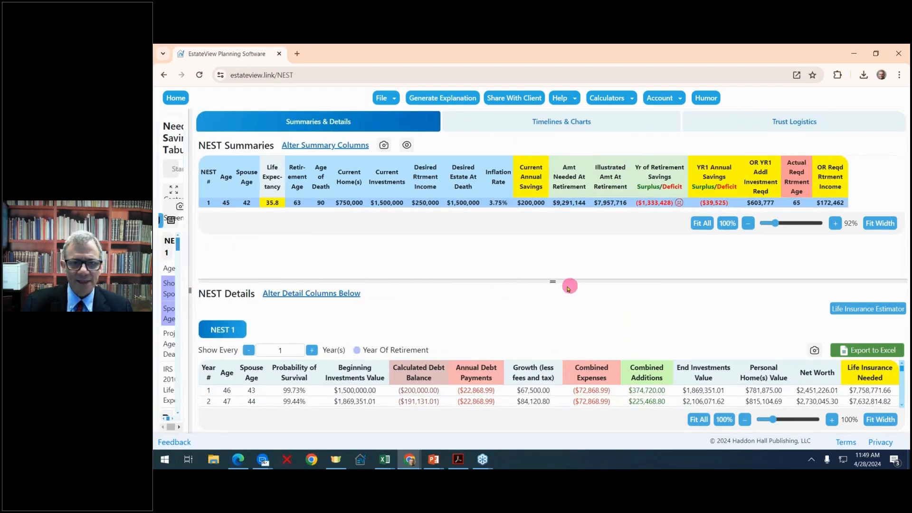
drag(551, 281, 466, 153)
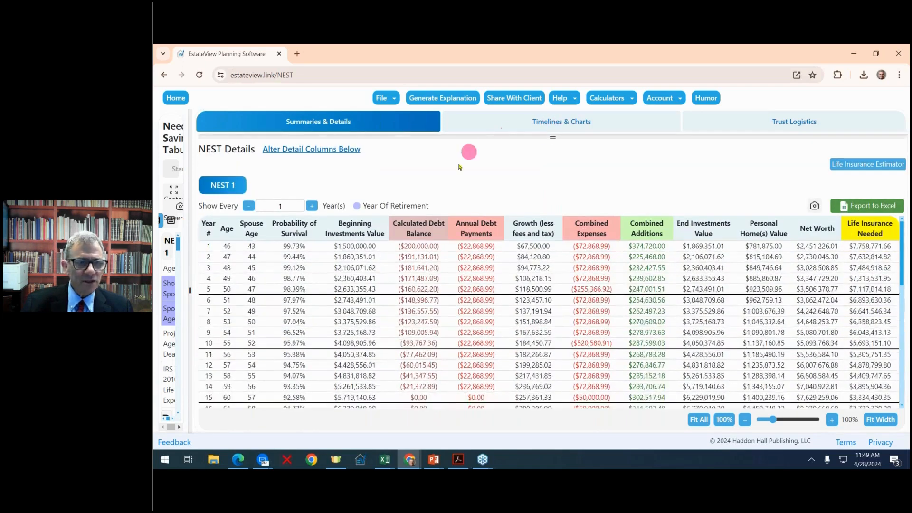
- Show Desired Estate, expense/addition lists, Life Insurance Needed and present values of investments, homes, net worth
click(327, 150)
click(426, 247)
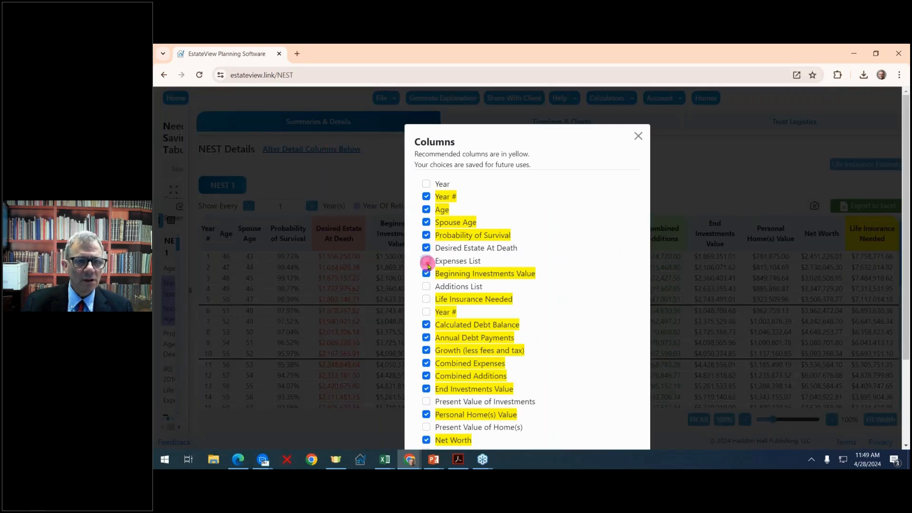
click(427, 261)
click(426, 286)
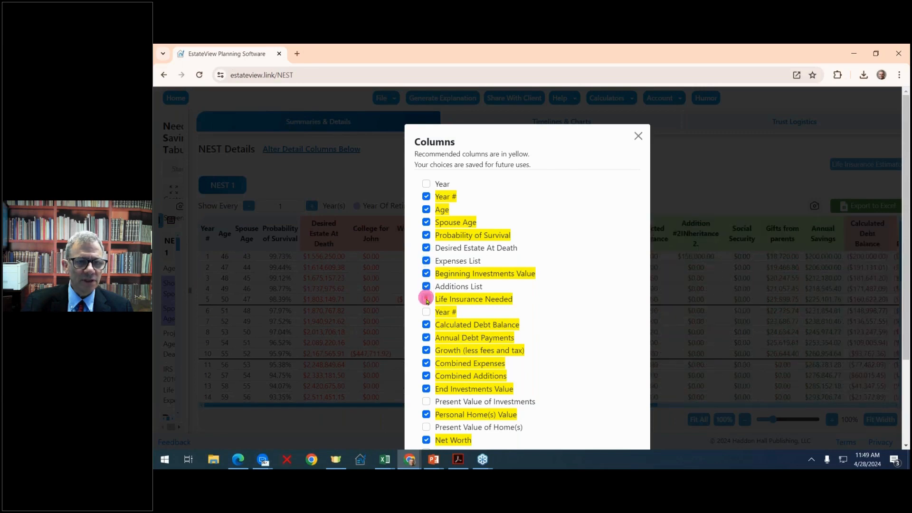
click(426, 299)
click(426, 312)
scroll(426, 309, down, 2)
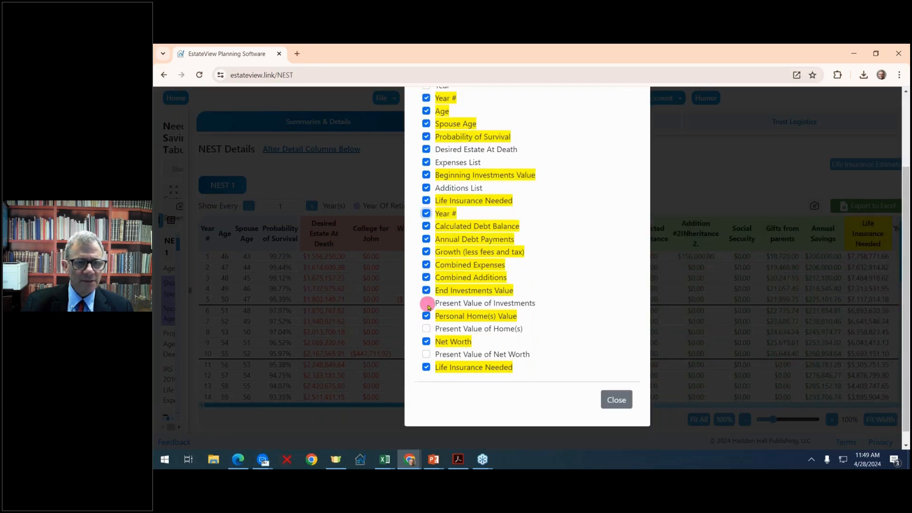
click(427, 304)
click(426, 329)
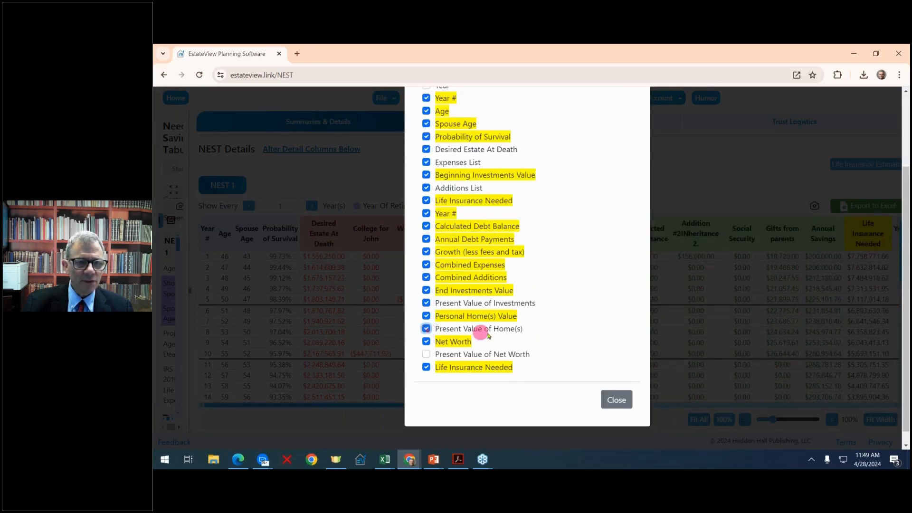
click(427, 355)
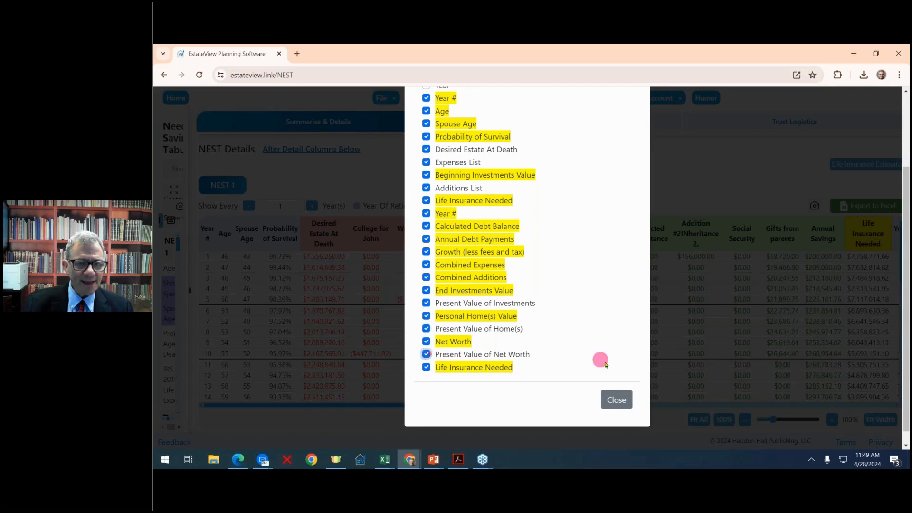
click(617, 400)
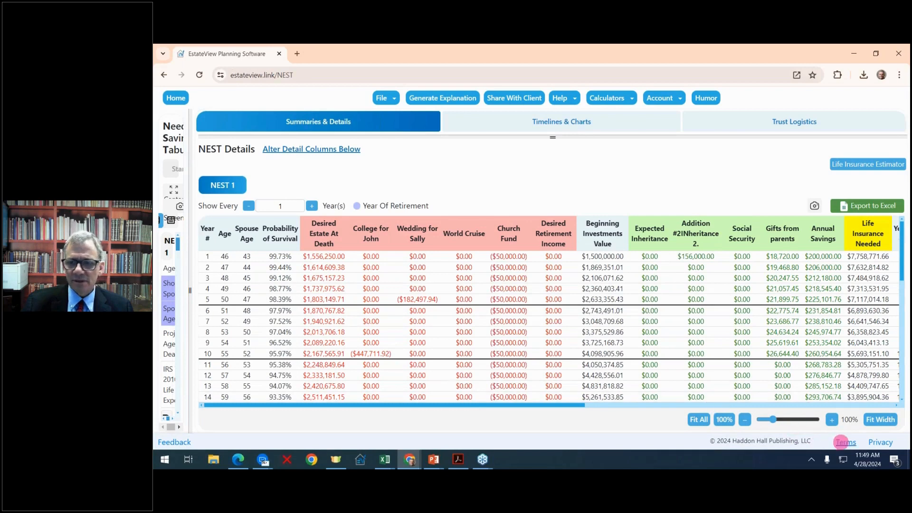
- Fit the NEST Details table to the window width, then zoom it in twice to 60%
click(874, 421)
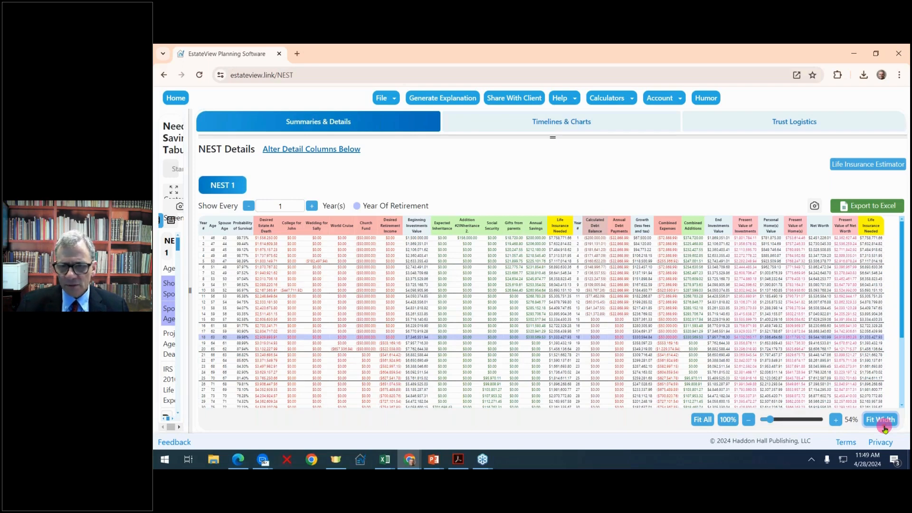
click(836, 420)
click(836, 420)
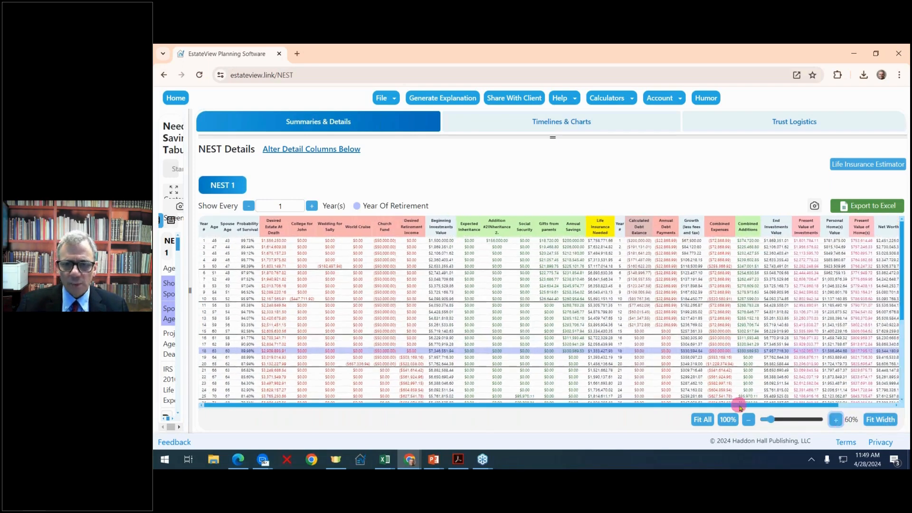
drag(740, 406, 865, 393)
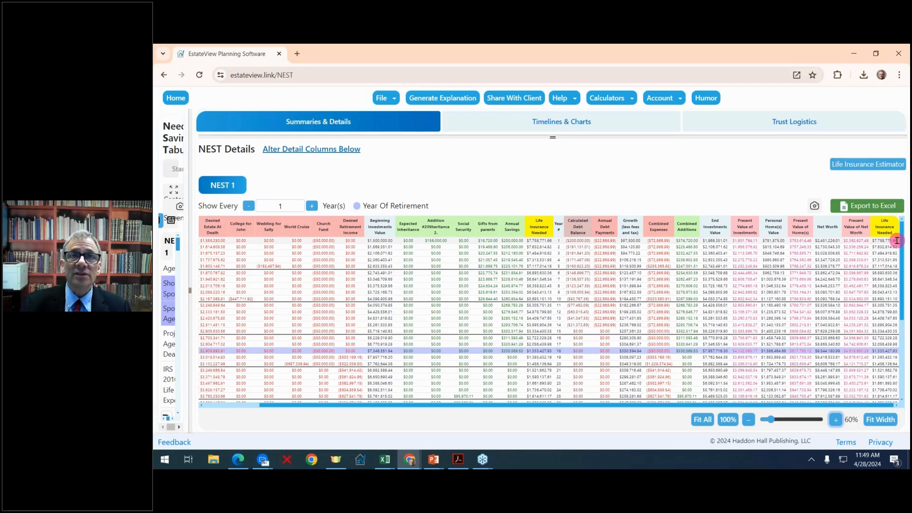
click(873, 165)
click(489, 266)
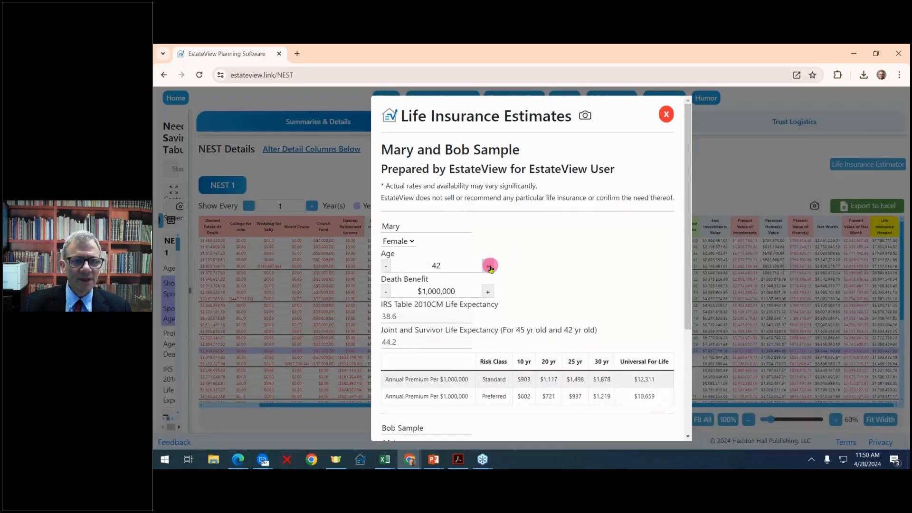
click(490, 292)
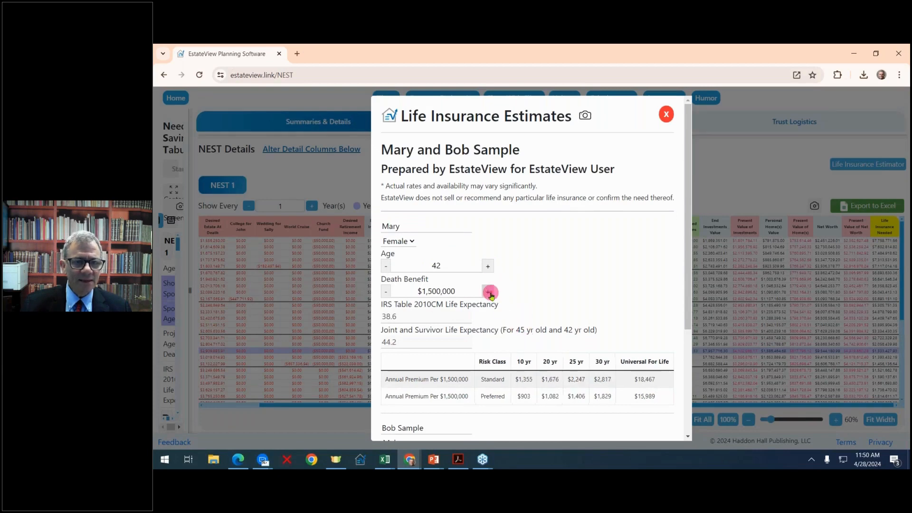
click(490, 292)
click(489, 292)
click(490, 293)
click(490, 292)
click(490, 292)
click(490, 292)
click(490, 292)
click(489, 292)
click(489, 292)
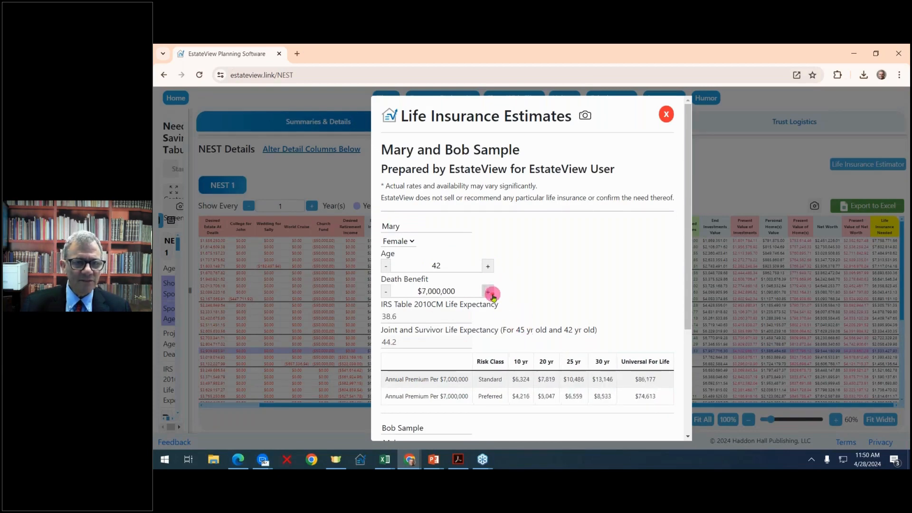
click(490, 292)
click(490, 292)
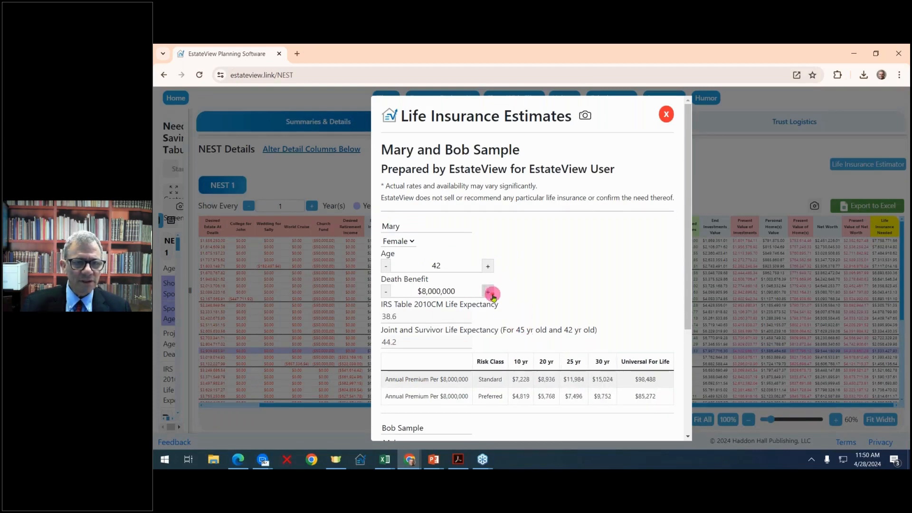
click(386, 291)
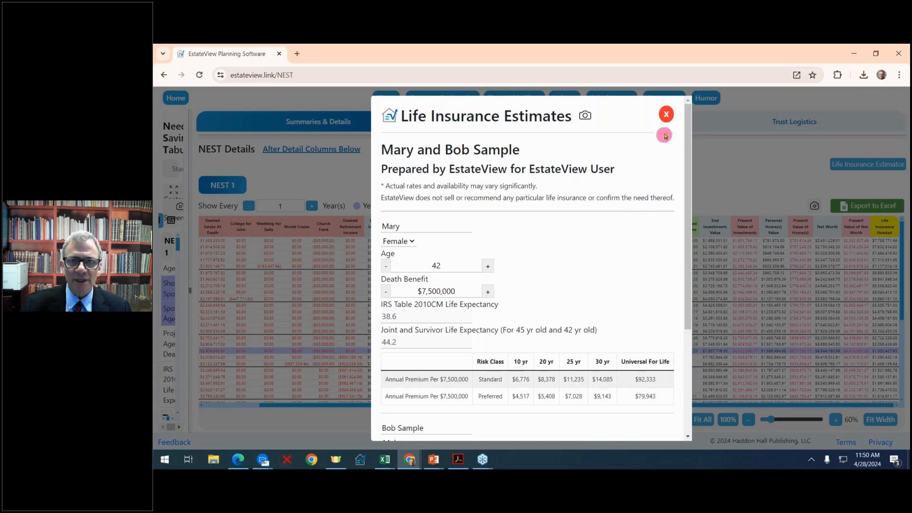
click(667, 115)
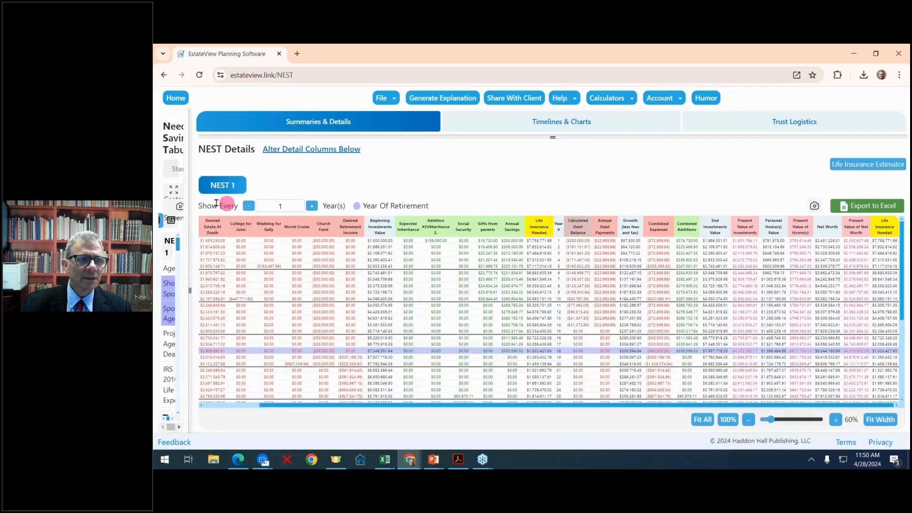
- Widen then narrow the savings inputs panel, and drag the splitter down to show NEST Summaries
drag(191, 289, 505, 290)
scroll(437, 300, down, 5)
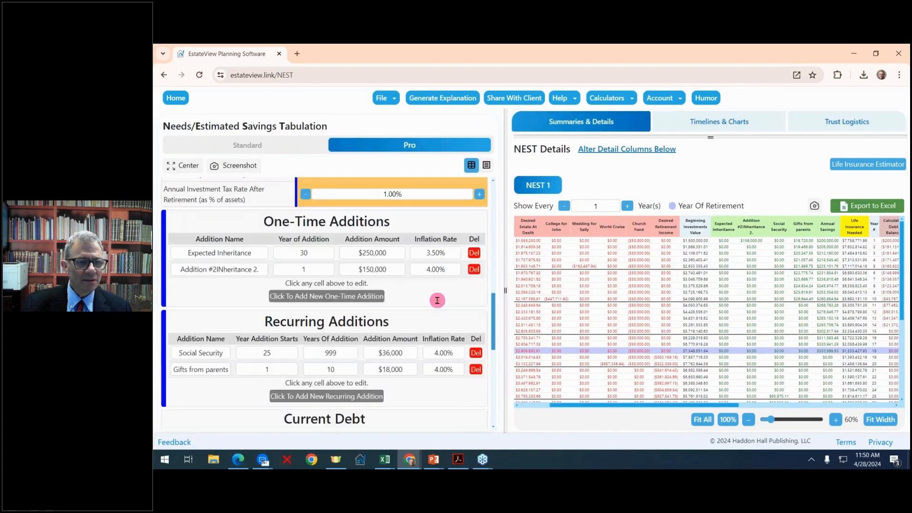
scroll(437, 300, down, 2)
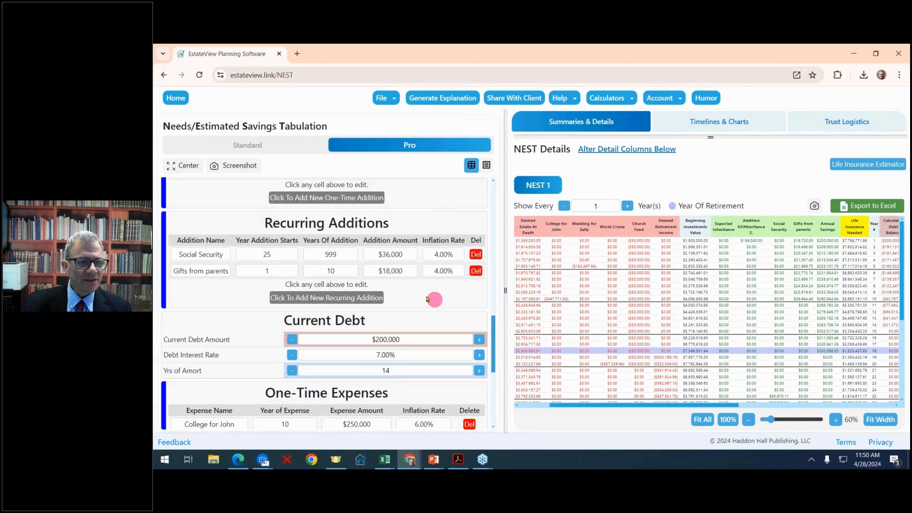
scroll(450, 303, down, 1)
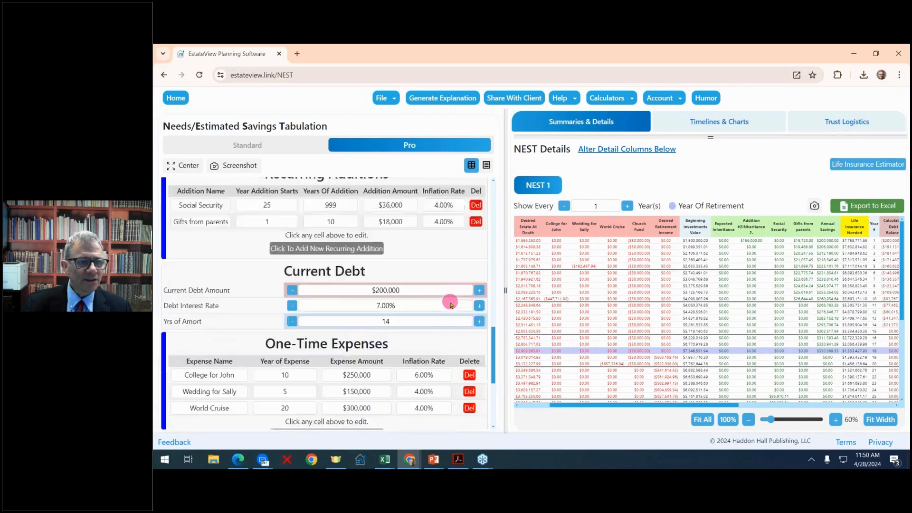
scroll(451, 303, down, 2)
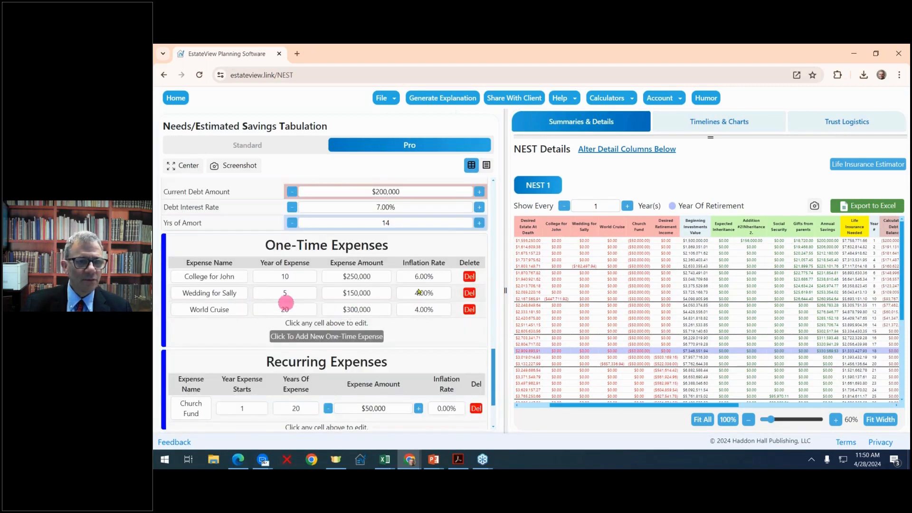
drag(505, 289, 220, 268)
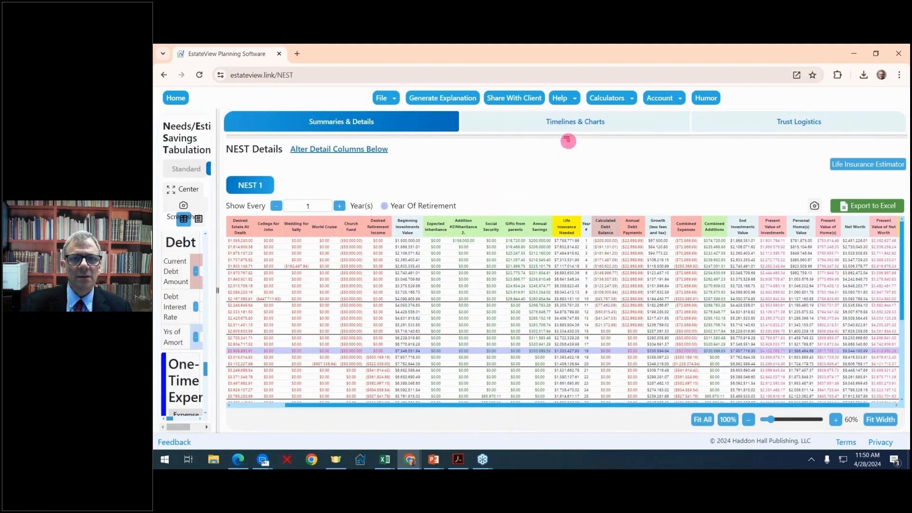
drag(568, 141, 564, 235)
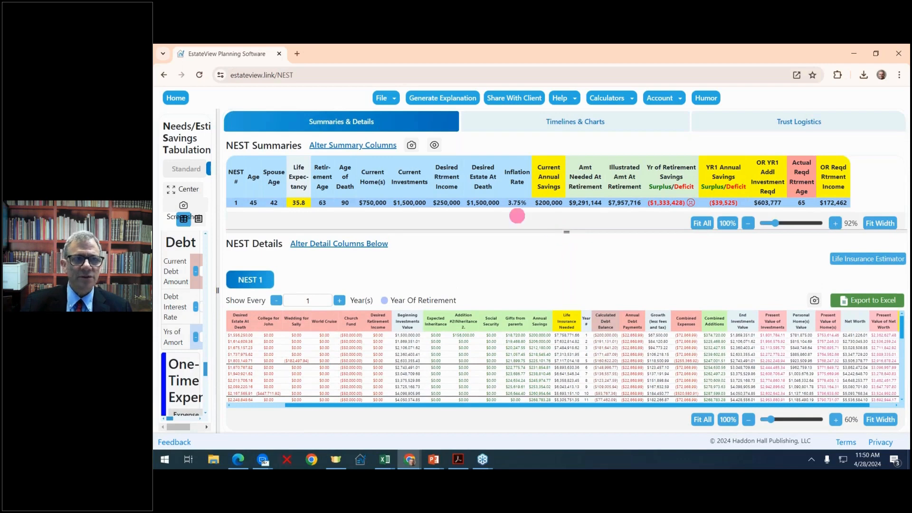
click(348, 145)
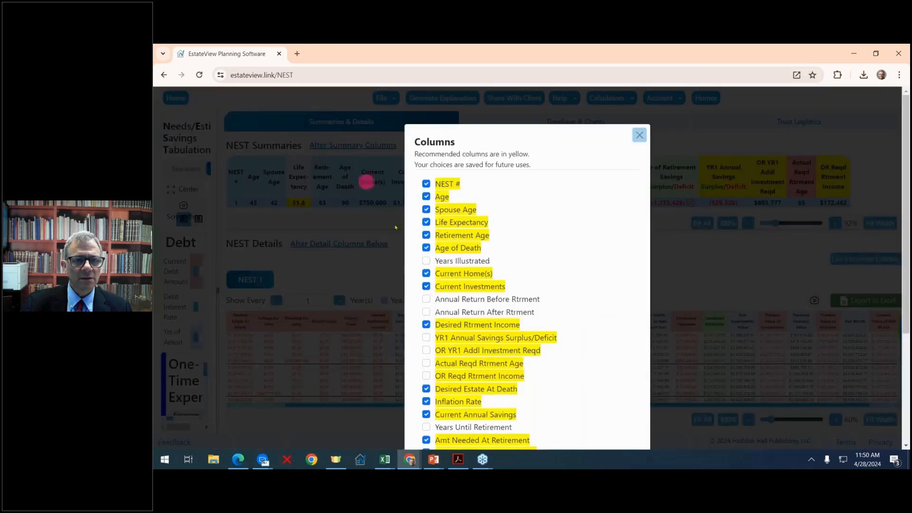
click(425, 262)
click(426, 261)
click(426, 299)
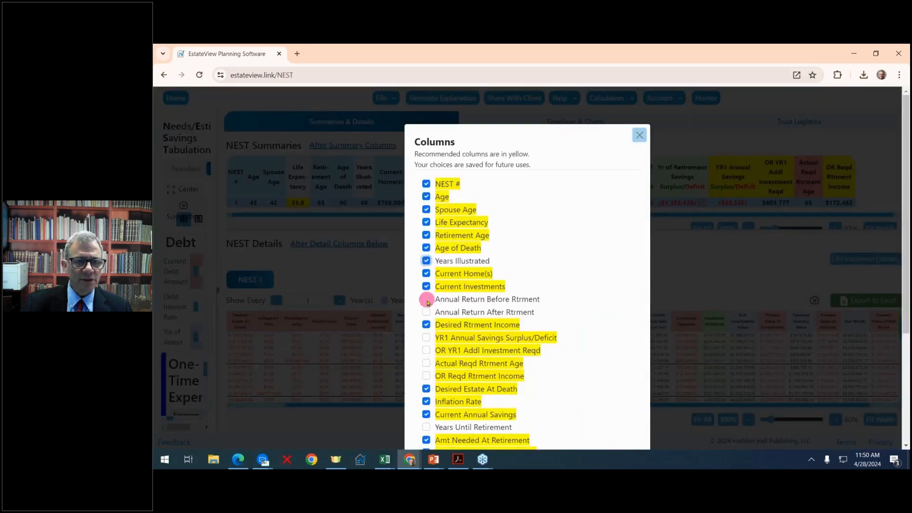
click(426, 312)
click(426, 338)
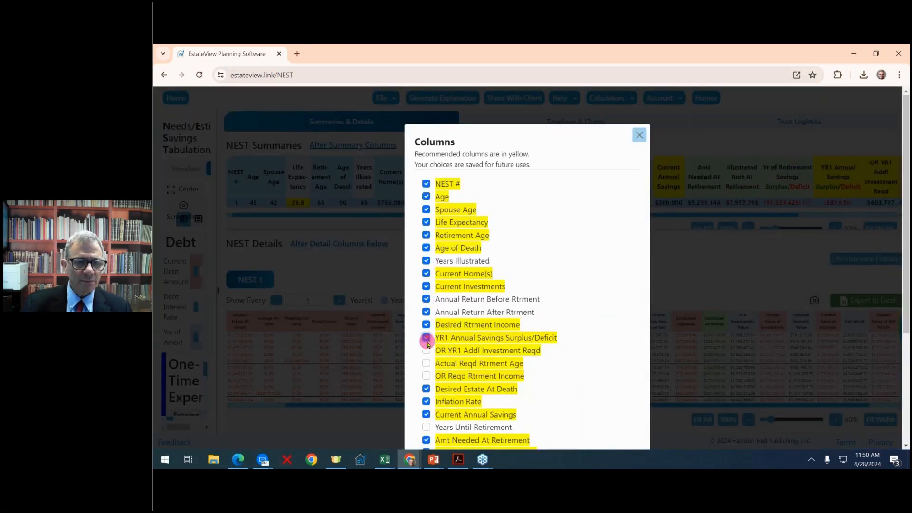
click(426, 350)
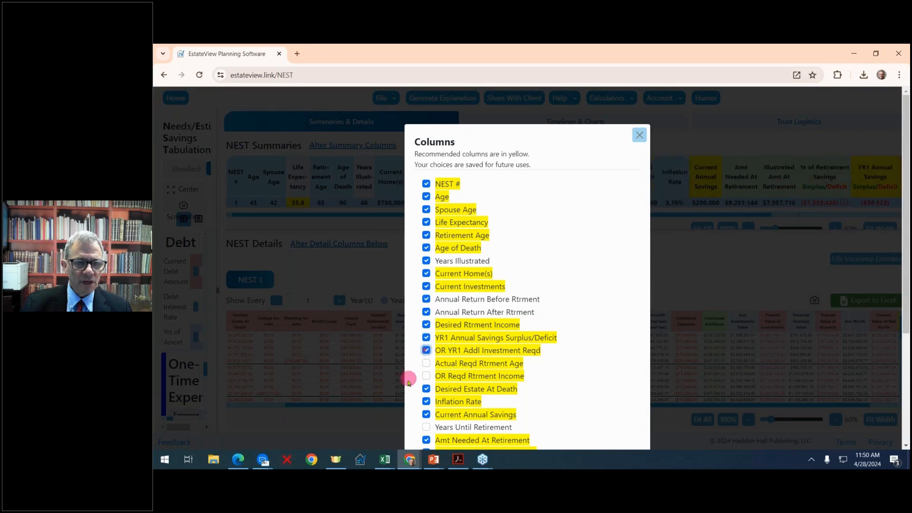
click(427, 364)
click(427, 376)
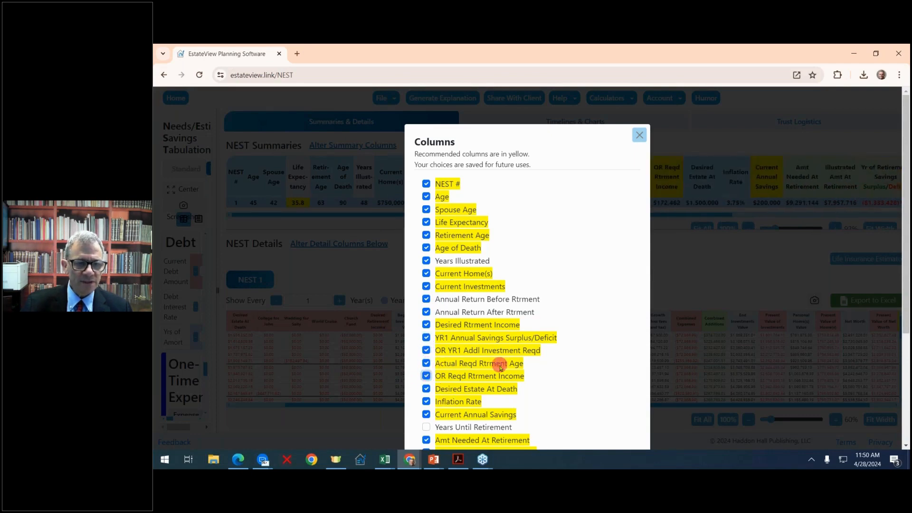
scroll(494, 366, down, 2)
scroll(489, 362, up, 1)
scroll(522, 380, down, 3)
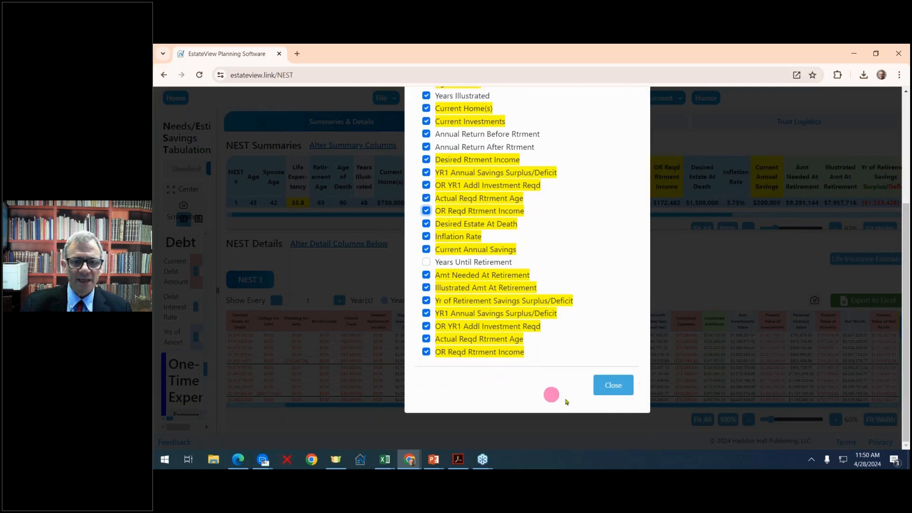
click(614, 391)
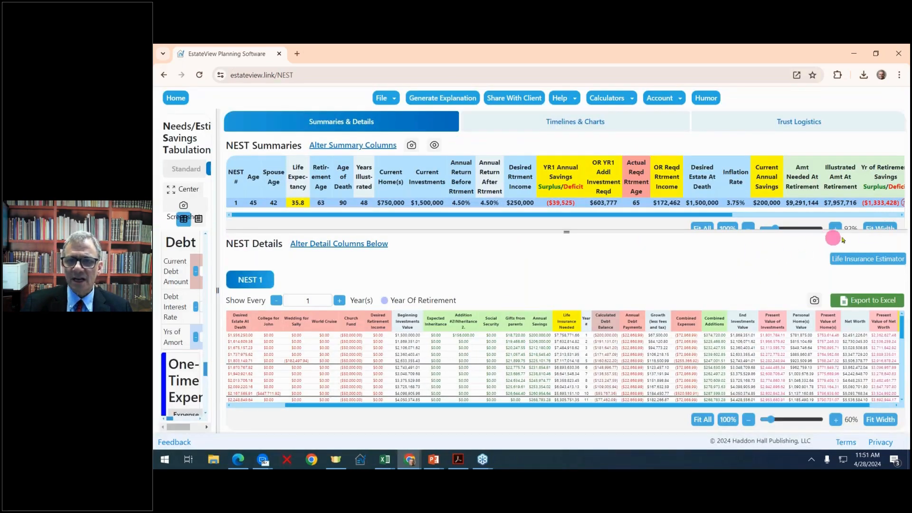
click(887, 230)
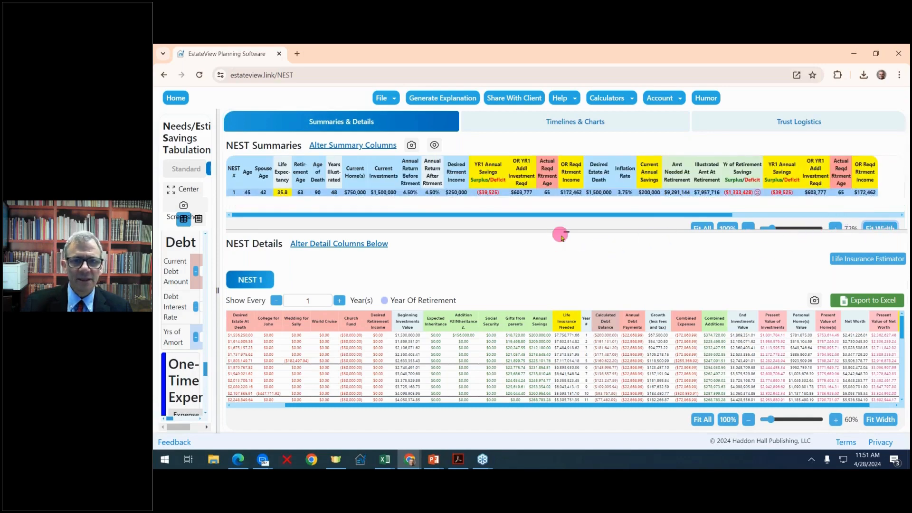
drag(562, 235, 570, 130)
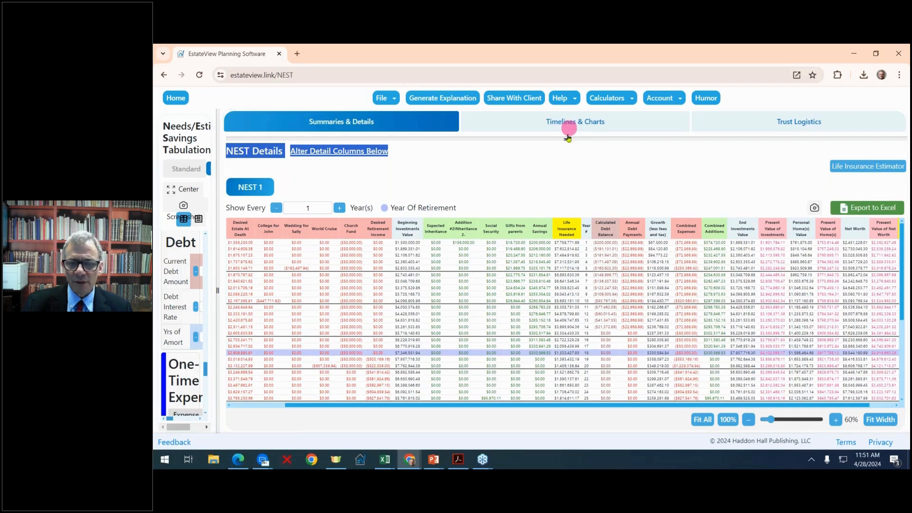
mouse_move(568, 138)
mouse_down()
mouse_move(565, 158)
mouse_move(568, 124)
mouse_up()
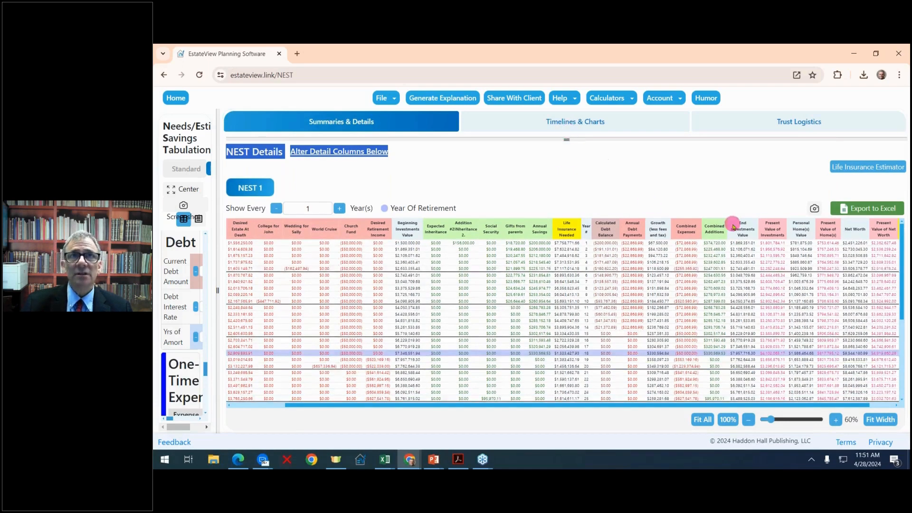
- Export the NEST Details table to Excel and open NESTDetails.xlsx from downloads
click(864, 213)
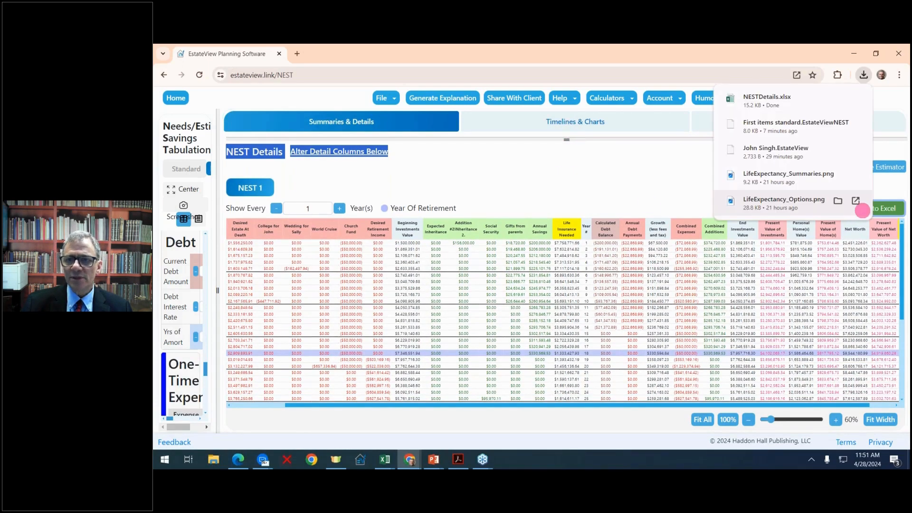
click(794, 106)
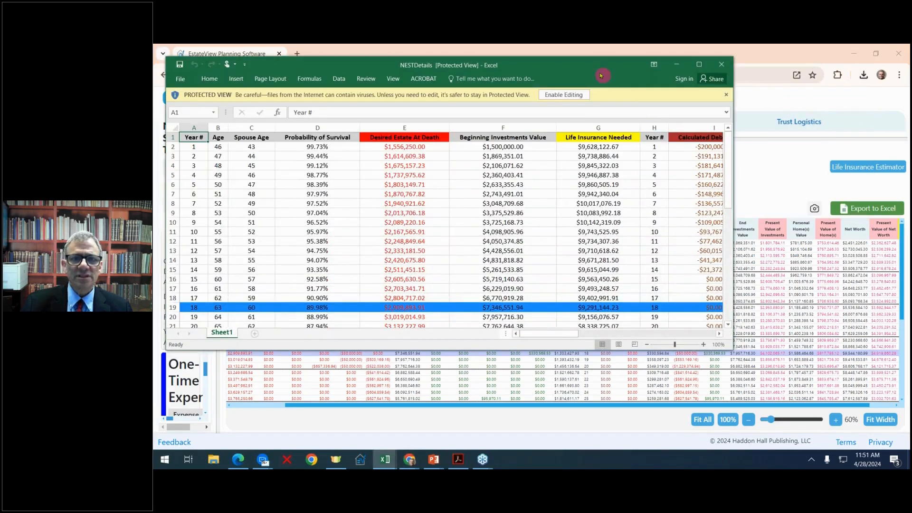
drag(594, 66, 674, 175)
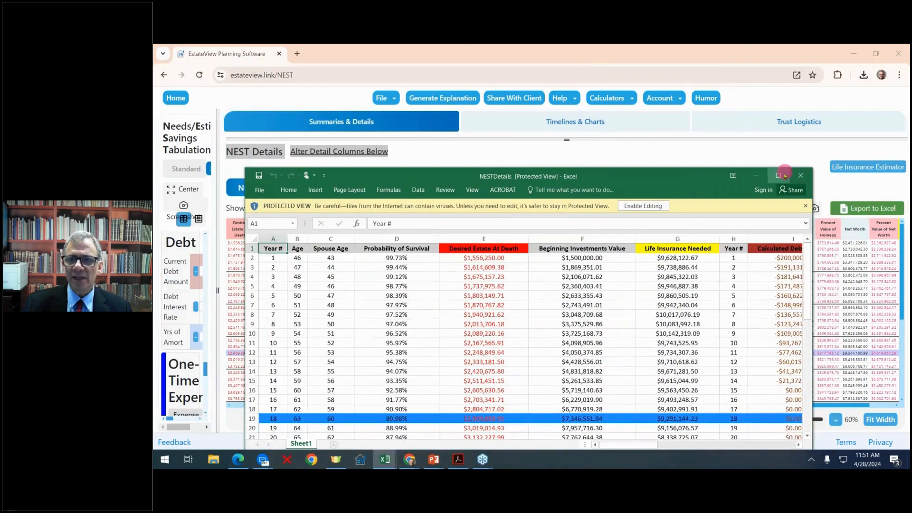
- Maximize the workbook to review its 48 projection years, then move Excel aside
click(779, 175)
scroll(706, 201, down, 9)
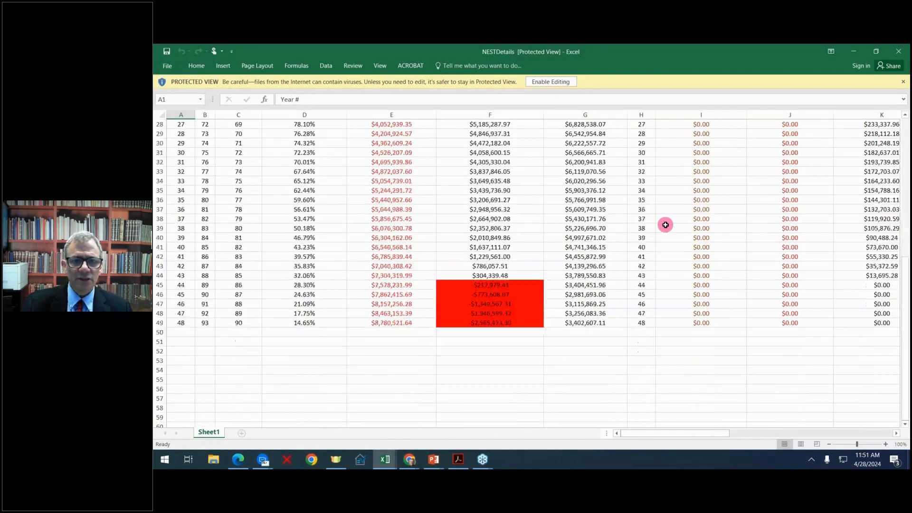
scroll(666, 225, up, 4)
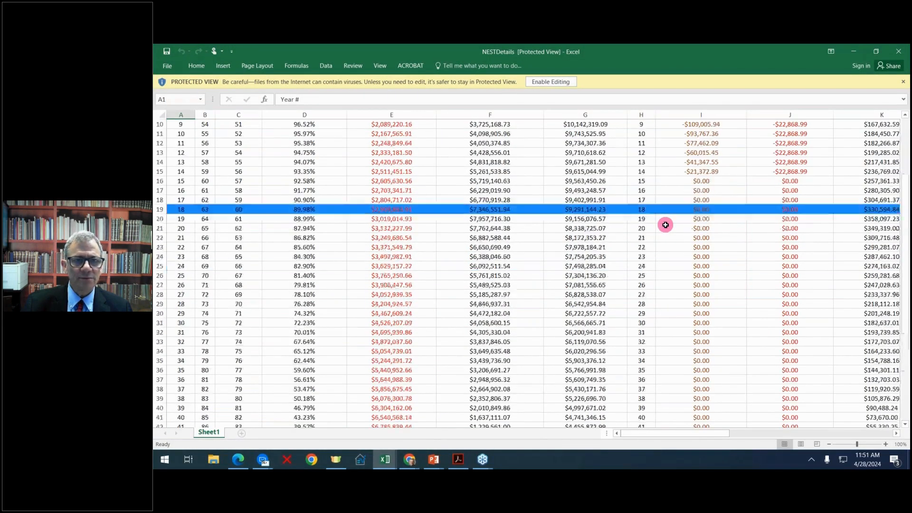
scroll(665, 224, down, 1)
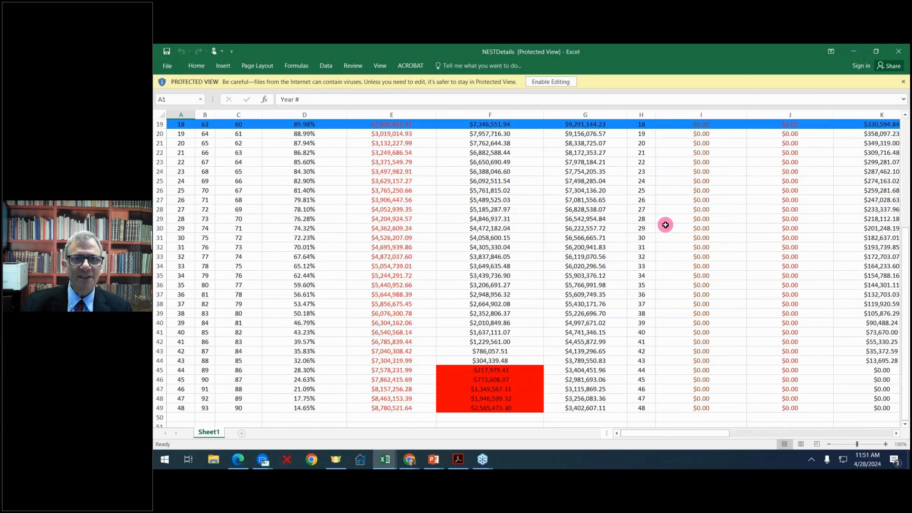
scroll(665, 224, up, 6)
drag(625, 57, 910, 66)
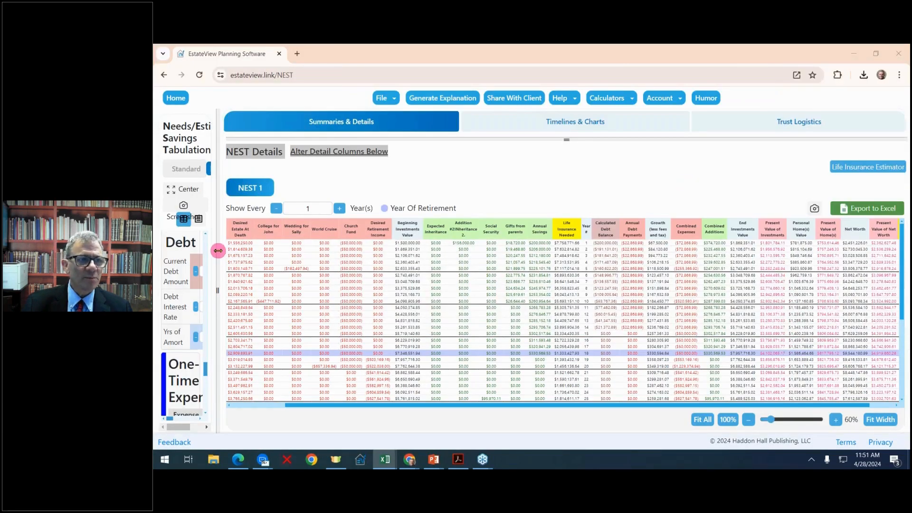
- Hide the Additions List, Beginning Investments Value, Life Insurance Needed and second Year # columns
drag(217, 250, 172, 244)
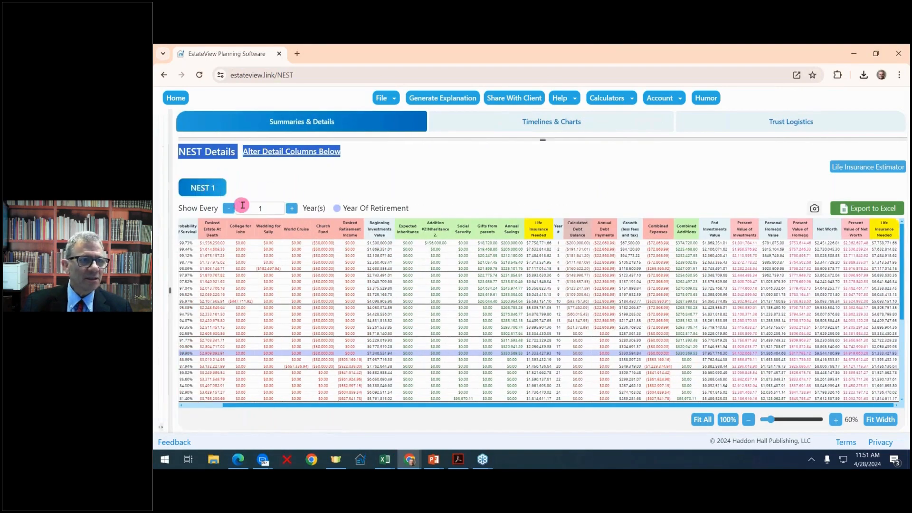
click(309, 153)
click(427, 285)
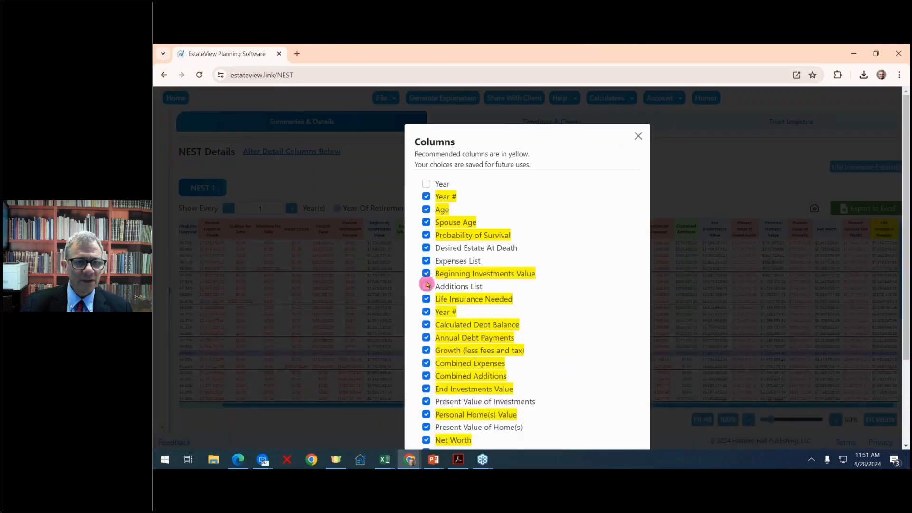
click(426, 273)
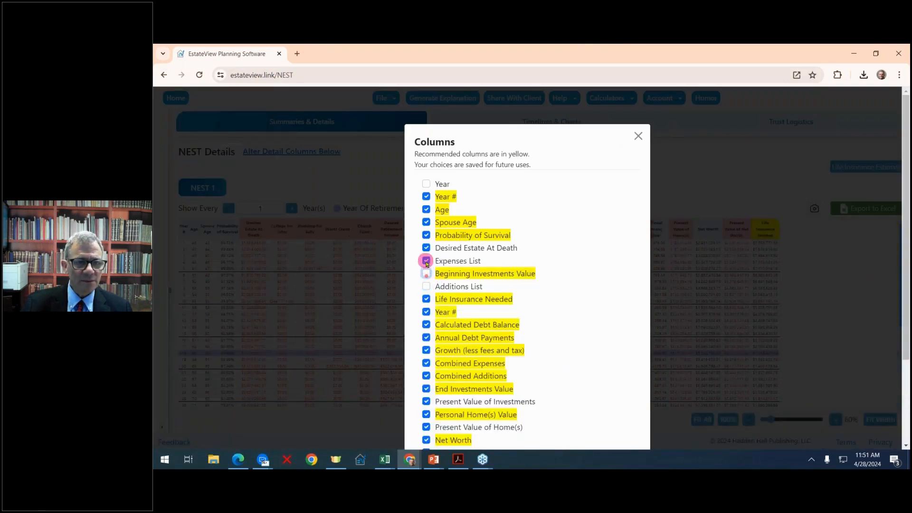
click(426, 298)
click(426, 312)
- Hide the Calculated Debt Balance and Annual Debt Payments columns and fit the table to width
click(426, 324)
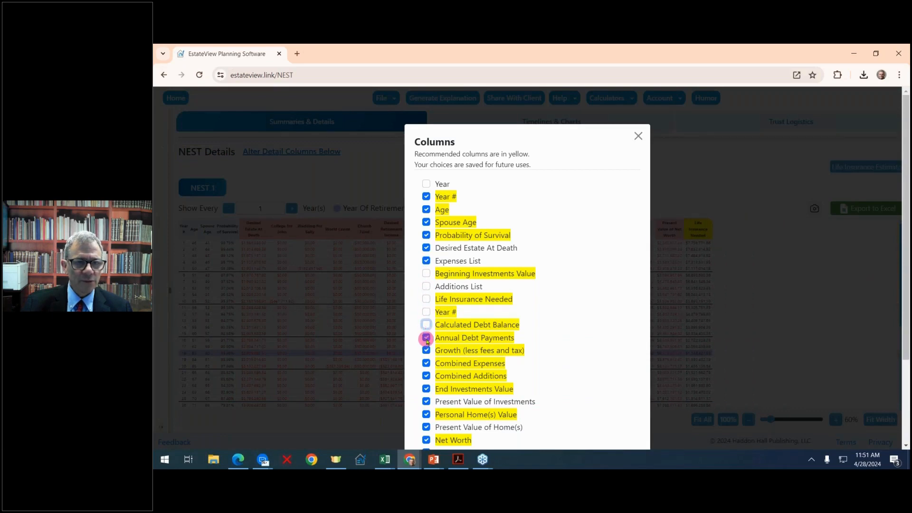
click(426, 339)
click(639, 136)
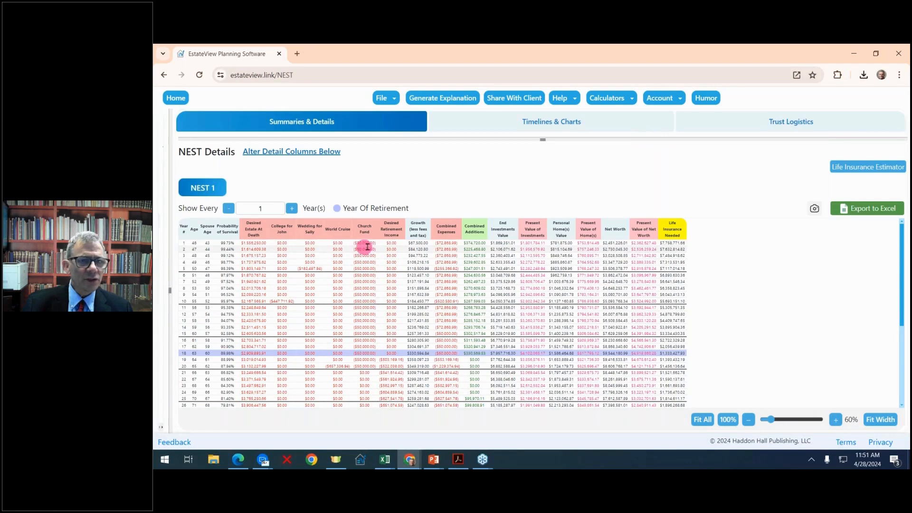
click(880, 419)
- Set the details table to show every 3rd year
click(292, 208)
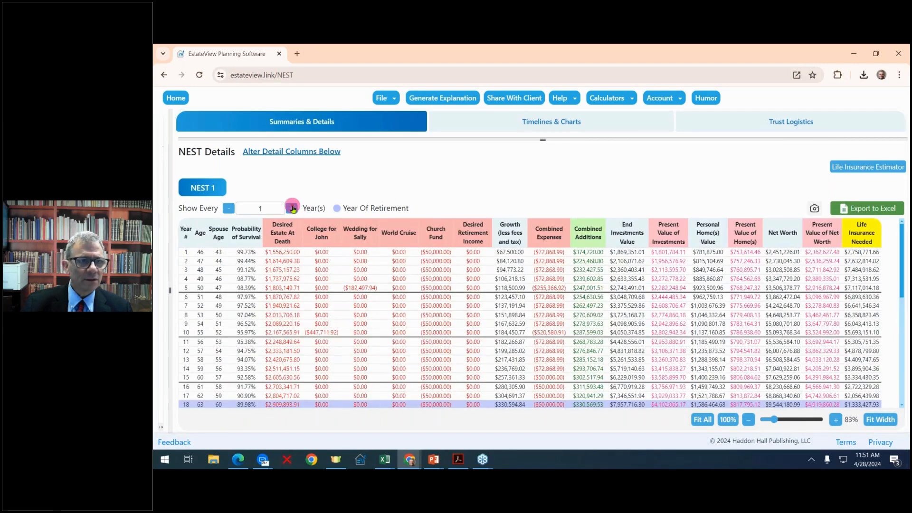
click(292, 208)
click(293, 209)
click(293, 208)
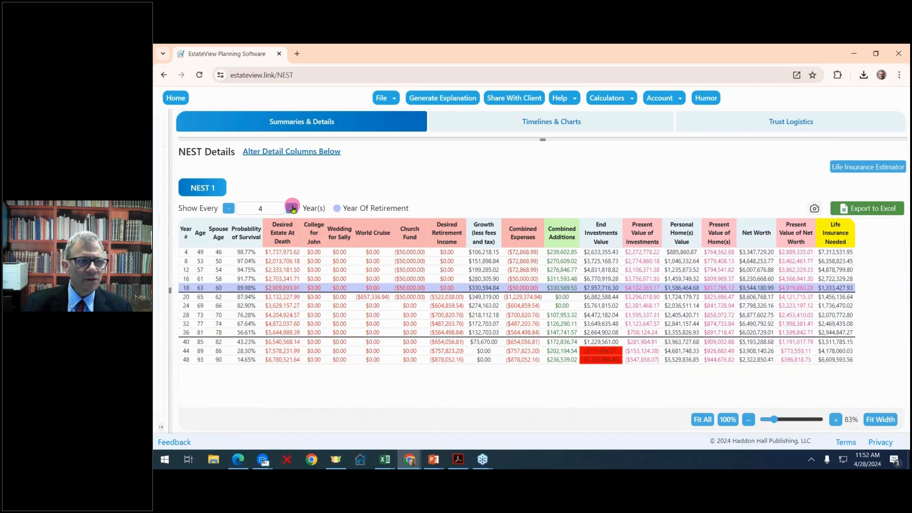
click(230, 212)
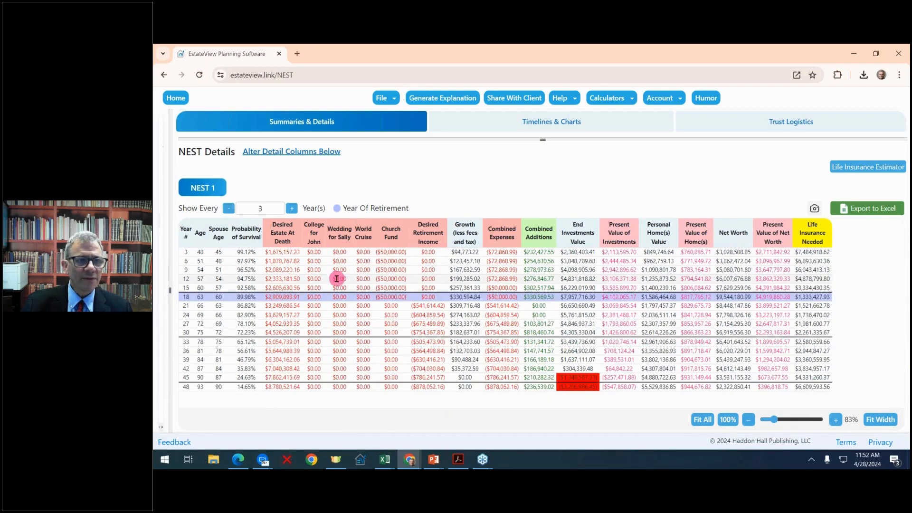
- Move the Wedding for Sally expense columns after Combined Expenses and reveal NEST Summaries above
drag(336, 270, 519, 221)
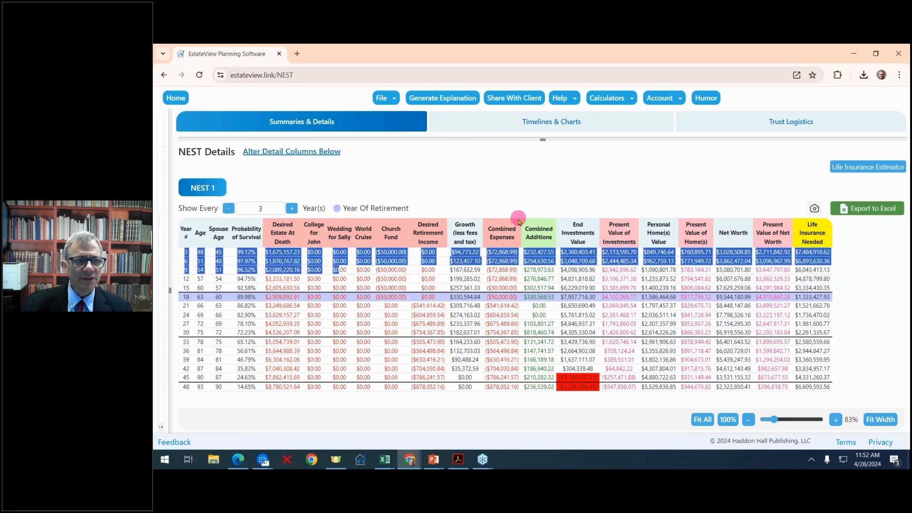
drag(340, 232, 525, 226)
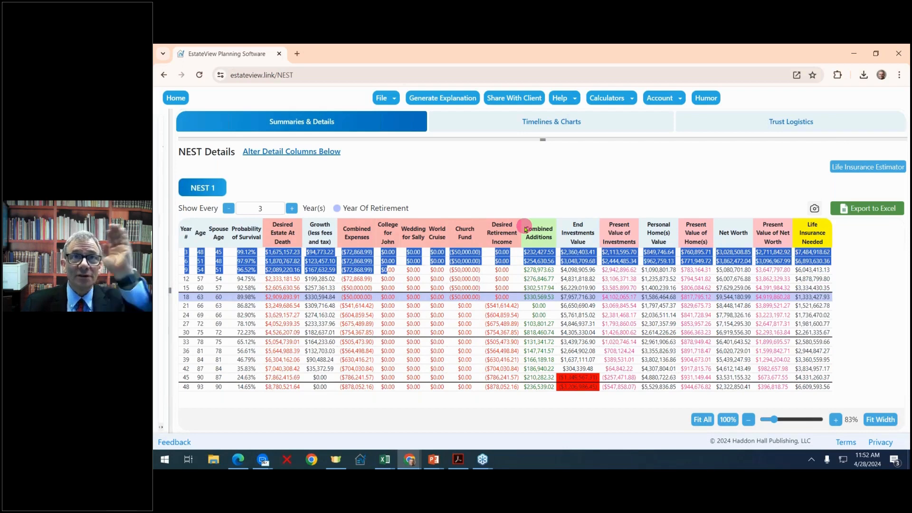
click(293, 152)
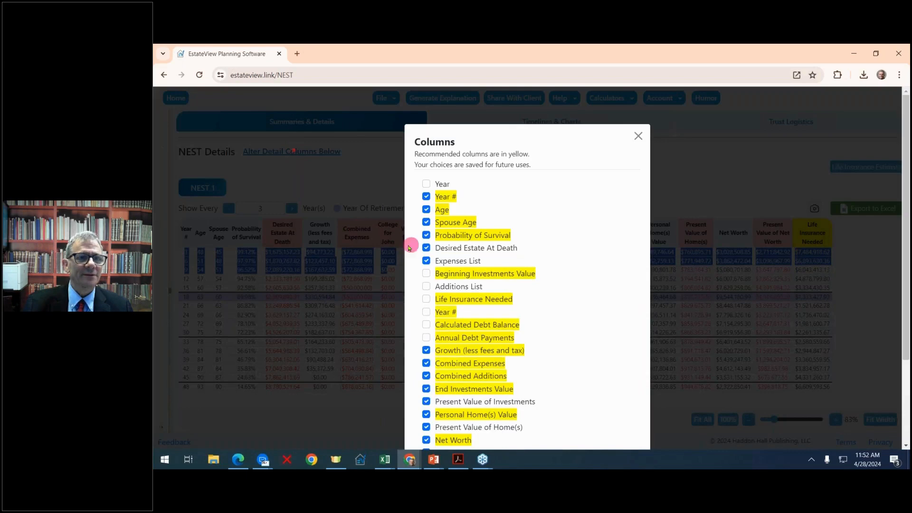
click(638, 136)
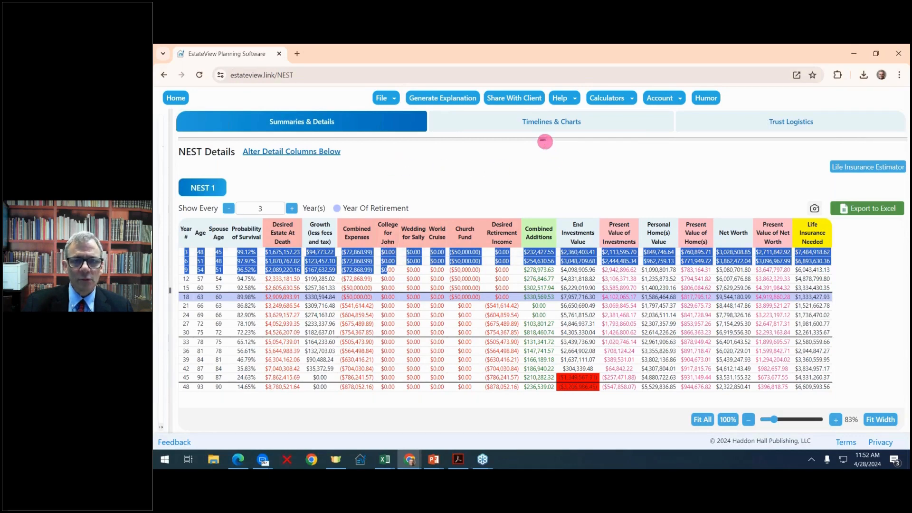
drag(545, 141, 421, 259)
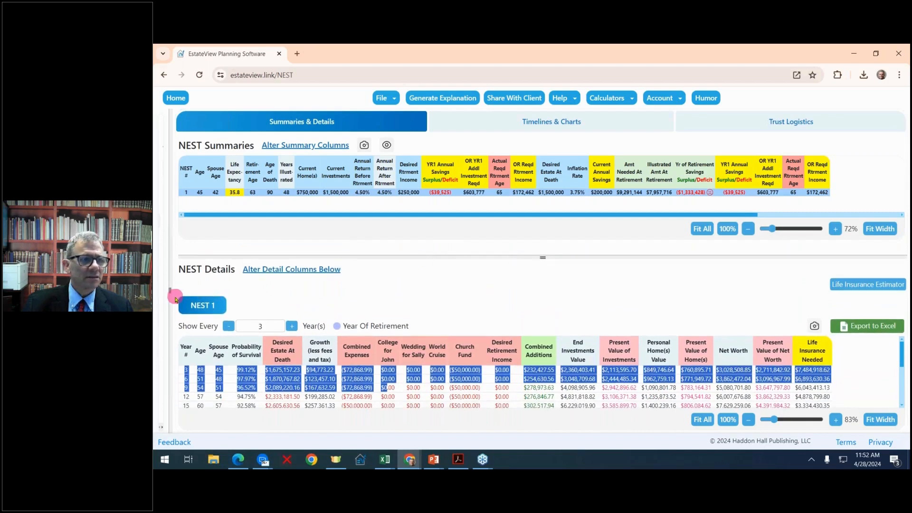
- Reopen the savings form and duplicate the NEST 1 scenario as NEST 2
drag(175, 297, 302, 271)
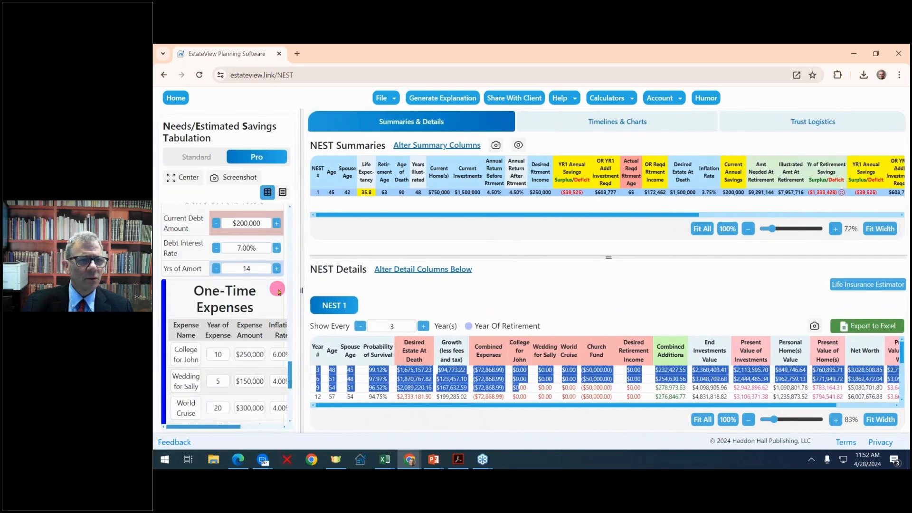
scroll(280, 289, up, 5)
scroll(281, 289, up, 5)
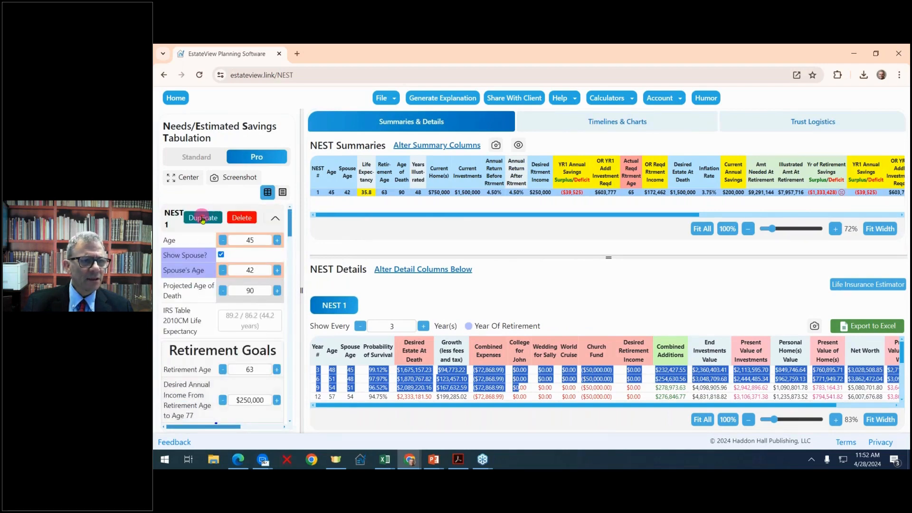
click(202, 218)
scroll(261, 305, down, 1)
click(265, 308)
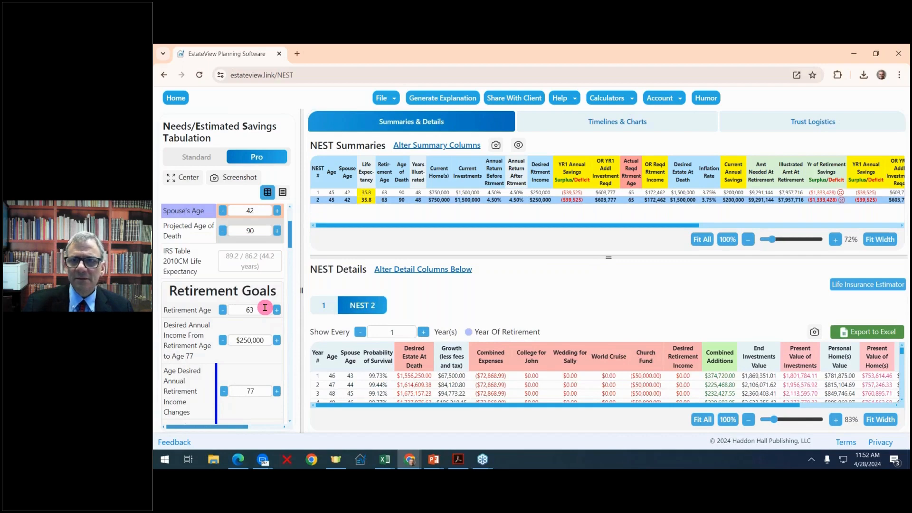
- Raise NEST 2's Annual Savings Additions Before Retirement to $250,000
scroll(264, 312, down, 1)
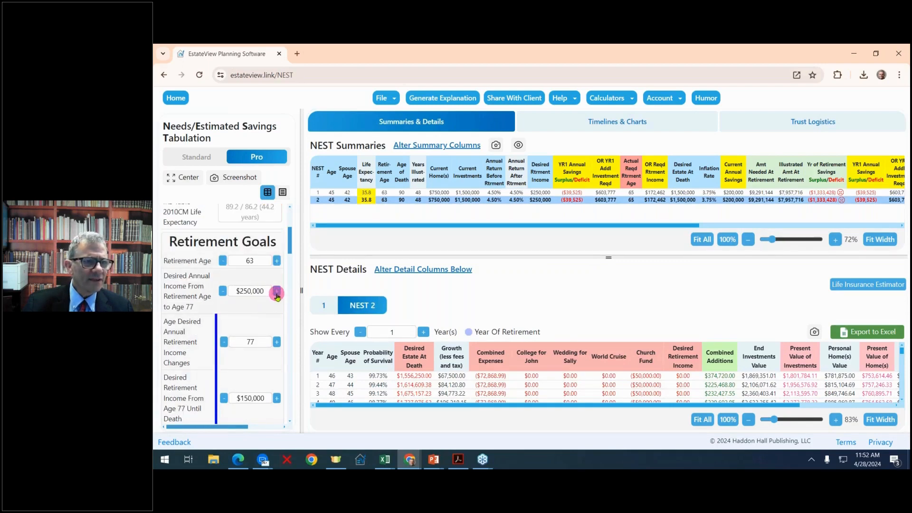
scroll(277, 295, down, 6)
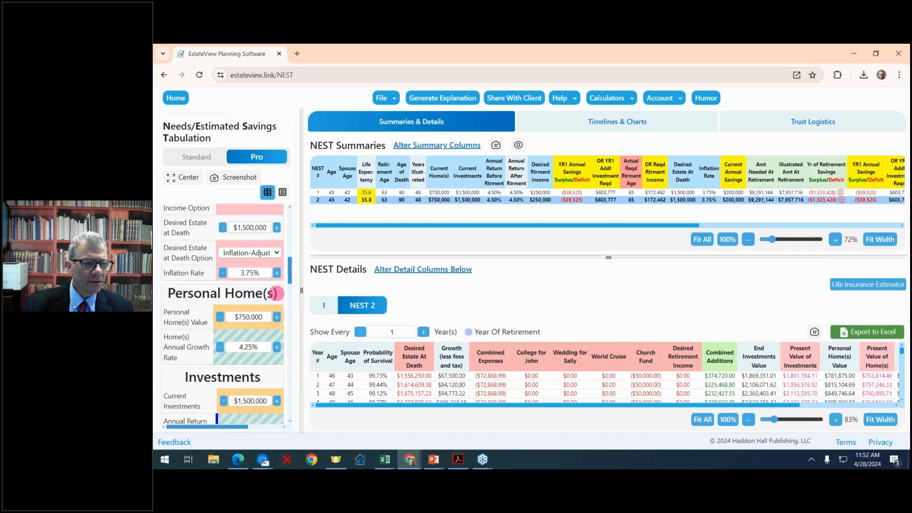
scroll(276, 293, down, 3)
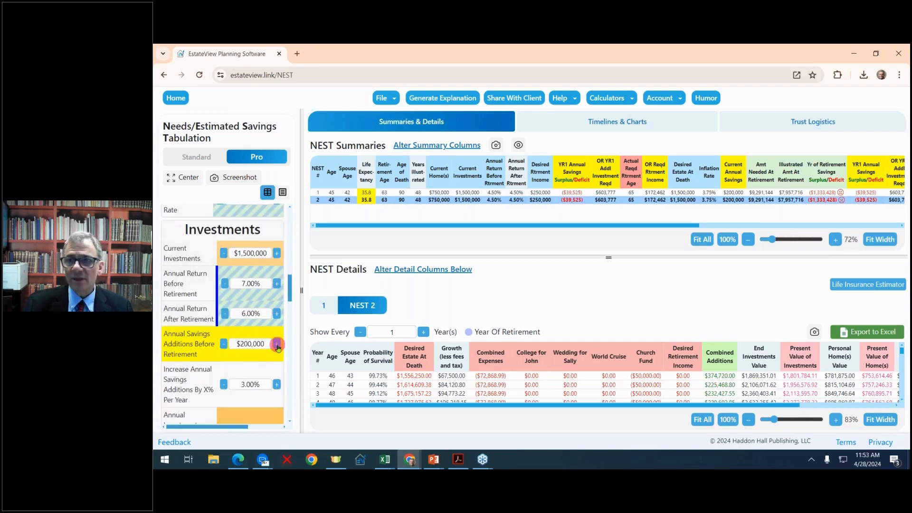
drag(300, 286, 272, 286)
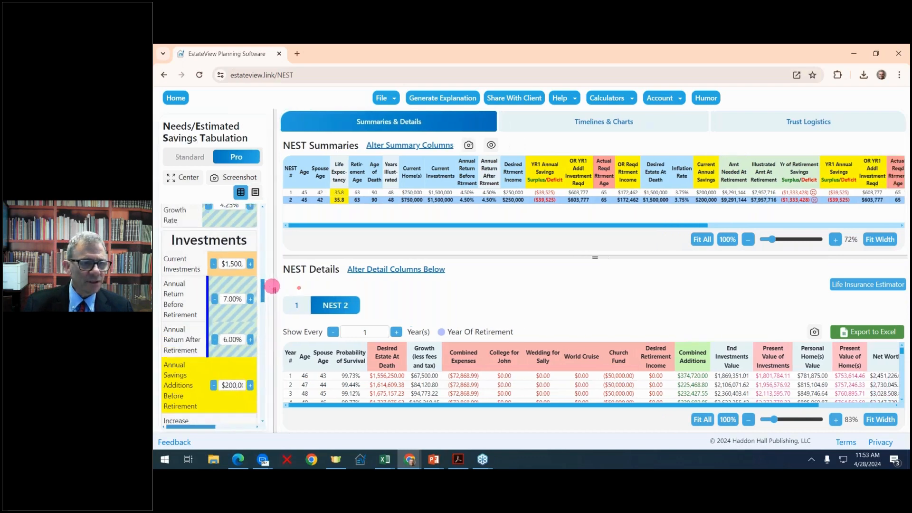
scroll(248, 421, down, 1)
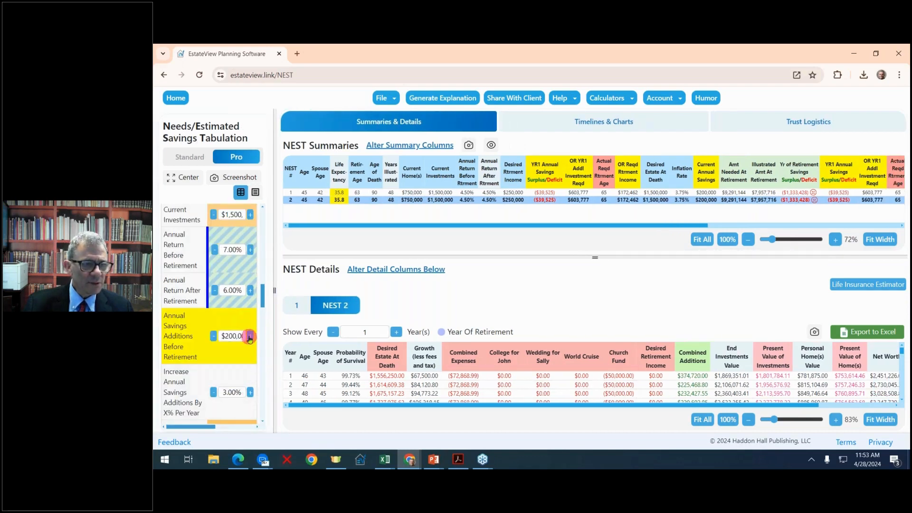
click(249, 336)
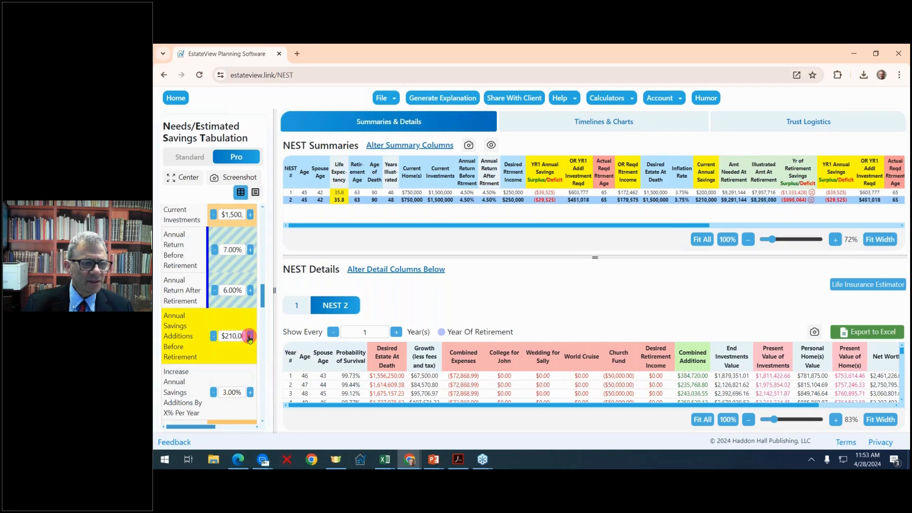
click(249, 337)
click(249, 336)
click(249, 336)
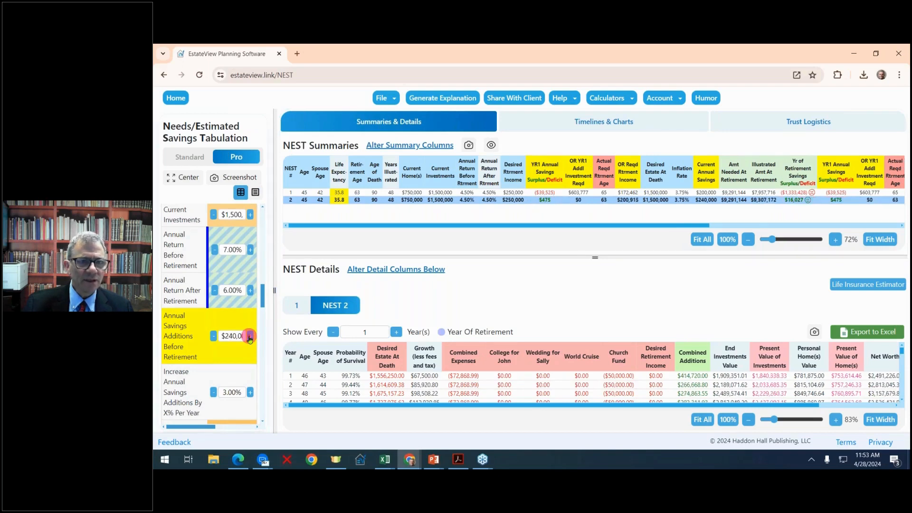
click(249, 336)
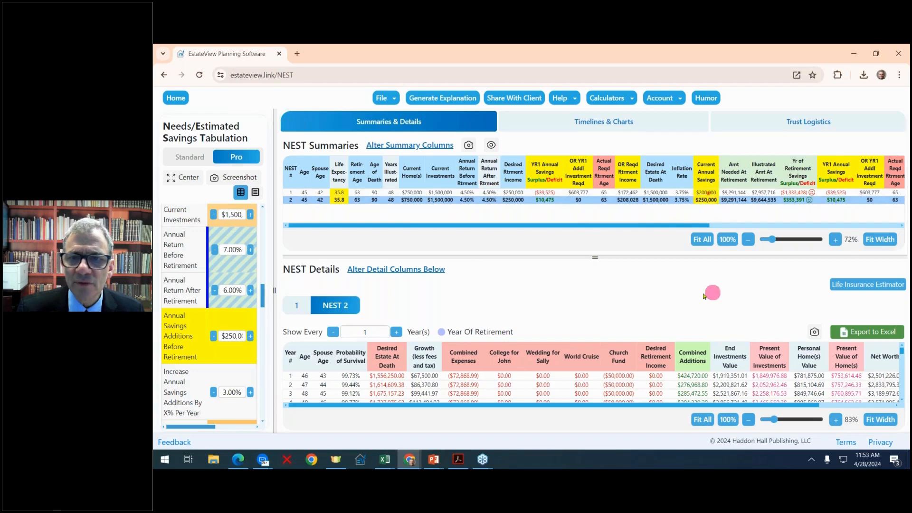
- Fit the summary table to check NEST 2's $353,391 retirement surplus, then re-widen the inputs panel
drag(273, 291, 248, 292)
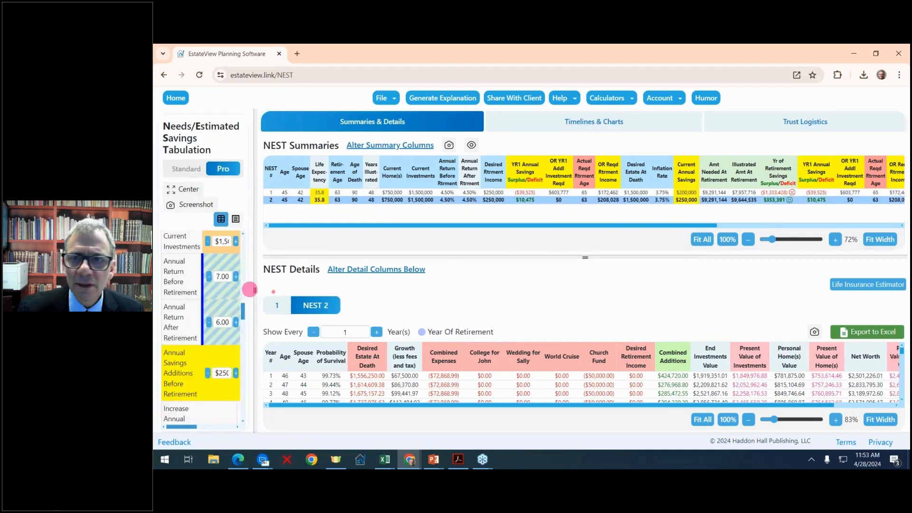
click(880, 239)
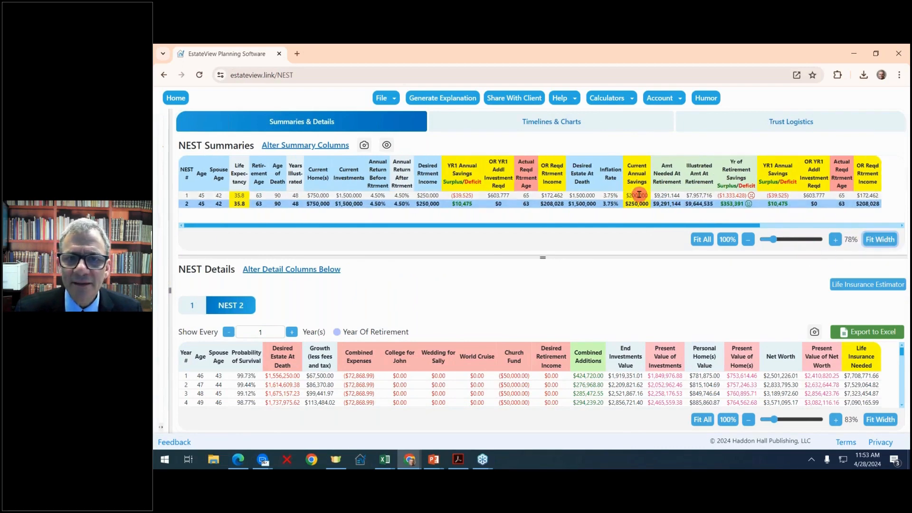
click(745, 207)
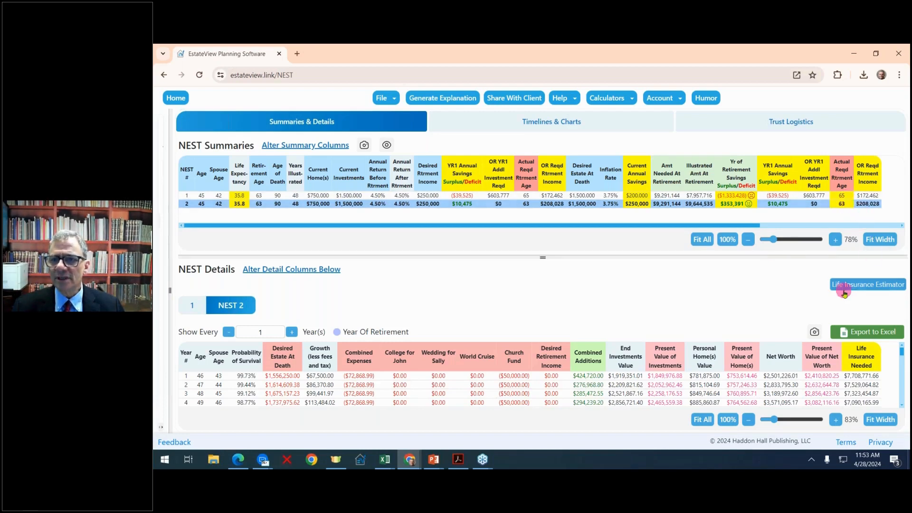
click(172, 288)
drag(173, 288, 381, 265)
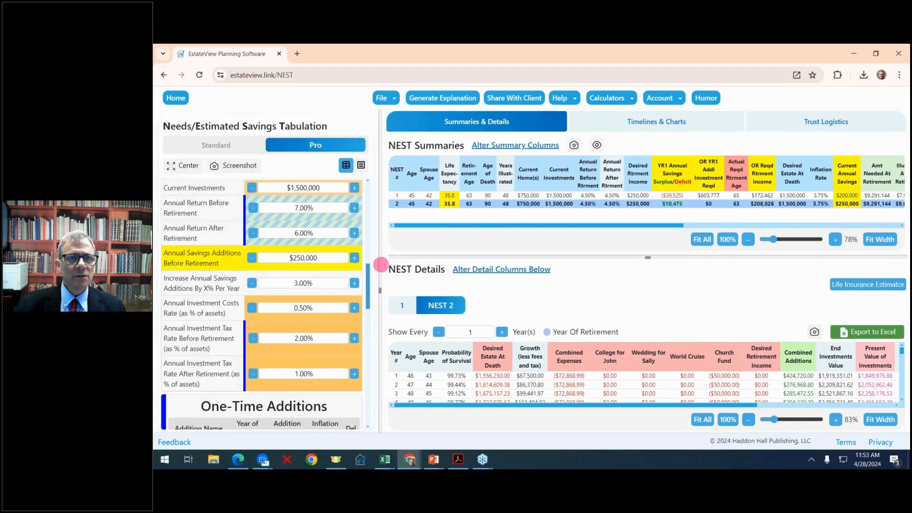
- Select NEST 2, Planner's Checklist and PowerPoint Presentation in the explanation generator
click(449, 98)
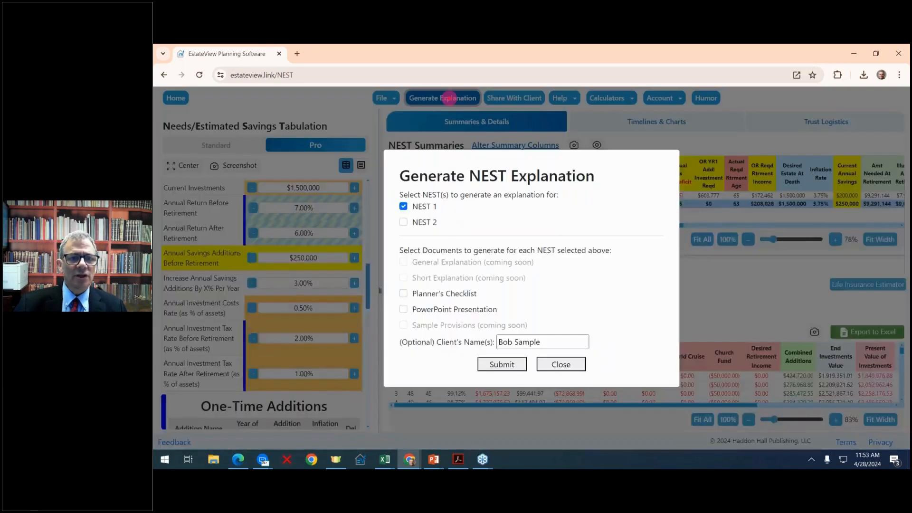
click(403, 222)
click(403, 310)
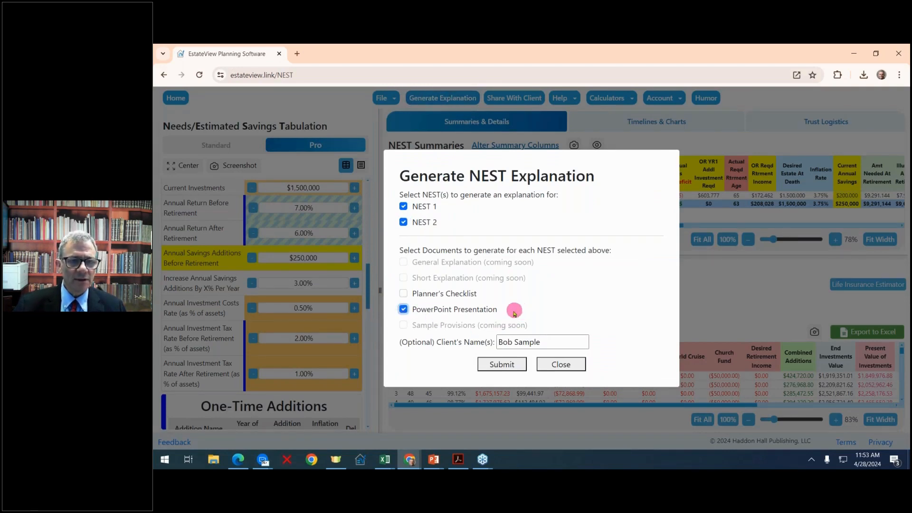
click(404, 293)
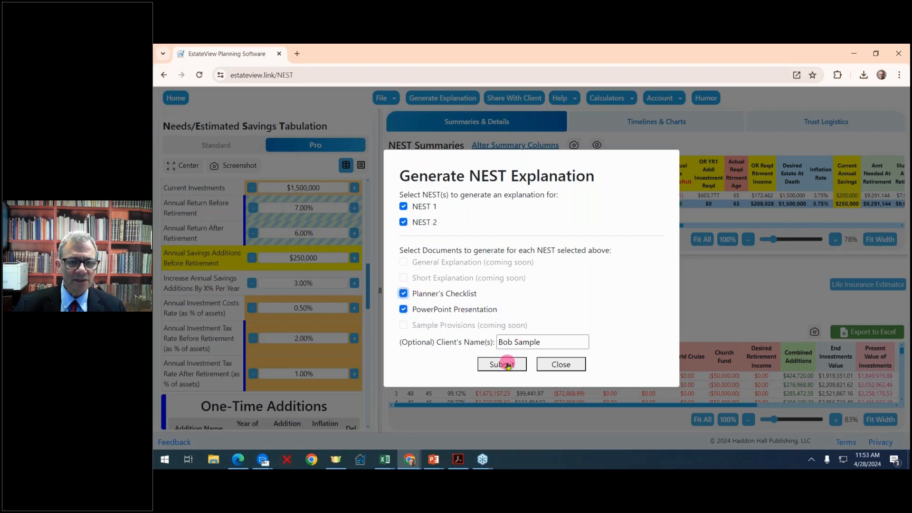
- Replace the placeholder client name with the couple's names and submit
drag(549, 340, 449, 336)
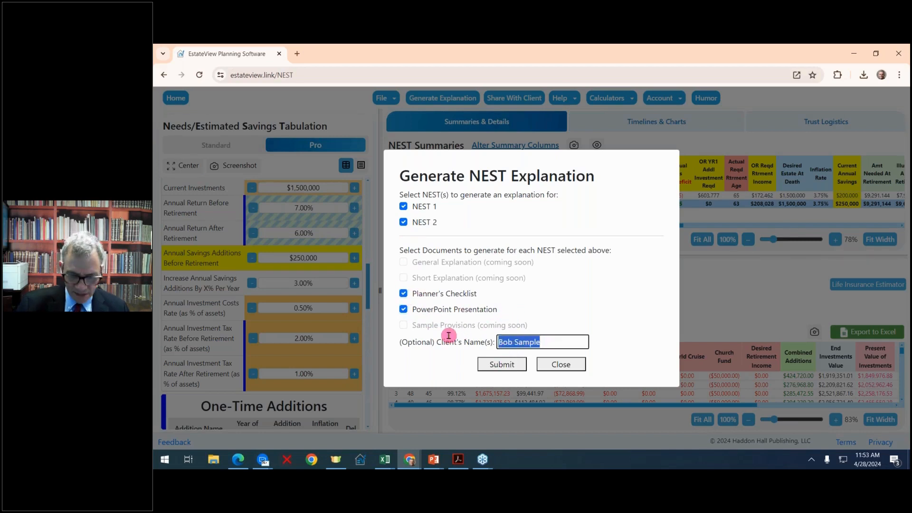
text(H)
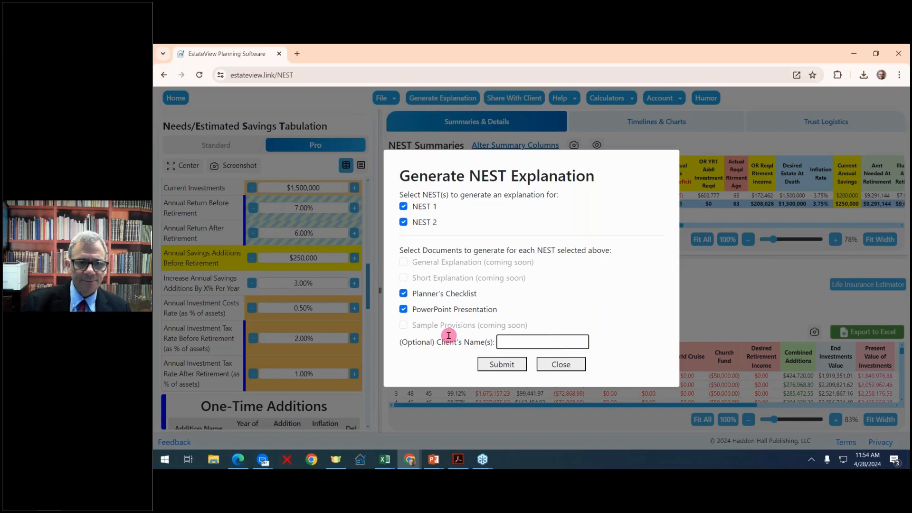
text(John)
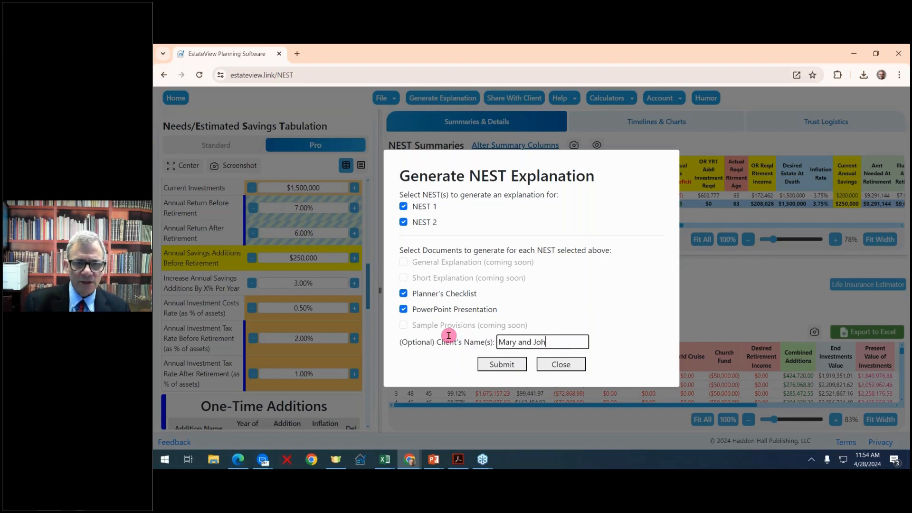
click(502, 364)
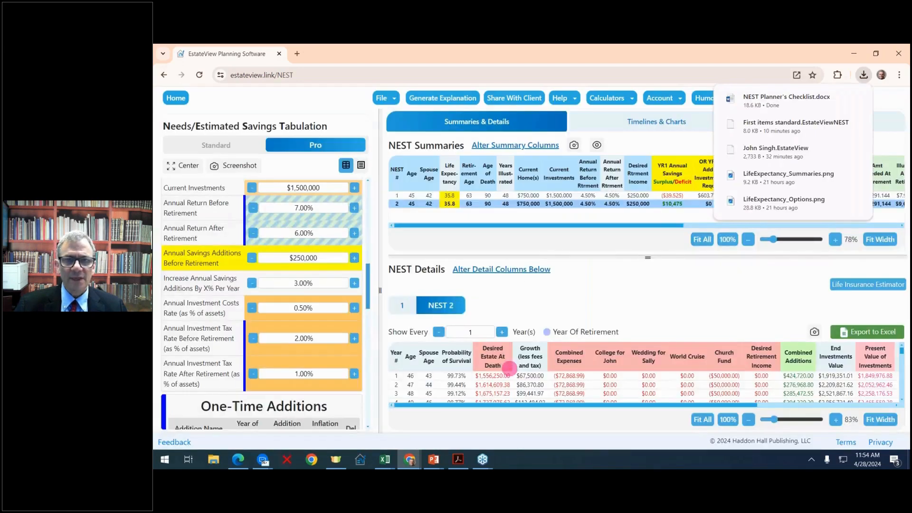
- Reload EstateView after the error and open NEST Planner's Checklist.docx from Downloads in Word
click(771, 107)
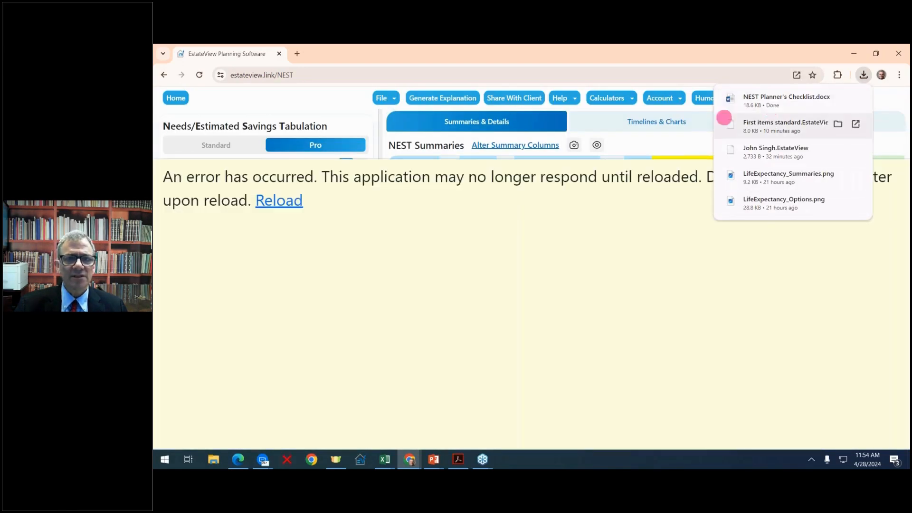
click(280, 200)
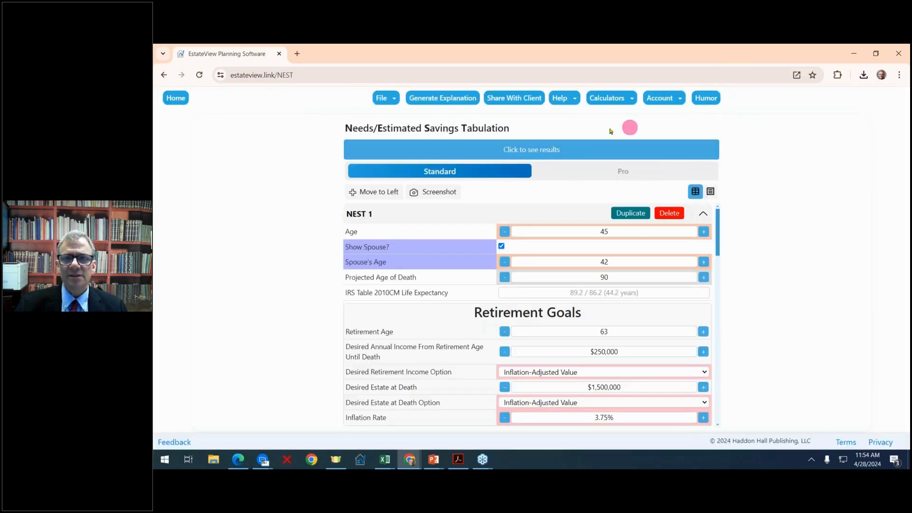
click(863, 75)
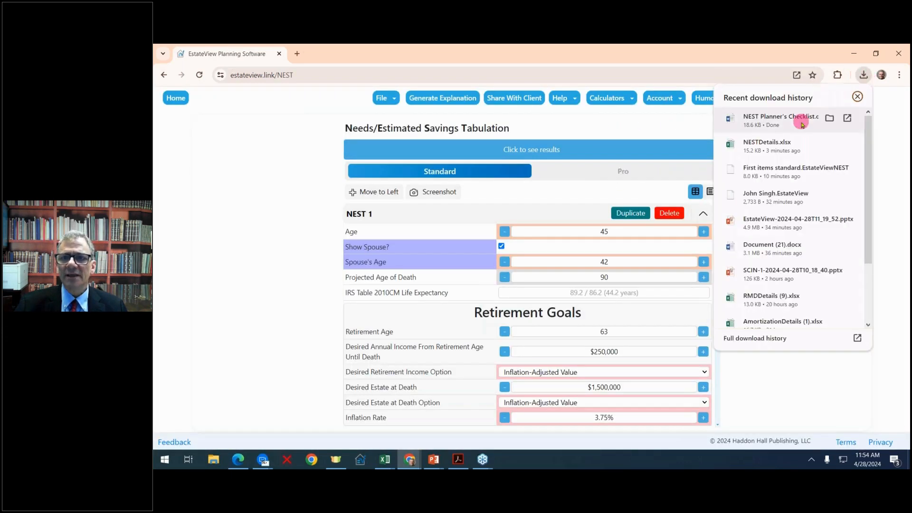
mouse_move(790, 146)
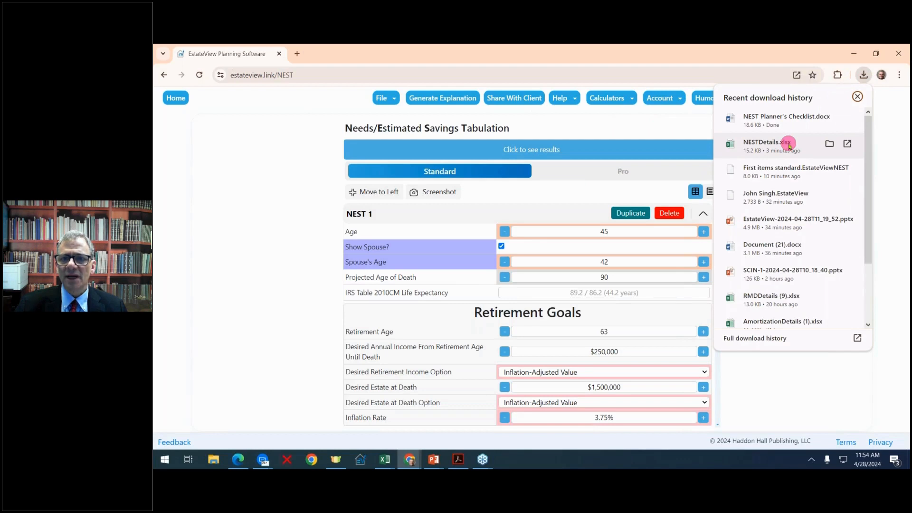
mouse_move(779, 129)
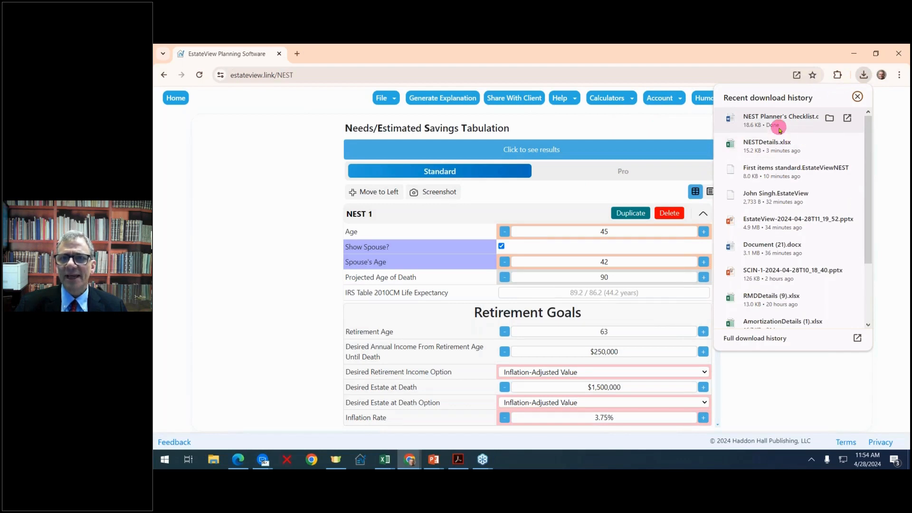
click(779, 129)
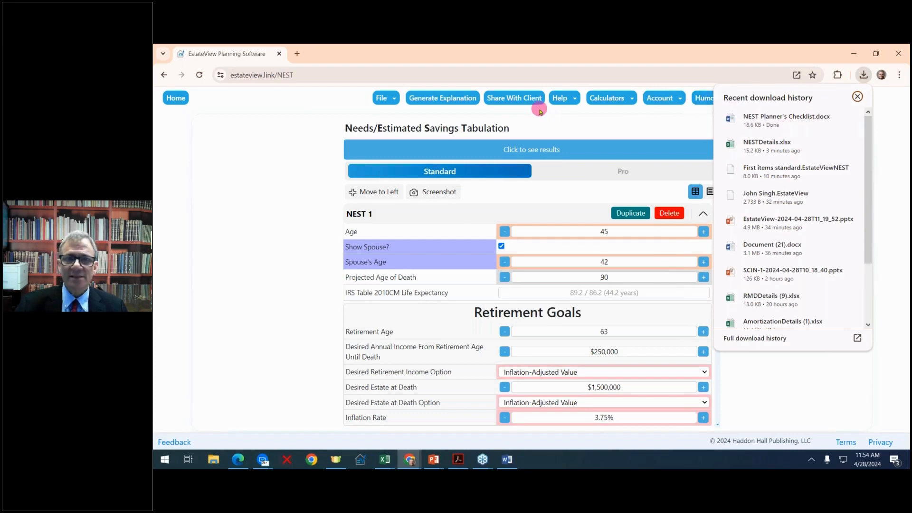
- Generate a 14-day client share link with the 6-digit passcode, copy it, and close the dialog
click(504, 98)
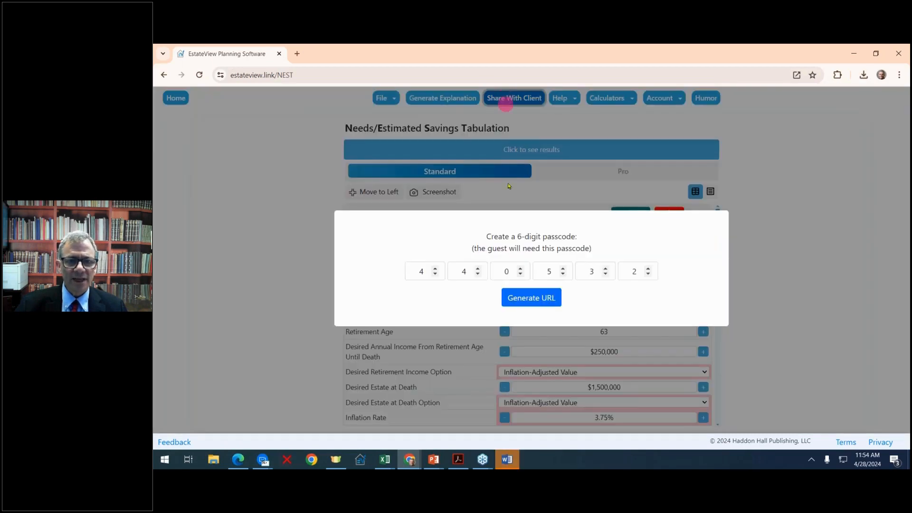
click(532, 297)
click(564, 266)
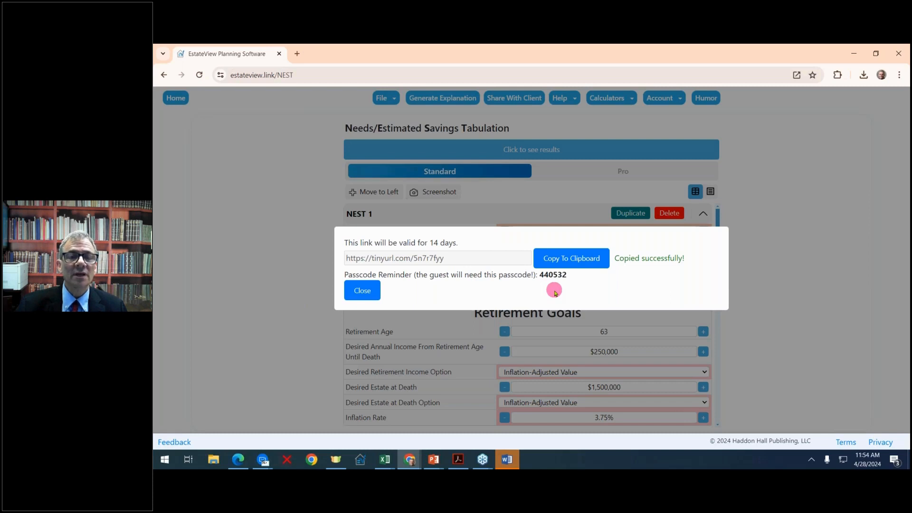
click(366, 289)
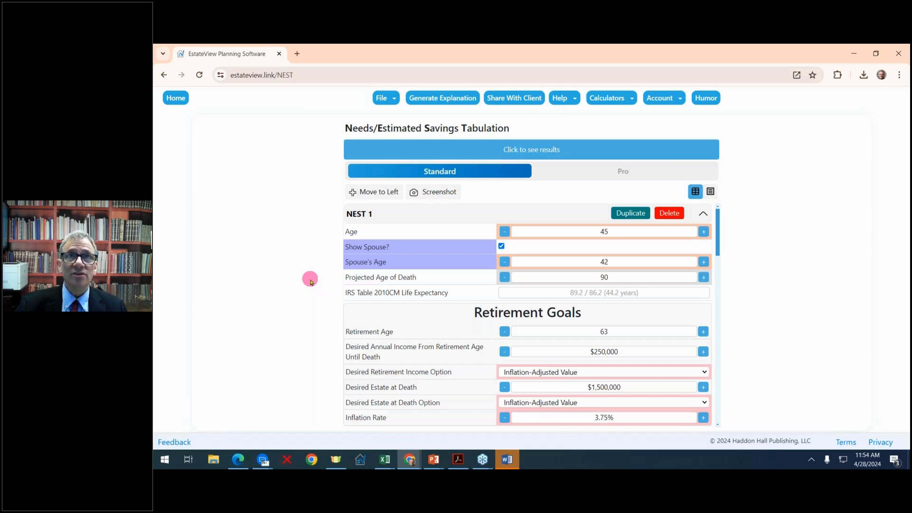
- Go Home, view the Life Estate / Remainder Interest calculator results, then return to the dashboard
click(180, 101)
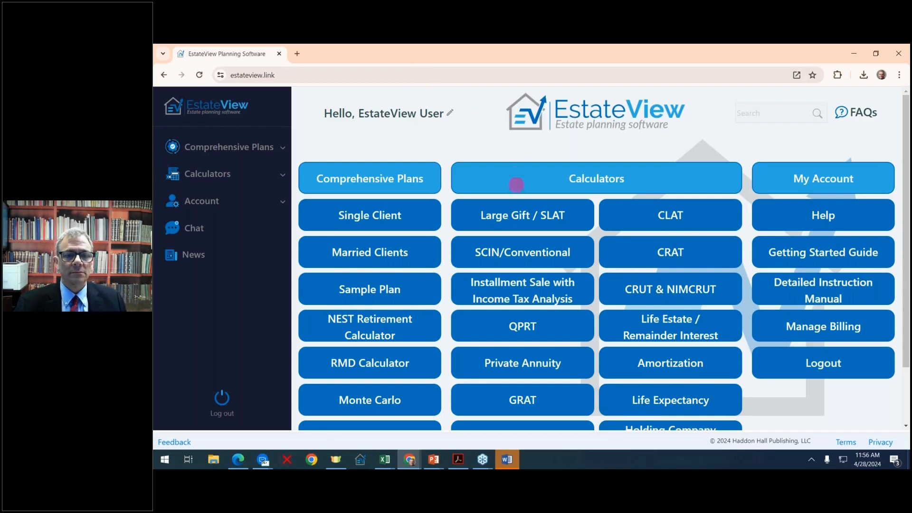
scroll(576, 304, down, 2)
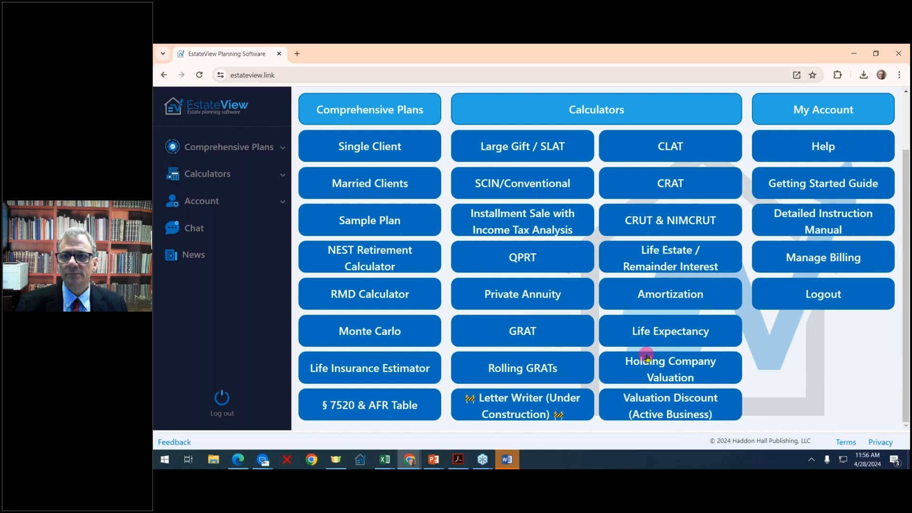
scroll(647, 357, up, 2)
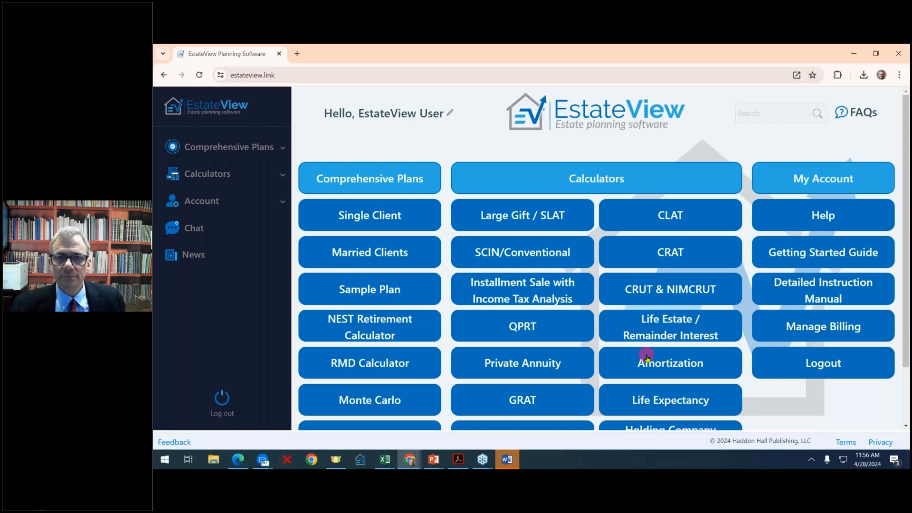
click(645, 329)
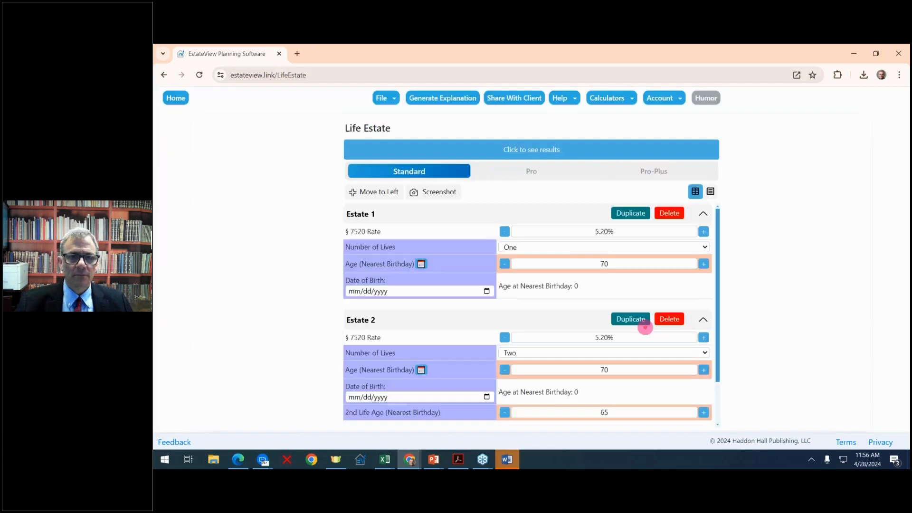
click(543, 149)
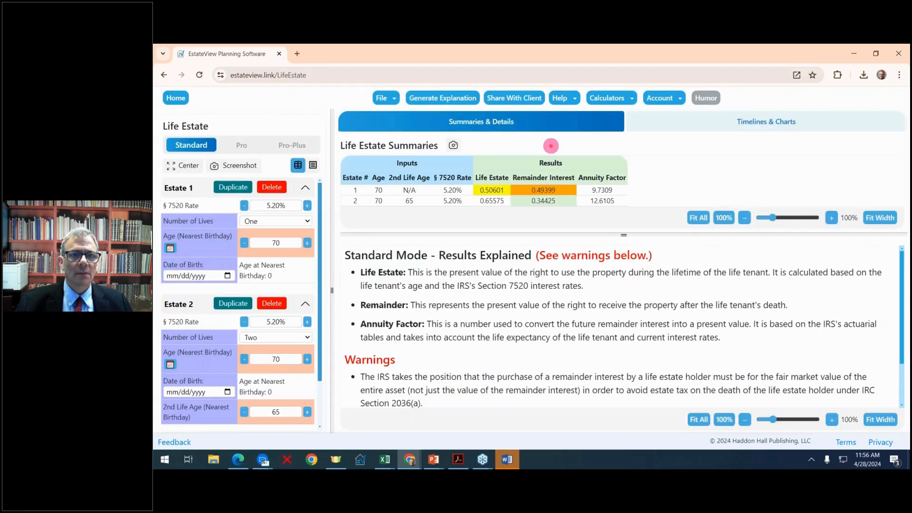
click(176, 98)
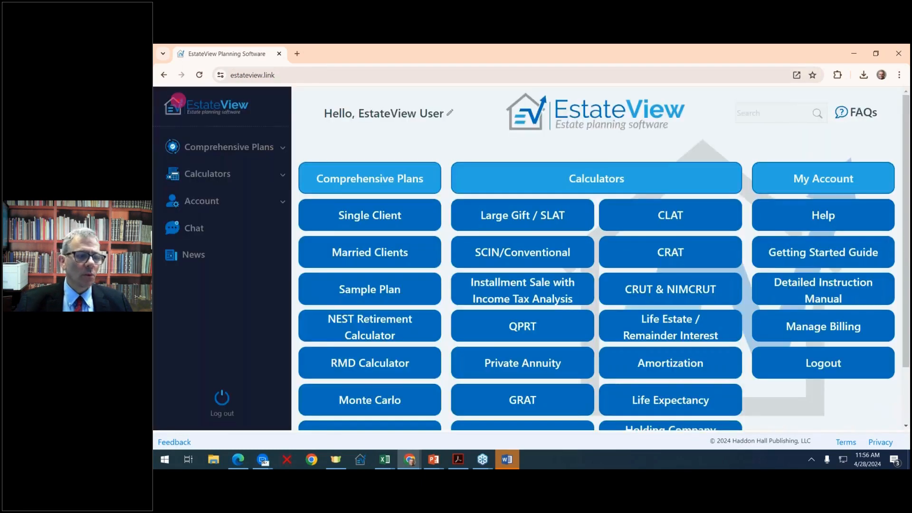